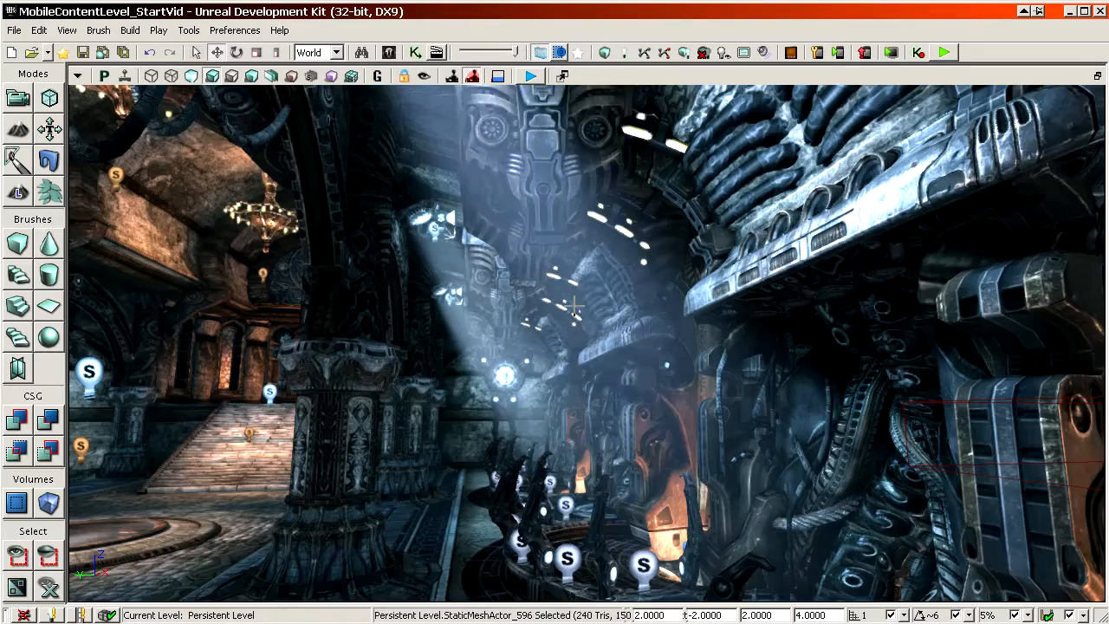
Turn the mobile feature emulation on and off to compare how the level renders.
right_drag(576, 306, 557, 275)
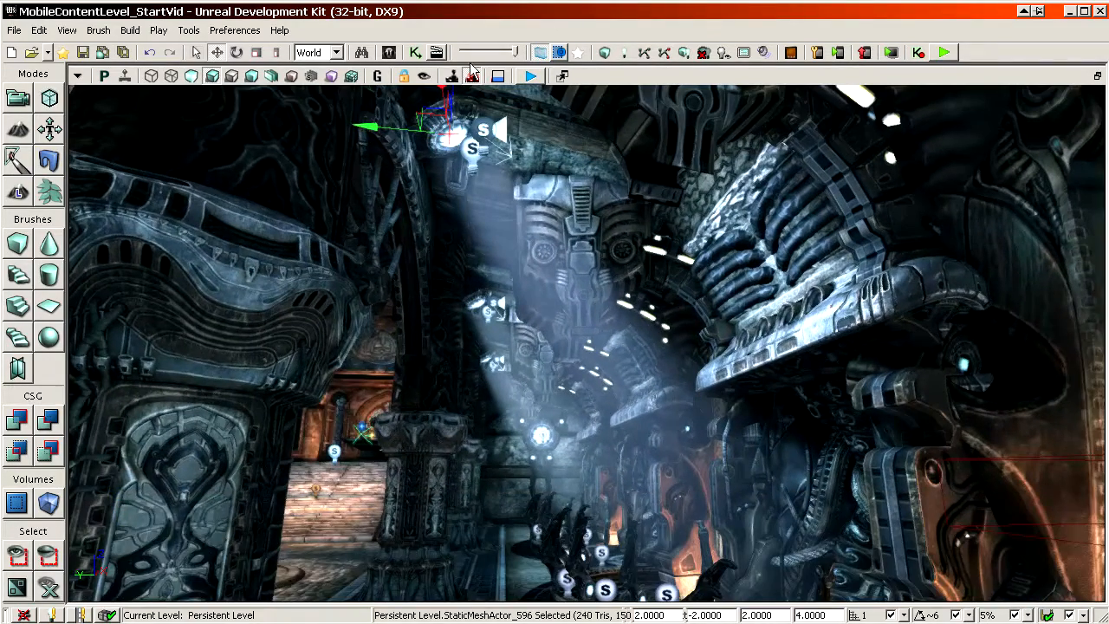
click(791, 53)
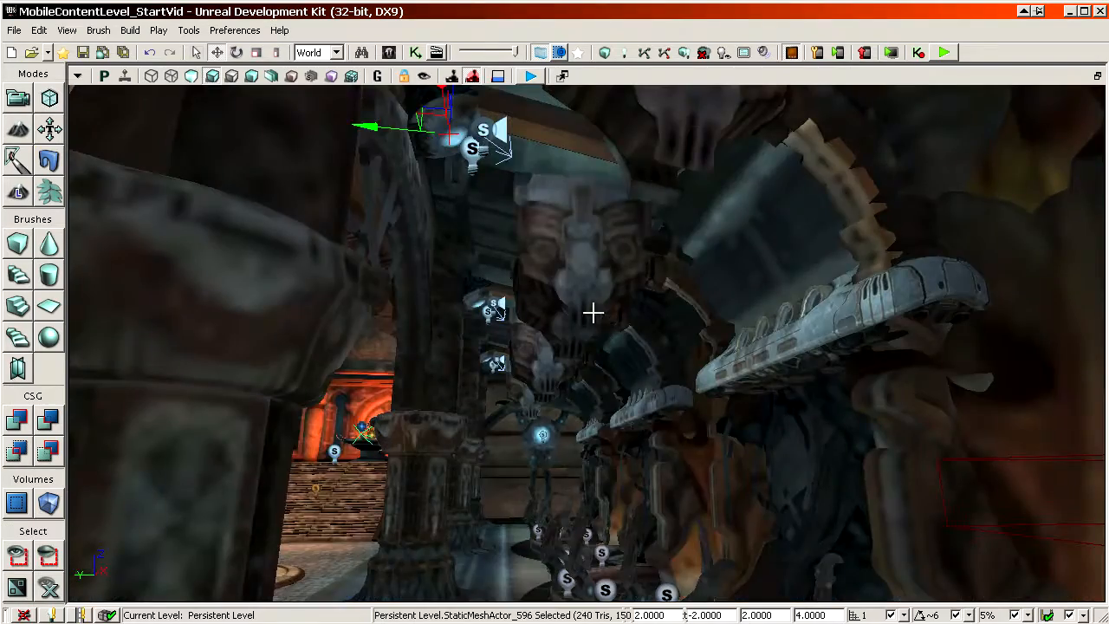
mouse_move(592, 312)
right_down()
mouse_move(538, 304)
mouse_move(592, 327)
right_up()
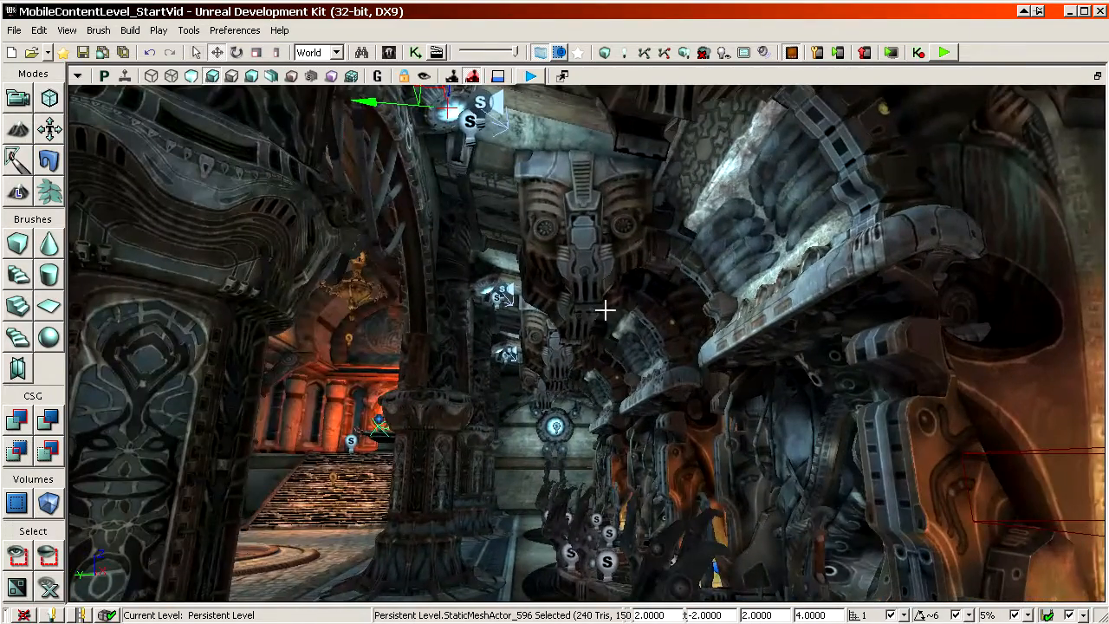
click(797, 53)
right_drag(755, 128, 772, 137)
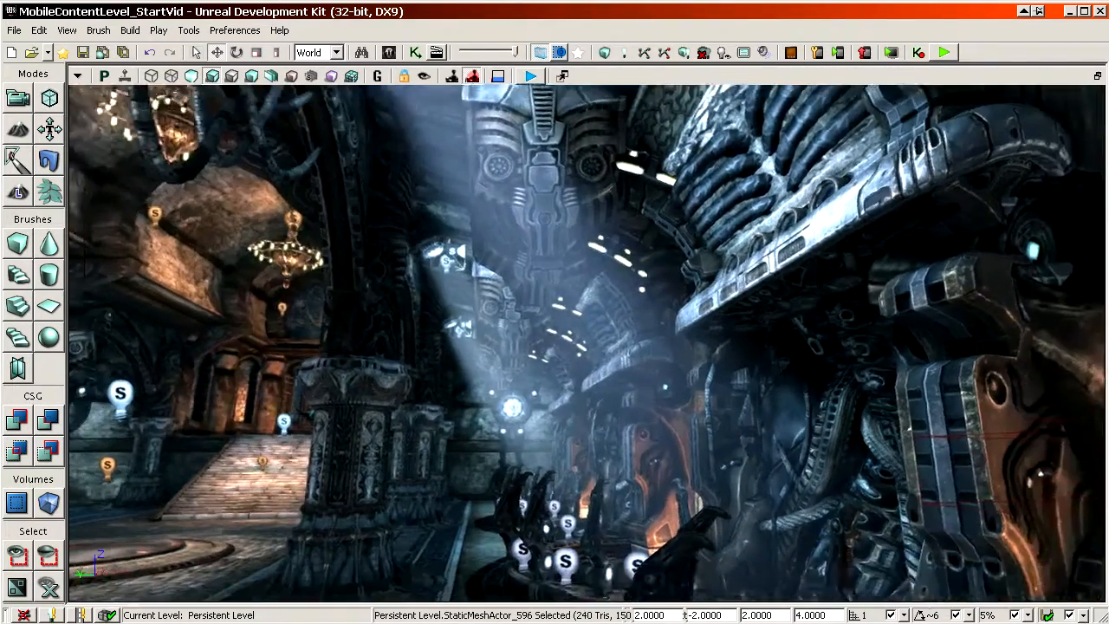
Examine the level's lighting and architecture from the blue-lit side hall around to the central staircase.
mouse_move(606, 317)
right_down()
mouse_move(615, 314)
mouse_move(601, 326)
mouse_move(593, 318)
right_up()
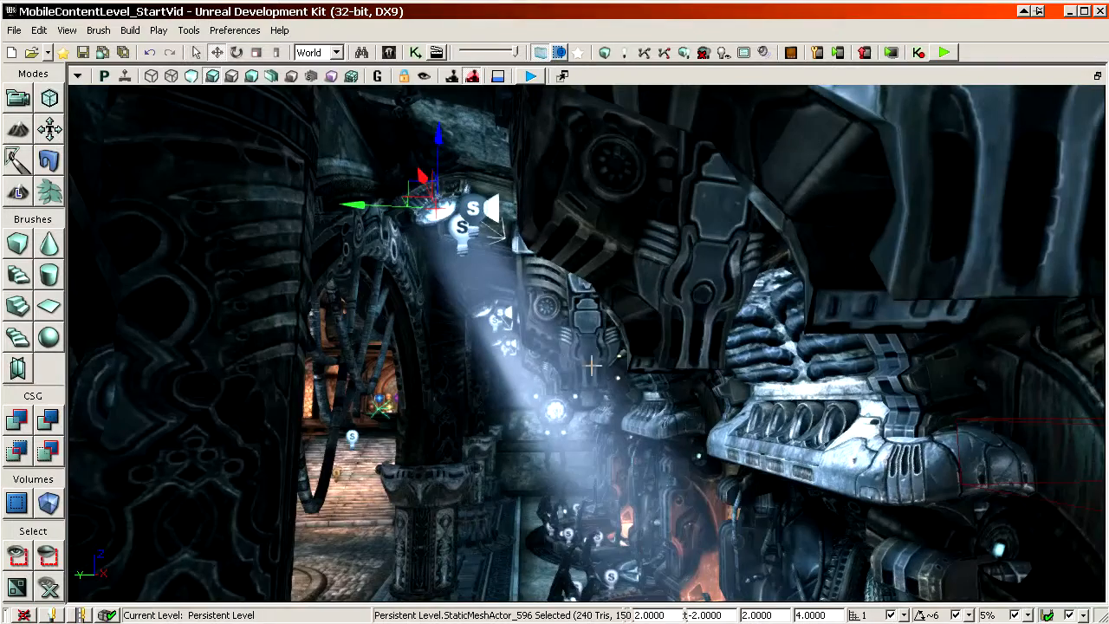
right_drag(463, 166, 425, 125)
right_drag(706, 271, 739, 268)
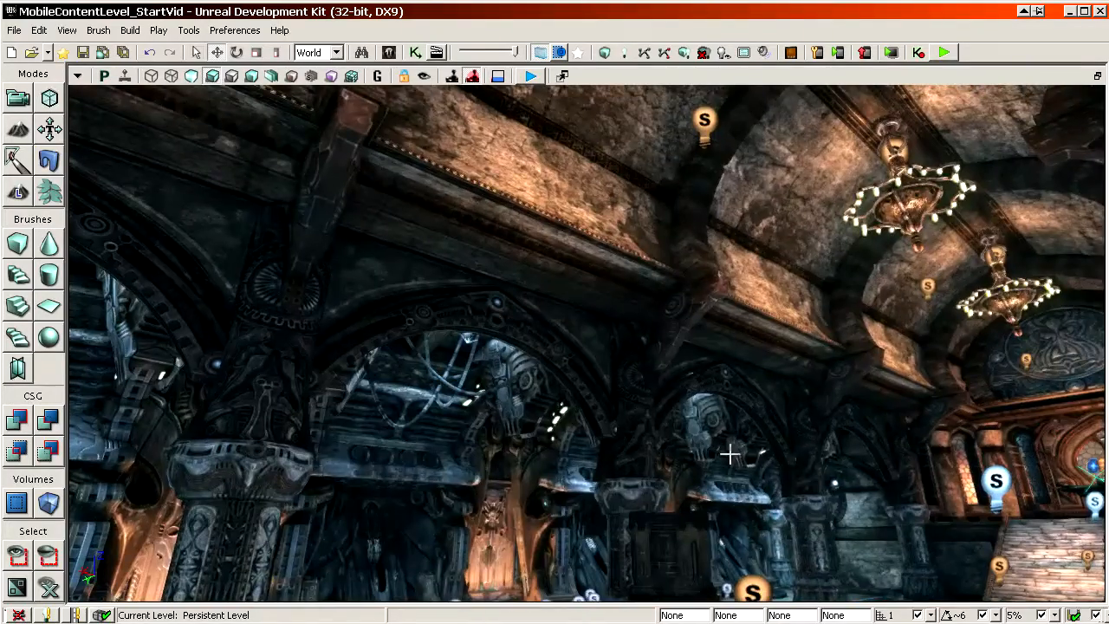
right_drag(730, 454, 768, 482)
key(w)
key(s)
key(w)
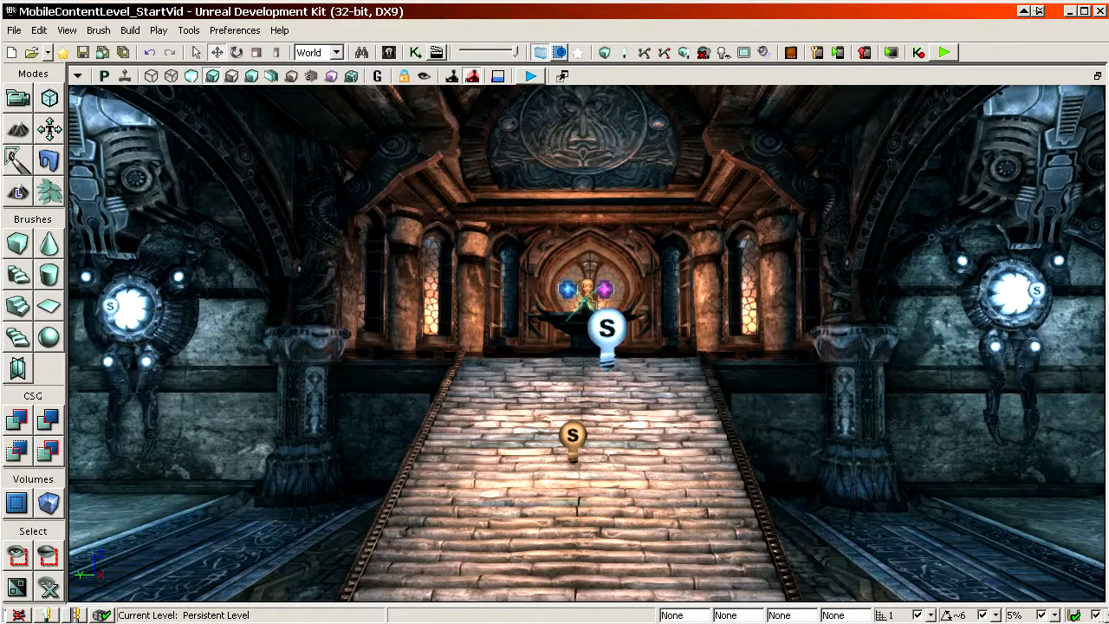
Create a new particle system named exampleparticle in the MobileContent_Assets_StartVid package.
drag(1108, 30, 241, 22)
click(453, 40)
click(323, 392)
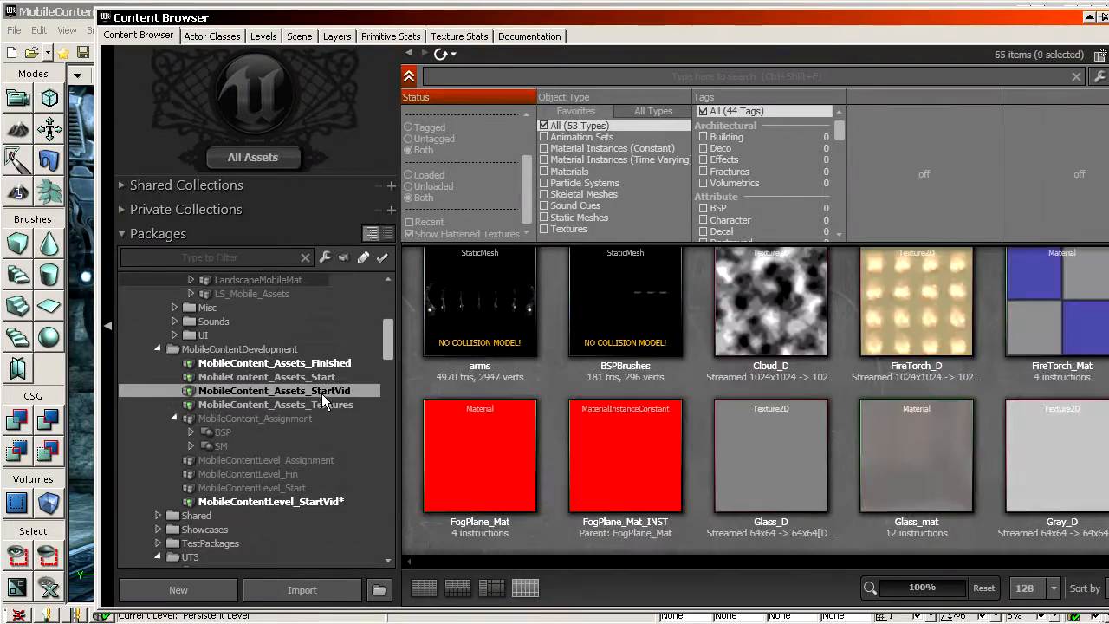
right_click(564, 370)
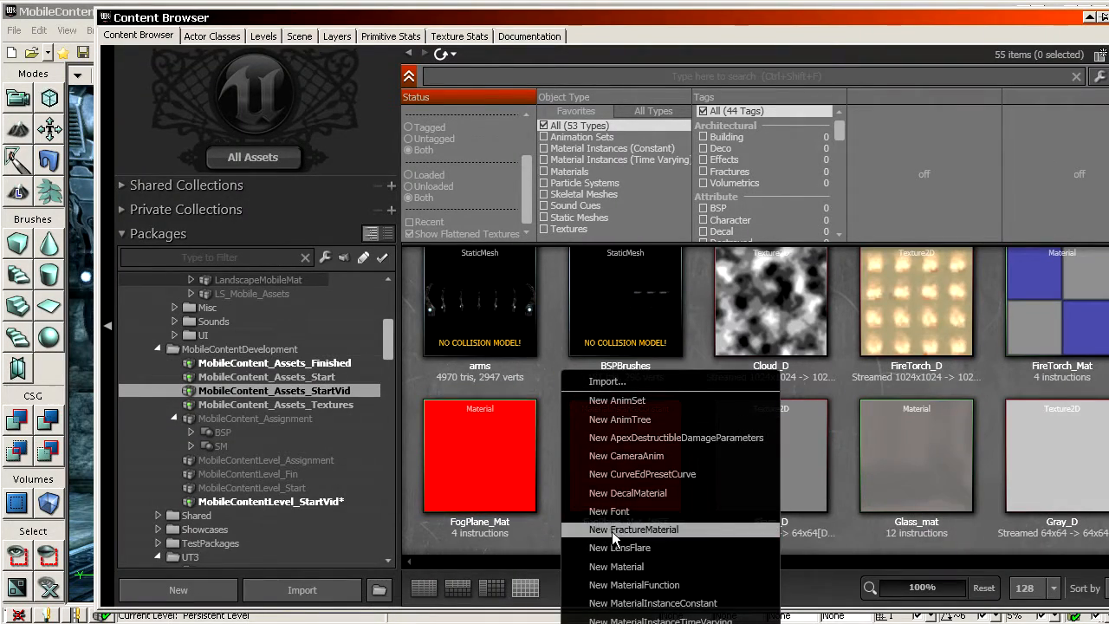
right_click(553, 278)
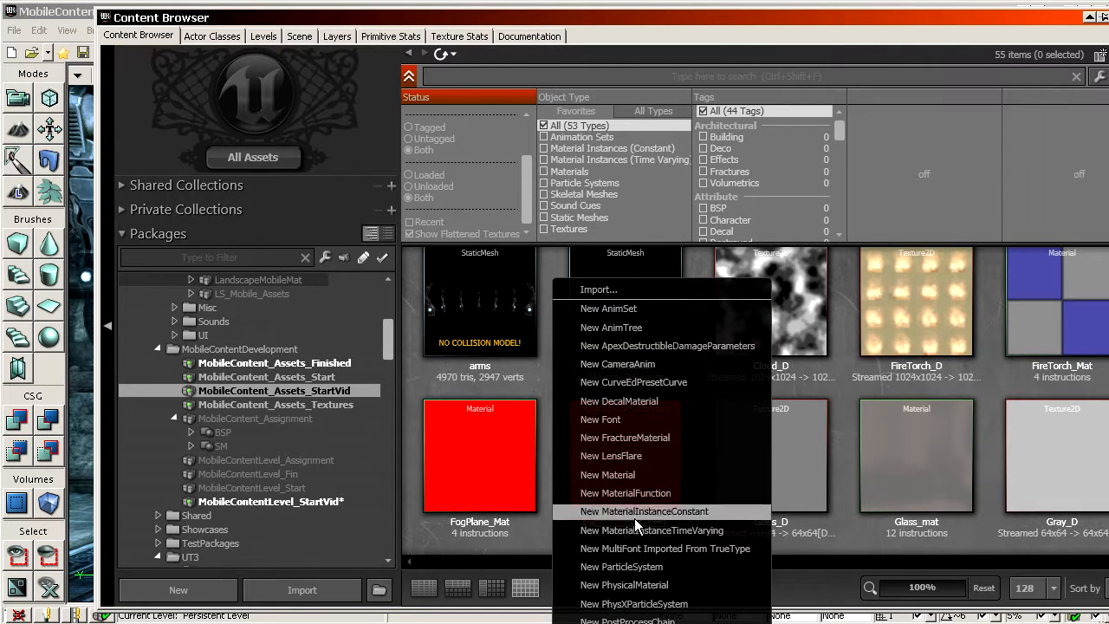
click(637, 568)
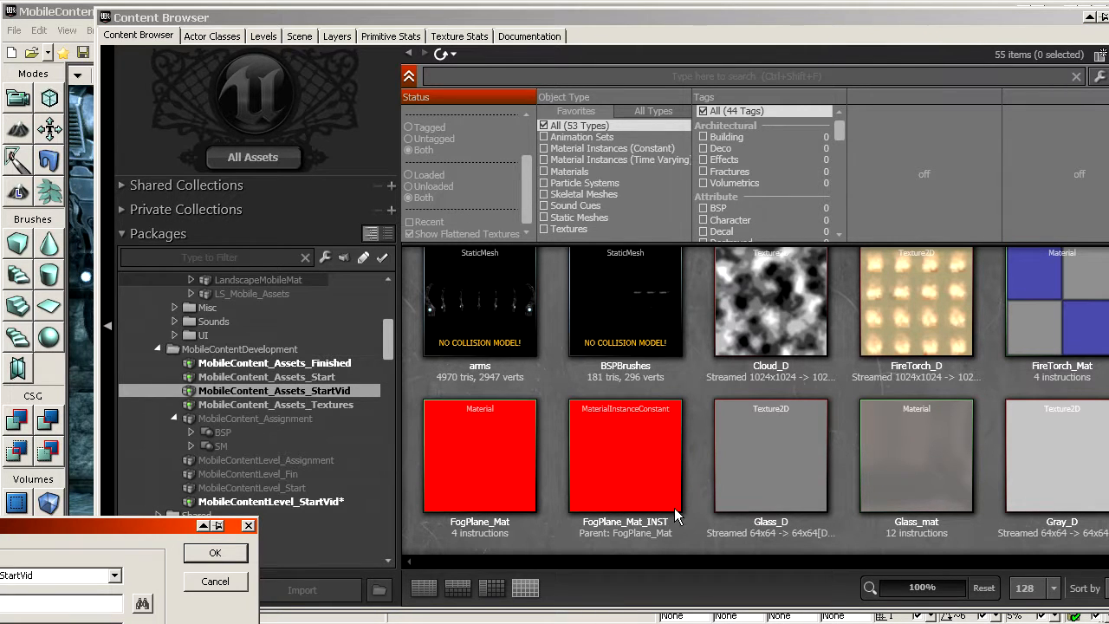
drag(127, 528, 479, 276)
click(567, 303)
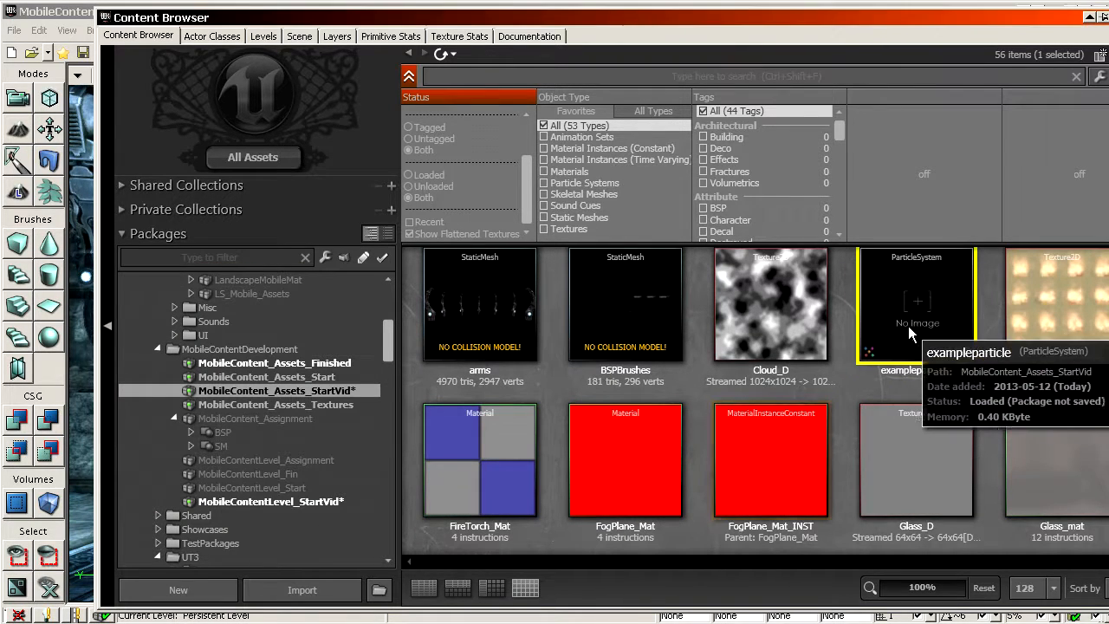
Place the exampleparticle system in the level as an emitter near the central staircase and adjust its position.
click(299, 38)
drag(297, 39, 0, 39)
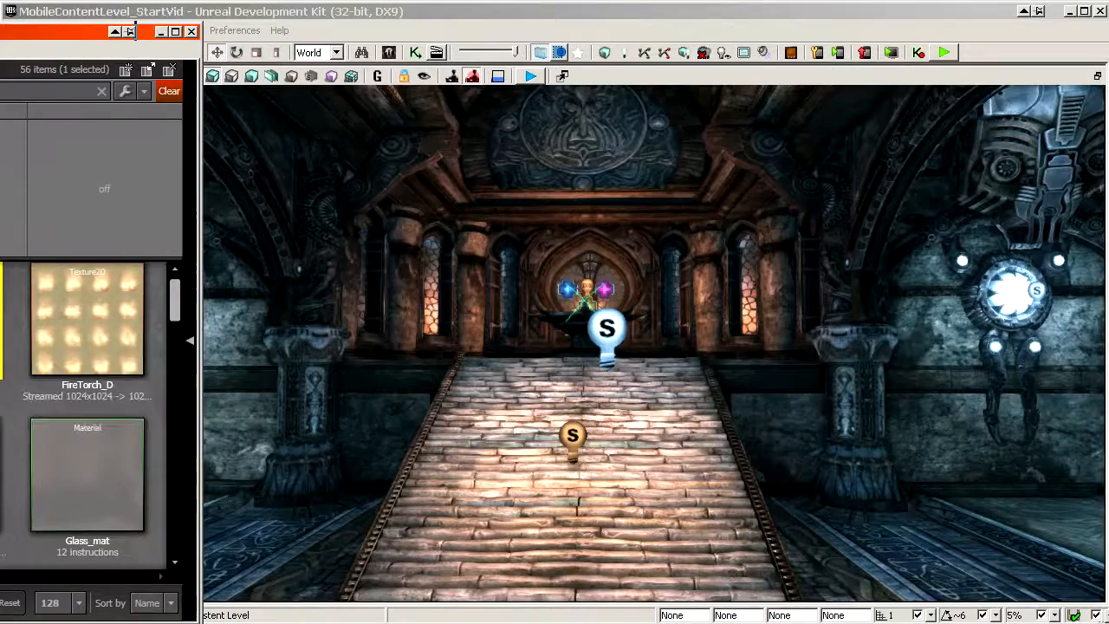
drag(0, 321, 480, 553)
right_drag(512, 526, 485, 551)
shift+drag(559, 390, 559, 286)
Assign the FireTorch_Mat material to the particle emitter in exampleparticle's Required module.
double_click(94, 33)
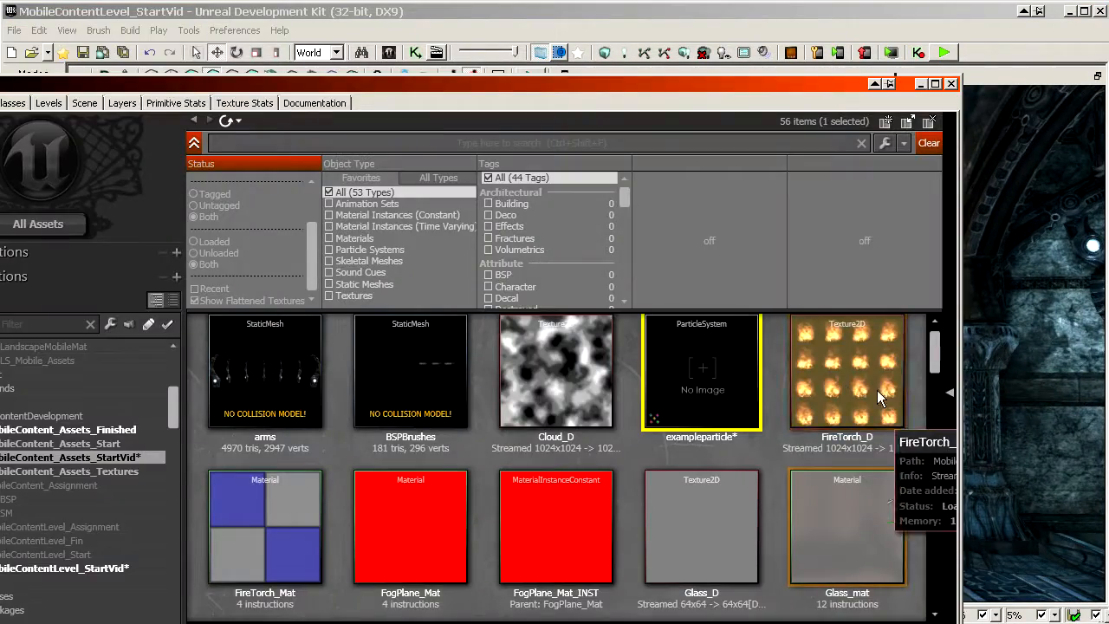
click(873, 368)
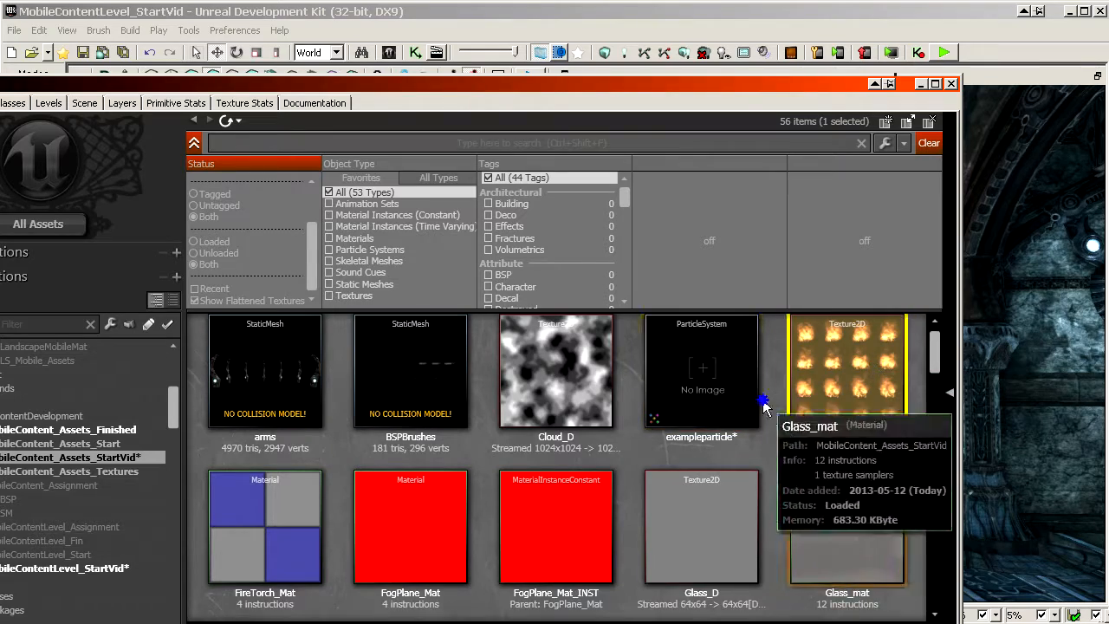
scroll(446, 440, down, 1)
click(245, 482)
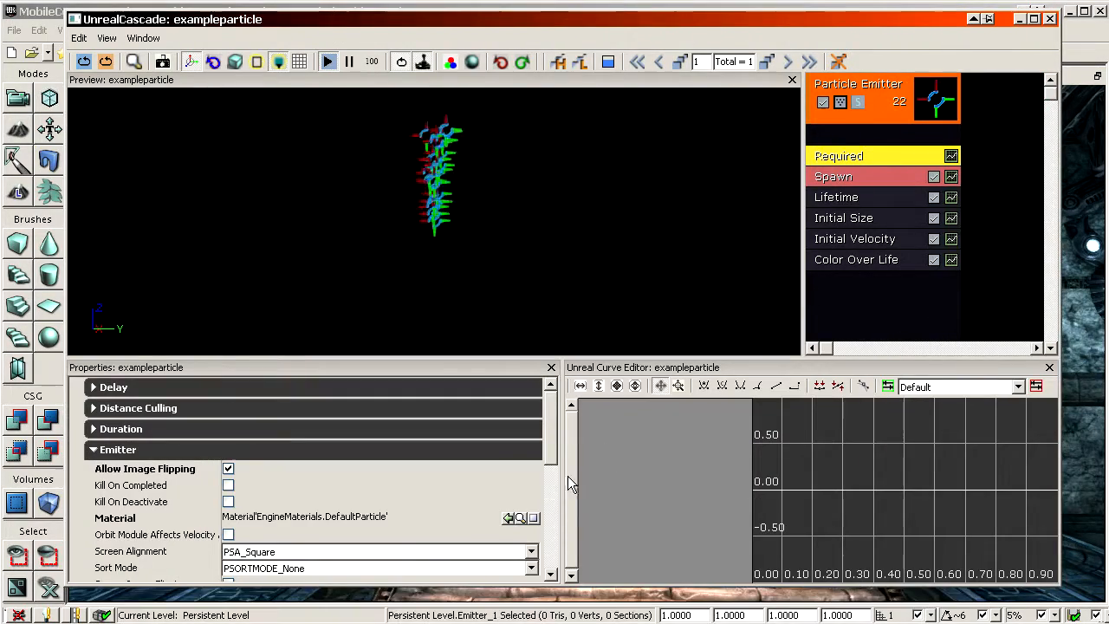
click(509, 517)
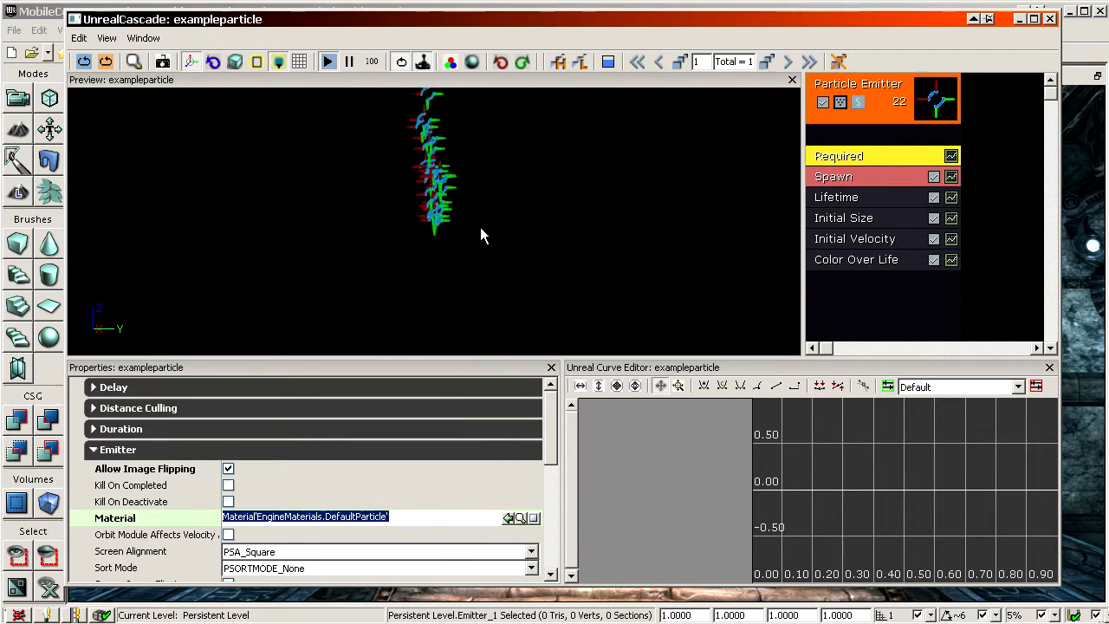
click(510, 518)
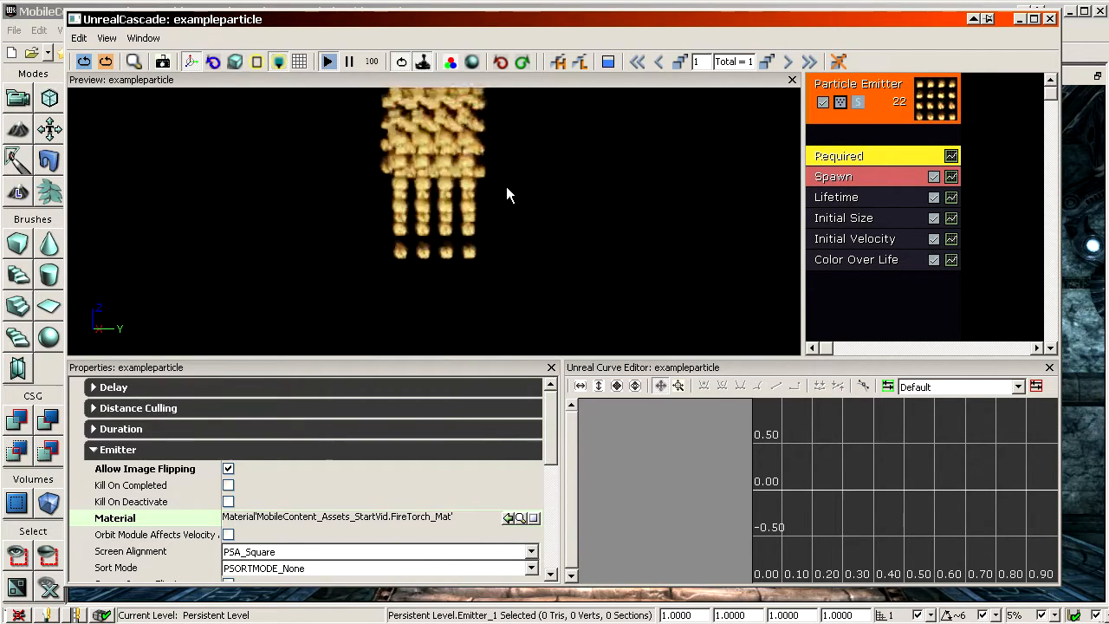
Enable real-time rendering in the level viewport and move the emitter off the staircase onto the blue-tiled floor.
drag(476, 17, 1105, 45)
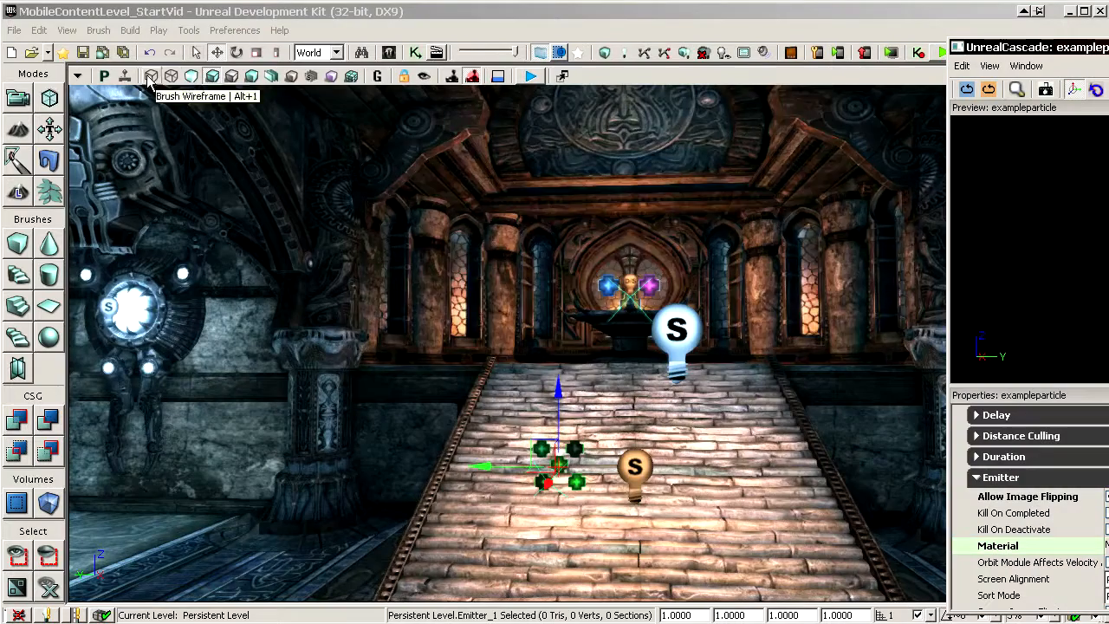
click(126, 77)
right_drag(329, 243, 212, 243)
shift+drag(639, 418, 433, 418)
shift+drag(718, 342, 719, 468)
shift+drag(710, 415, 663, 356)
mouse_move(554, 255)
mouse_down()
mouse_move(551, 364)
mouse_move(565, 271)
mouse_up()
Set the constant spawn rate of exampleparticle's emitter to 100.
drag(1108, 48, 346, 40)
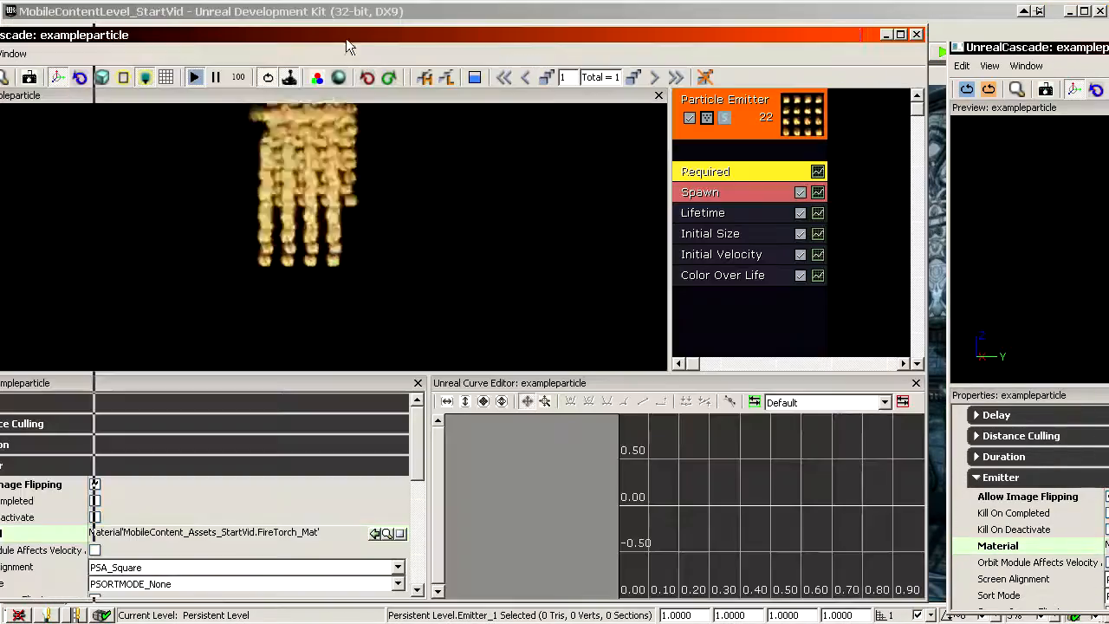
click(749, 198)
click(150, 568)
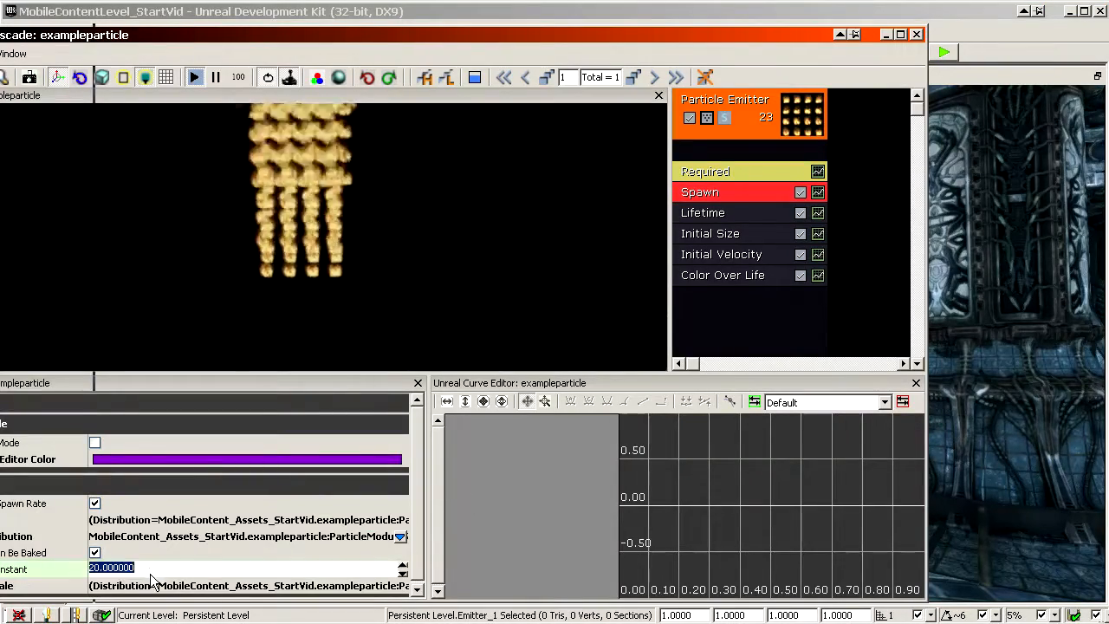
text(100)
key(Return)
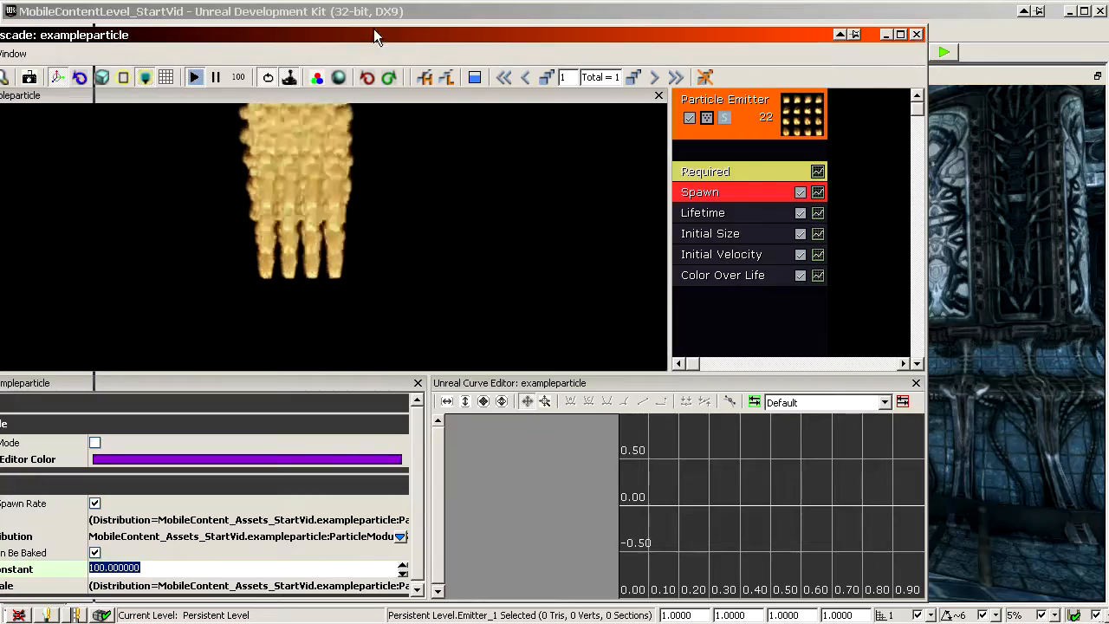
Examine the fire particles in the level viewport from a distance and up close.
drag(374, 30, 1108, 48)
mouse_move(751, 482)
mouse_down()
mouse_move(759, 416)
mouse_move(748, 395)
mouse_move(750, 481)
mouse_up()
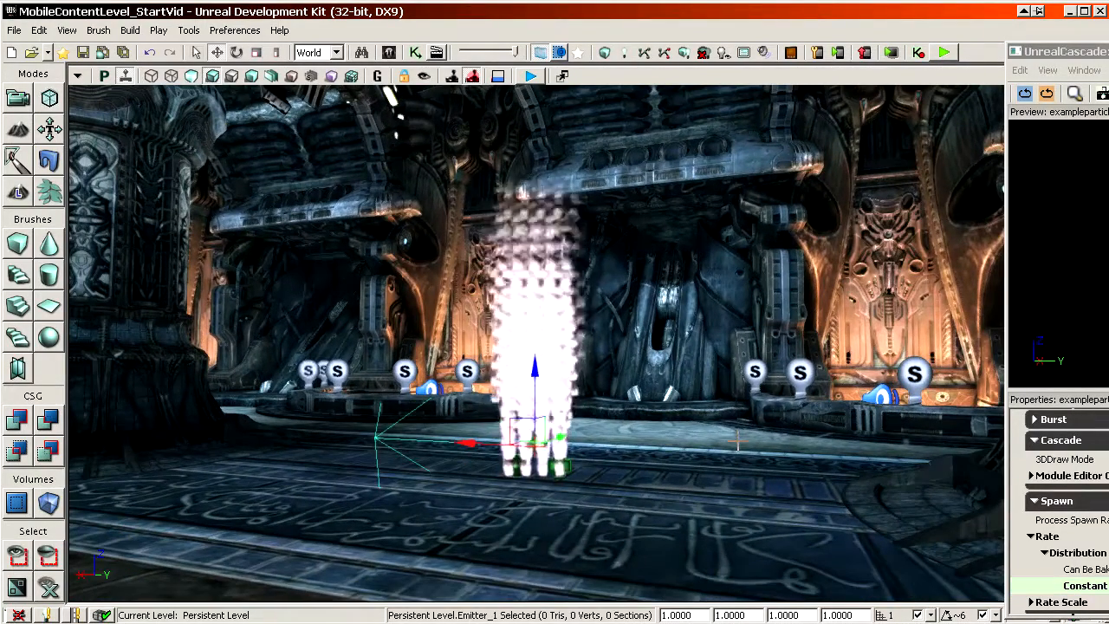
drag(742, 341, 733, 367)
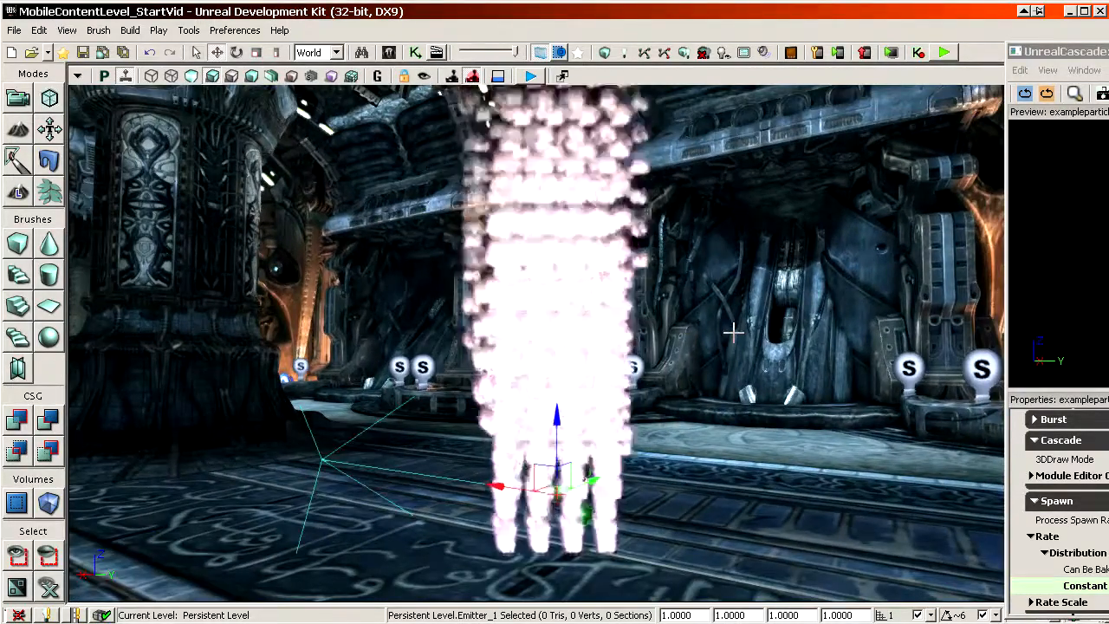
drag(688, 307, 645, 600)
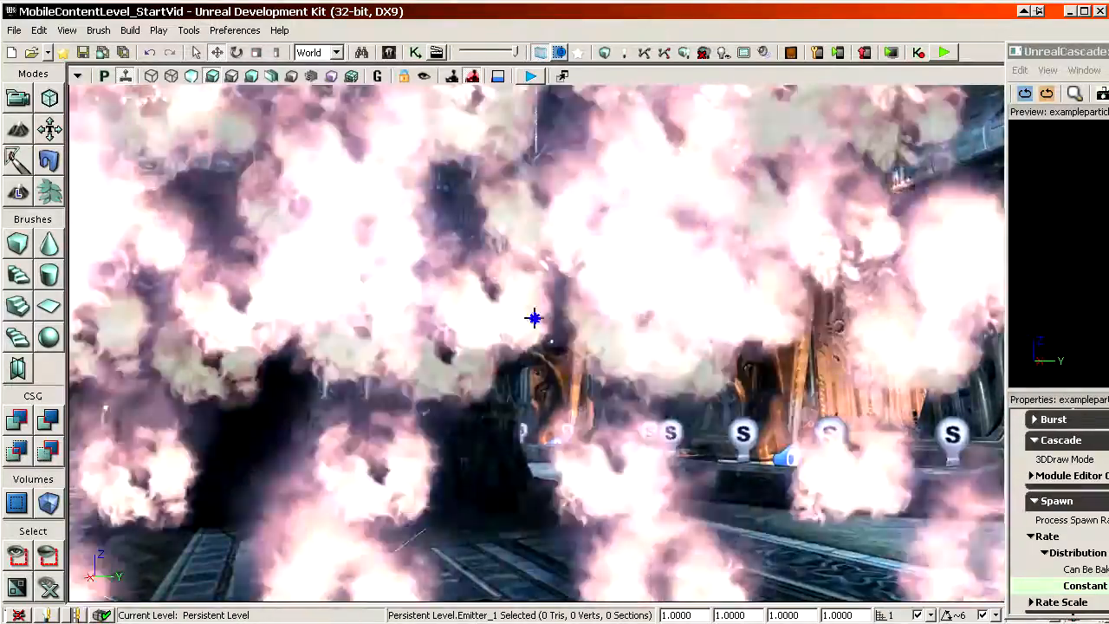
right_drag(534, 318, 534, 356)
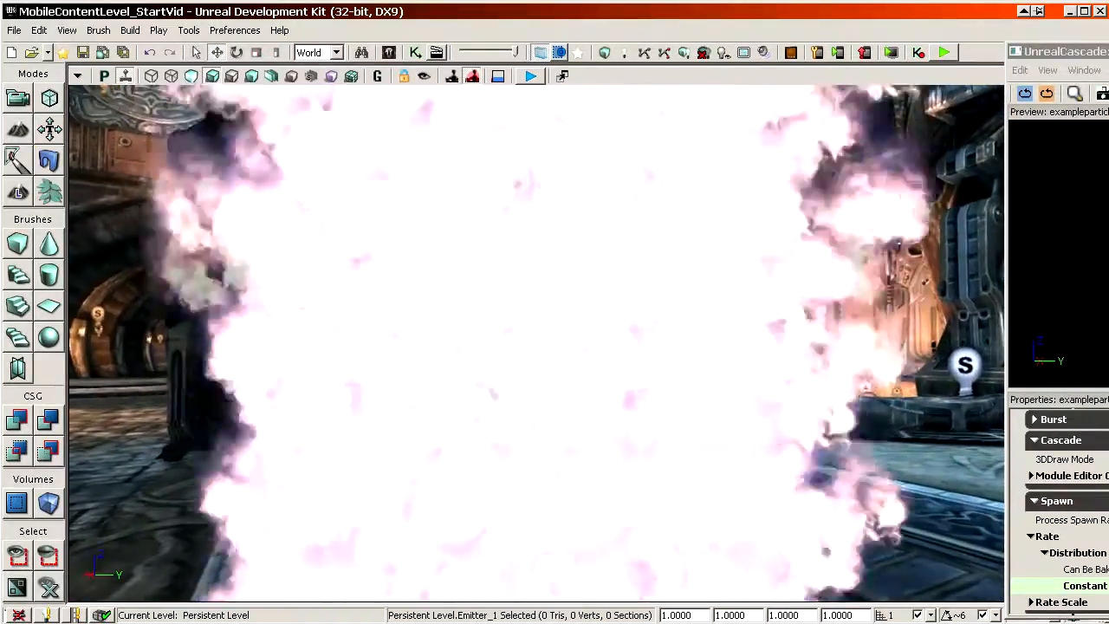
mouse_move(513, 294)
mouse_down()
mouse_move(513, 381)
mouse_move(513, 294)
mouse_up()
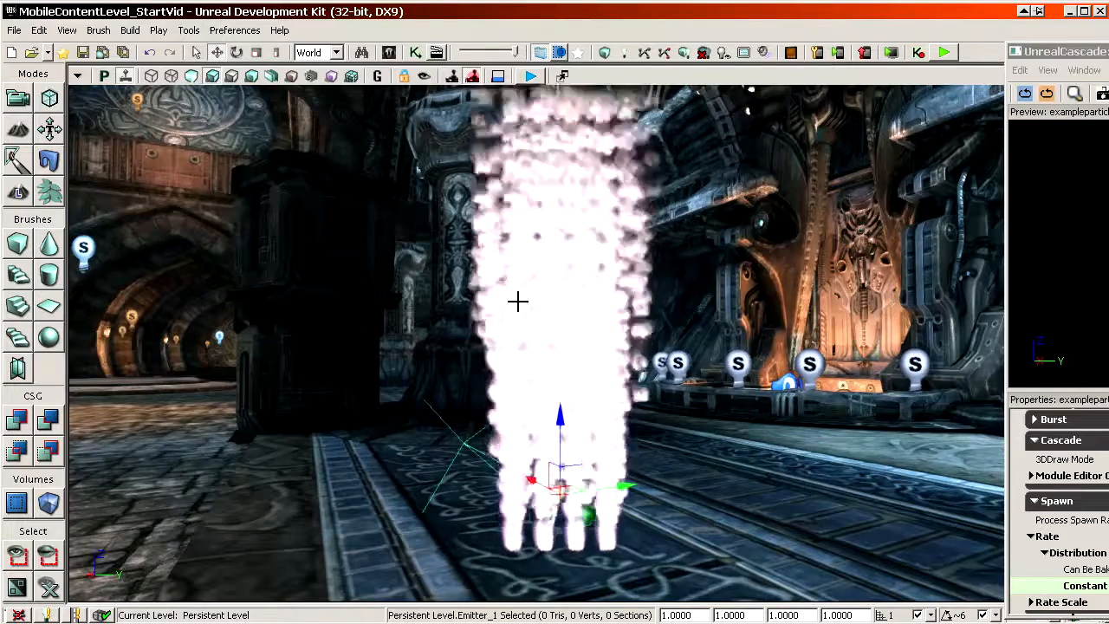
Switch the viewport to the Shader Complexity view mode and examine the rendering cost of the particles and surroundings.
click(270, 77)
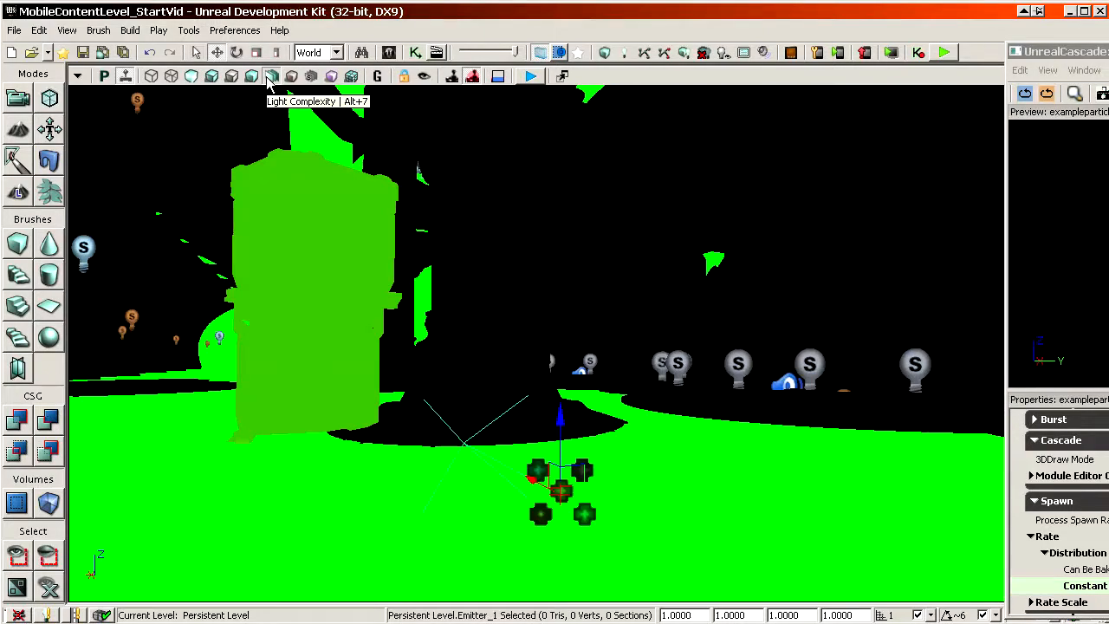
click(312, 77)
drag(483, 217, 483, 151)
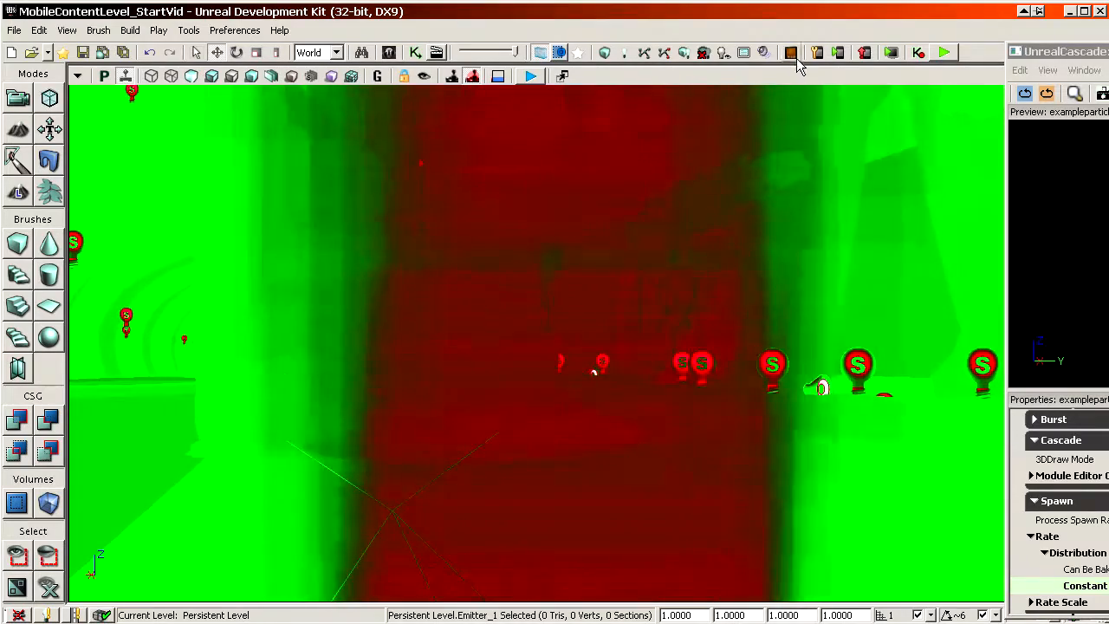
drag(624, 191, 656, 154)
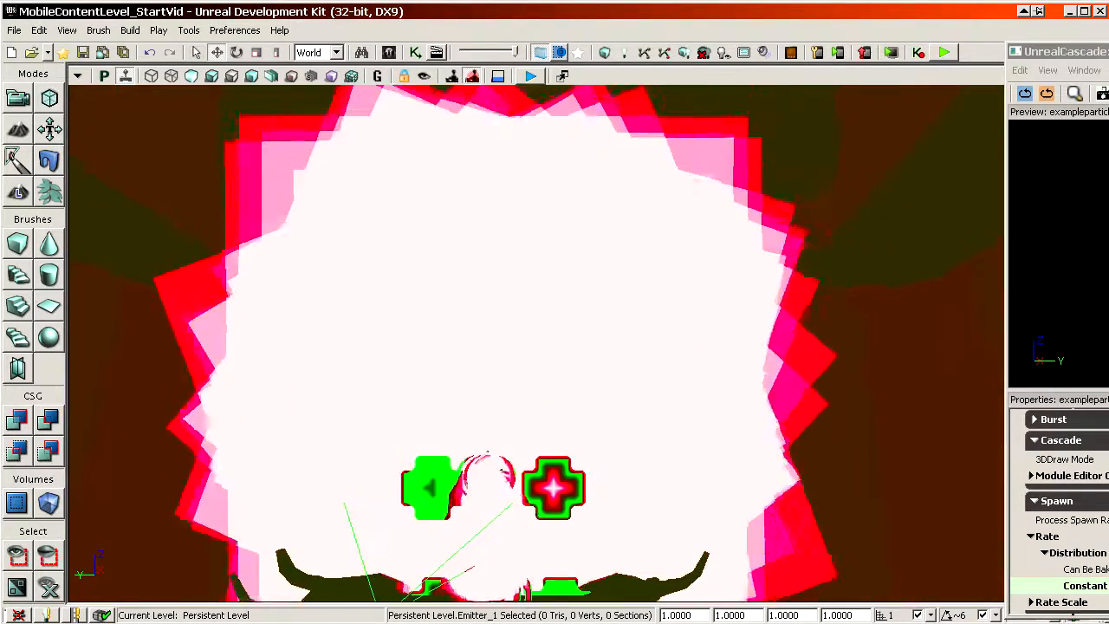
drag(657, 196, 471, 354)
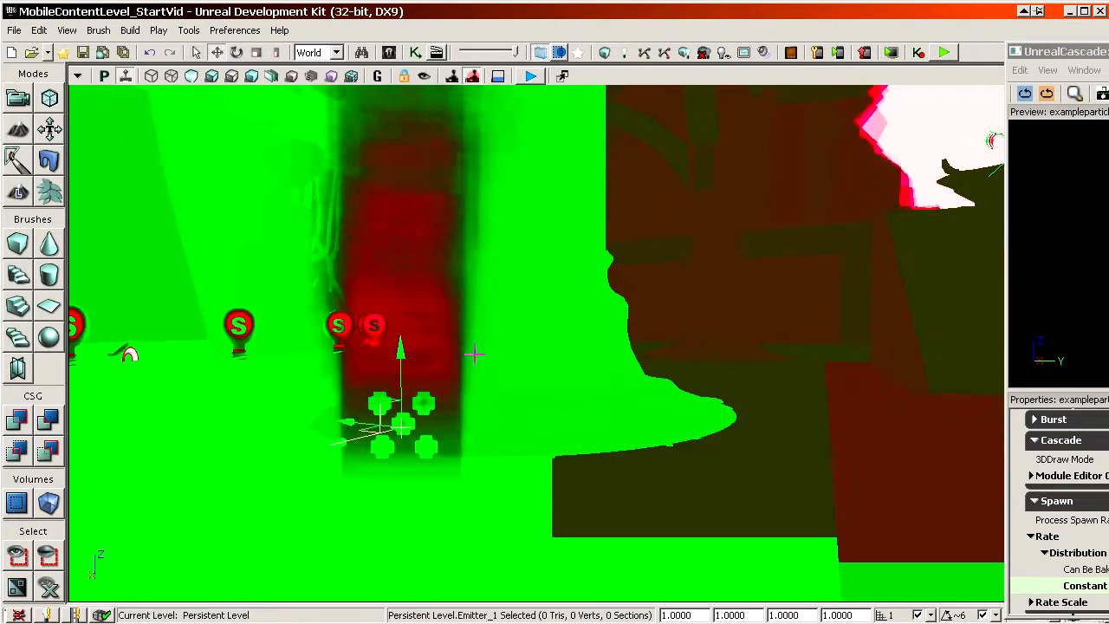
Widen the emitter list in the particle editor and add a second particle emitter to exampleparticle.
drag(1108, 52, 477, 40)
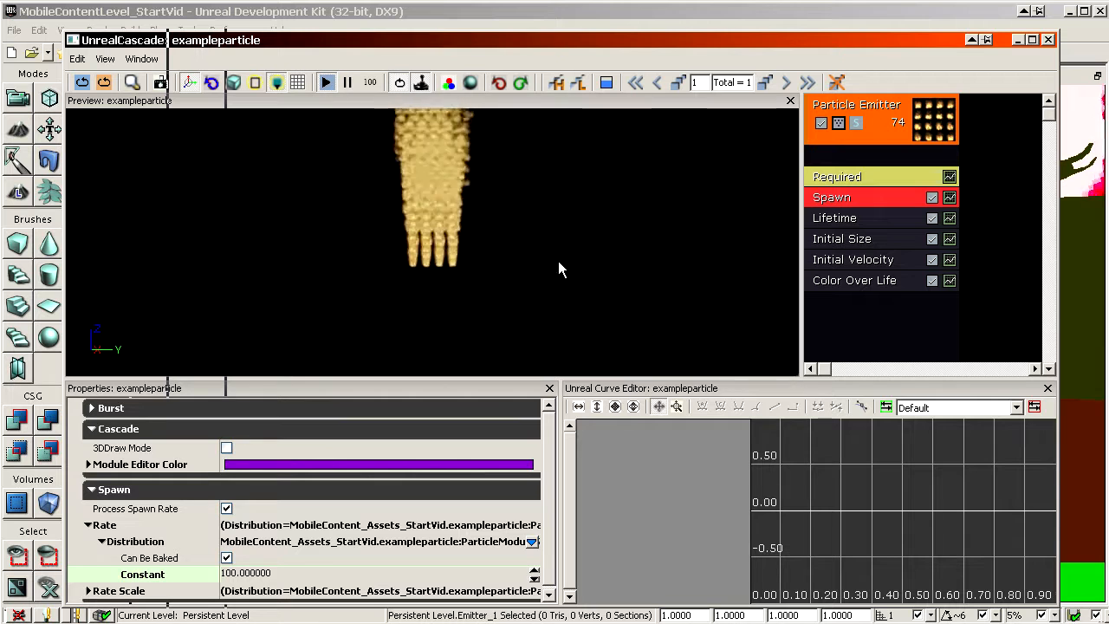
drag(802, 169, 565, 171)
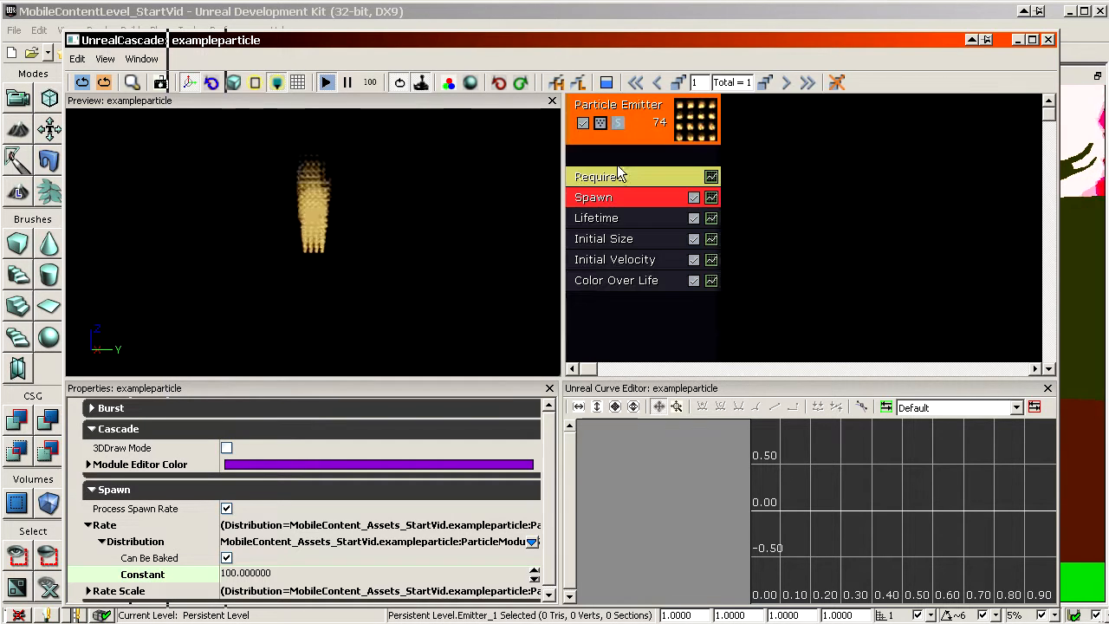
click(794, 128)
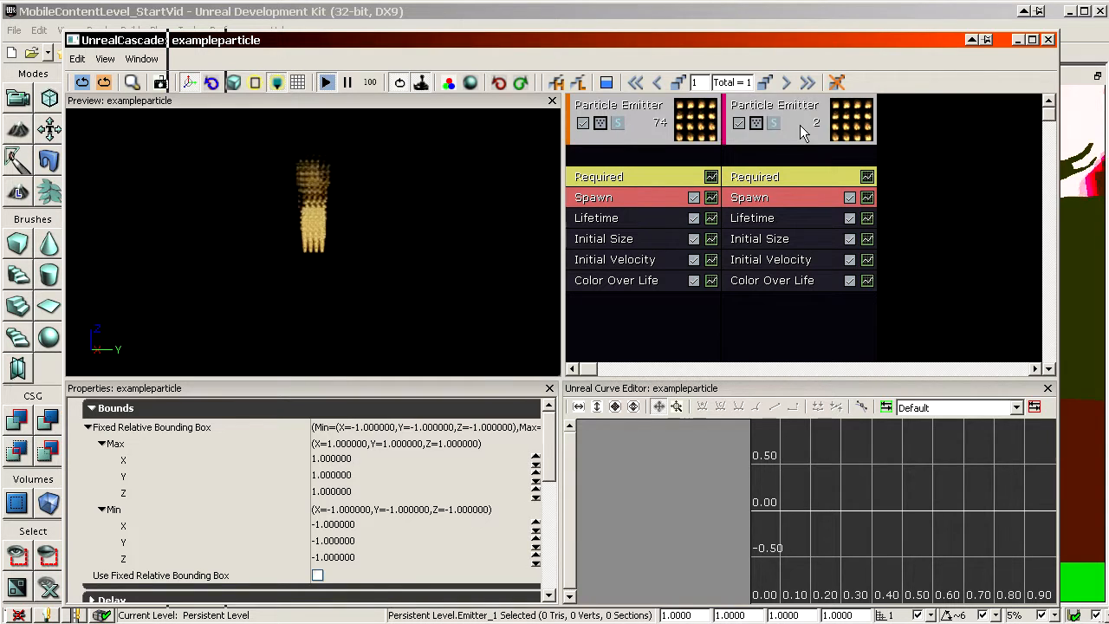
click(800, 125)
click(654, 129)
click(813, 126)
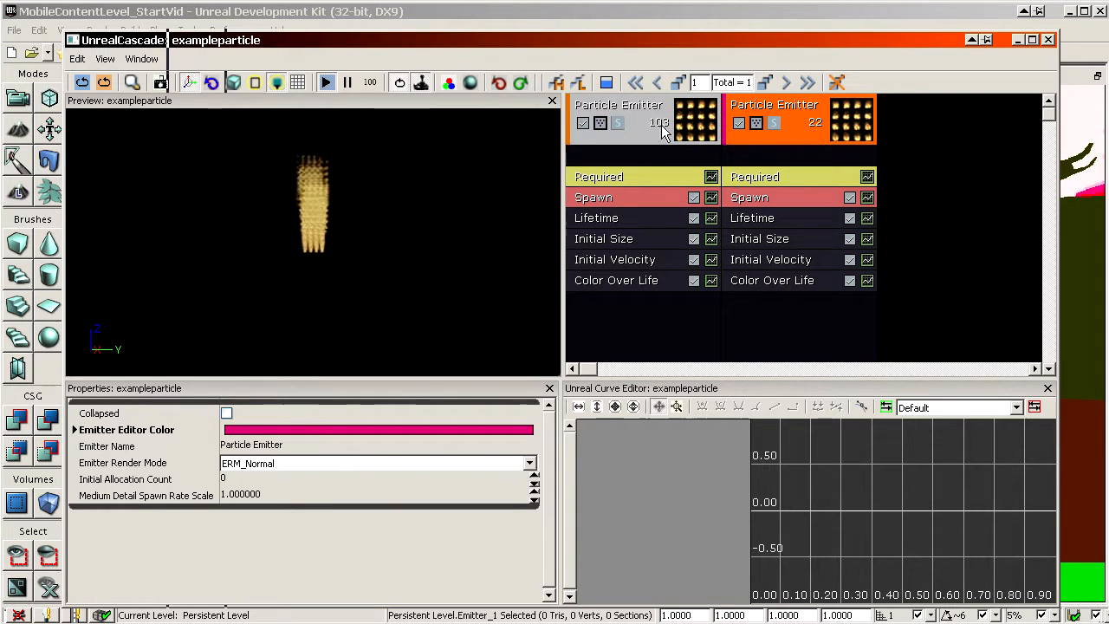
Compare the two emitters of exampleparticle, and add a mesh type-data module to the second emitter.
click(653, 129)
click(821, 132)
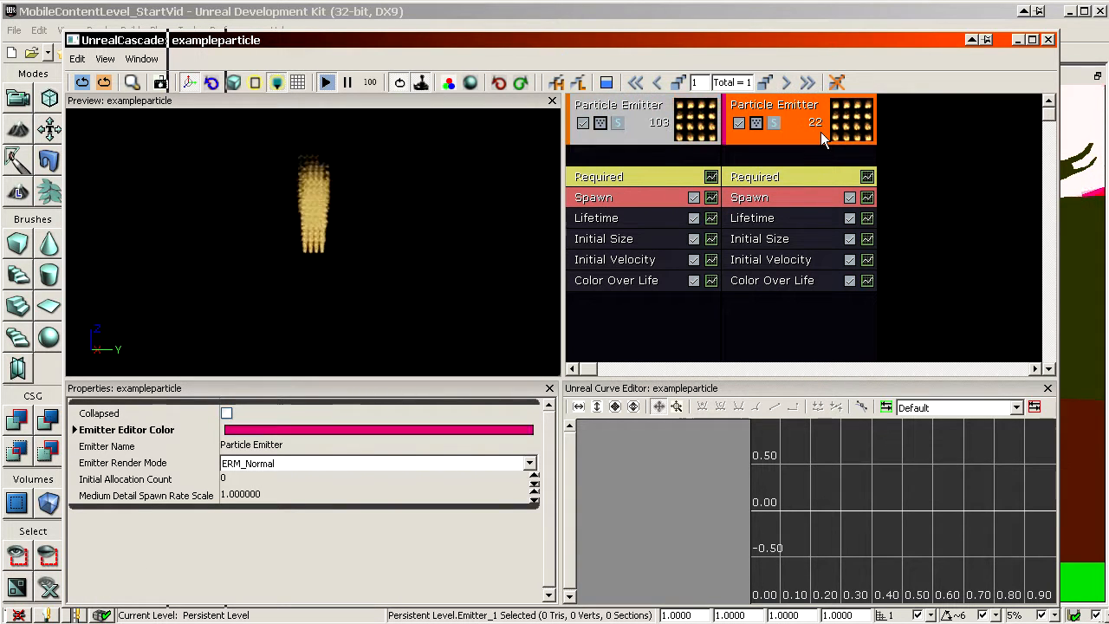
click(655, 126)
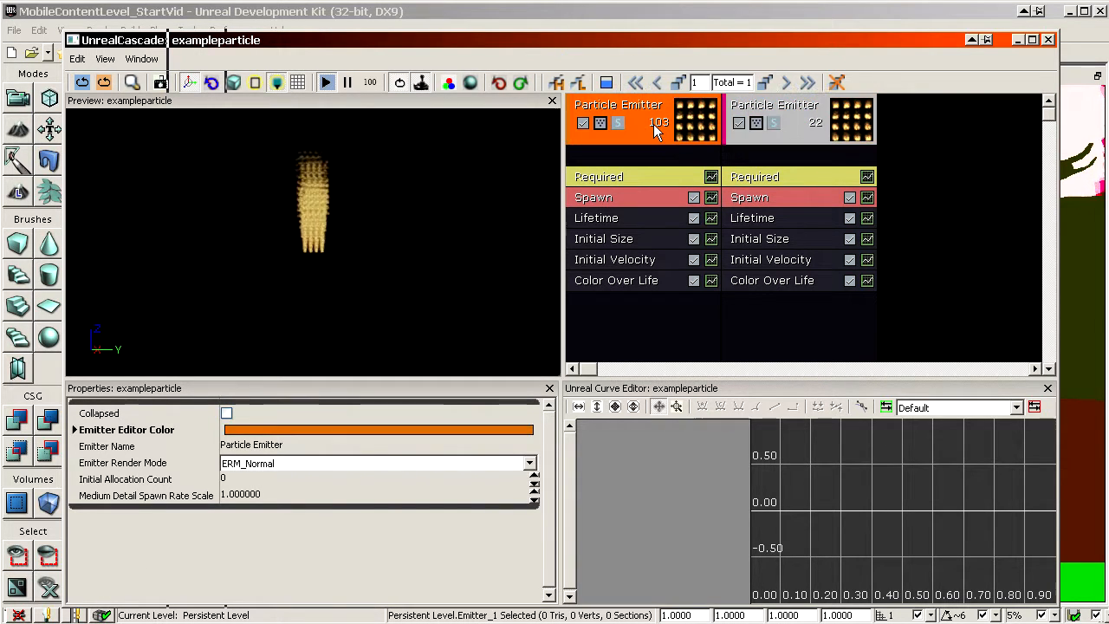
click(802, 133)
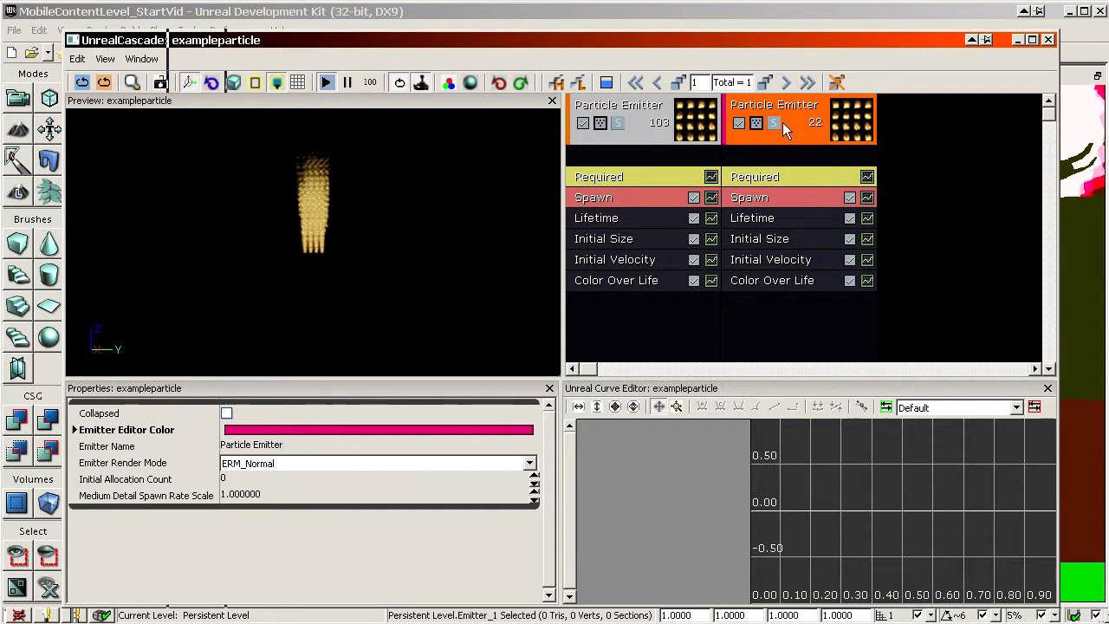
right_click(909, 136)
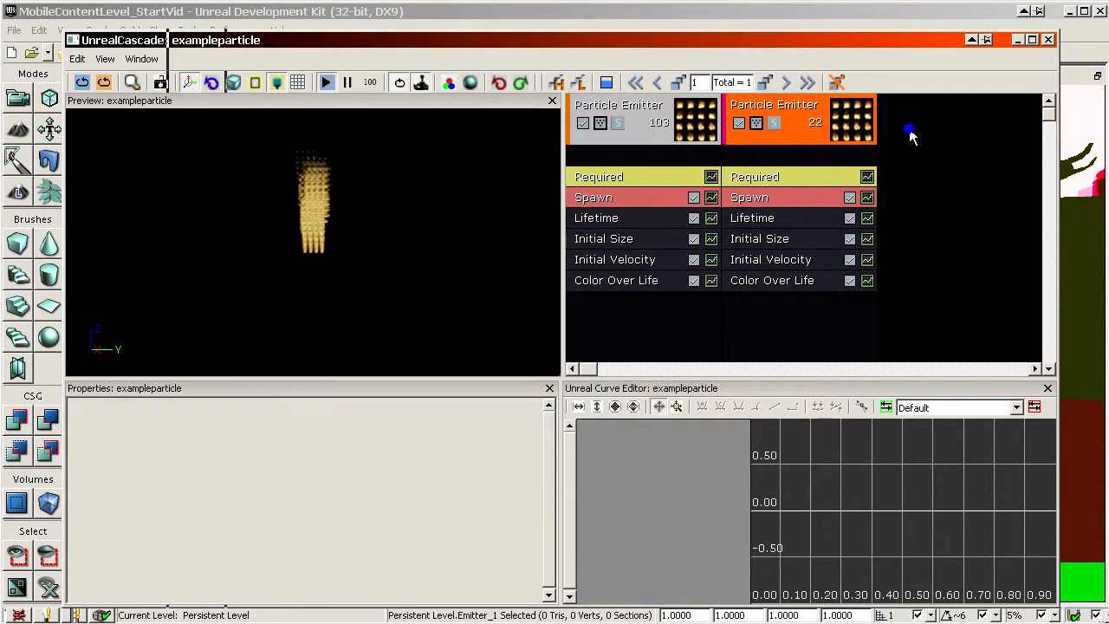
right_click(768, 130)
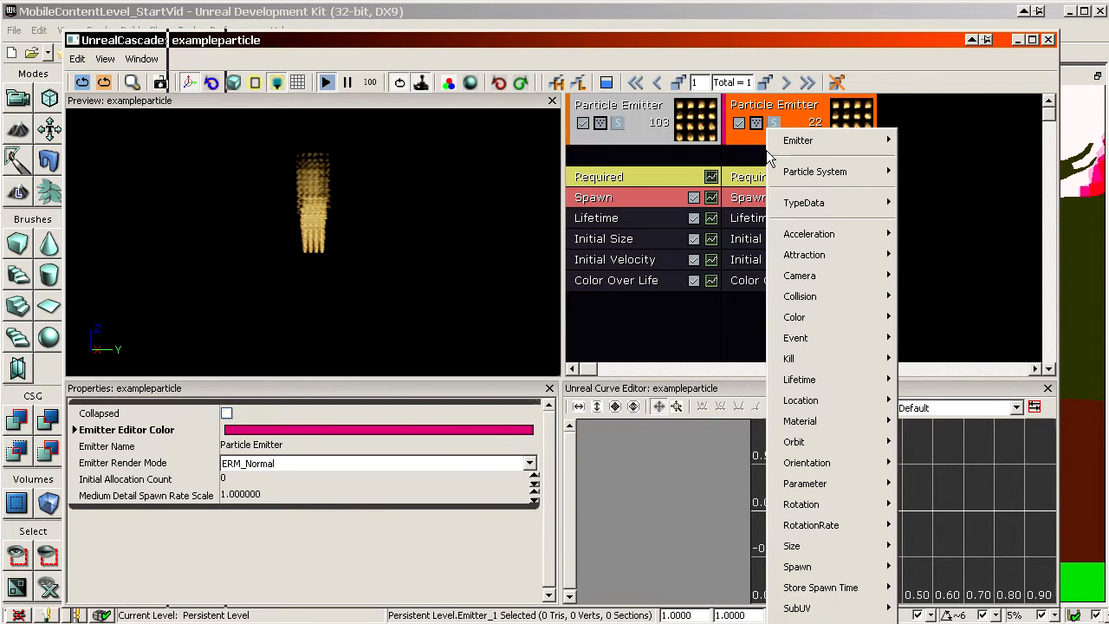
mouse_move(806, 173)
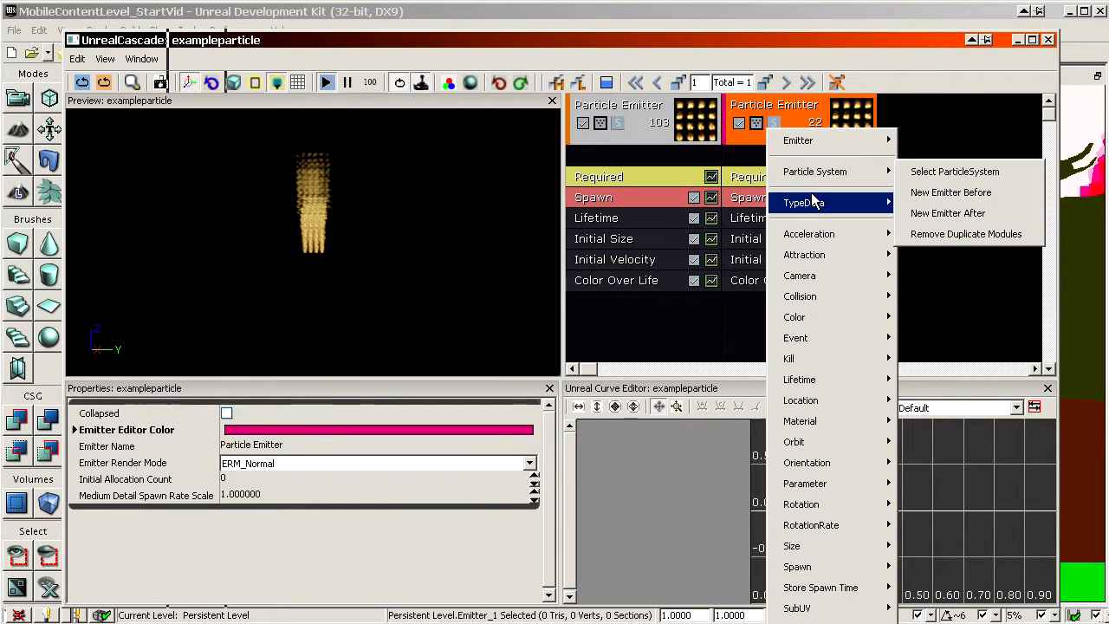
mouse_move(808, 204)
click(943, 266)
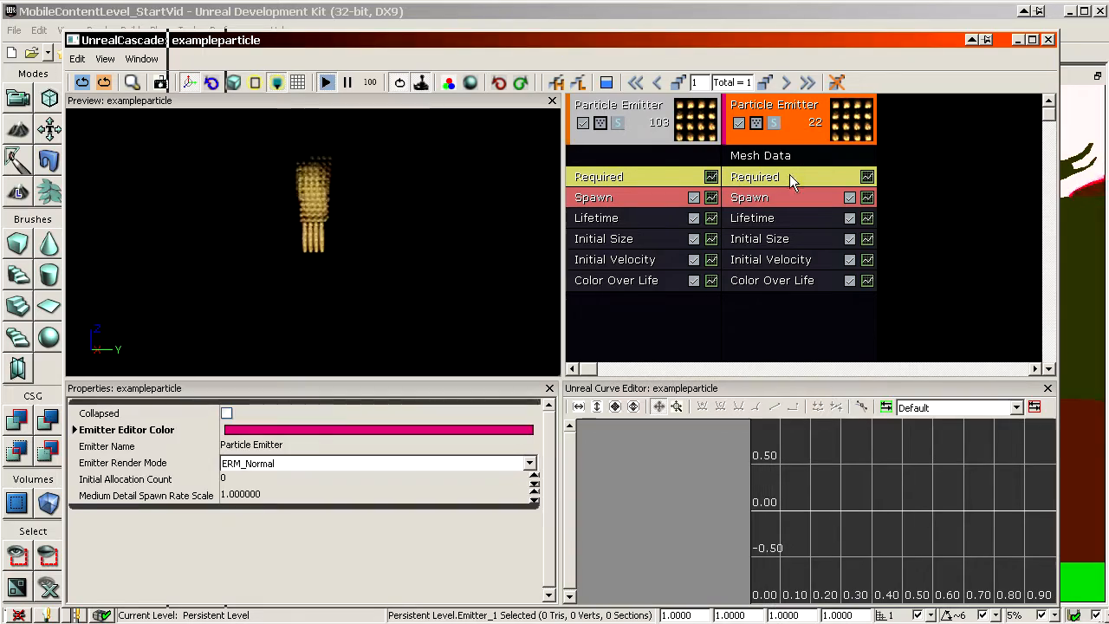
Assign the RoundGlassDome_SM static mesh from MobileContent_Assets_StartVid to the second emitter's Mesh Data module.
click(759, 161)
drag(401, 41, 850, 47)
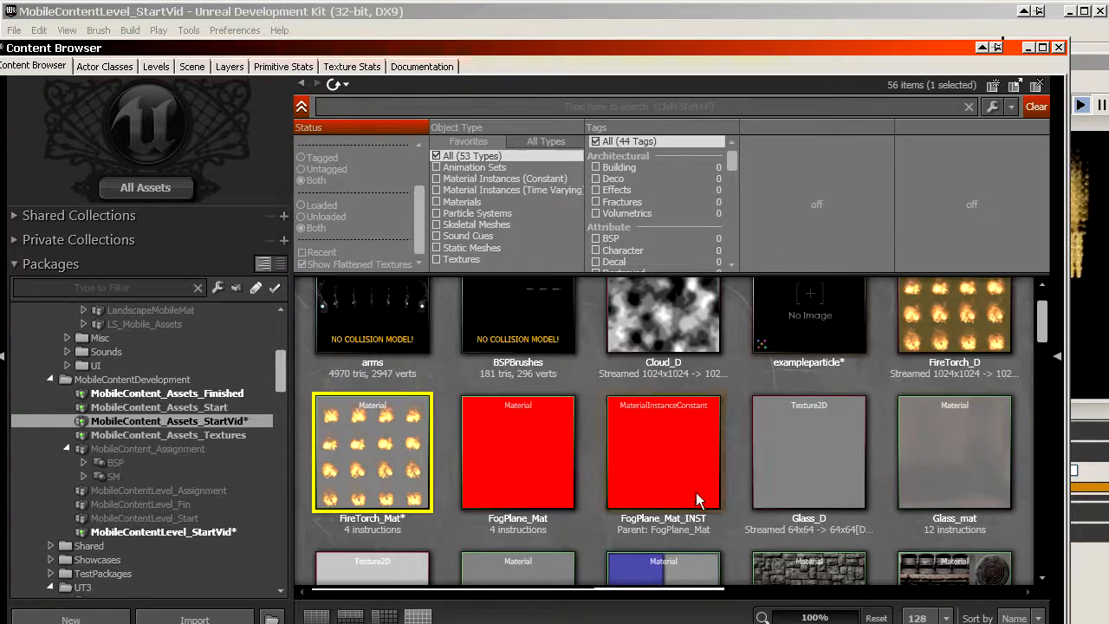
scroll(699, 500, down, 15)
scroll(867, 347, down, 3)
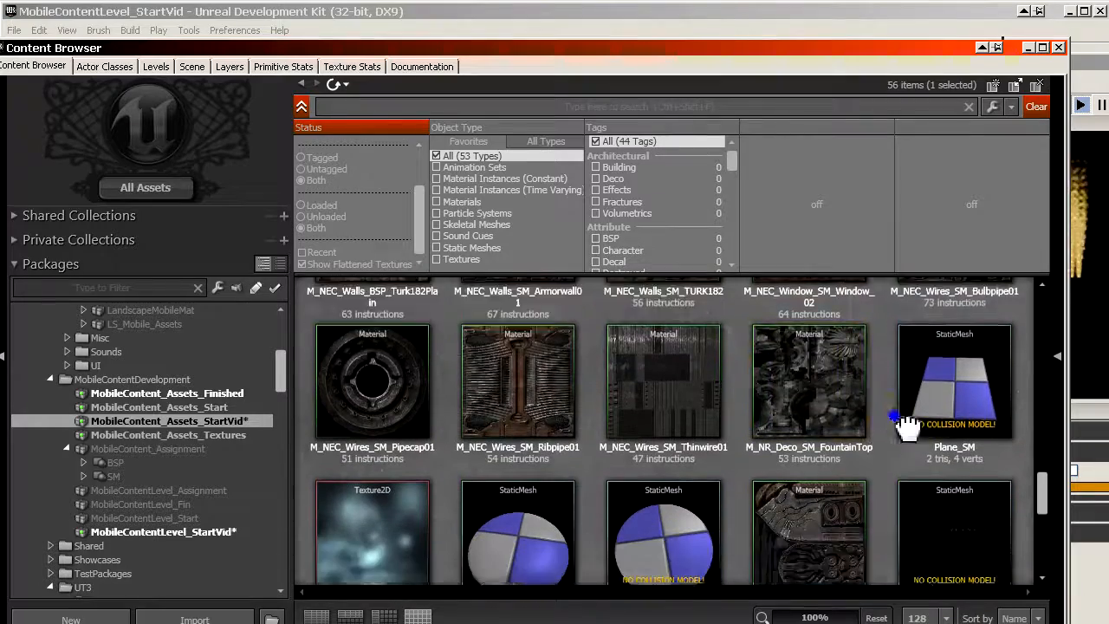
click(659, 433)
click(523, 431)
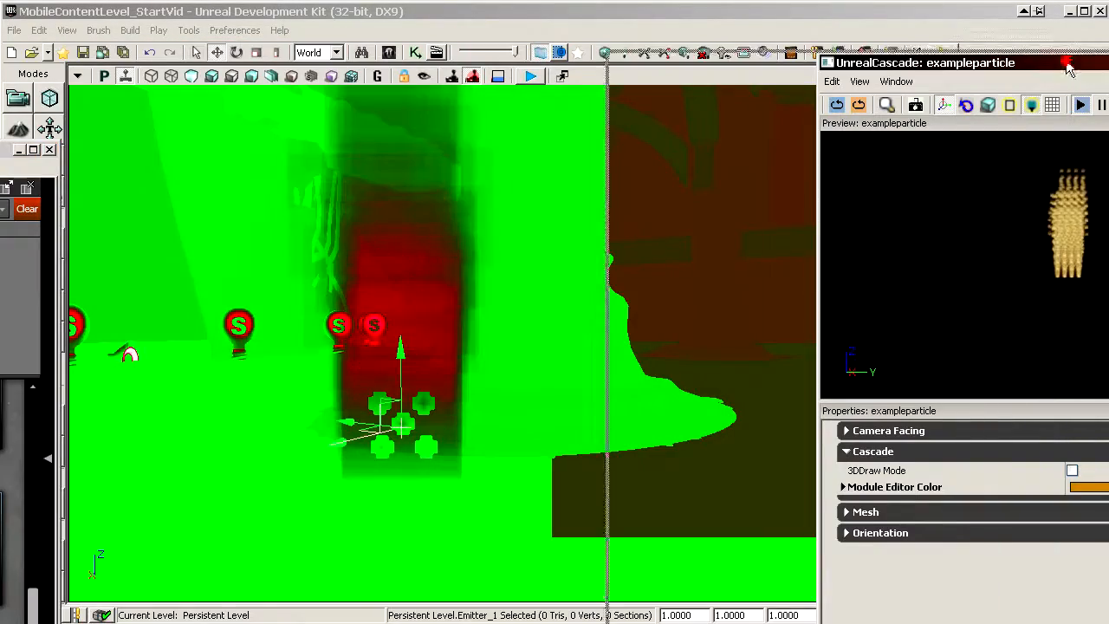
drag(1067, 64, 294, 23)
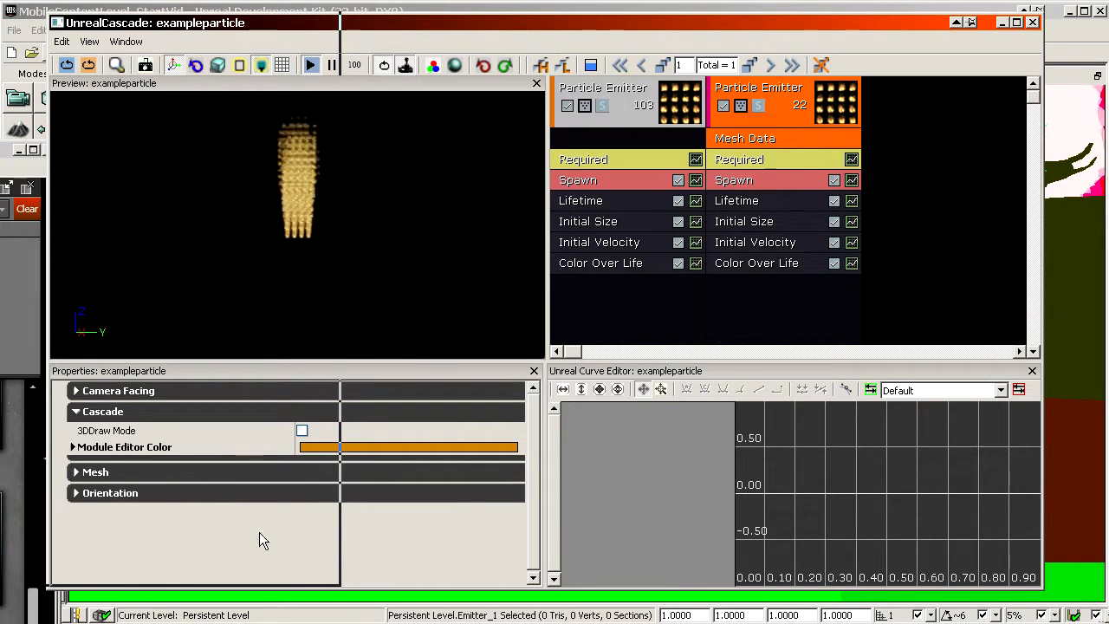
click(165, 474)
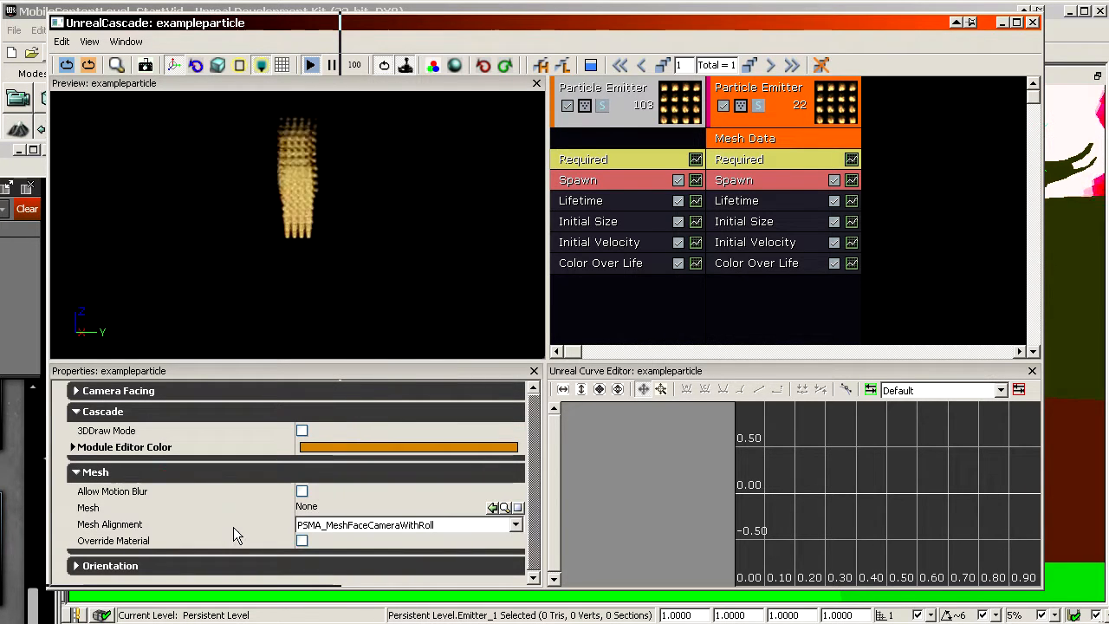
click(492, 509)
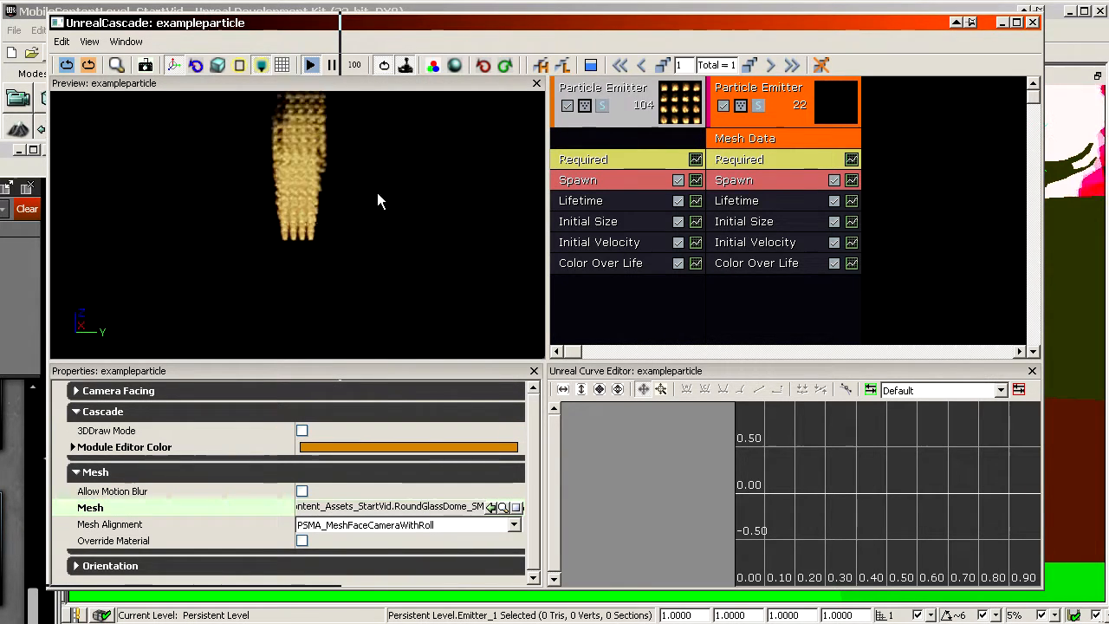
Set the maximum start size in the second emitter's Initial Size module to 1 on X, Y and Z.
click(766, 226)
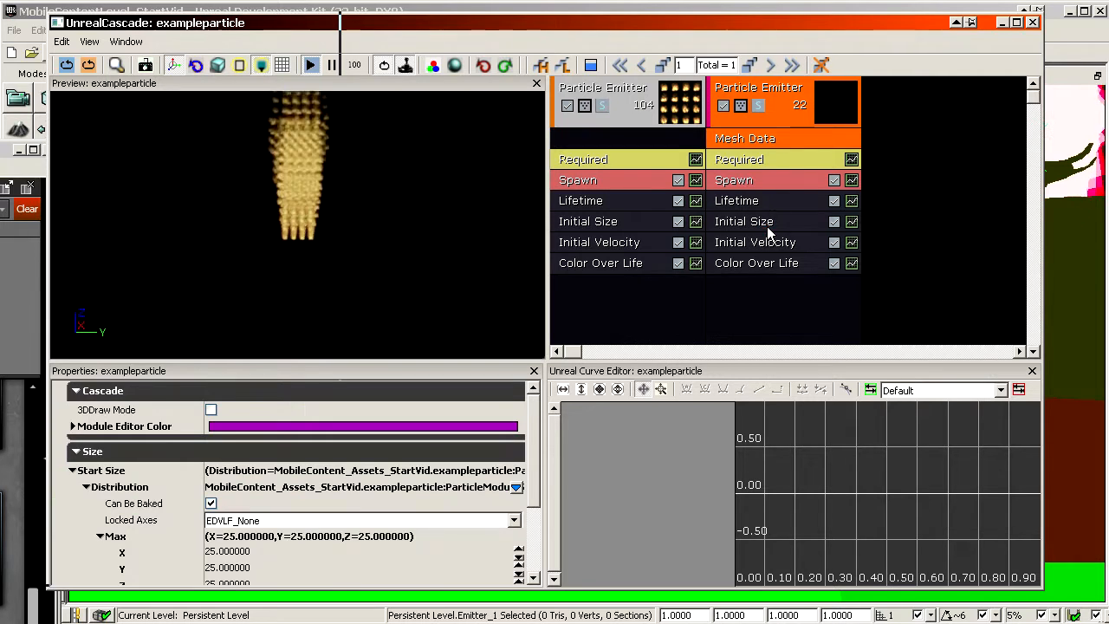
click(230, 552)
text(1)
key(Tab)
text(1)
key(Tab)
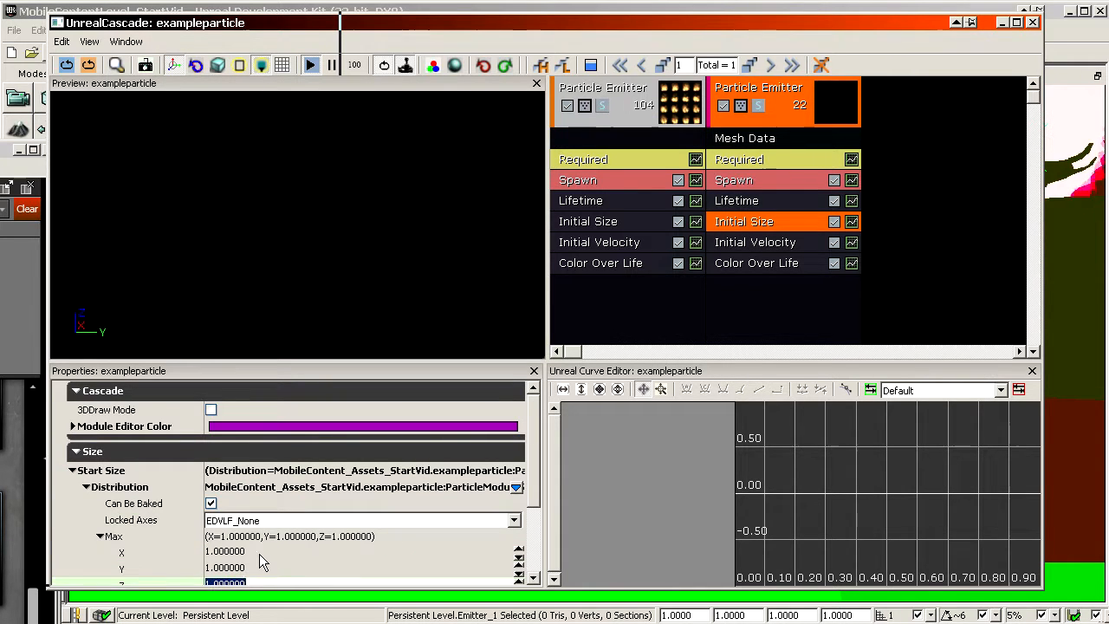
Set the second emitter's maximum start size to 0.1 on X, Y and Z.
click(260, 553)
text(0.1)
key(Tab)
text(0.1)
key(Tab)
text(0.1)
click(262, 568)
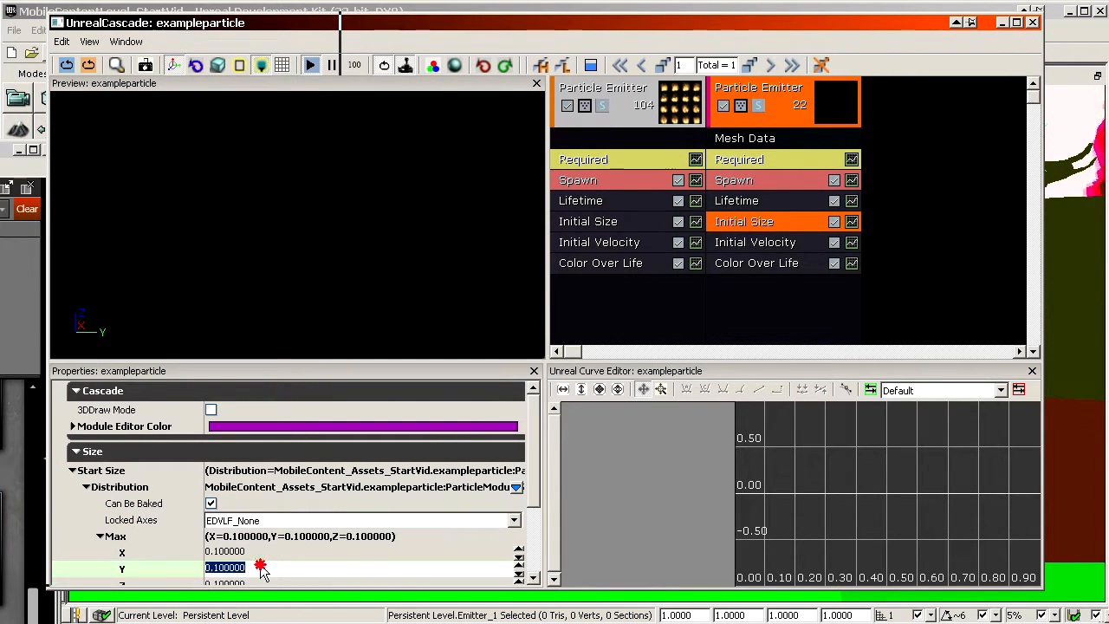
Set the second emitter's minimum start size to 0.1 on X, Y and Z.
scroll(262, 563, down, 3)
click(254, 513)
text(0.1)
key(Tab)
text(0.1)
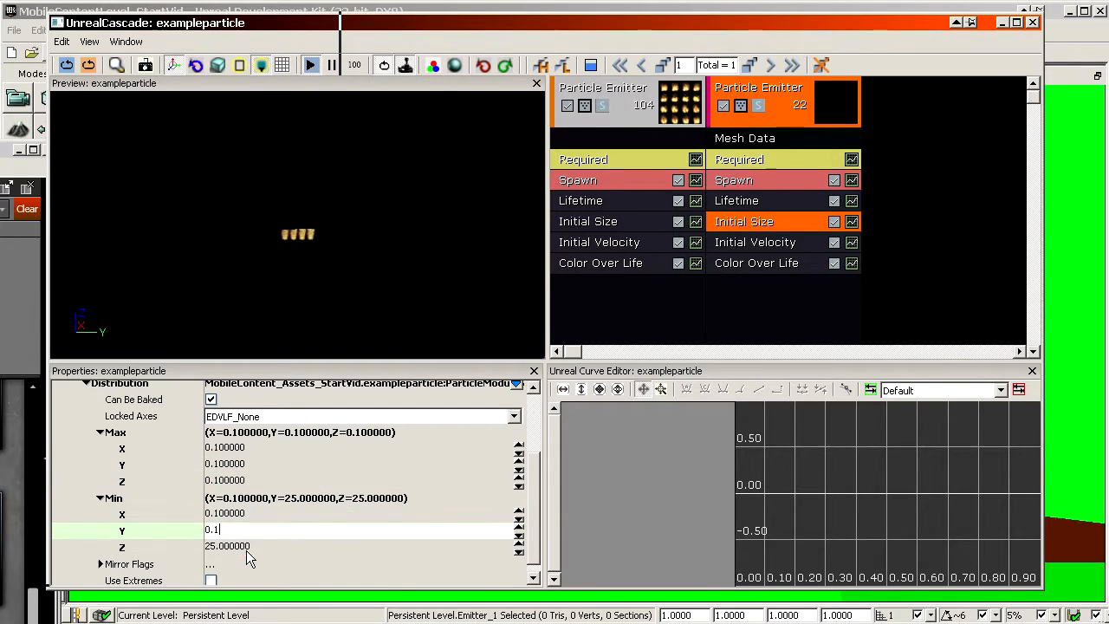
key(Tab)
text(0.1)
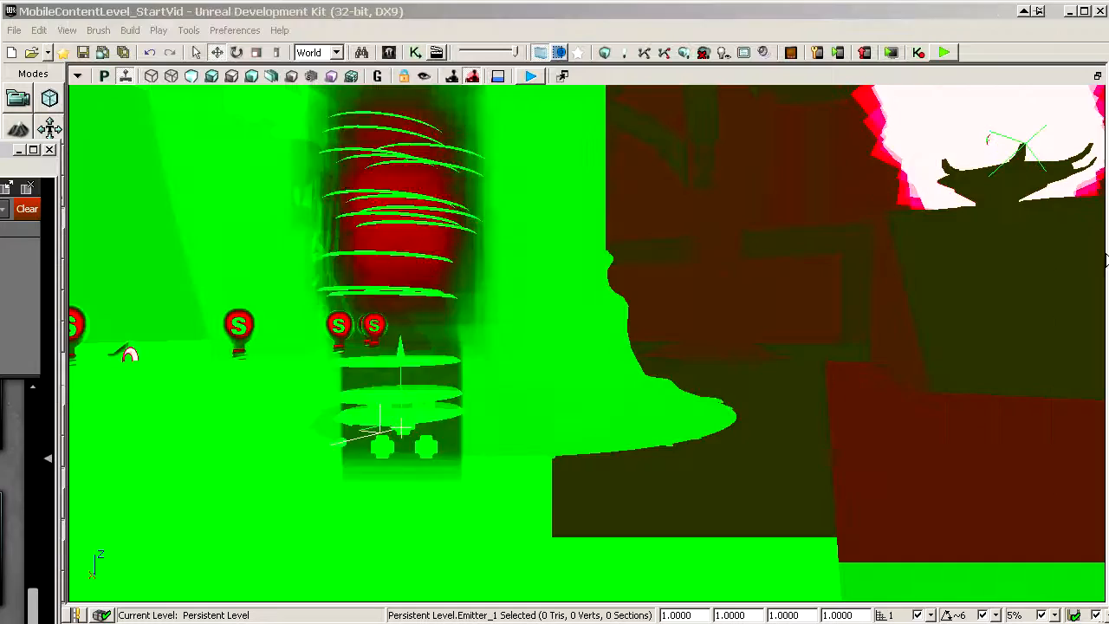
Switch the level viewport to the Unlit view mode and examine the mesh particles among the sprites up close.
drag(333, 144, 333, 144)
click(210, 76)
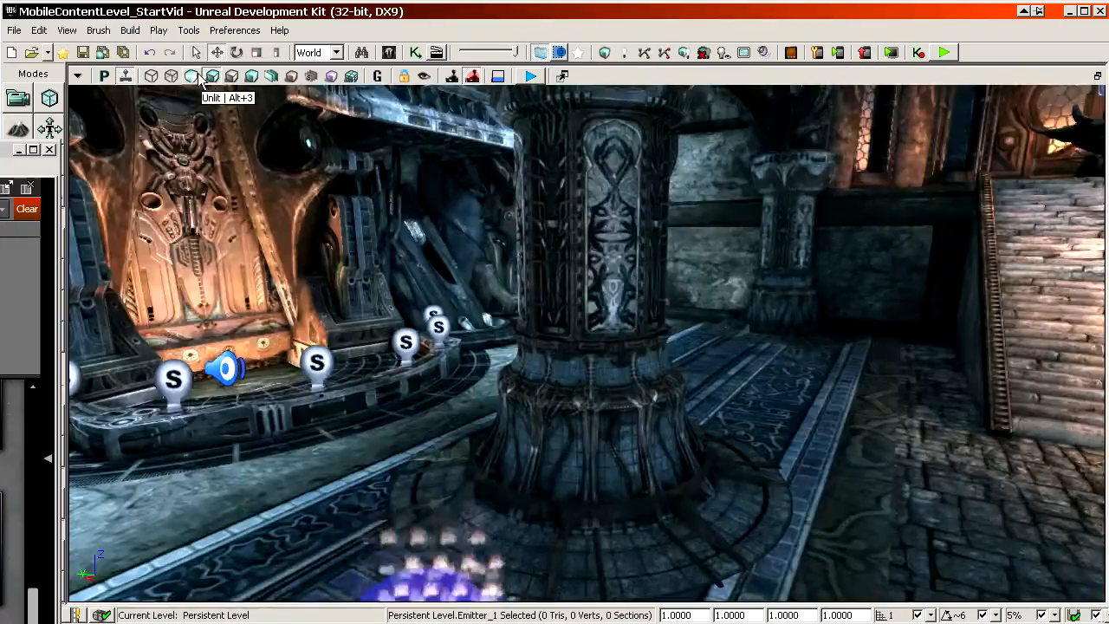
click(193, 77)
drag(549, 223, 549, 251)
right_drag(550, 252, 546, 286)
mouse_move(552, 346)
right_down()
mouse_move(539, 399)
mouse_move(552, 379)
mouse_move(544, 356)
right_up()
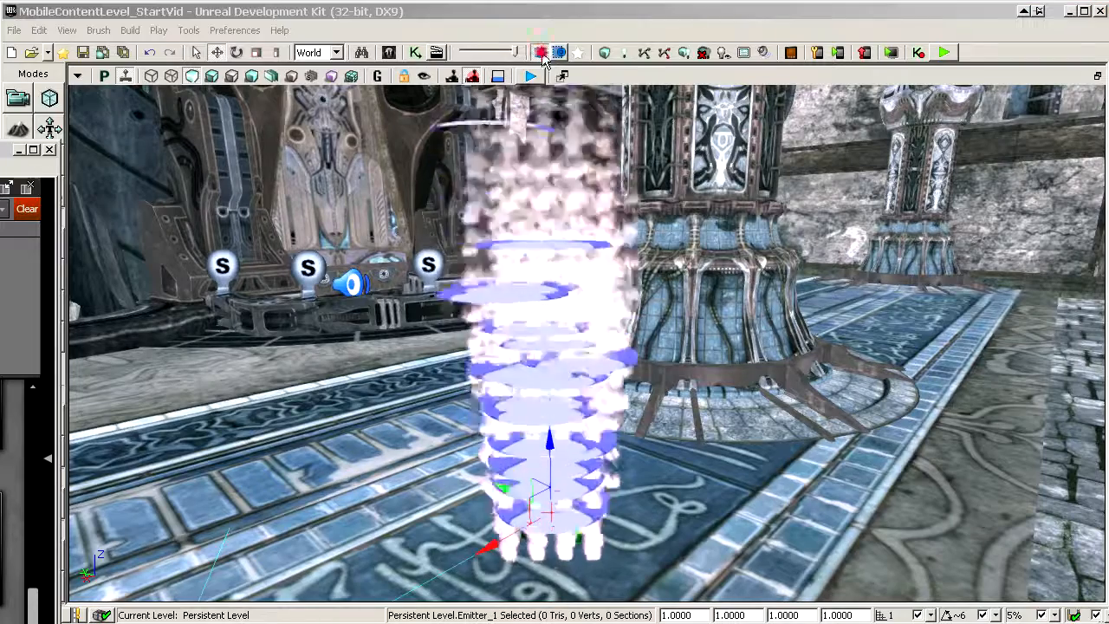
Return to the particle editor and compare the particle counts of the mesh emitter and the sprite emitter.
click(891, 50)
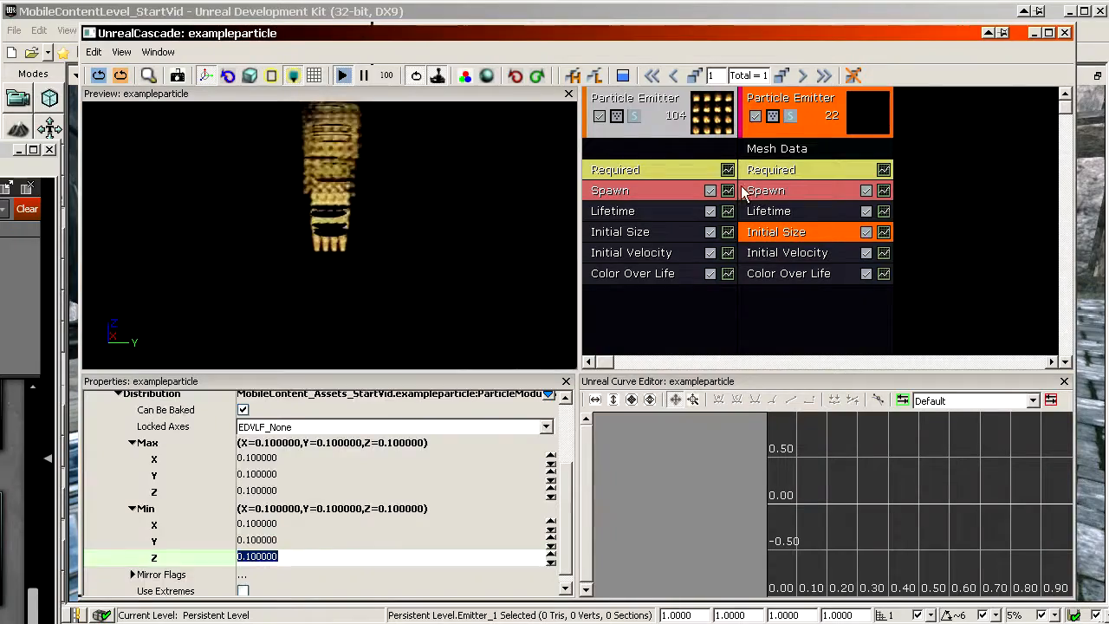
click(811, 151)
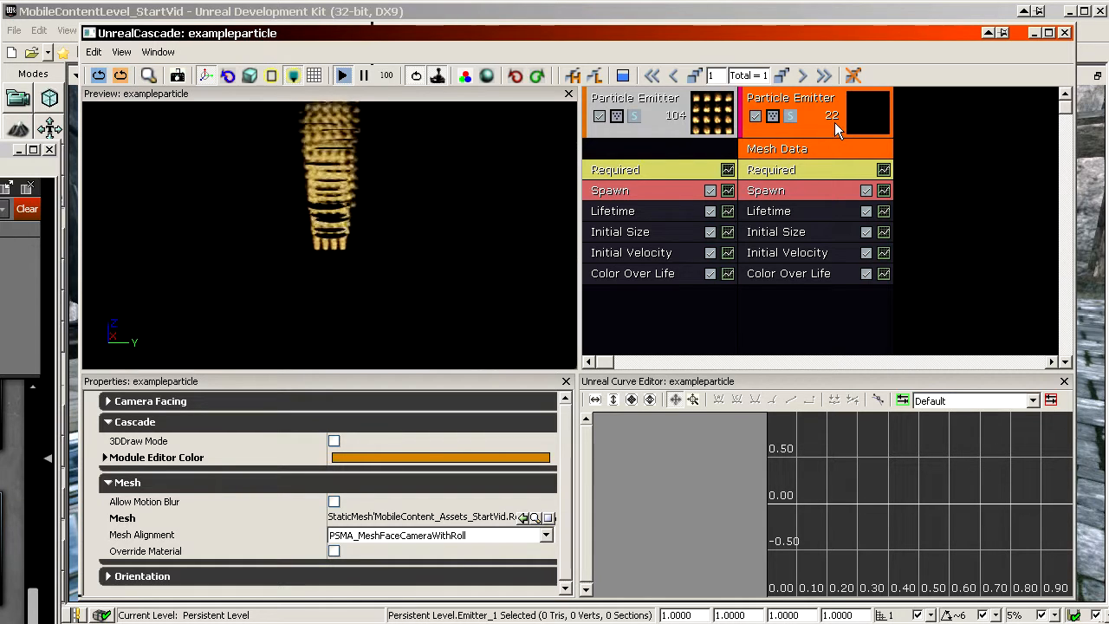
click(664, 133)
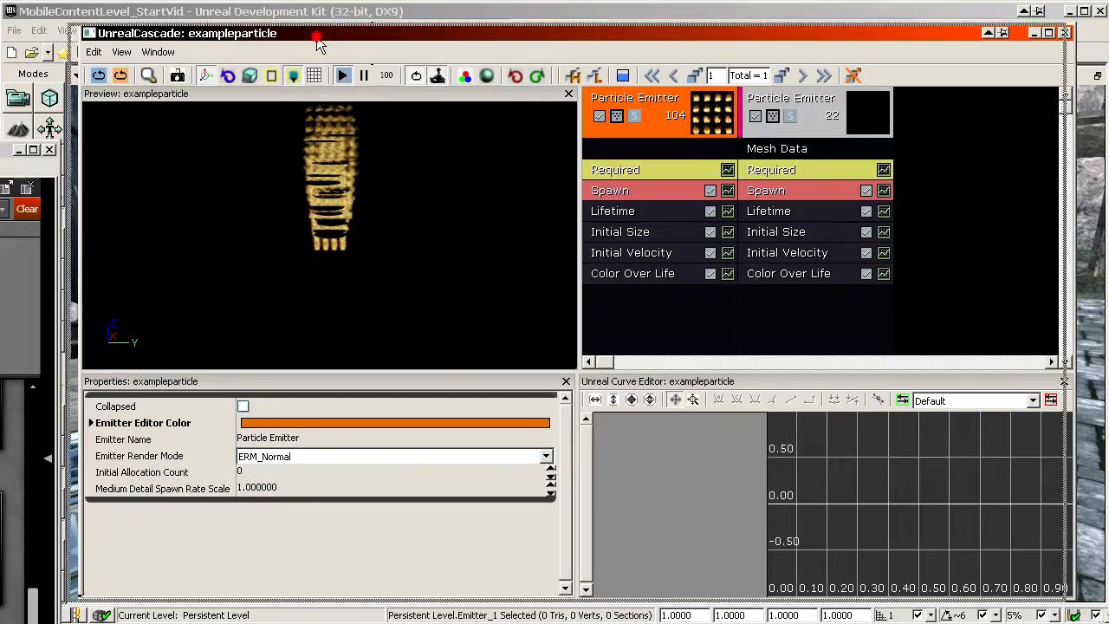
Find the large fire in the stone brazier and inspect its emitter properties for the particle system template.
click(318, 11)
mouse_move(554, 342)
mouse_down()
mouse_move(590, 451)
mouse_move(563, 355)
mouse_up()
right_drag(563, 356, 672, 399)
drag(672, 399, 656, 174)
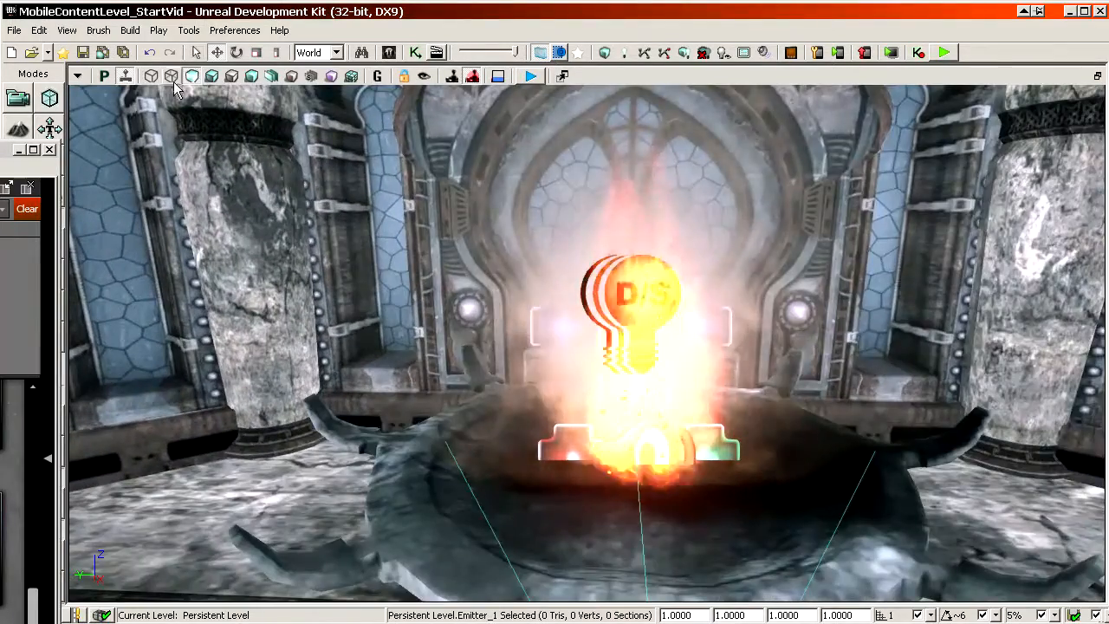
right_drag(499, 278, 499, 225)
drag(499, 278, 499, 225)
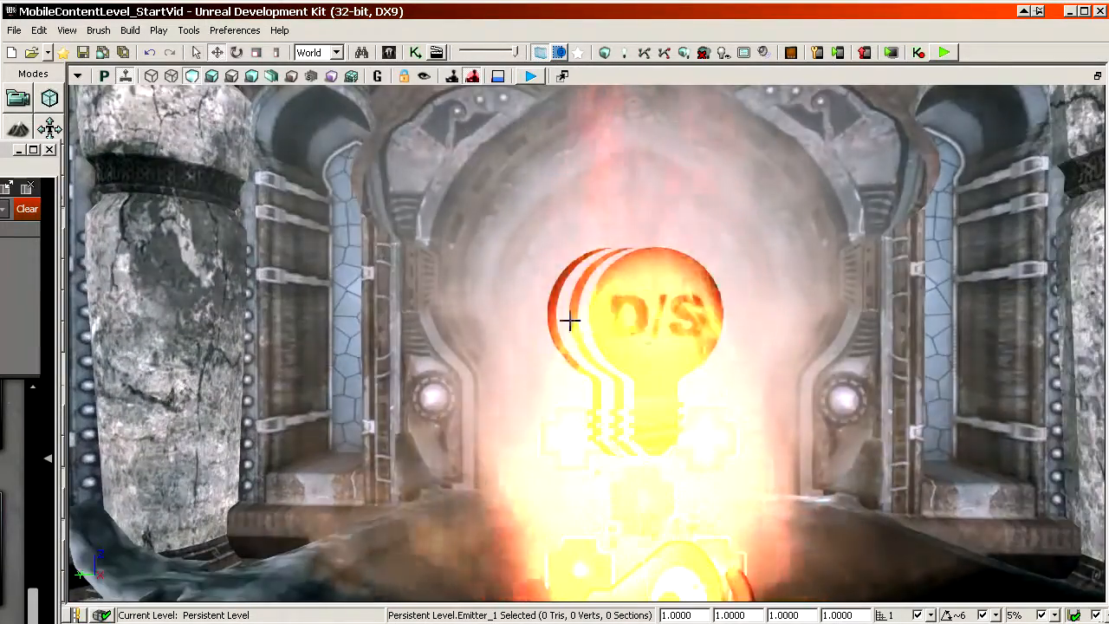
mouse_move(537, 402)
mouse_down()
mouse_move(540, 507)
mouse_move(537, 402)
mouse_up()
double_click(538, 403)
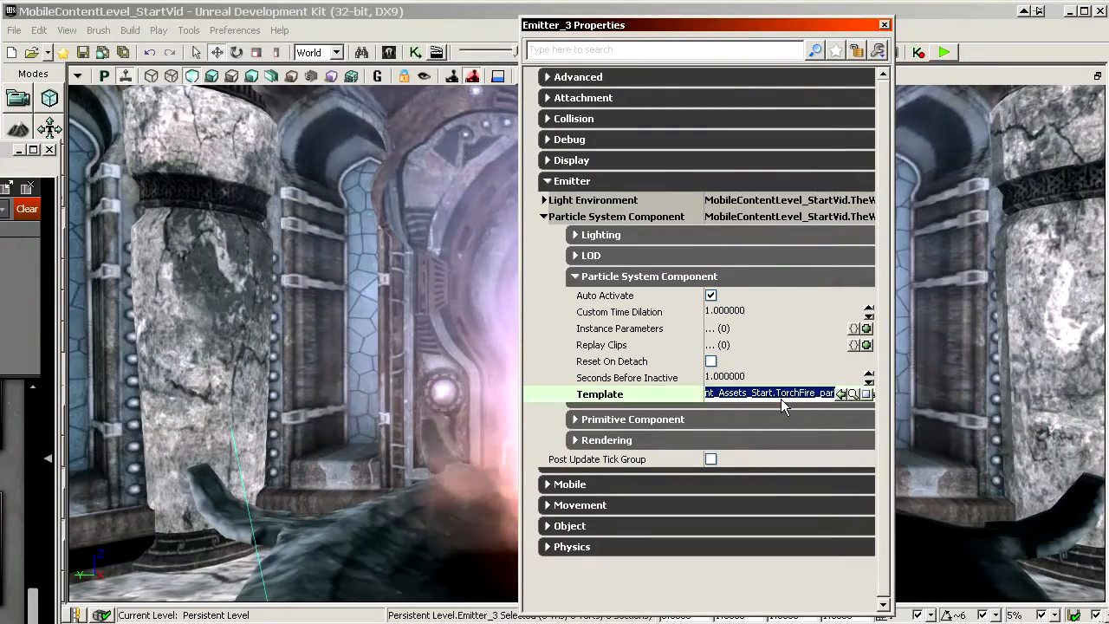
click(884, 24)
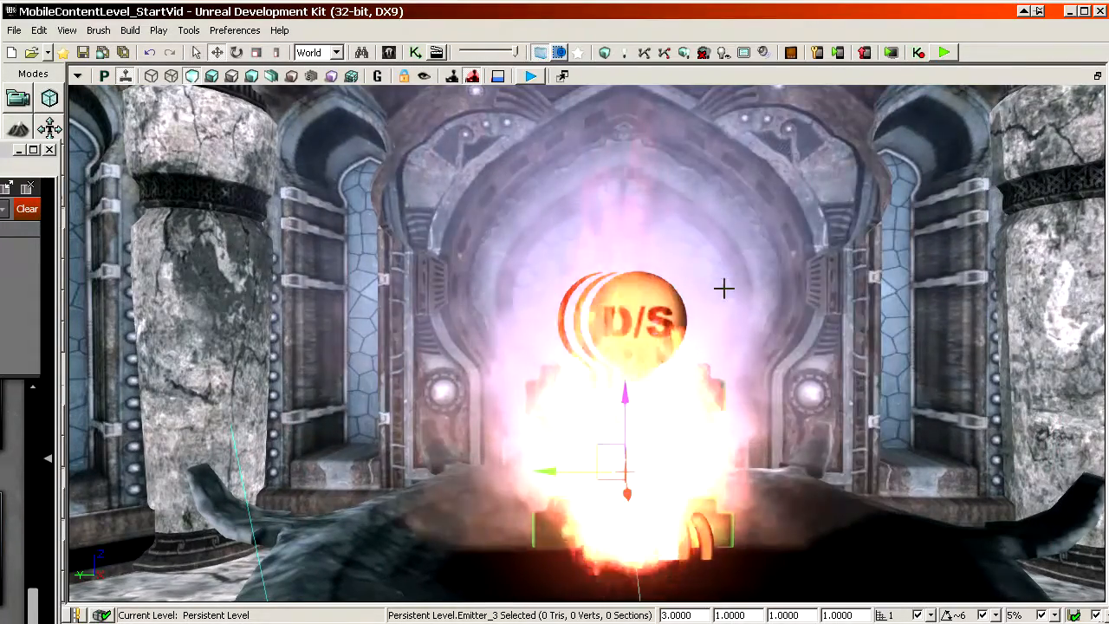
Examine the brazier fire's rendering cost in the Shader Complexity view mode.
scroll(723, 287, down, 3)
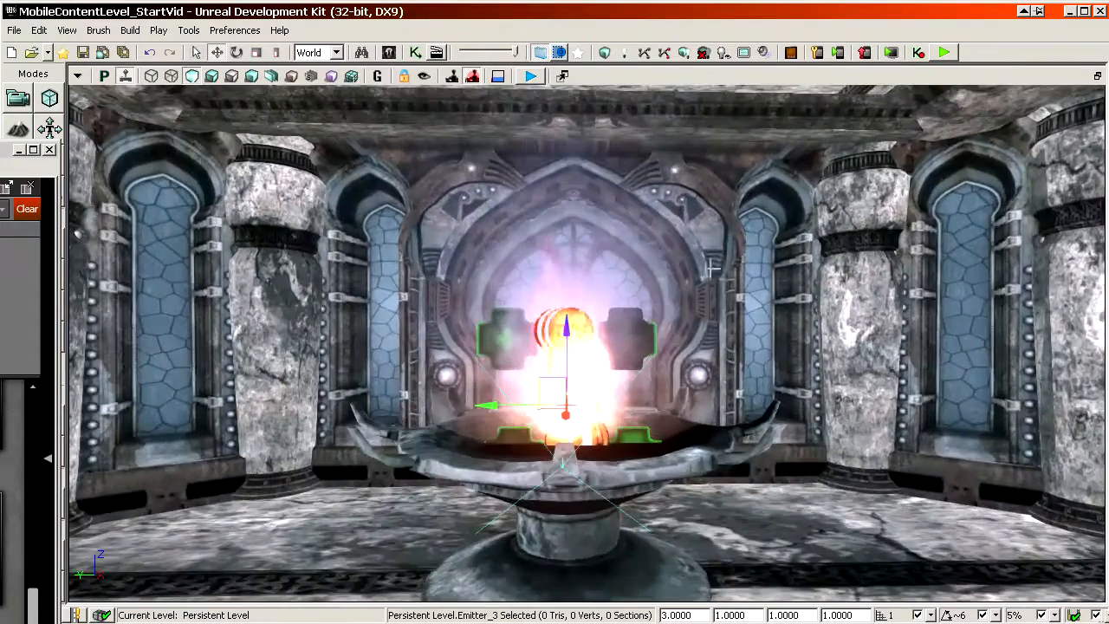
click(274, 78)
click(311, 77)
drag(369, 176, 370, 154)
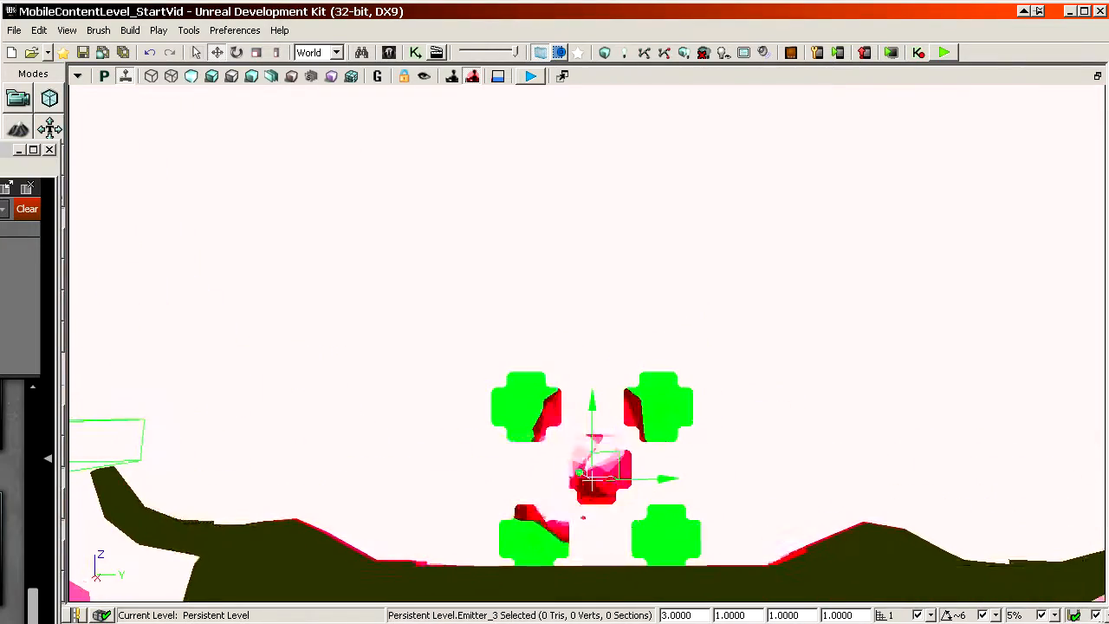
Switch the viewport to Wireframe and examine the geometry of the brazier fire's particles.
click(213, 77)
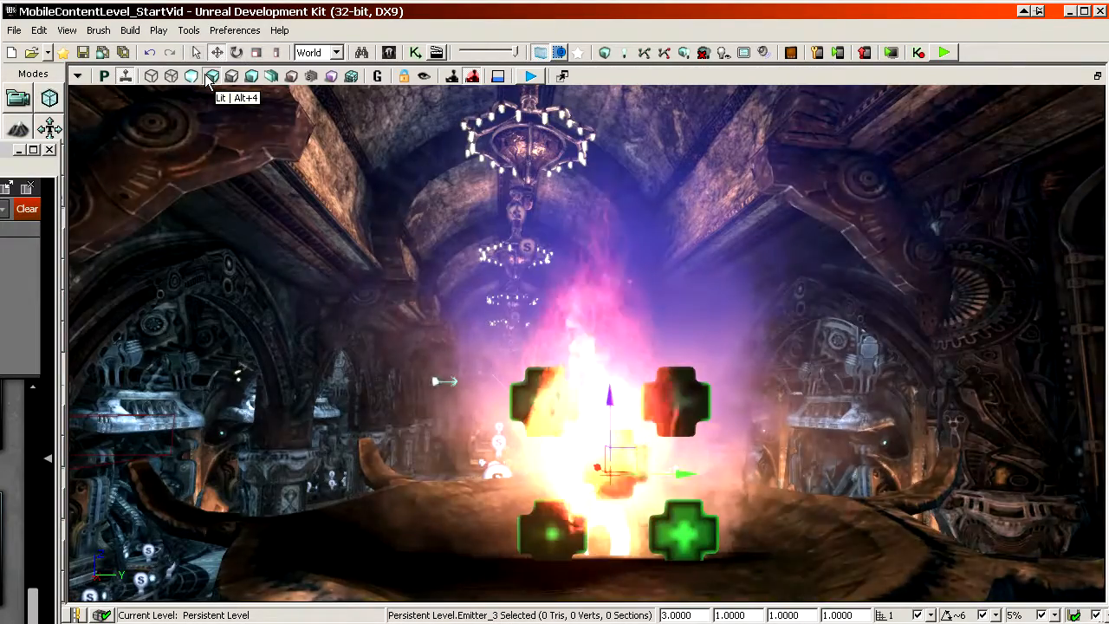
click(152, 77)
right_drag(199, 173, 322, 191)
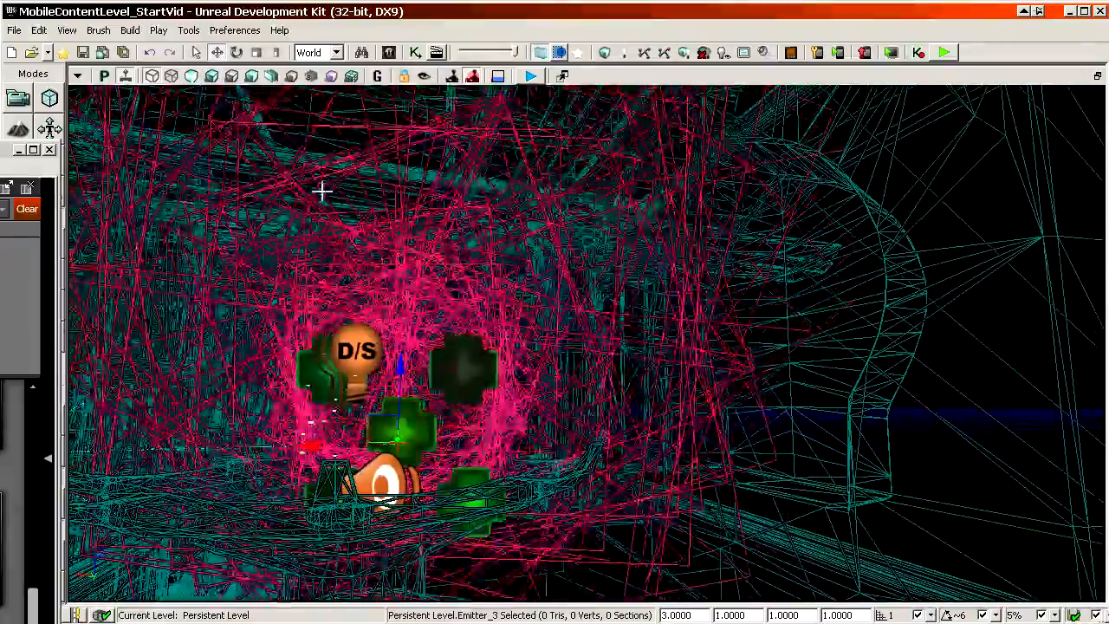
Return the viewport to the Lit view mode and examine the brazier fire from several angles and distances.
click(214, 78)
drag(538, 433, 504, 393)
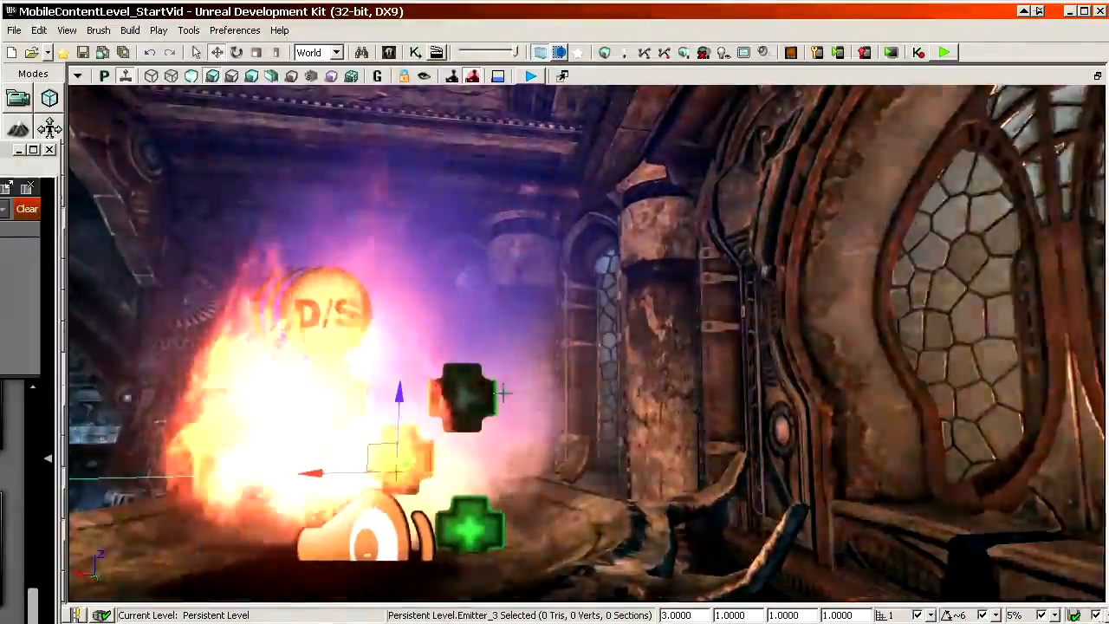
right_click(479, 395)
right_drag(425, 338, 409, 378)
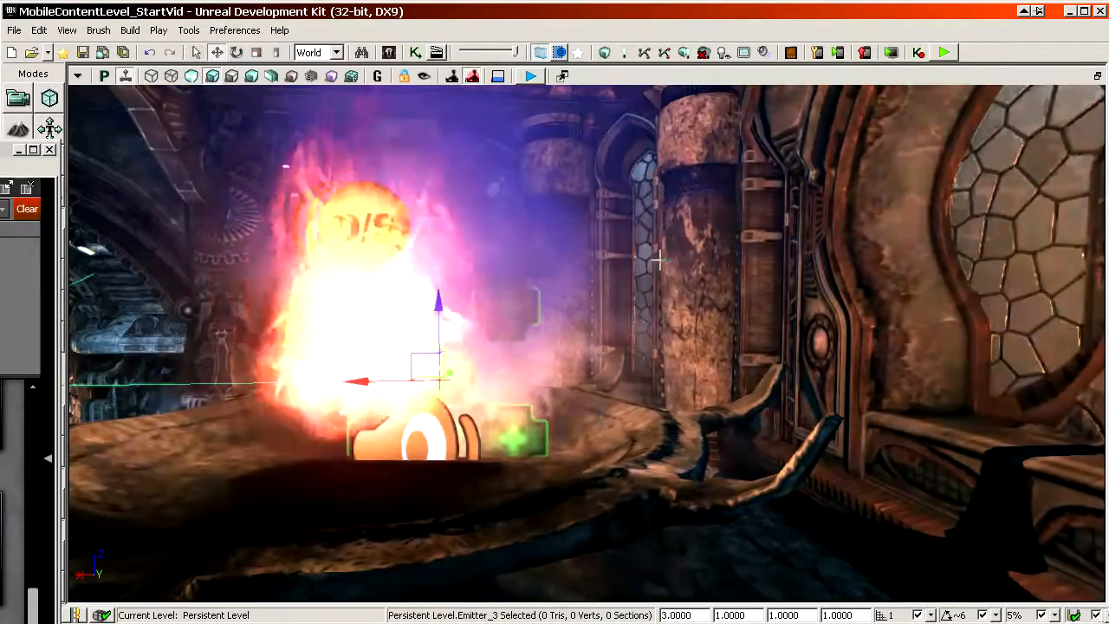
drag(659, 260, 681, 314)
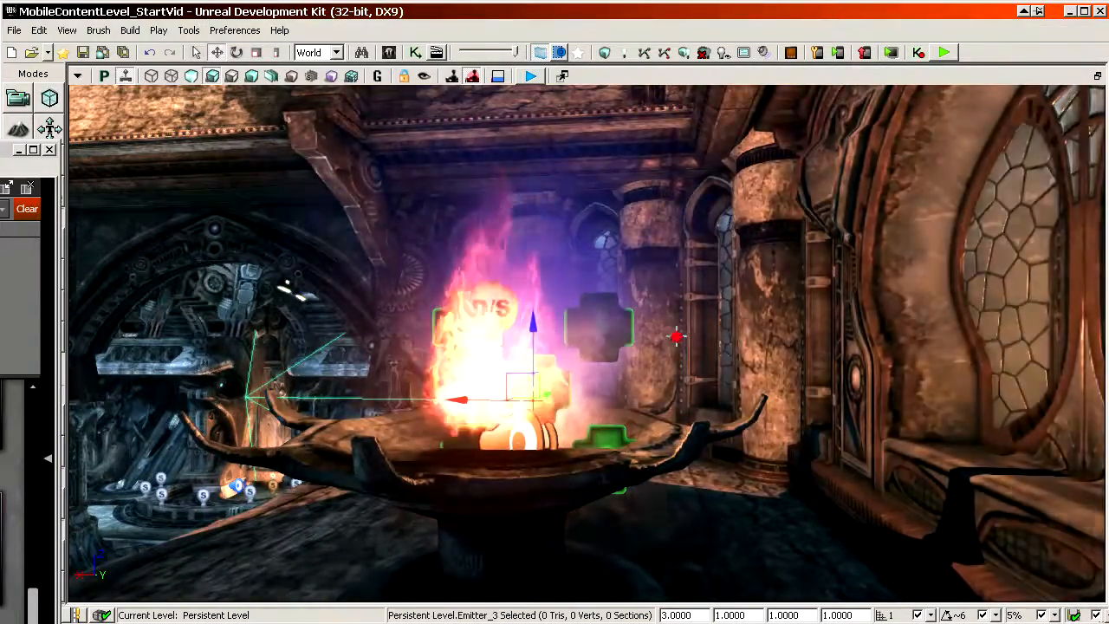
drag(676, 334, 644, 364)
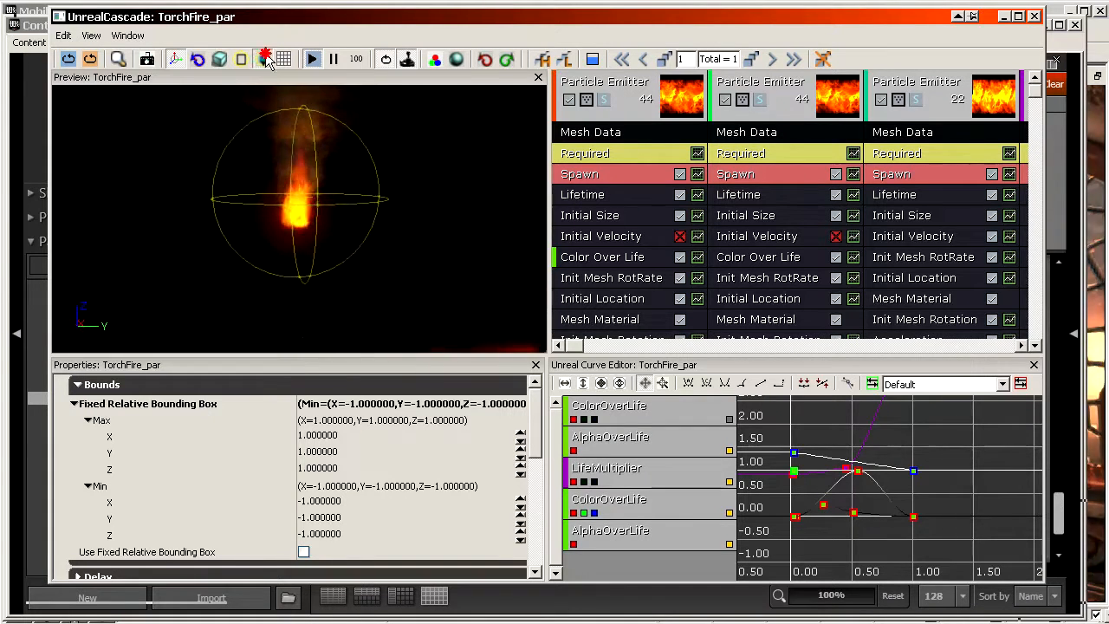
Examine the TorchFire_par preview up close and review all of its particle emitters, including the spark and smoke ones.
drag(299, 217, 364, 208)
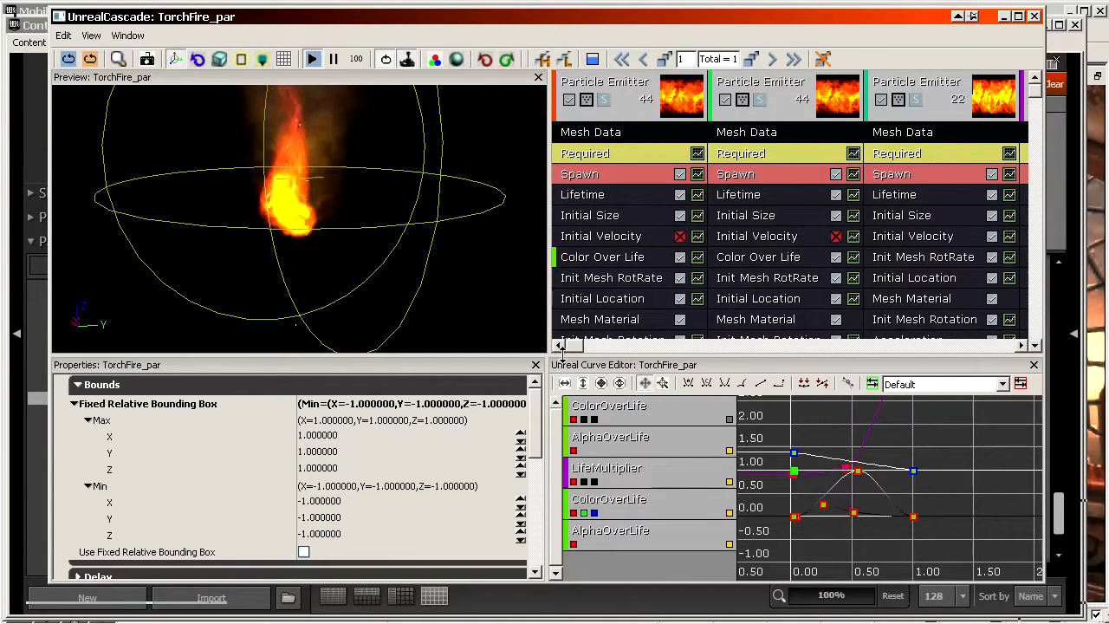
drag(576, 349, 639, 347)
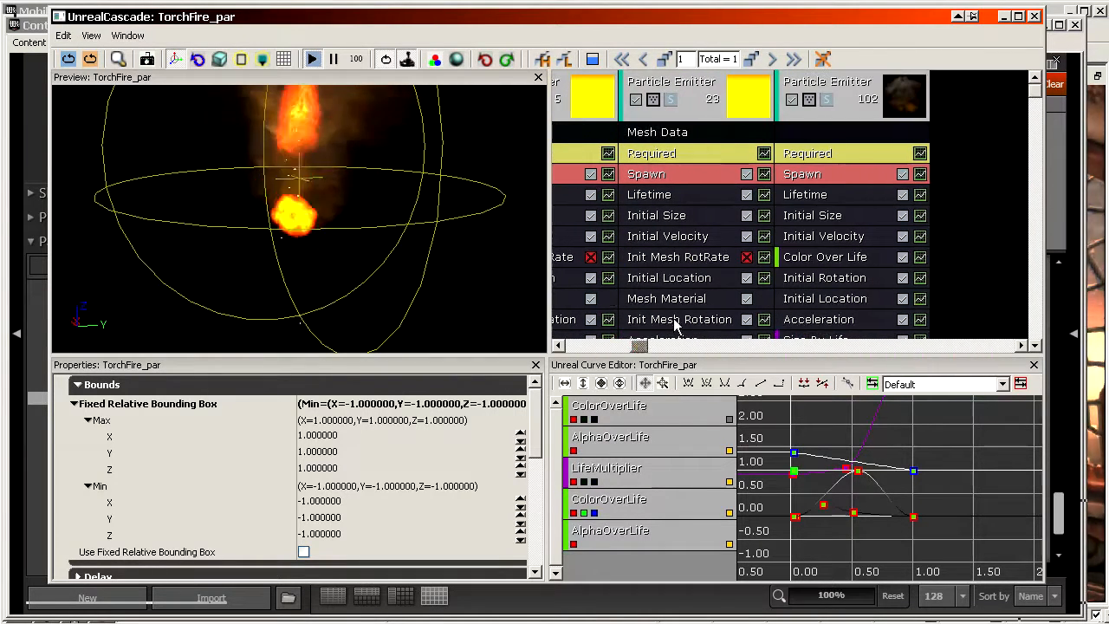
click(858, 112)
click(685, 108)
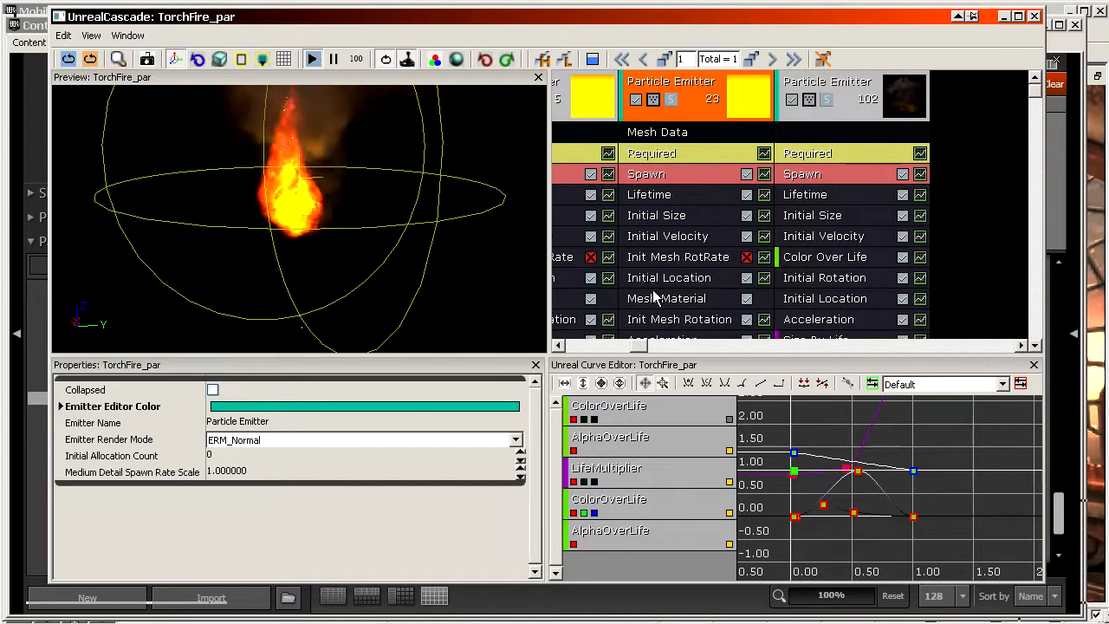
drag(645, 348, 572, 347)
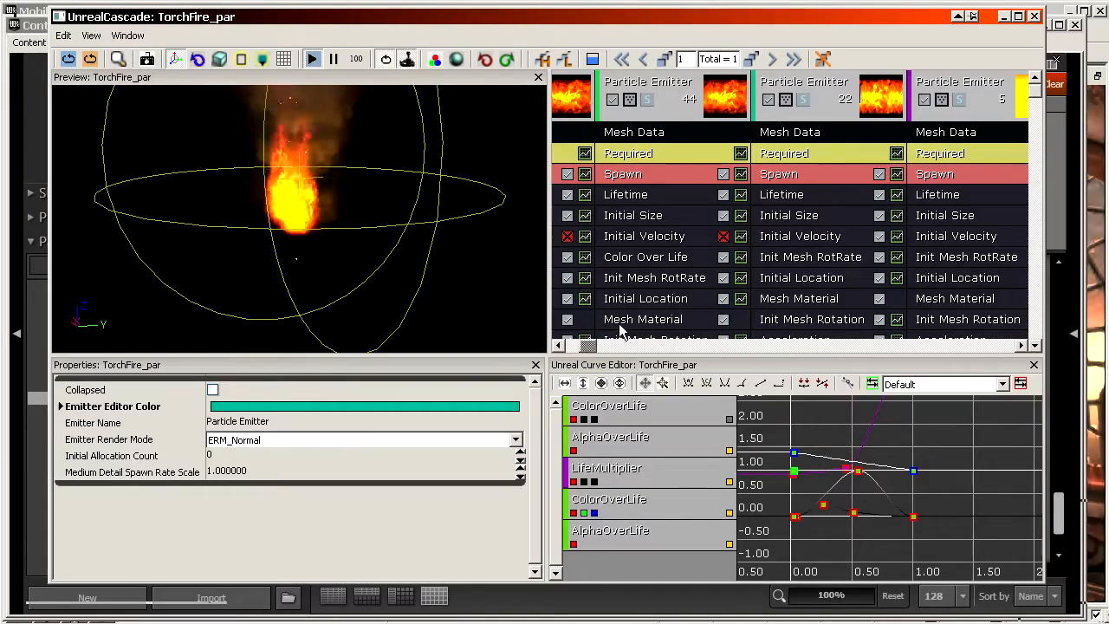
drag(592, 348, 578, 347)
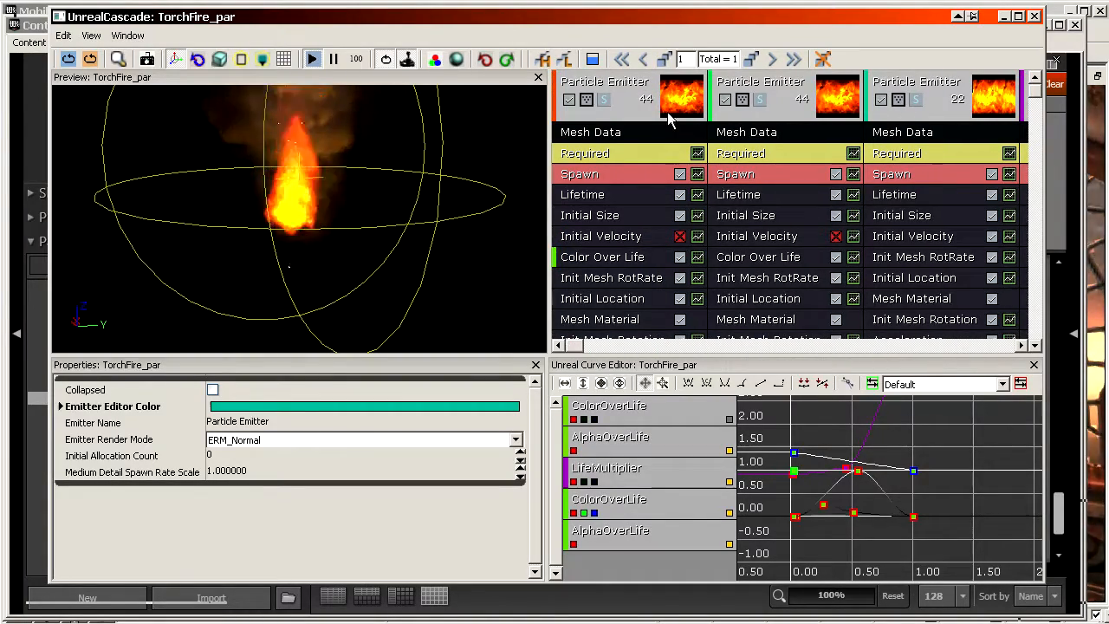
Move the particle editor aside, examine the brazier fire in the level up close, and bring the editor back into view.
drag(570, 22, 1108, 54)
drag(500, 28, 277, 623)
right_drag(512, 343, 546, 368)
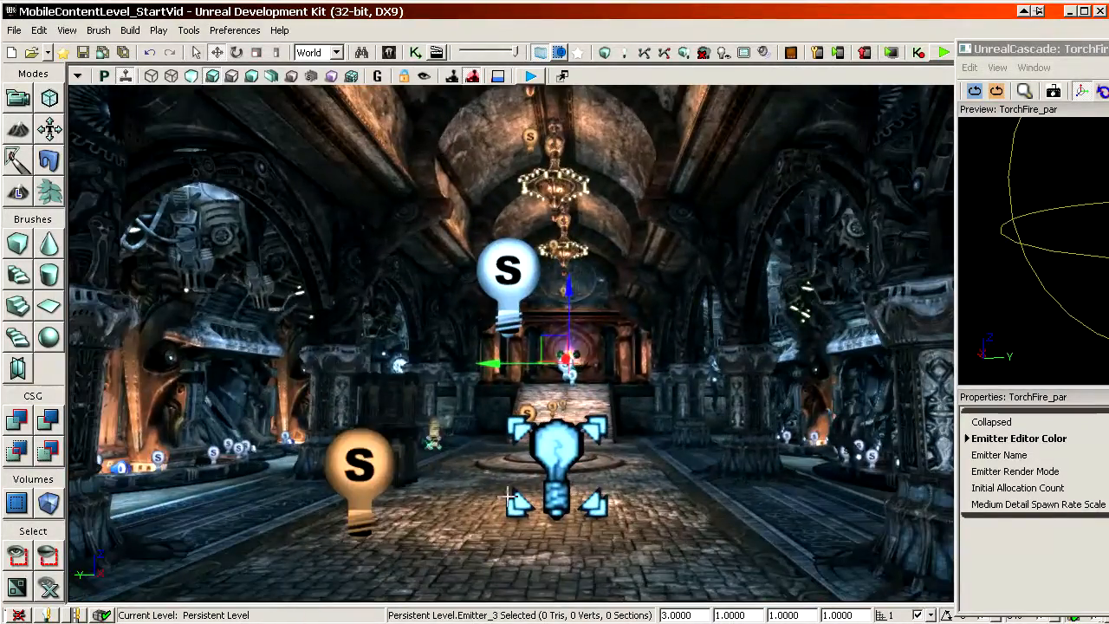
right_drag(732, 412, 754, 397)
drag(1101, 51, 306, 40)
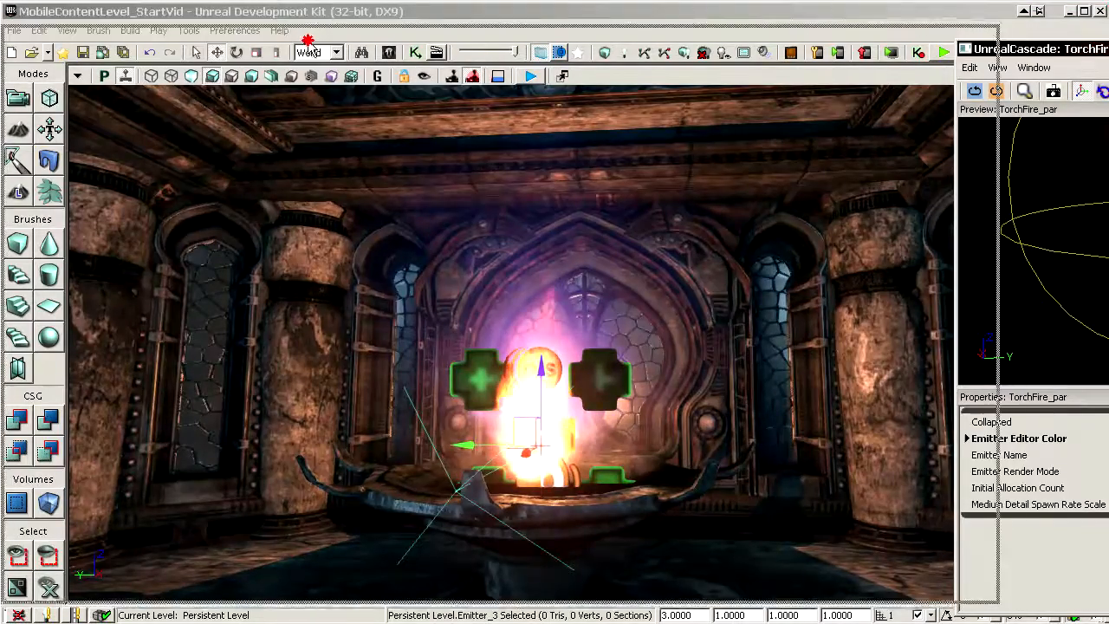
drag(386, 41, 421, 34)
mouse_move(288, 262)
right_down()
mouse_move(288, 299)
mouse_move(288, 263)
right_up()
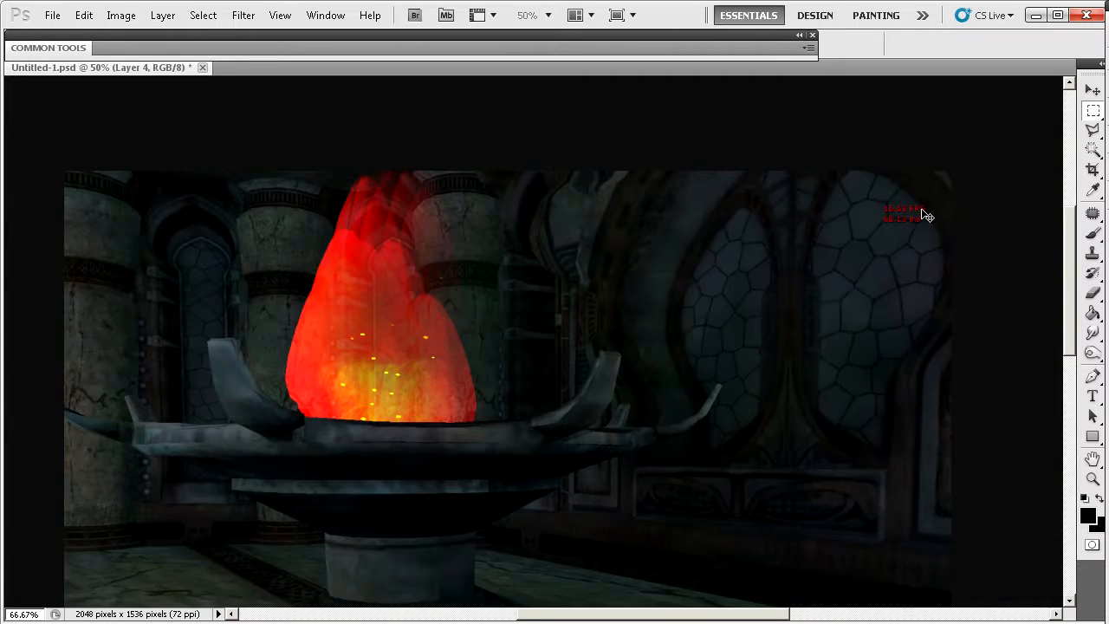
Switch to the Photoshop screenshot of the brazier fire and examine its frame-rate read-out and the flame's shader complexity.
key(ctrl+plus)
drag(933, 228, 672, 346)
key(ctrl+plus)
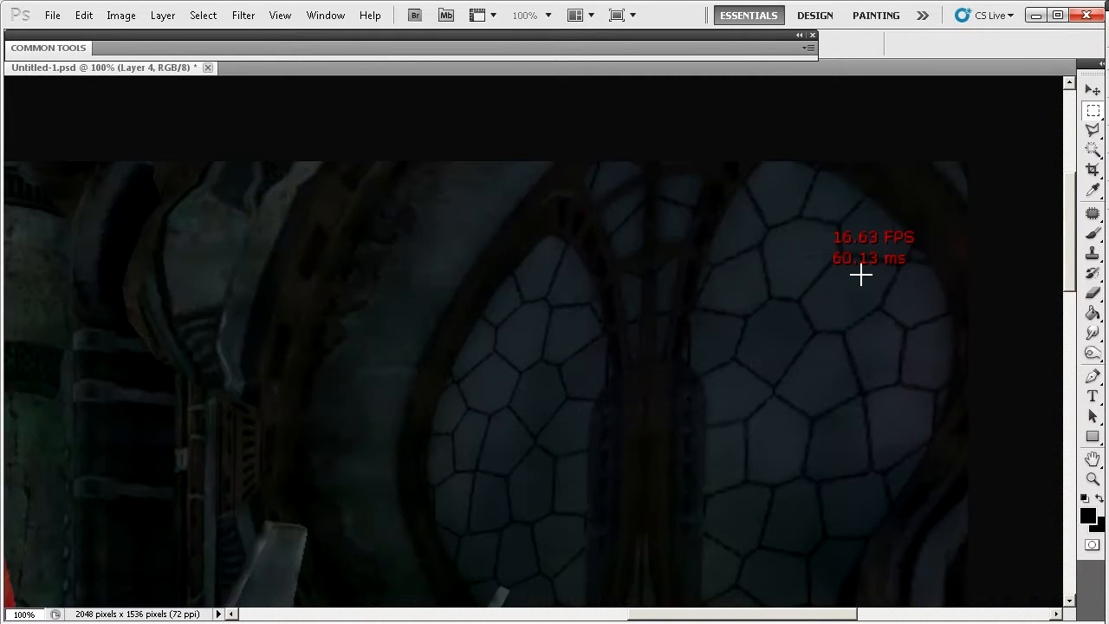
drag(415, 434, 1059, 288)
key(ctrl+minus)
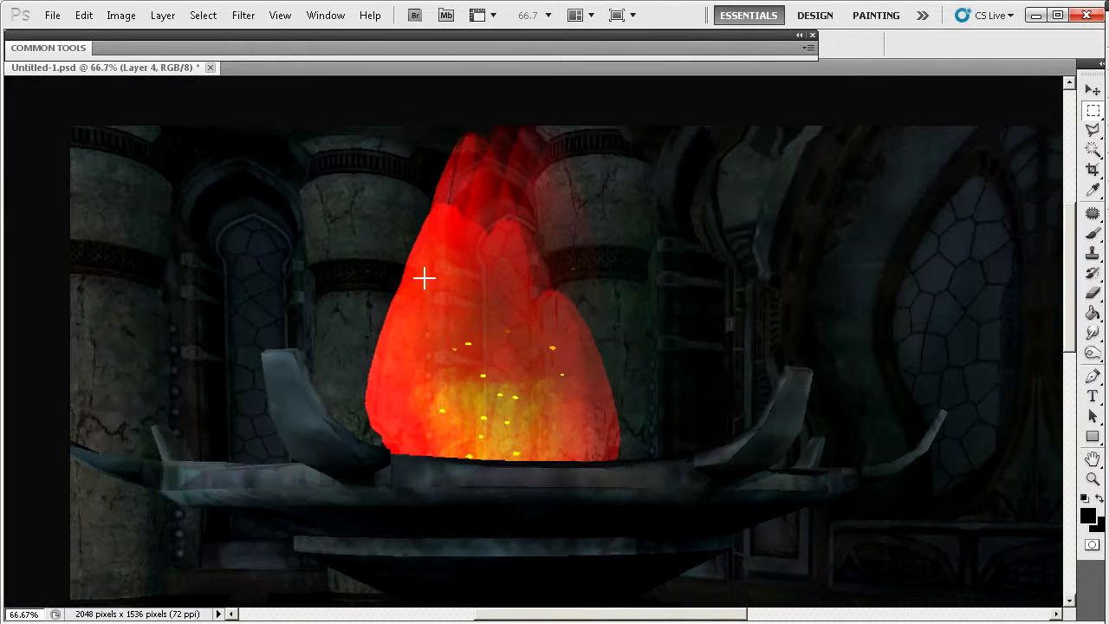
key(Return)
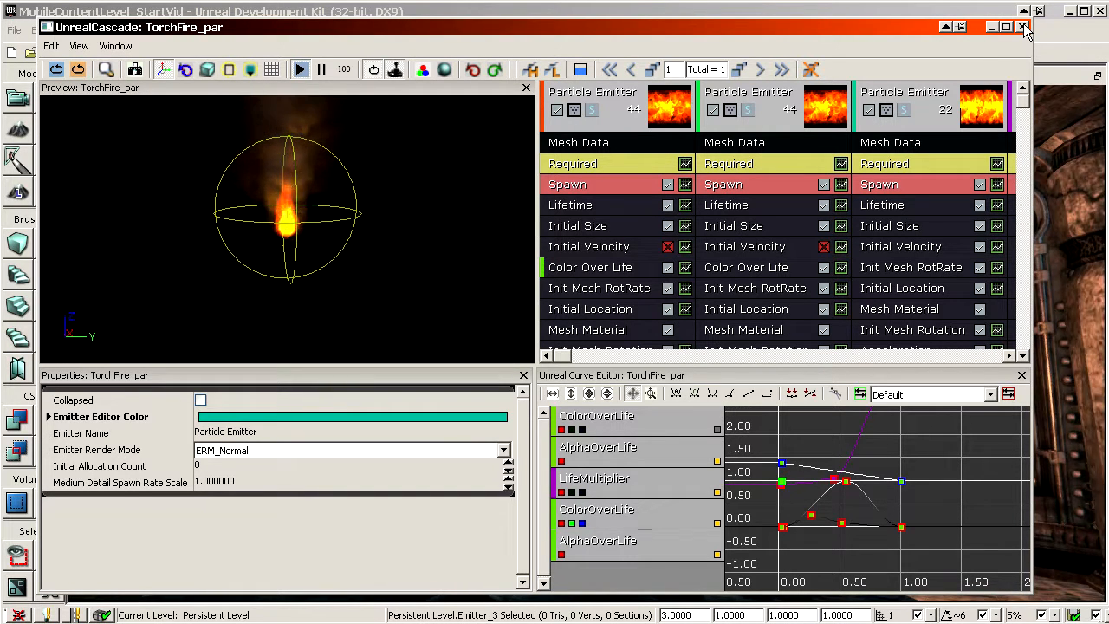
Switch back to the TorchFire_par particle editor and compare the smoke emitter with the flame emitters in a closer preview.
drag(568, 355, 634, 355)
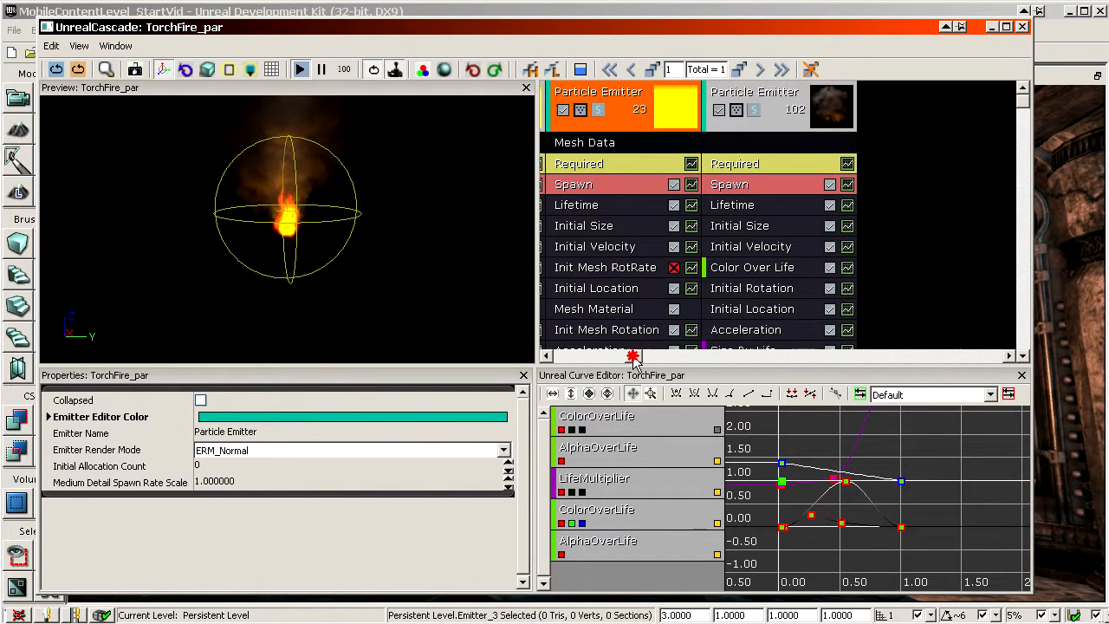
click(766, 137)
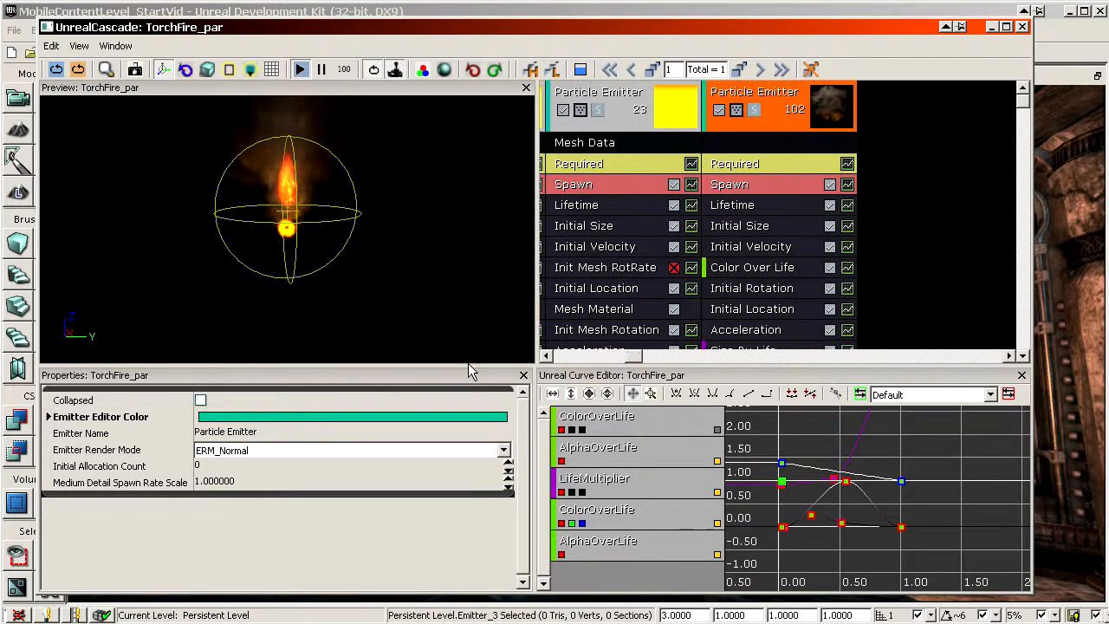
click(635, 356)
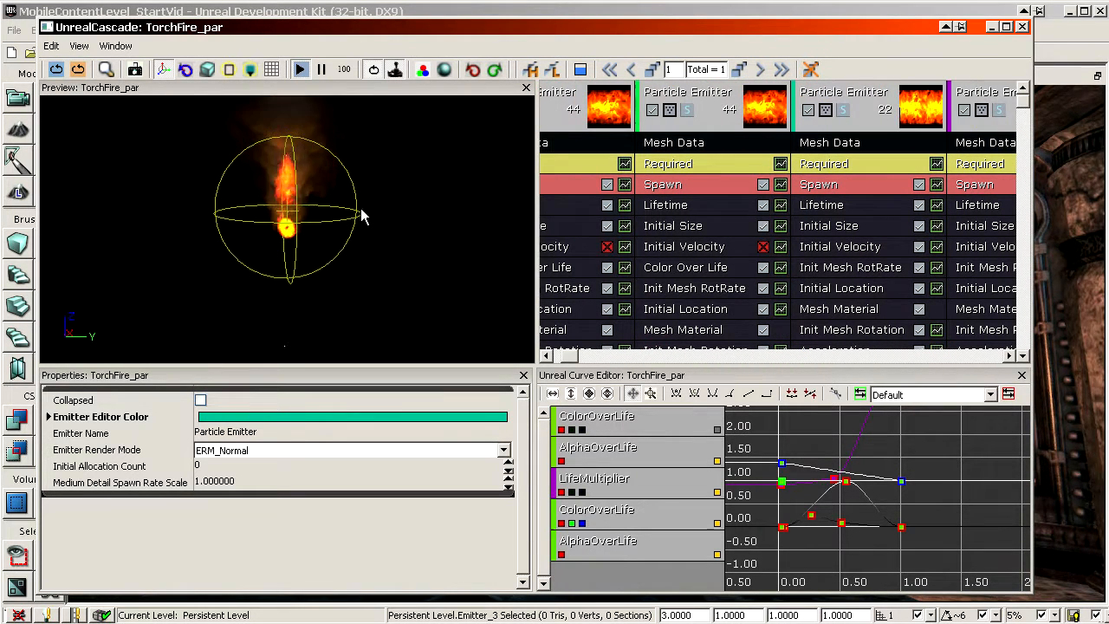
right_drag(302, 185, 311, 108)
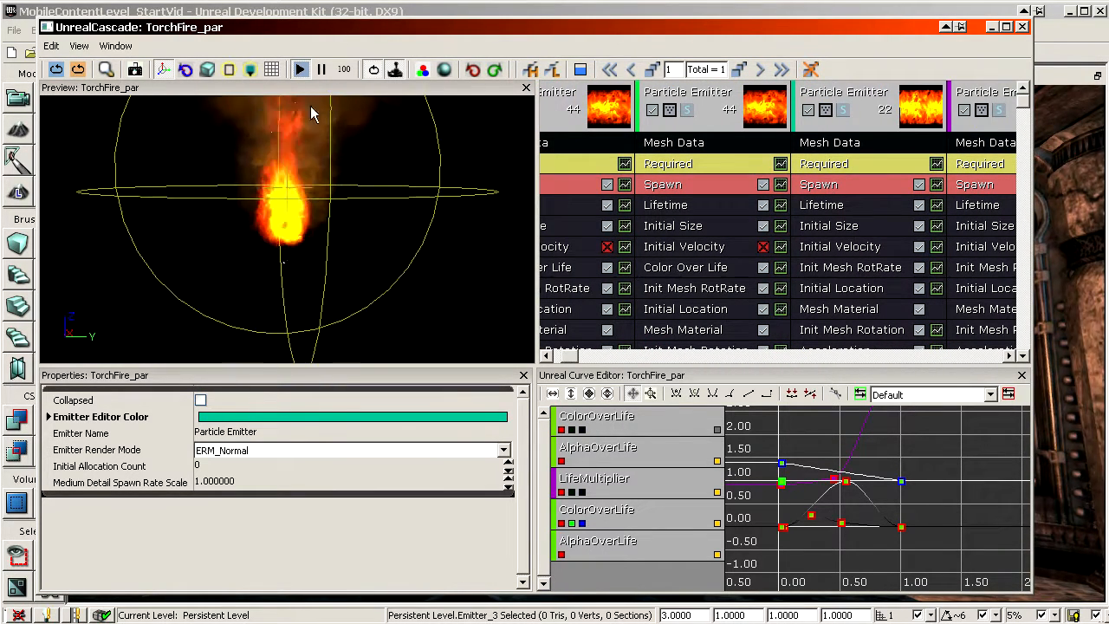
drag(313, 112, 342, 203)
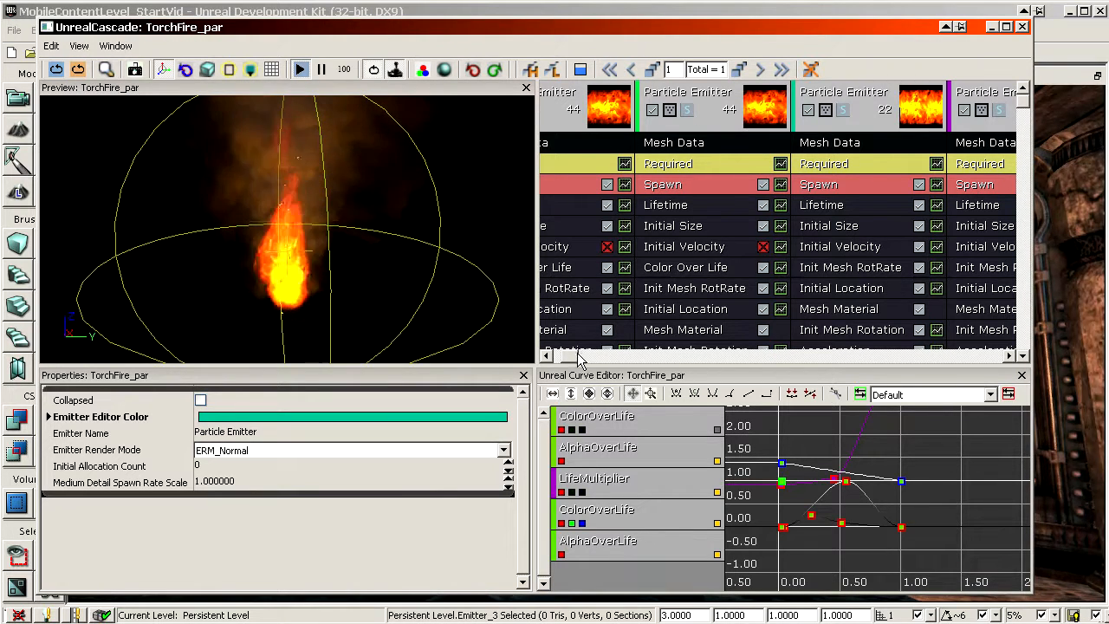
drag(574, 356, 555, 355)
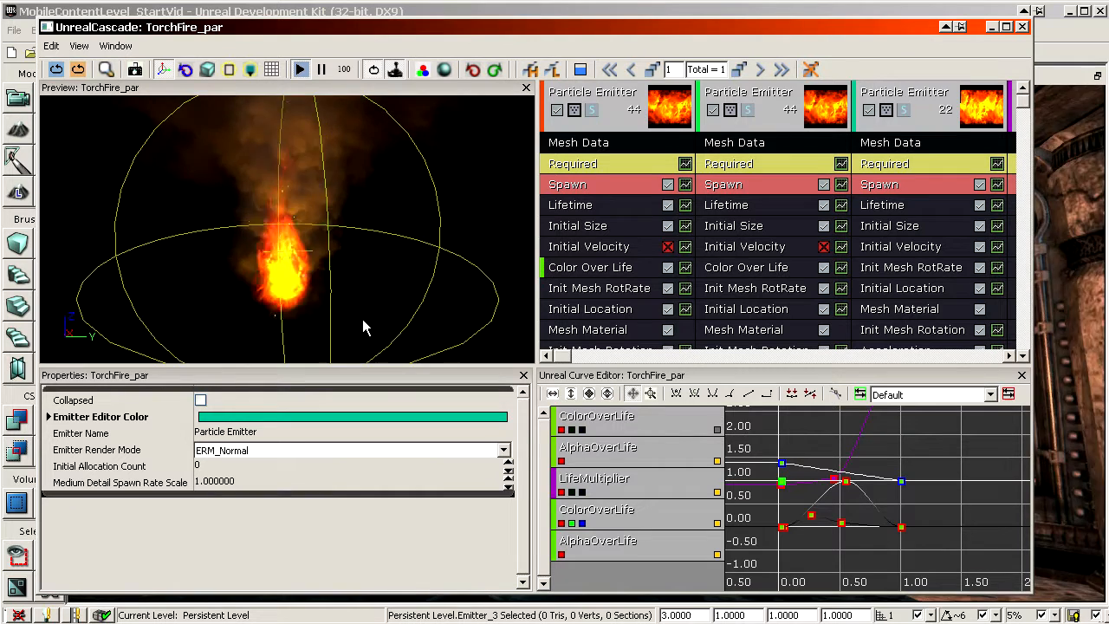
Delete all six existing emitters from the TorchFire_par particle system.
click(621, 120)
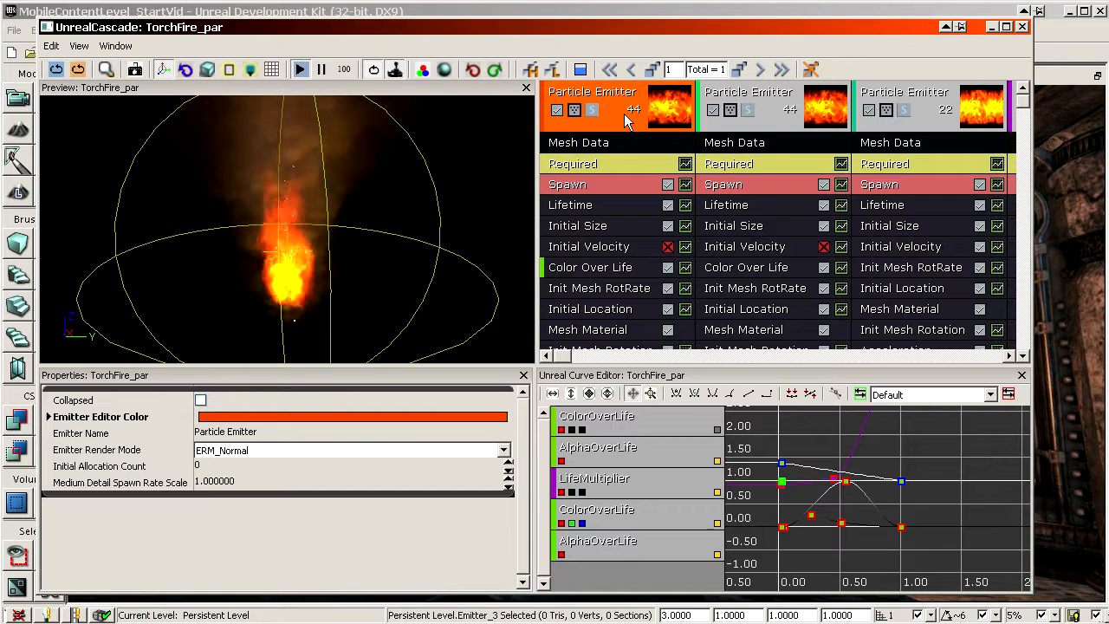
right_click(629, 121)
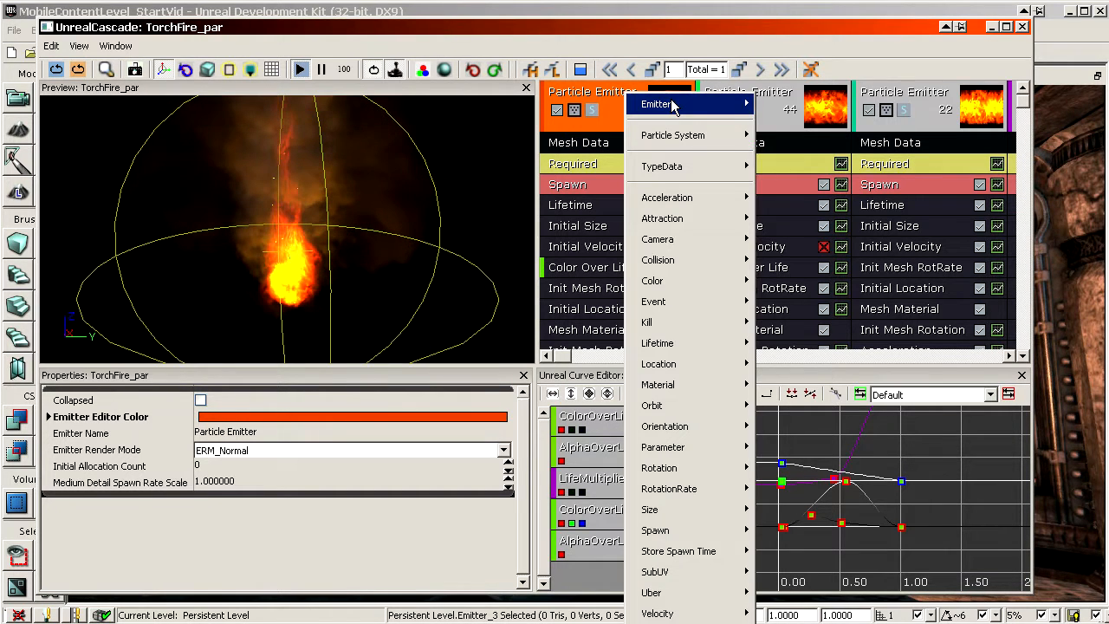
mouse_move(651, 104)
click(791, 164)
right_click(629, 120)
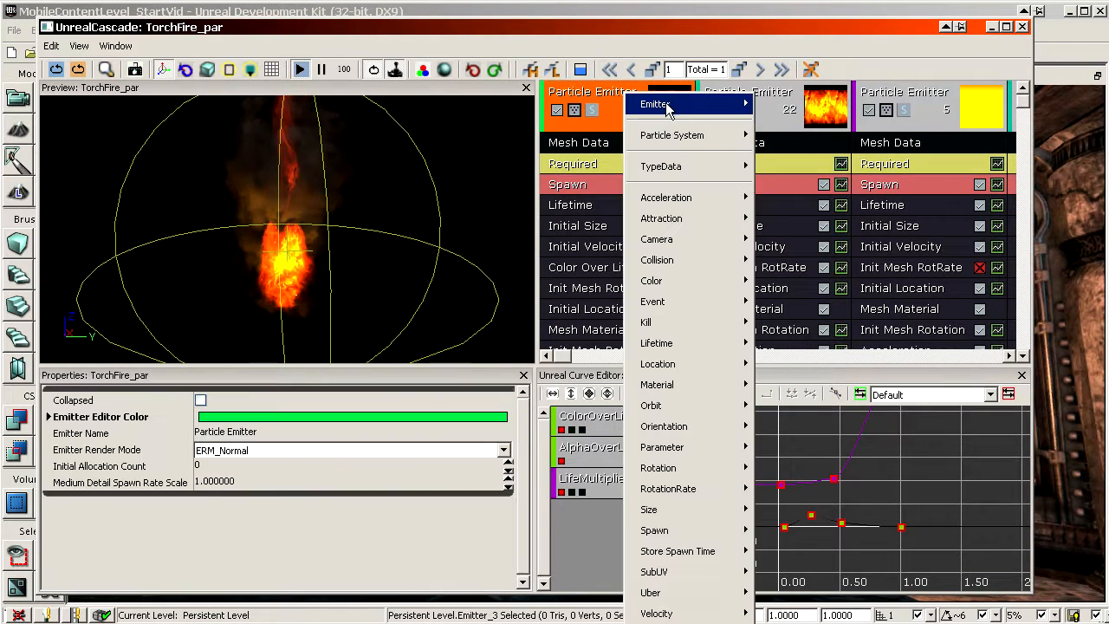
click(791, 164)
right_click(629, 120)
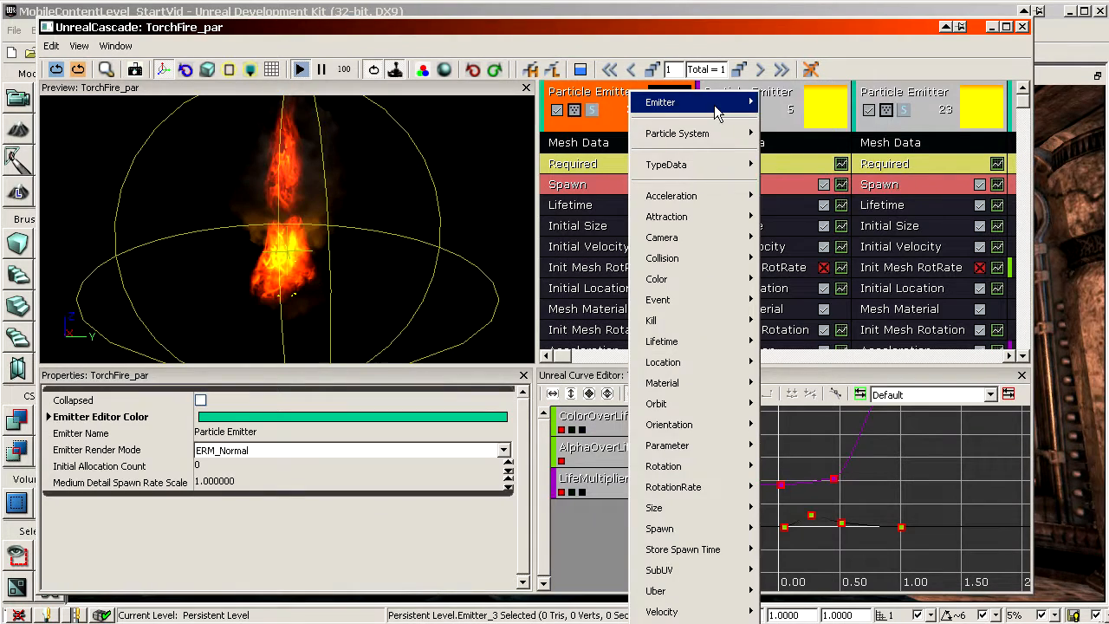
click(791, 160)
right_click(645, 103)
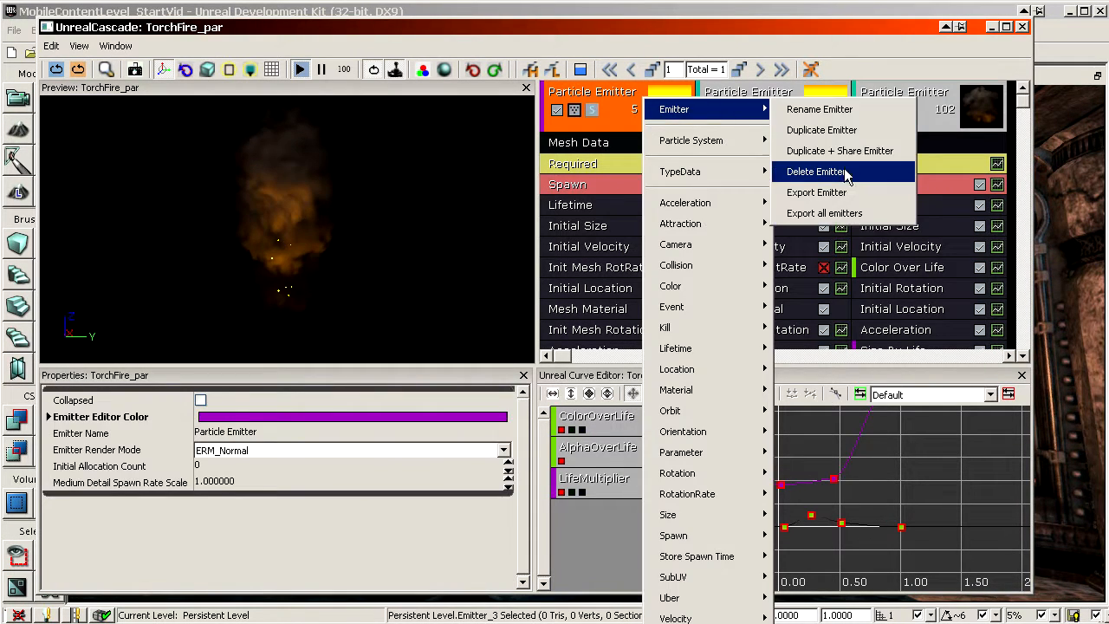
click(790, 168)
right_click(646, 87)
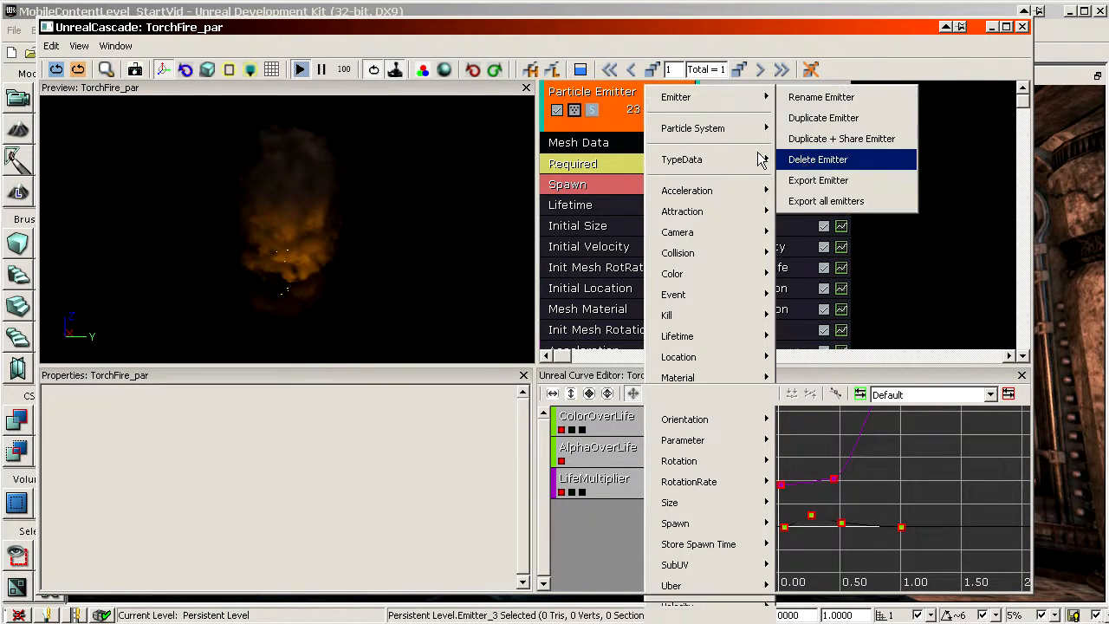
click(818, 159)
right_click(647, 101)
click(816, 176)
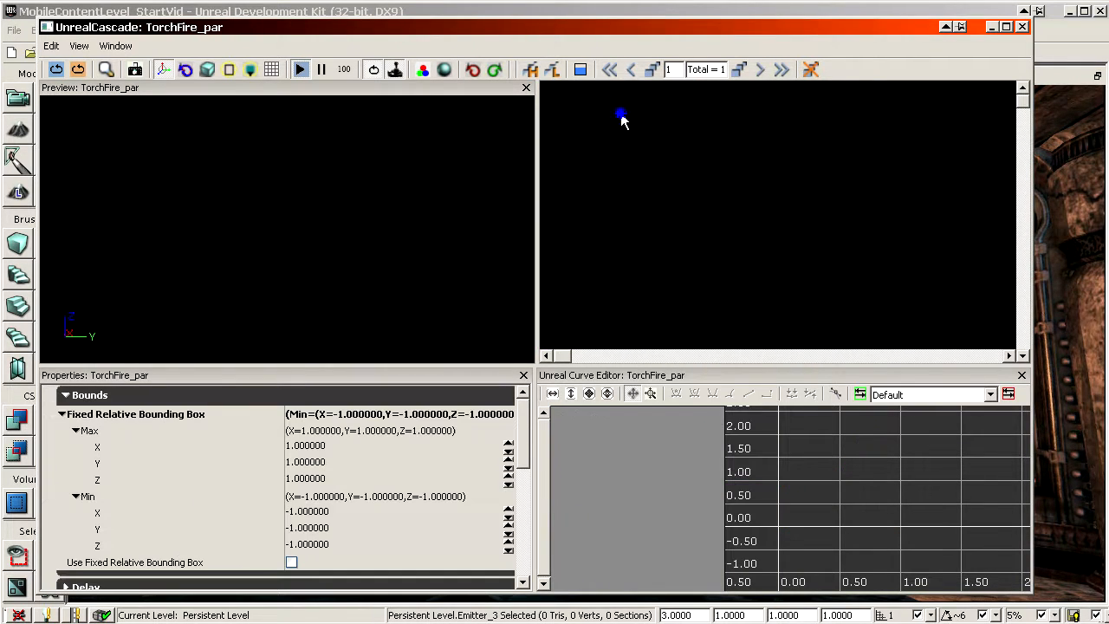
Add a new default particle emitter to TorchFire_par and shift the editor window slightly aside.
click(679, 106)
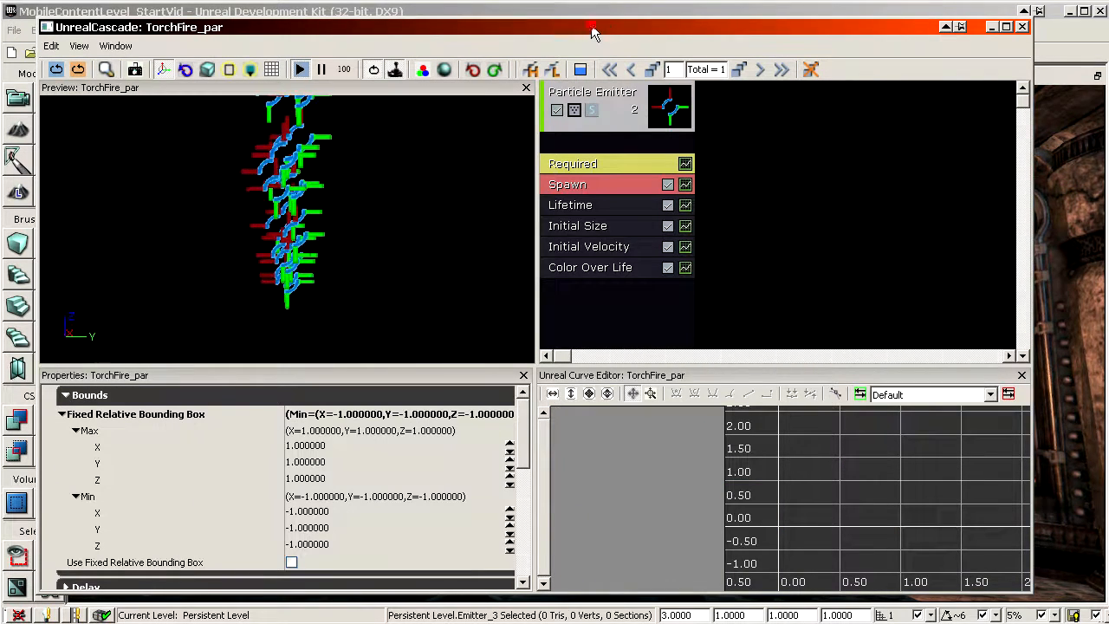
drag(674, 29, 725, 26)
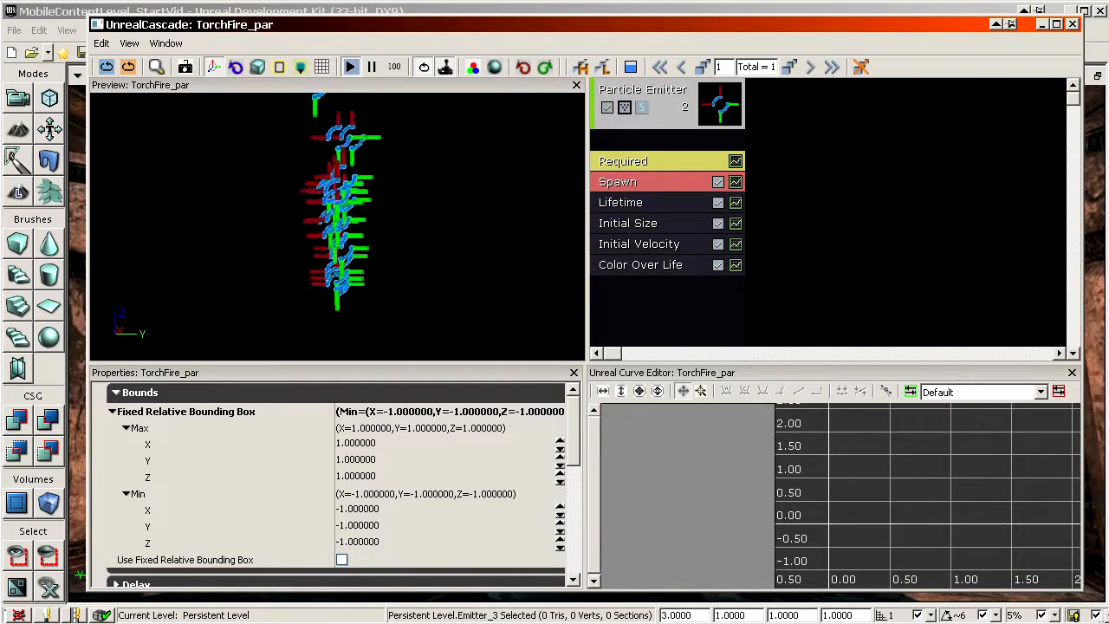
Find the FireTorch_Mat and FireTorch_D assets in the StartVid package and inspect the FireTorch_D flame texture.
click(860, 67)
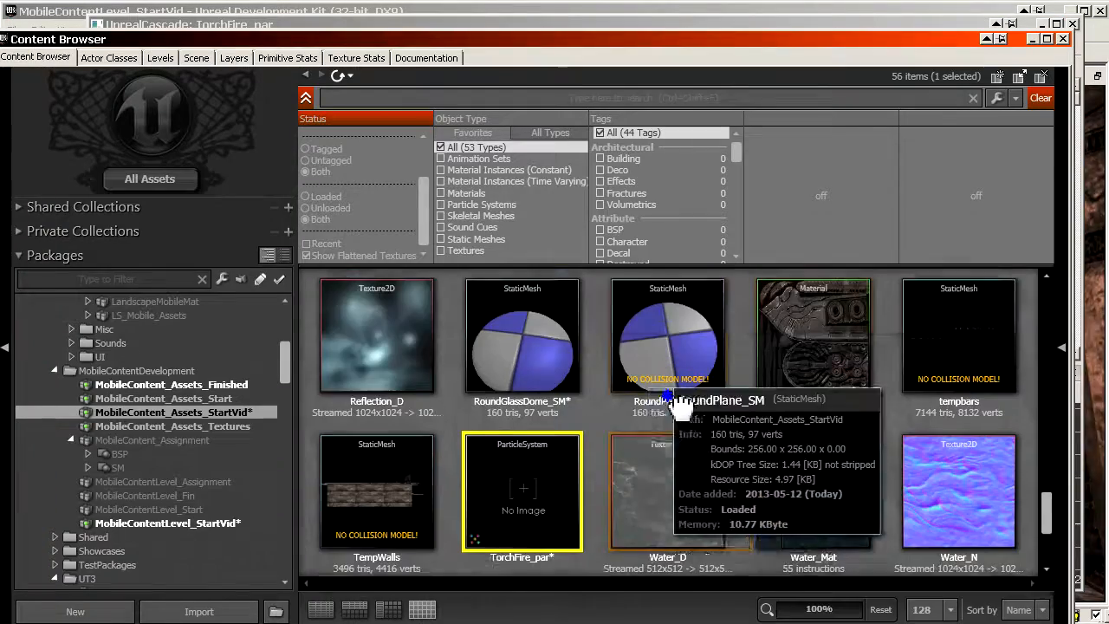
scroll(862, 304, up, 2)
scroll(861, 303, up, 10)
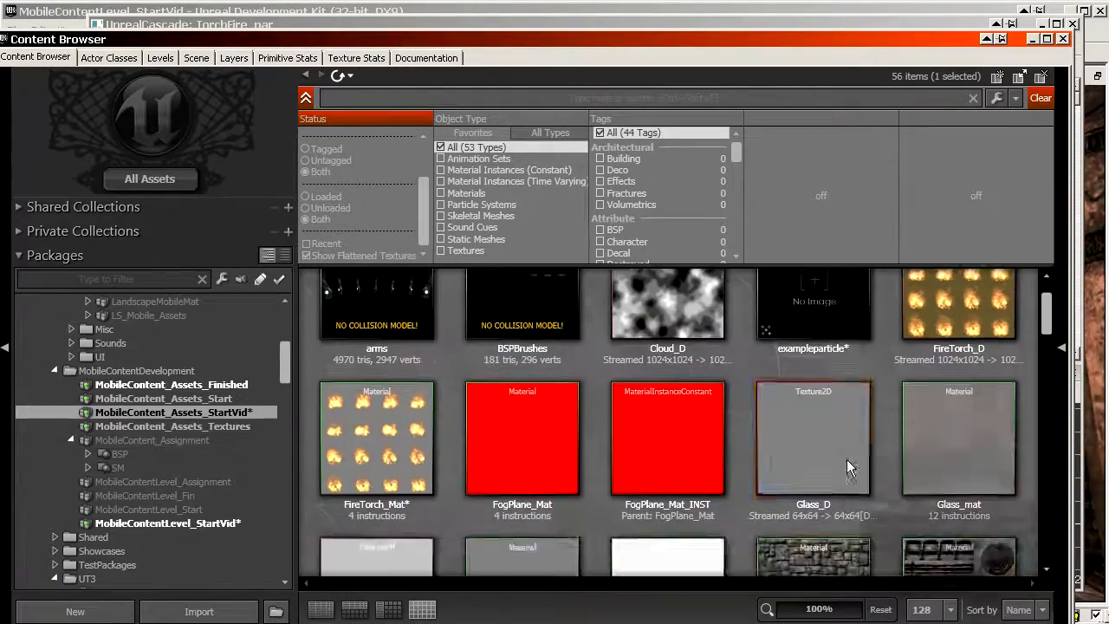
click(364, 507)
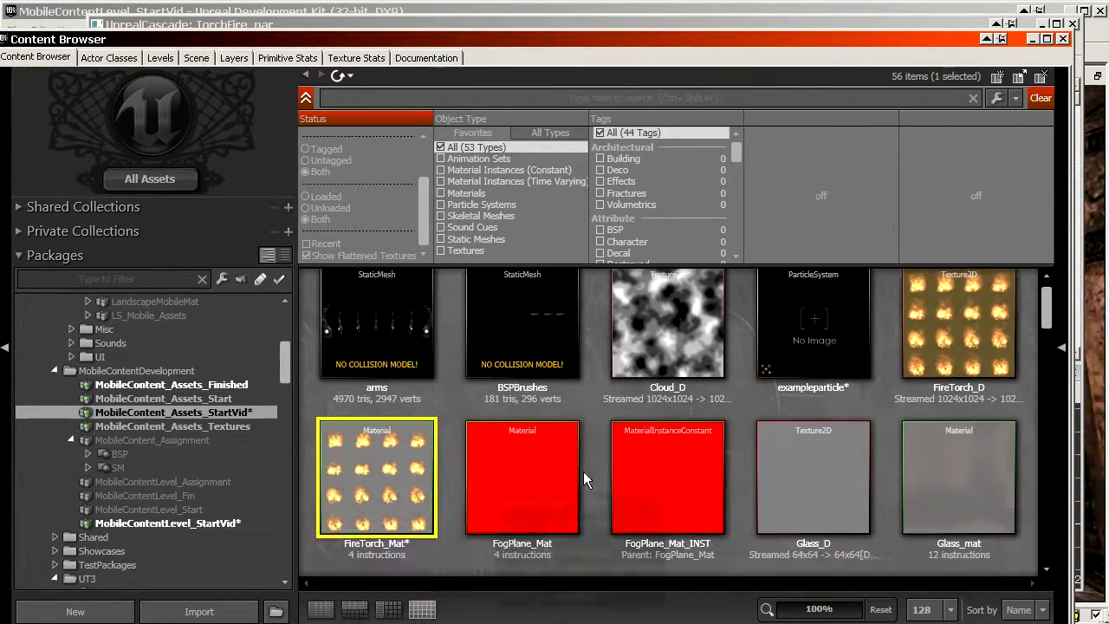
double_click(955, 324)
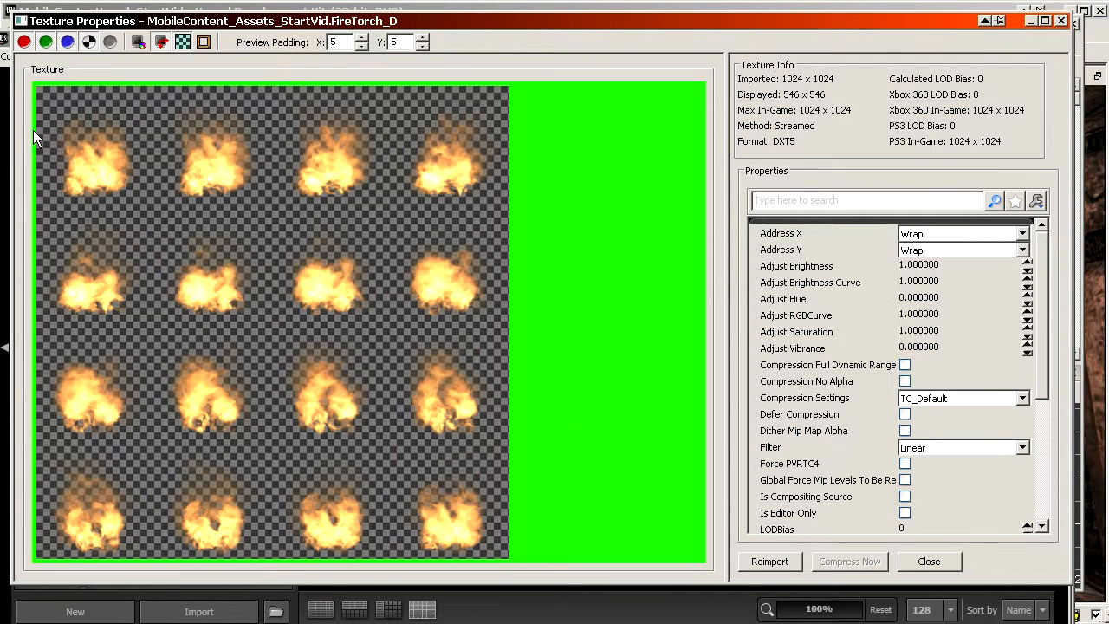
click(957, 562)
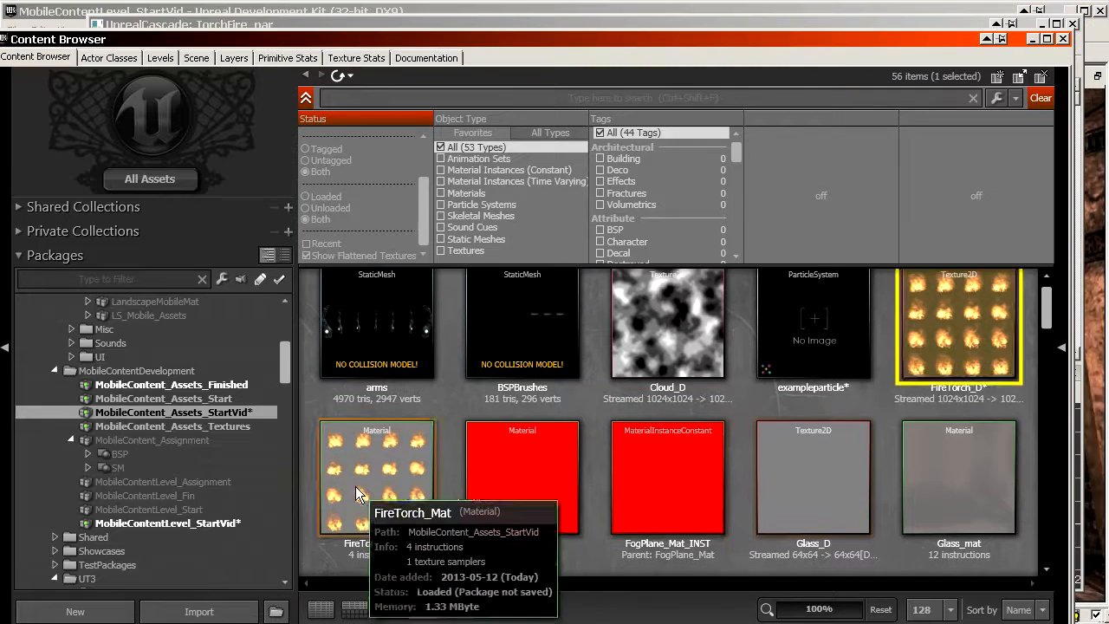
Inspect the FireTorch_Mat node network, its blend, lighting and two-sided settings, and its mobile properties.
double_click(377, 445)
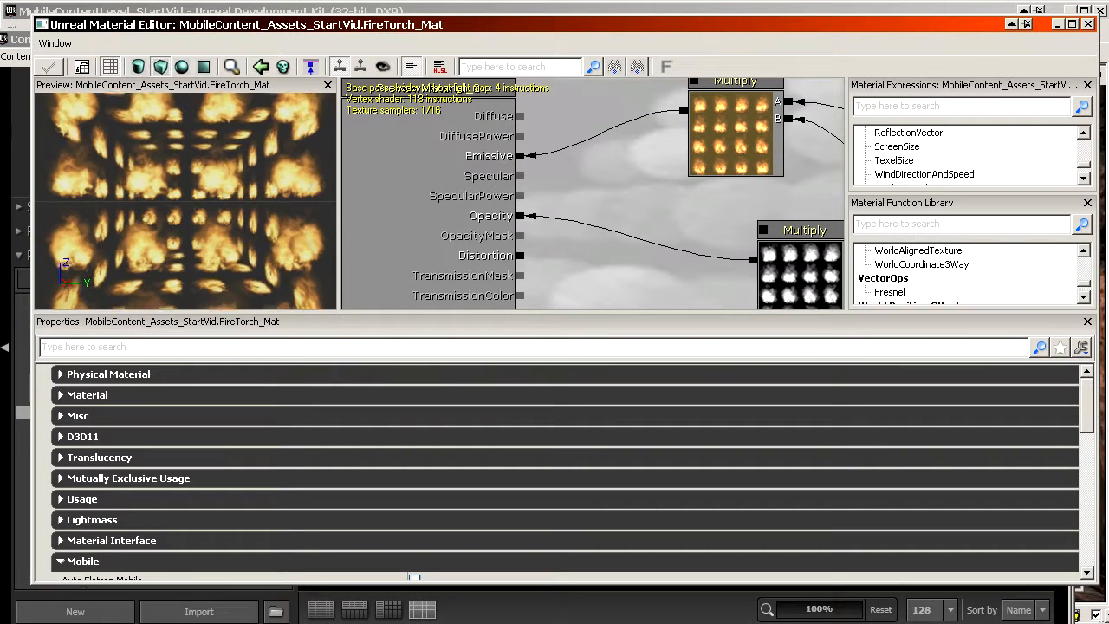
click(189, 577)
drag(557, 191, 206, 403)
scroll(520, 212, down, 6)
scroll(481, 260, up, 3)
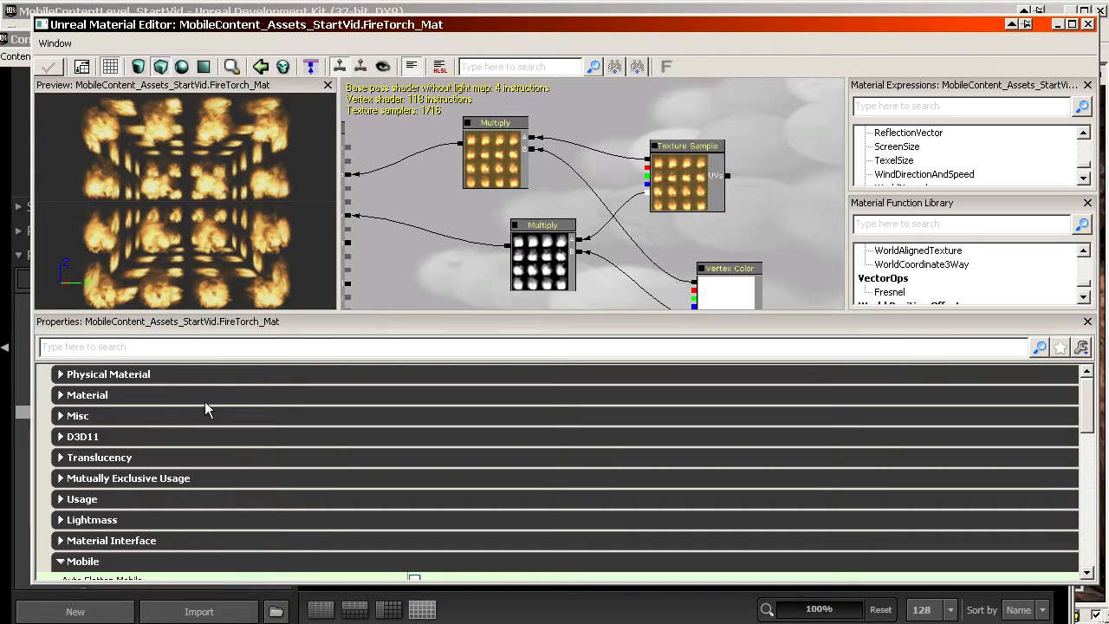
click(87, 395)
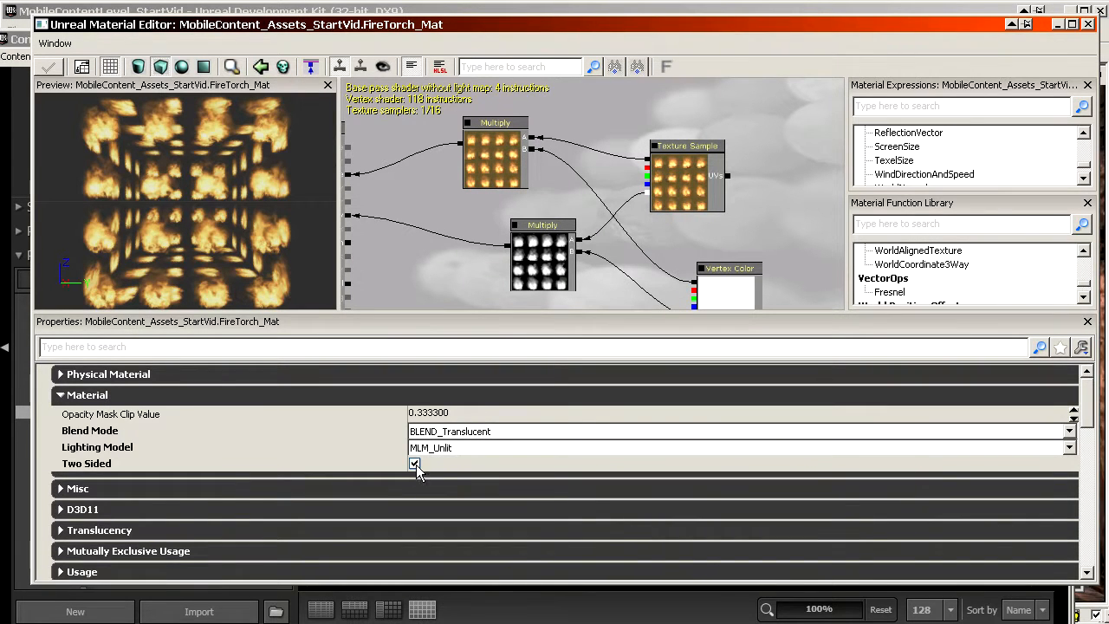
scroll(416, 468, down, 5)
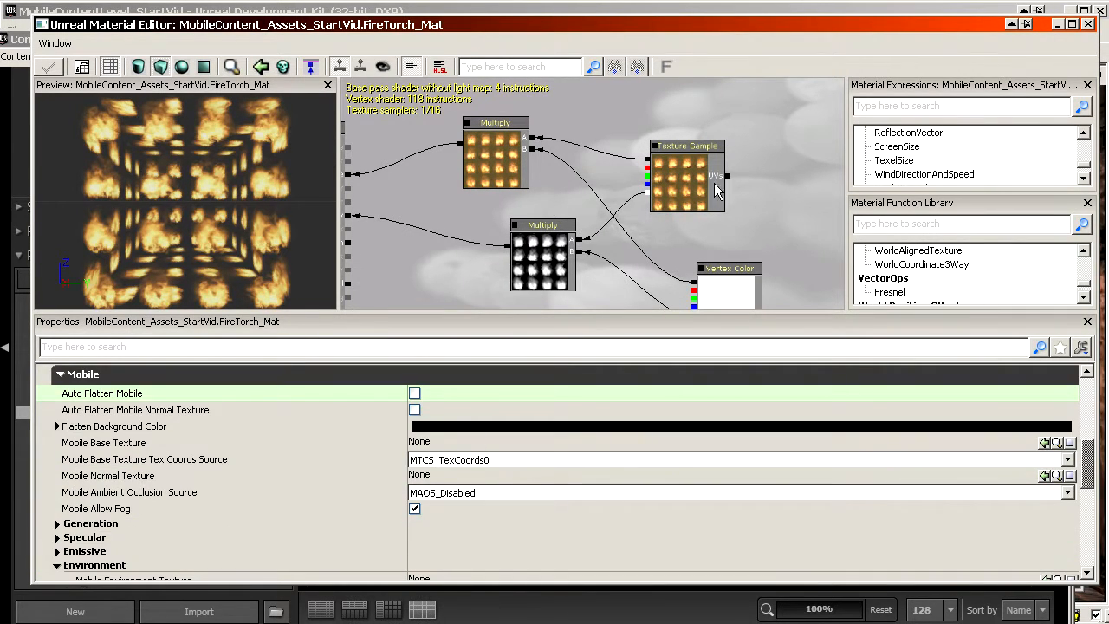
Set the Mobile Base Texture of FireTorch_Mat to the FireTorch_D texture.
click(697, 180)
click(445, 299)
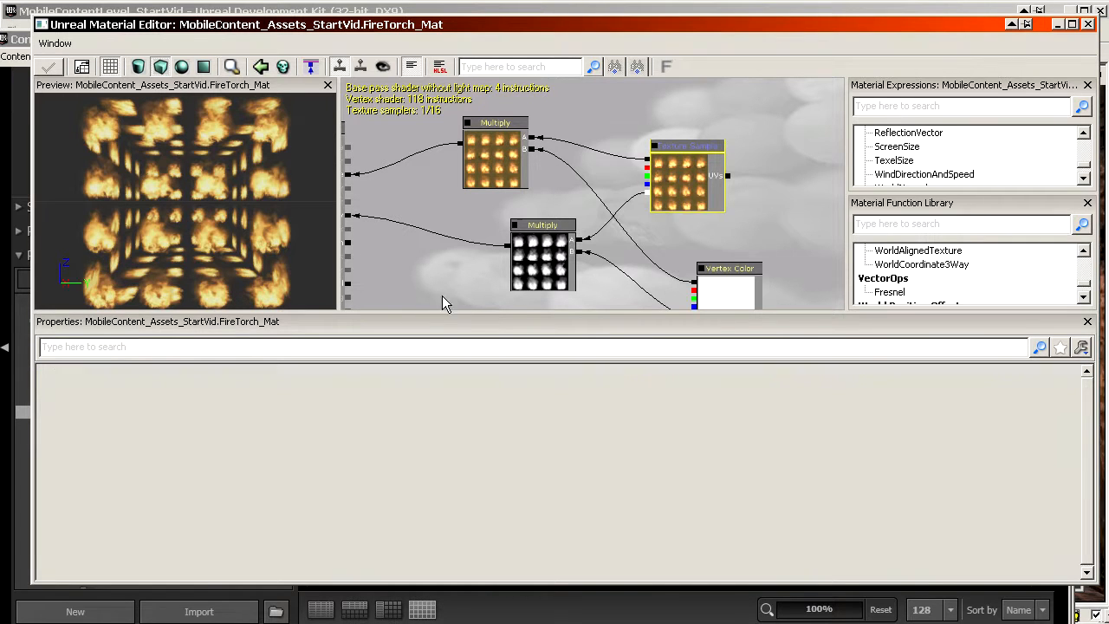
scroll(337, 436, down, 1)
scroll(337, 436, down, 6)
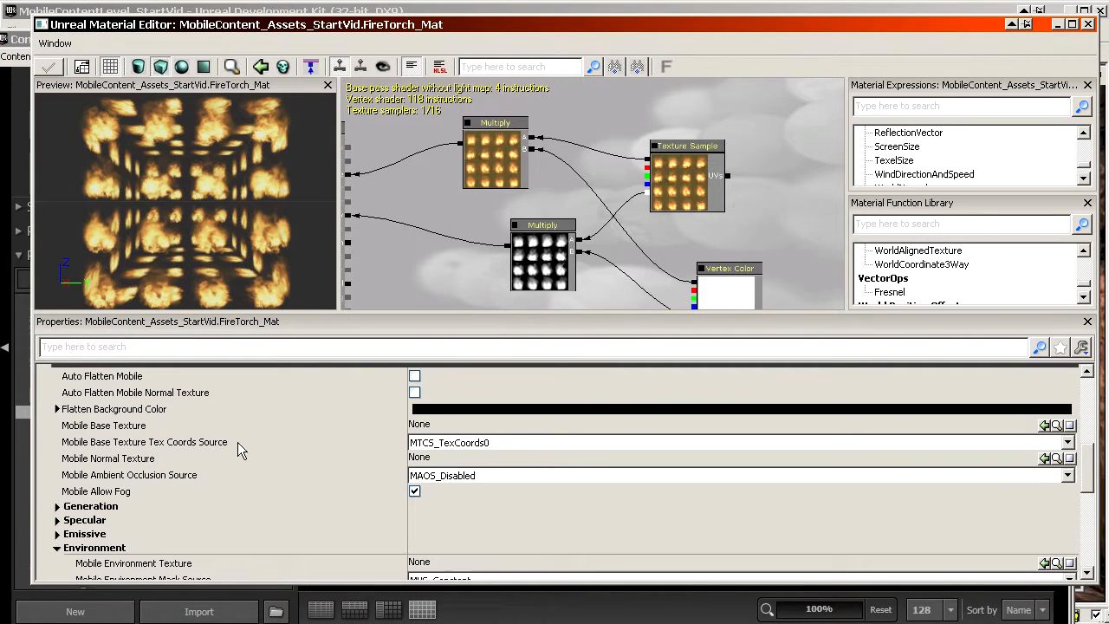
click(228, 426)
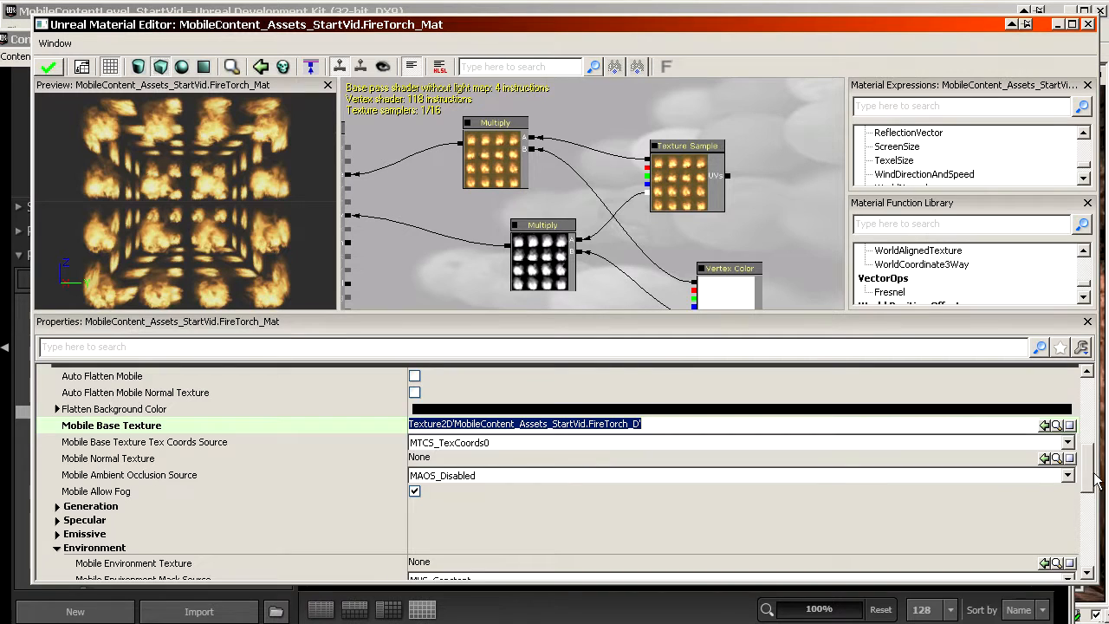
drag(1088, 475, 1086, 414)
scroll(466, 438, down, 5)
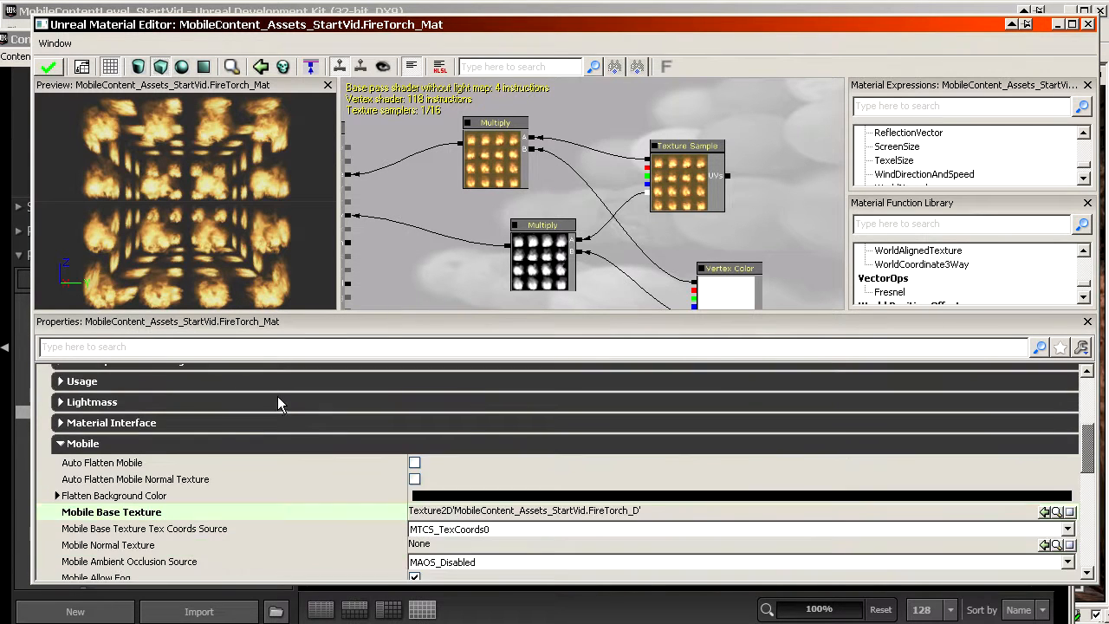
Check the Texture Sample node's texture and the mobile properties, apply the FireTorch_Mat changes and close the material editor.
click(700, 199)
scroll(700, 199, up, 2)
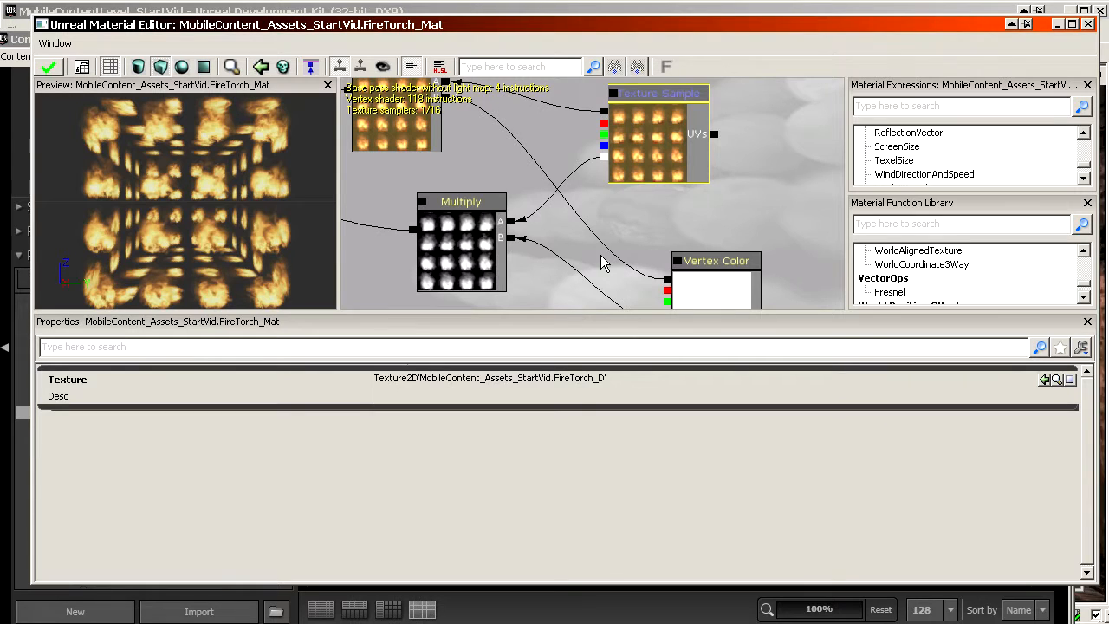
click(710, 225)
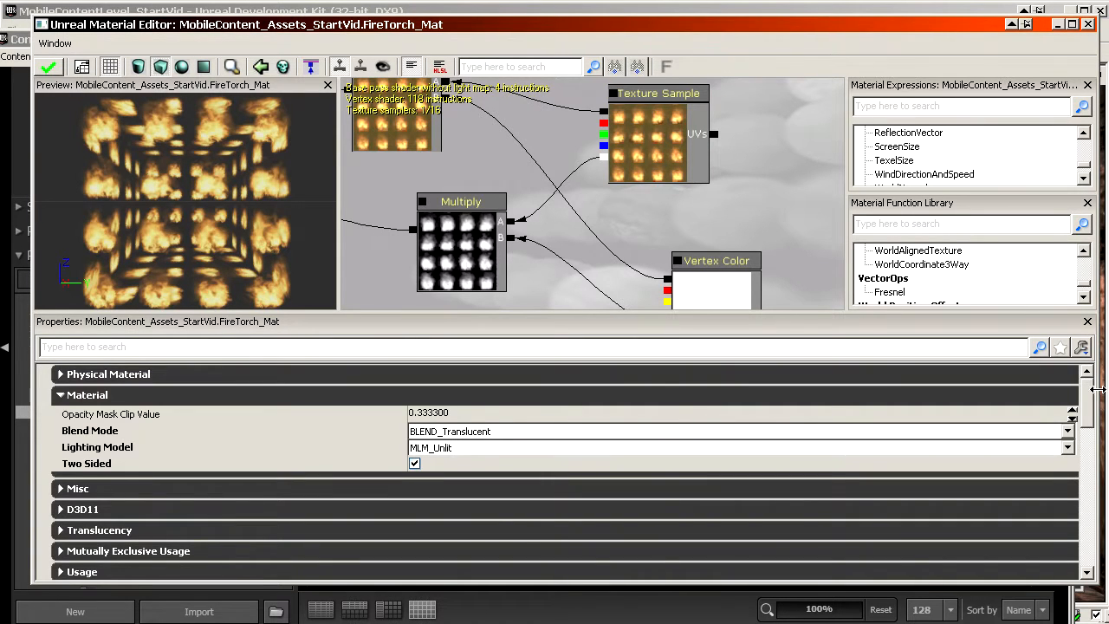
drag(1088, 404, 1092, 461)
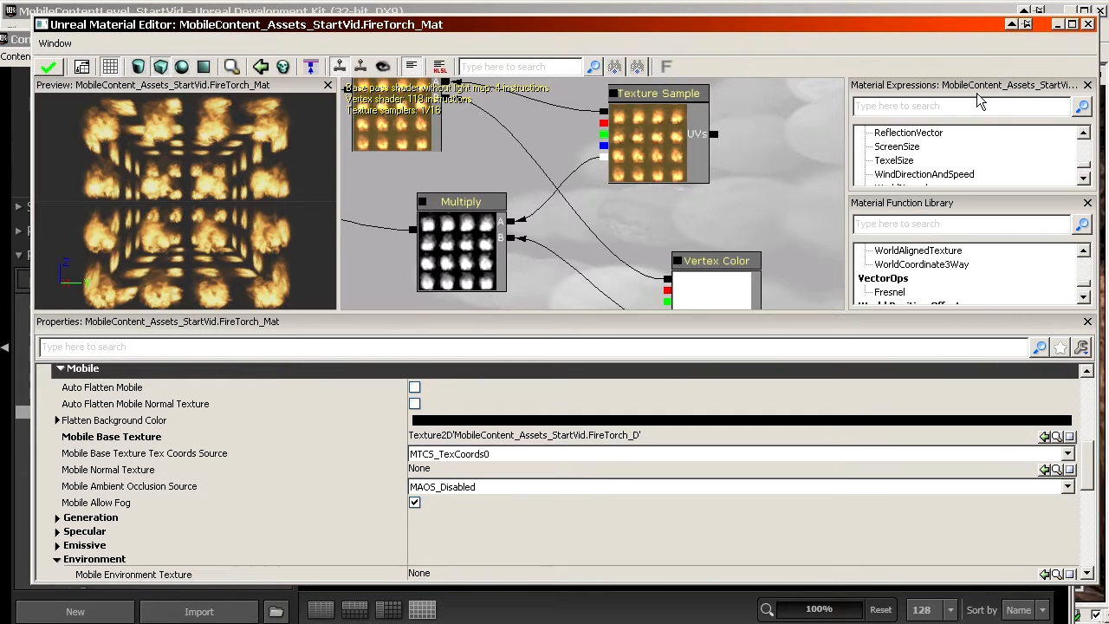
click(48, 69)
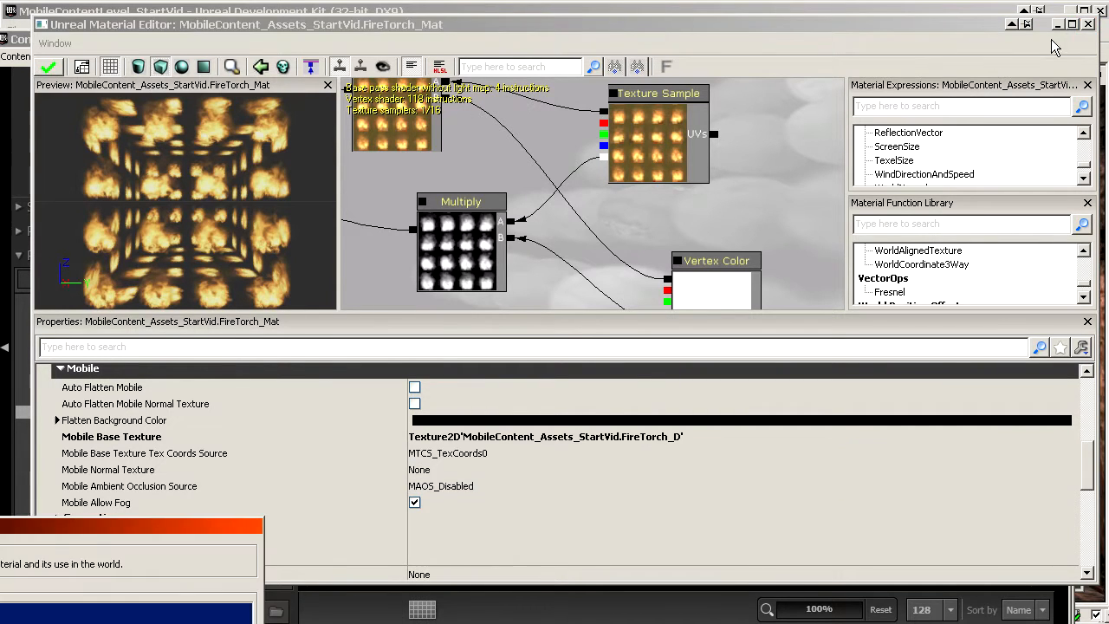
click(1089, 24)
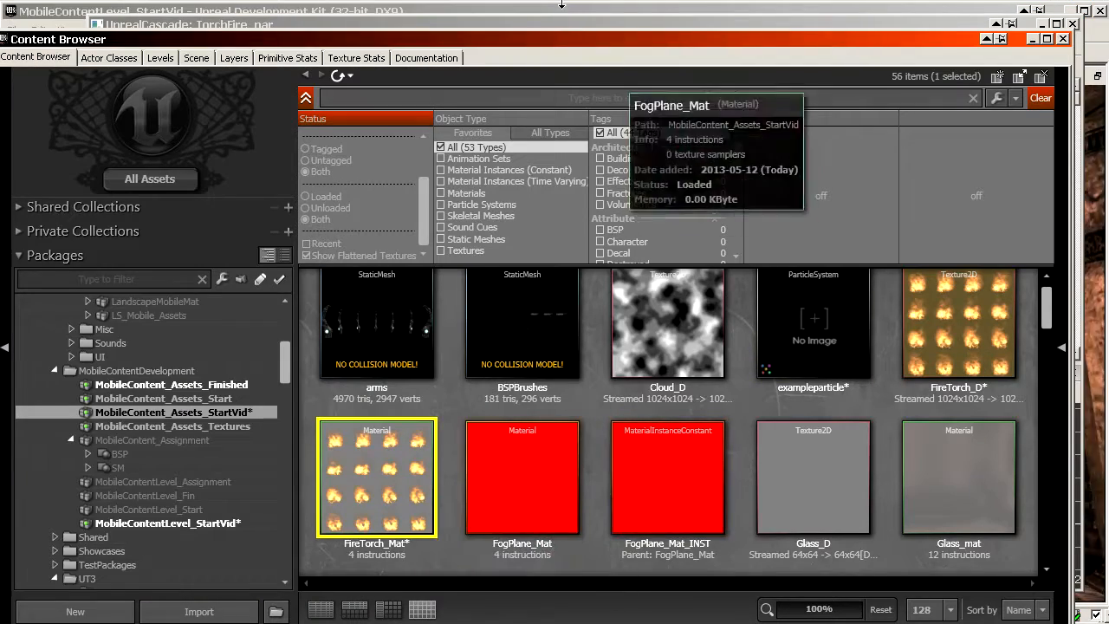
Return to the TorchFire_par particle editor and assign FireTorch_Mat as the material in the emitter's Required module.
click(568, 26)
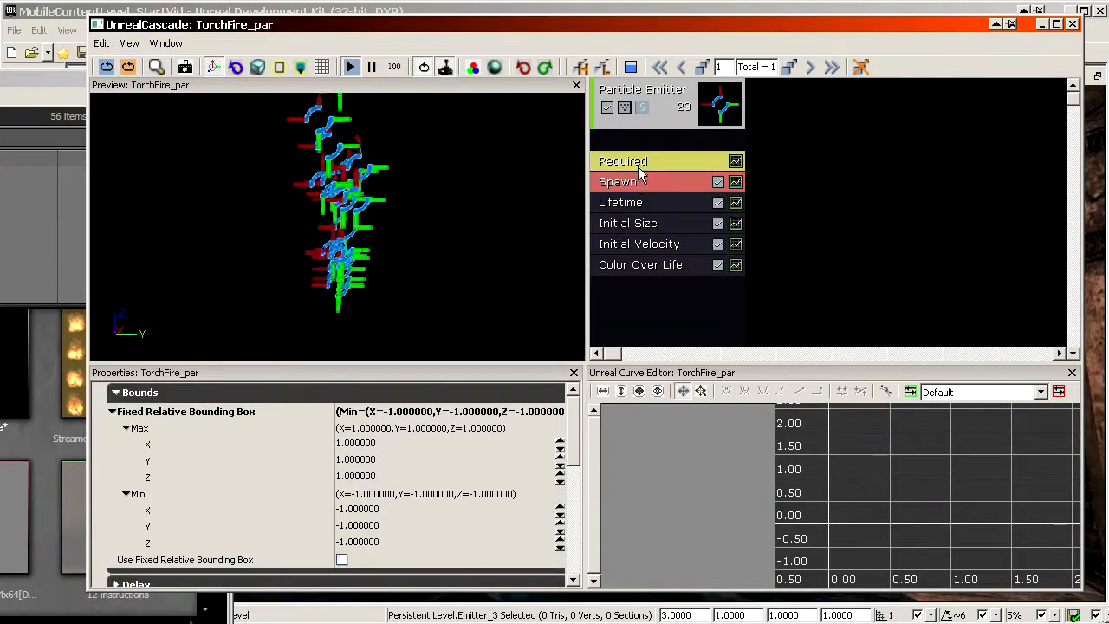
click(638, 167)
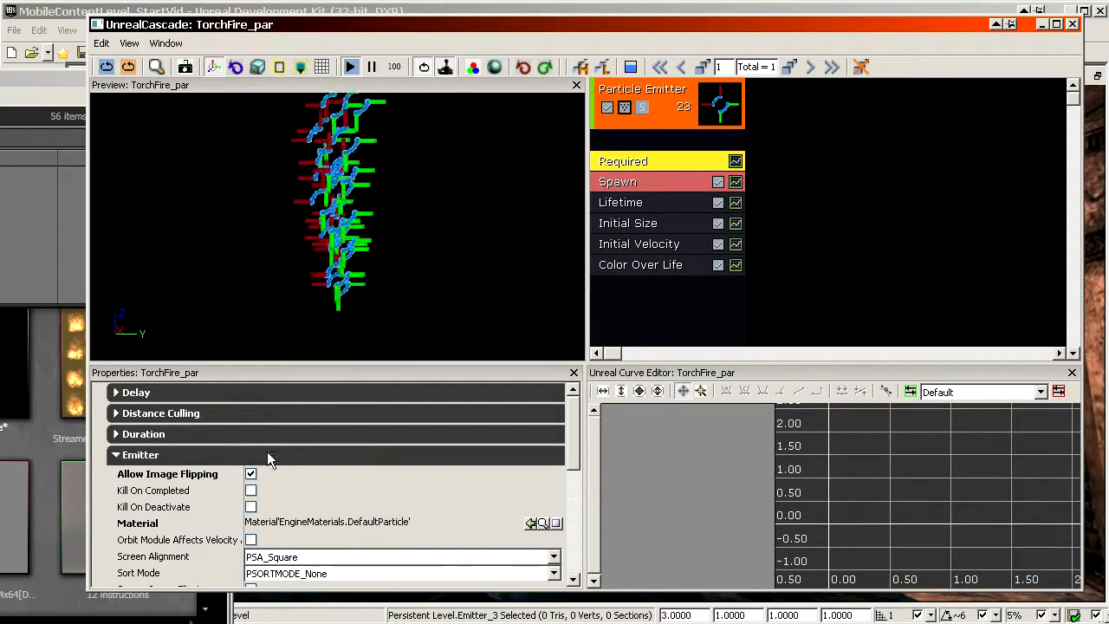
click(531, 524)
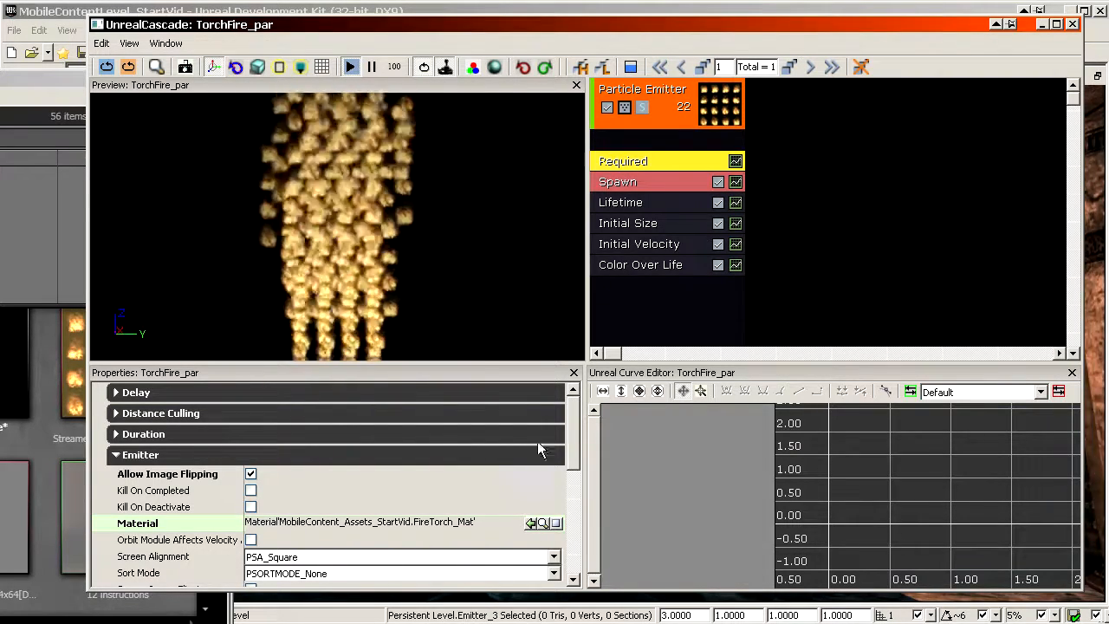
Set the emitter's Sub UV to 4 horizontal and 4 vertical sub-images with the PSUVIM_Linear_Blend interpolation method.
drag(578, 424, 586, 575)
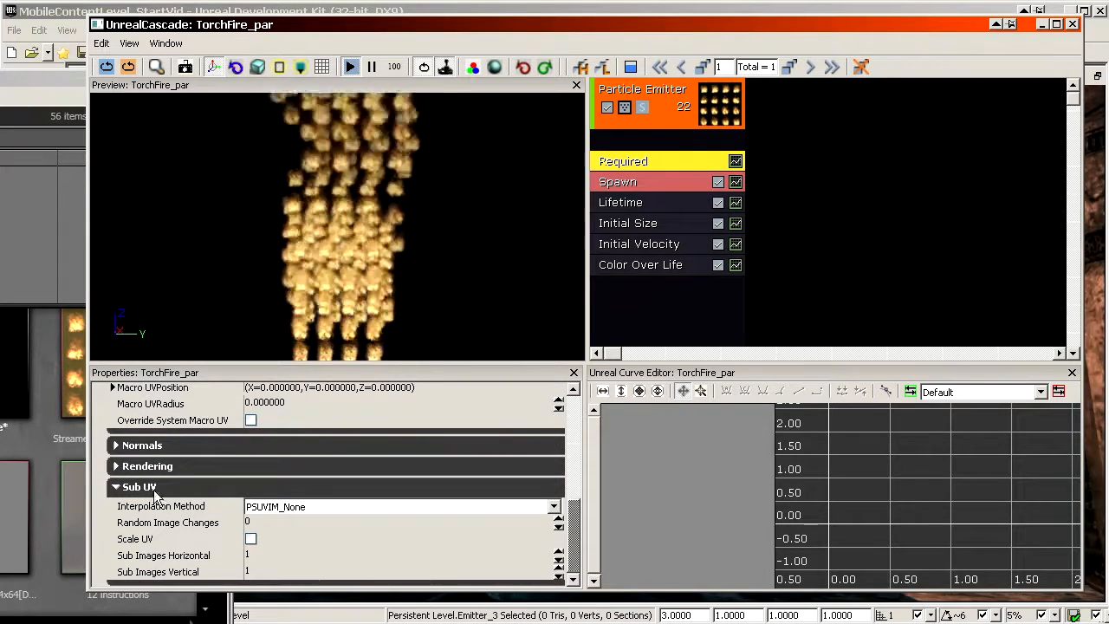
click(198, 557)
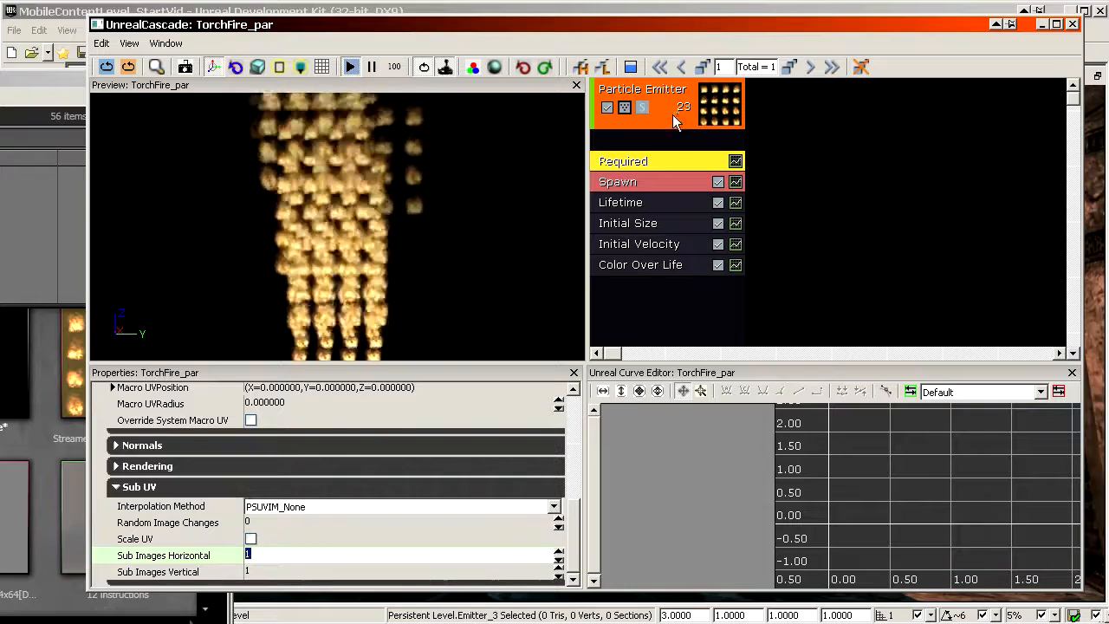
text(4)
click(260, 570)
text(4)
key(Return)
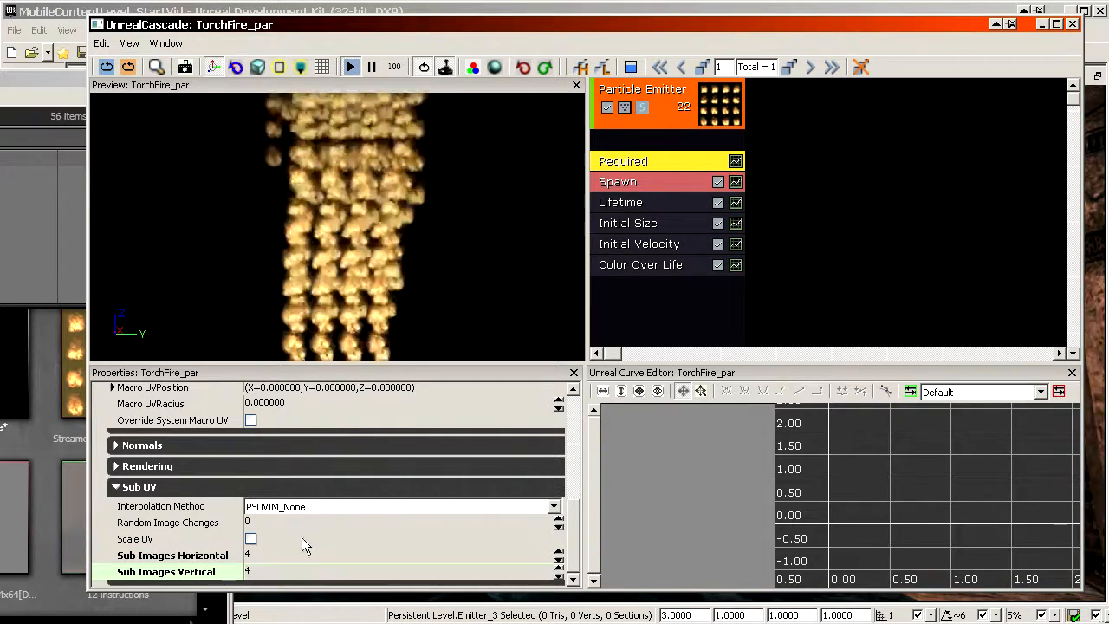
click(301, 509)
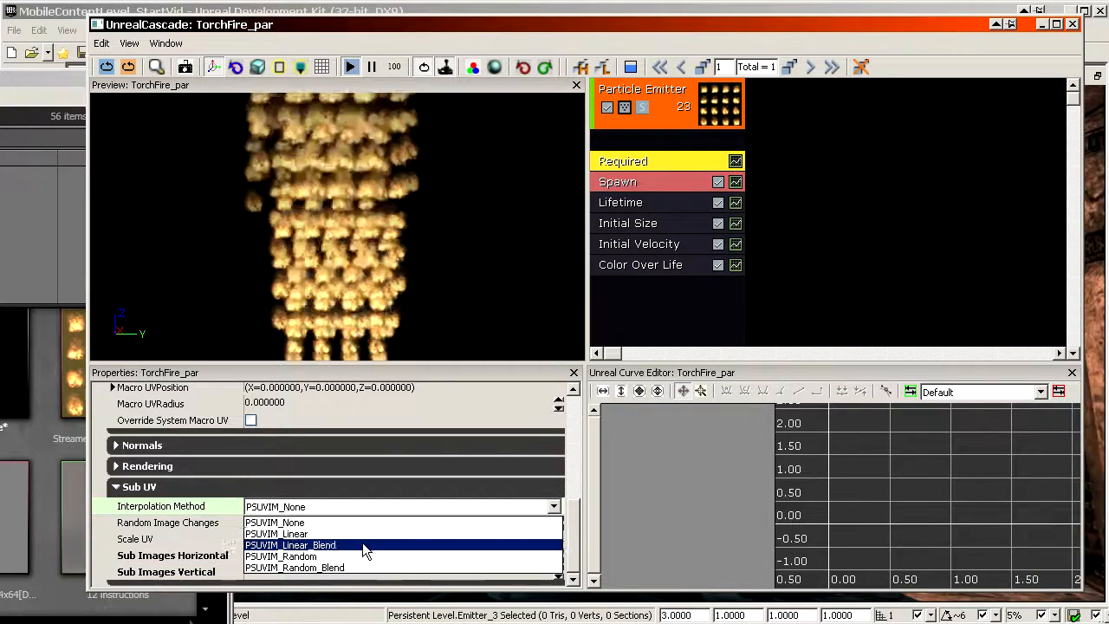
click(337, 545)
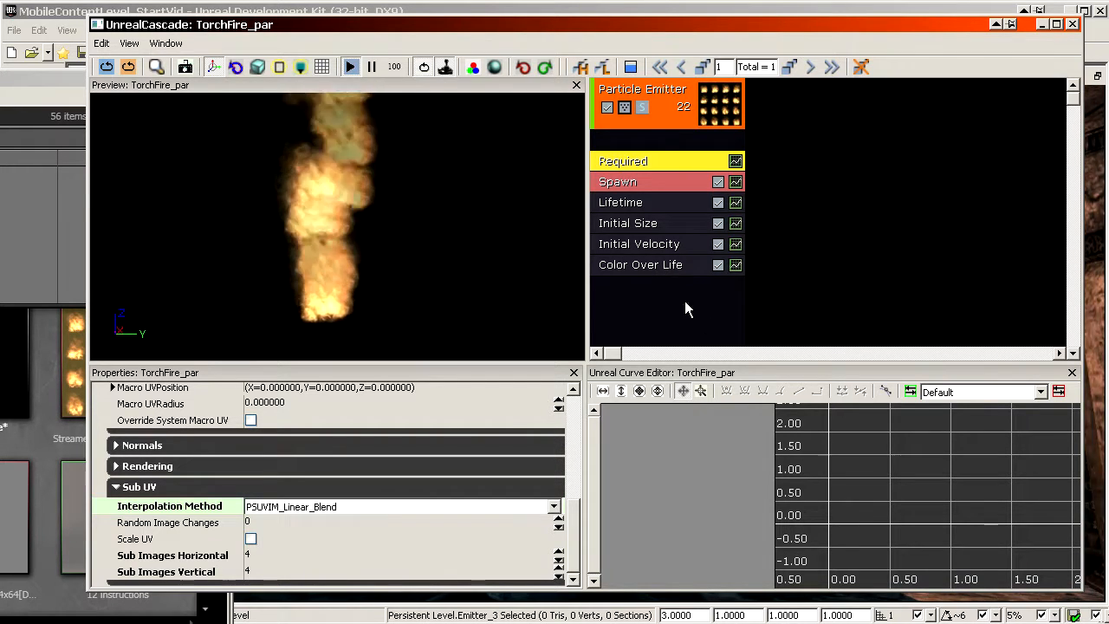
Add a SubUV Movie module to the particle emitter and display its properties.
right_click(631, 281)
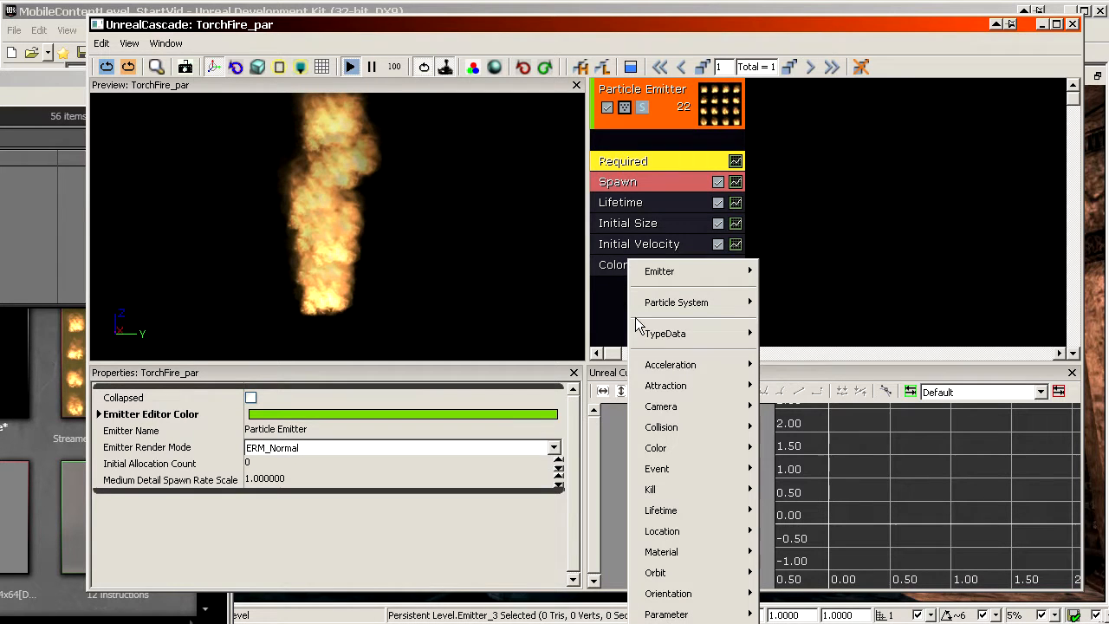
click(634, 143)
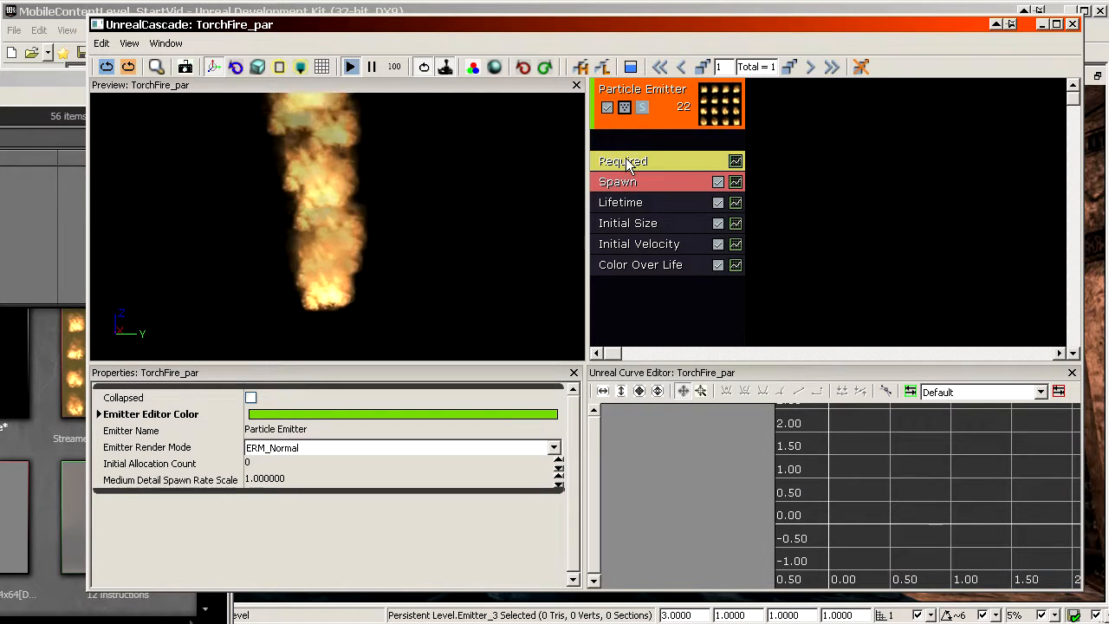
right_click(630, 165)
click(624, 277)
right_click(663, 95)
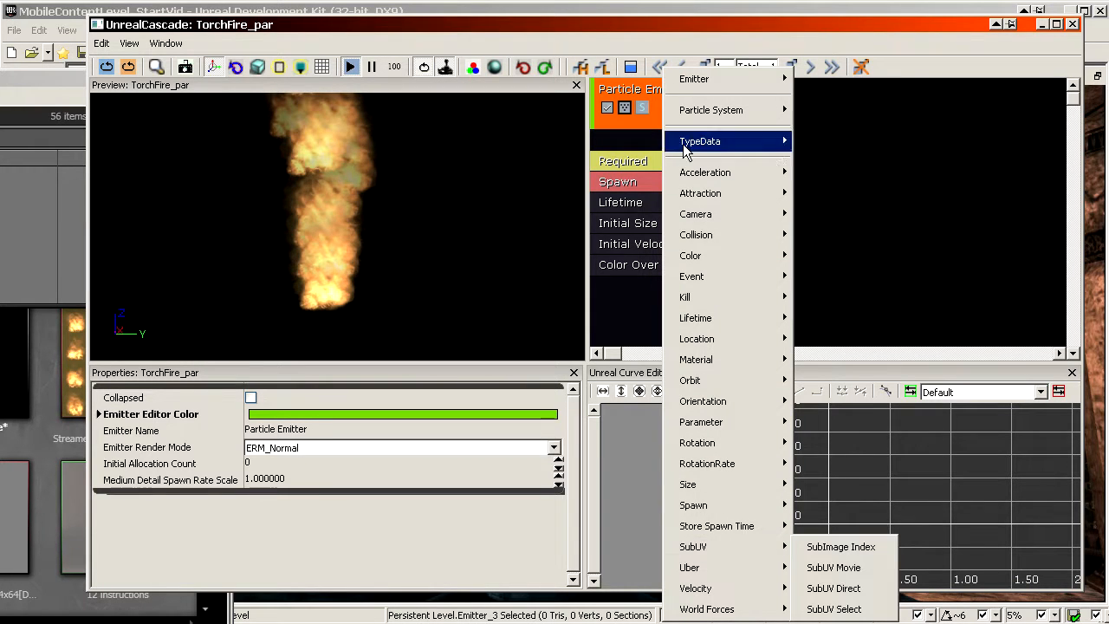
click(855, 570)
click(648, 292)
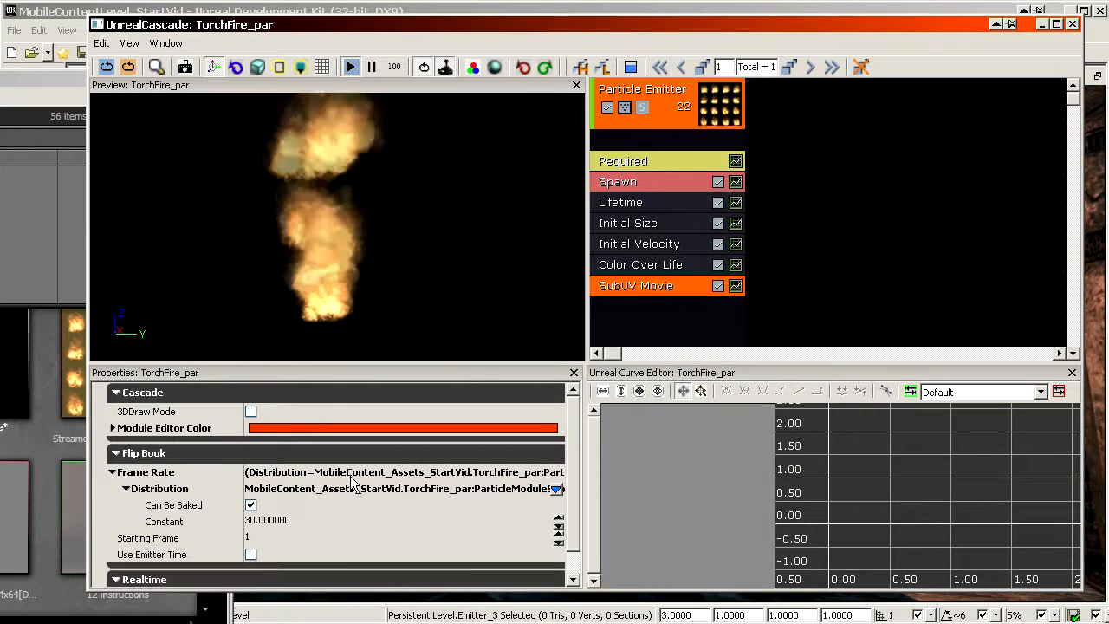
Set the SubUV Movie module's constant frame rate to 10.
click(299, 518)
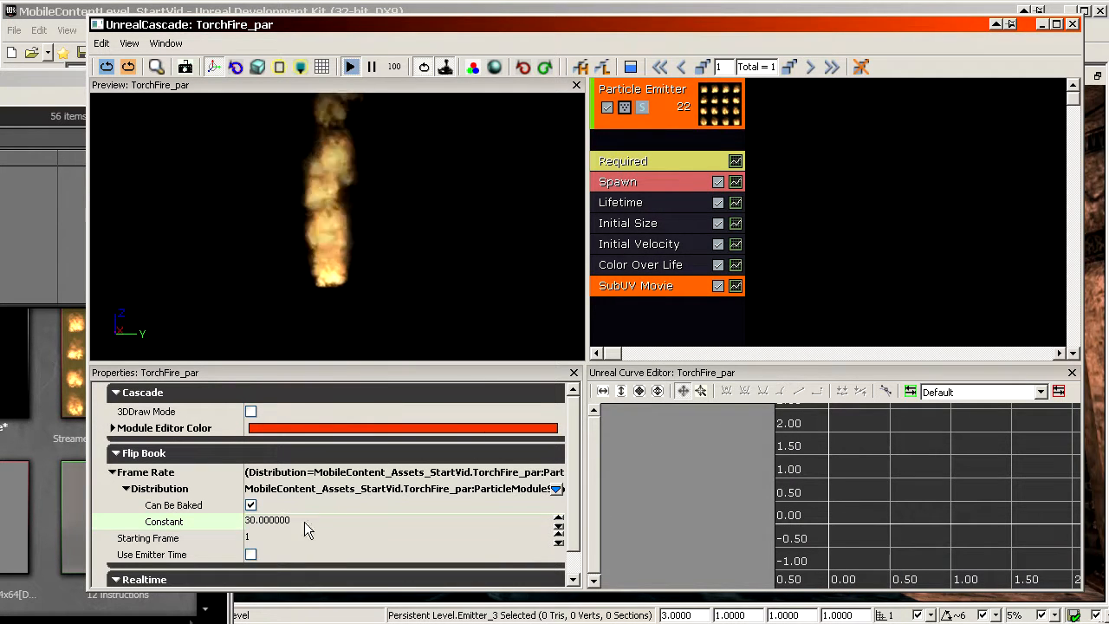
text(10)
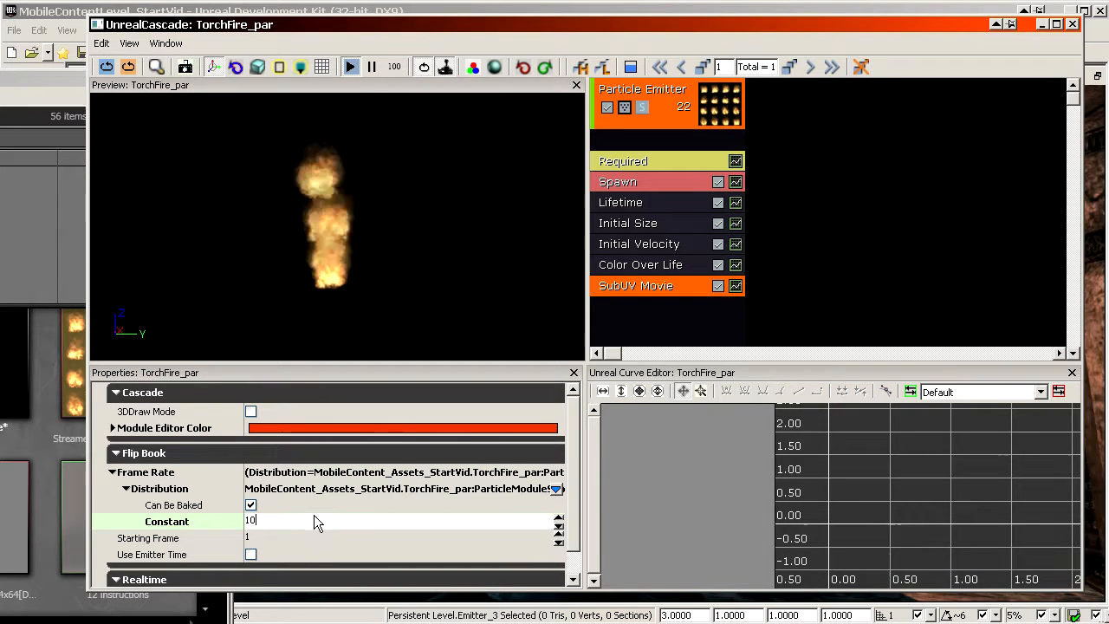
key(Return)
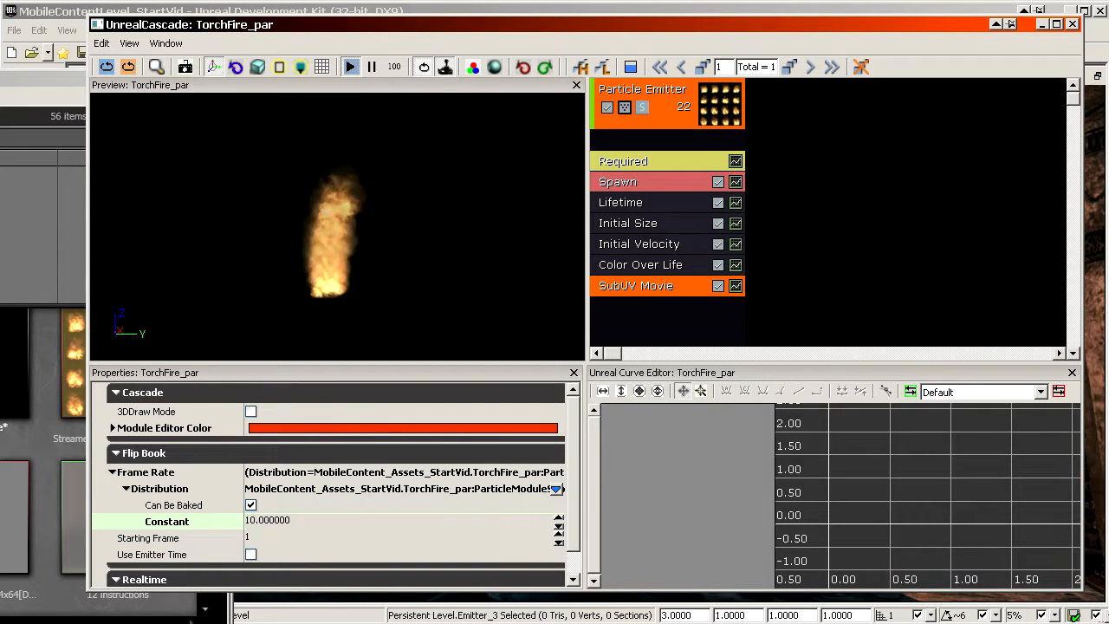
Set the SubUV Movie module's constant frame rate to 40.
click(332, 525)
text(40)
key(Return)
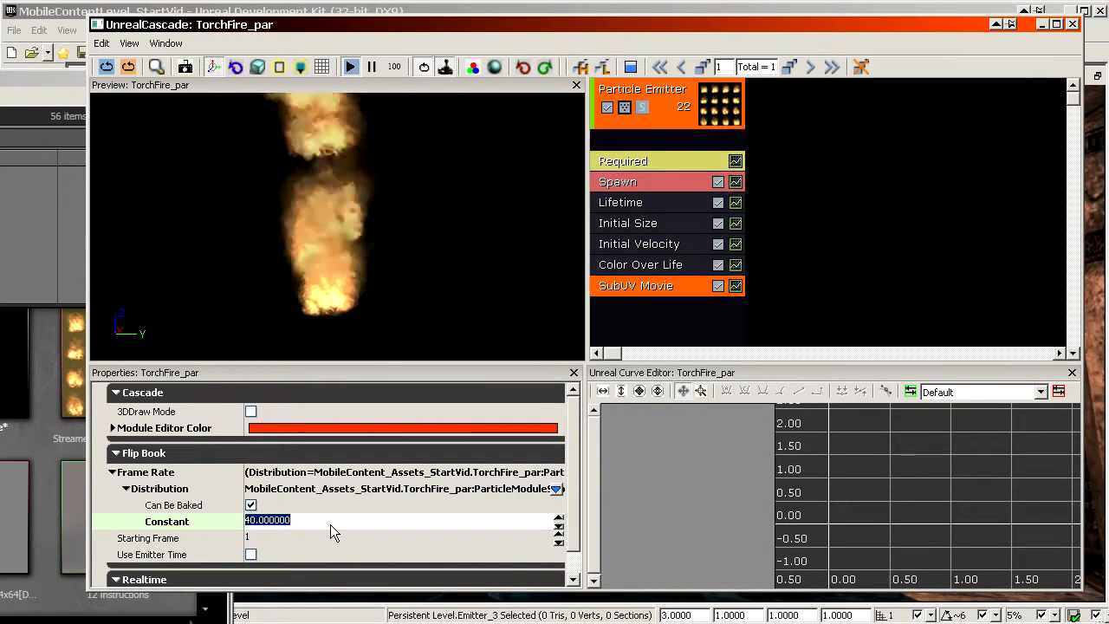
mouse_move(334, 229)
right_down()
mouse_move(334, 260)
mouse_move(334, 247)
right_up()
Set both the maximum and minimum Z start velocity in the Initial Velocity module to 0.
click(679, 247)
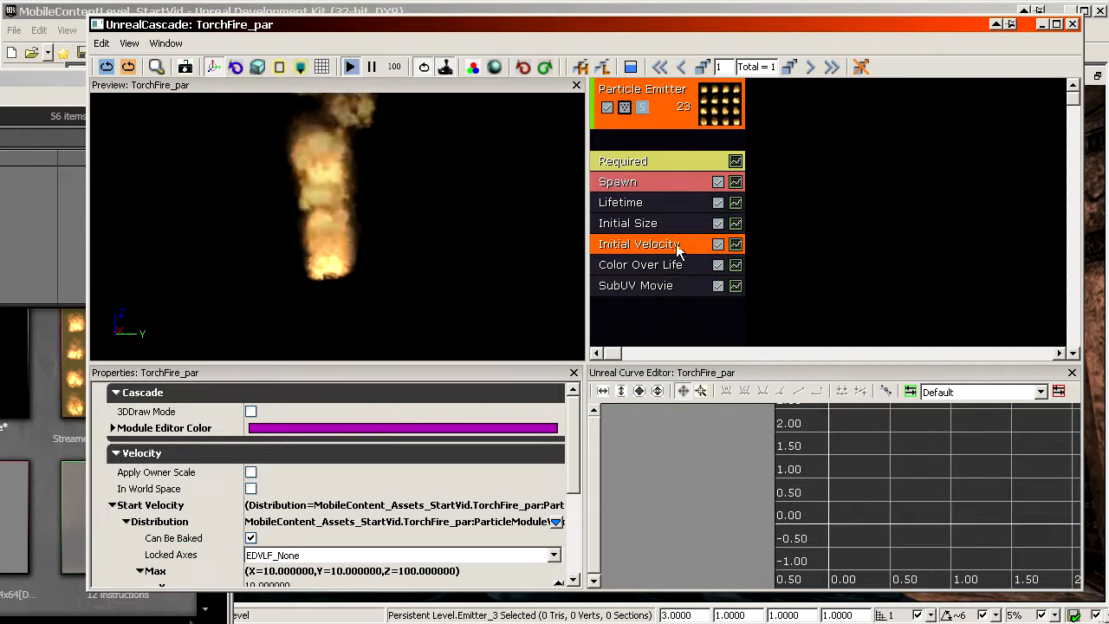
scroll(208, 539, down, 3)
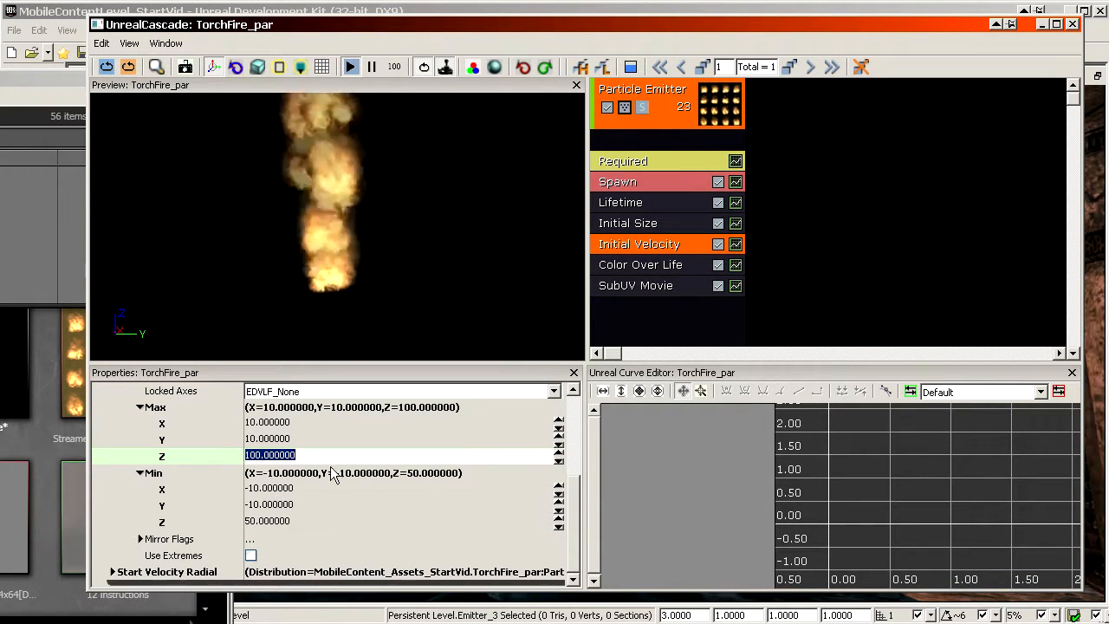
scroll(194, 433, up, 2)
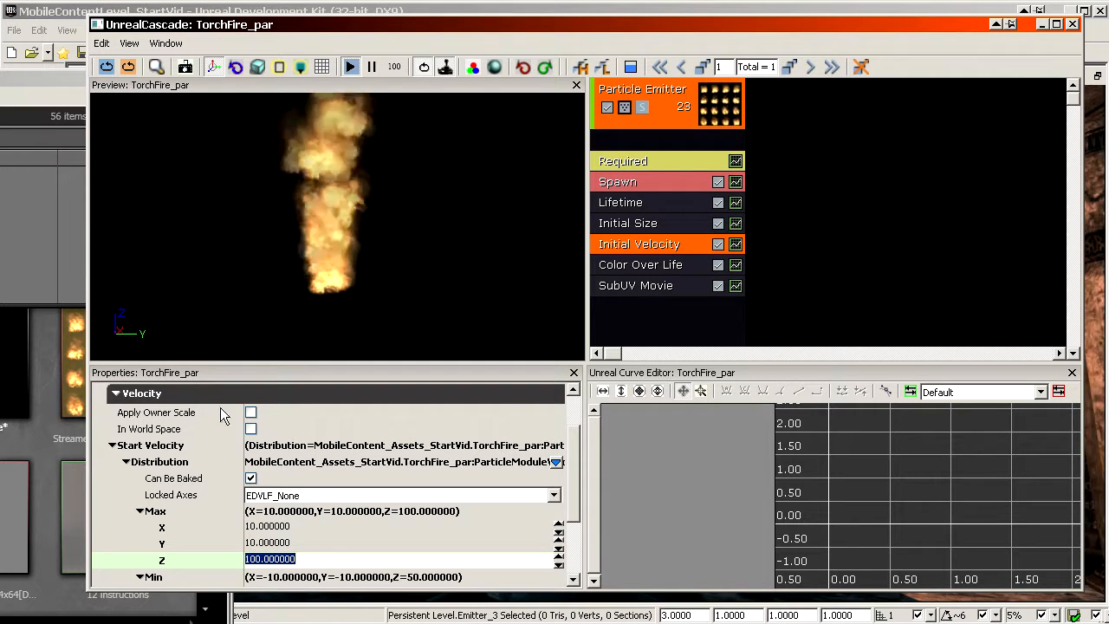
scroll(201, 531, down, 3)
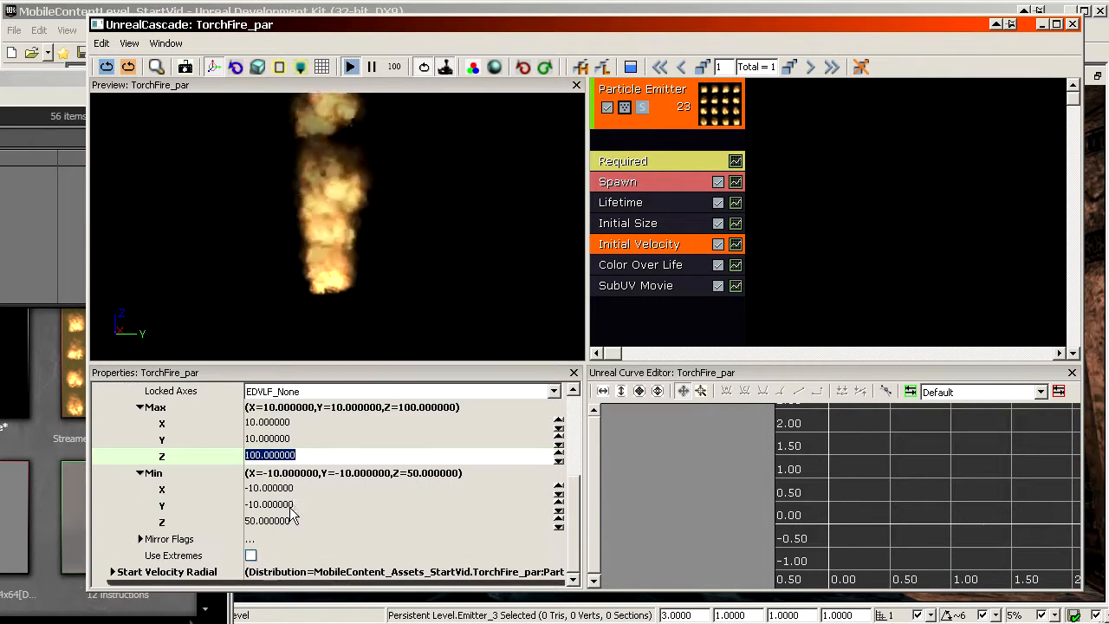
click(295, 524)
click(292, 457)
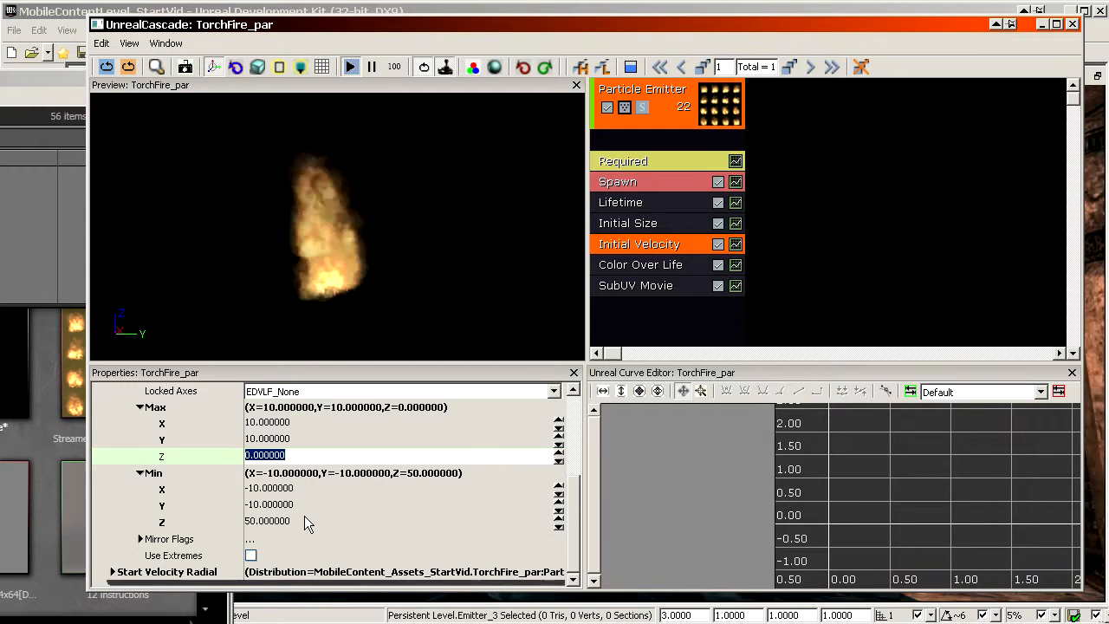
click(304, 518)
text(0)
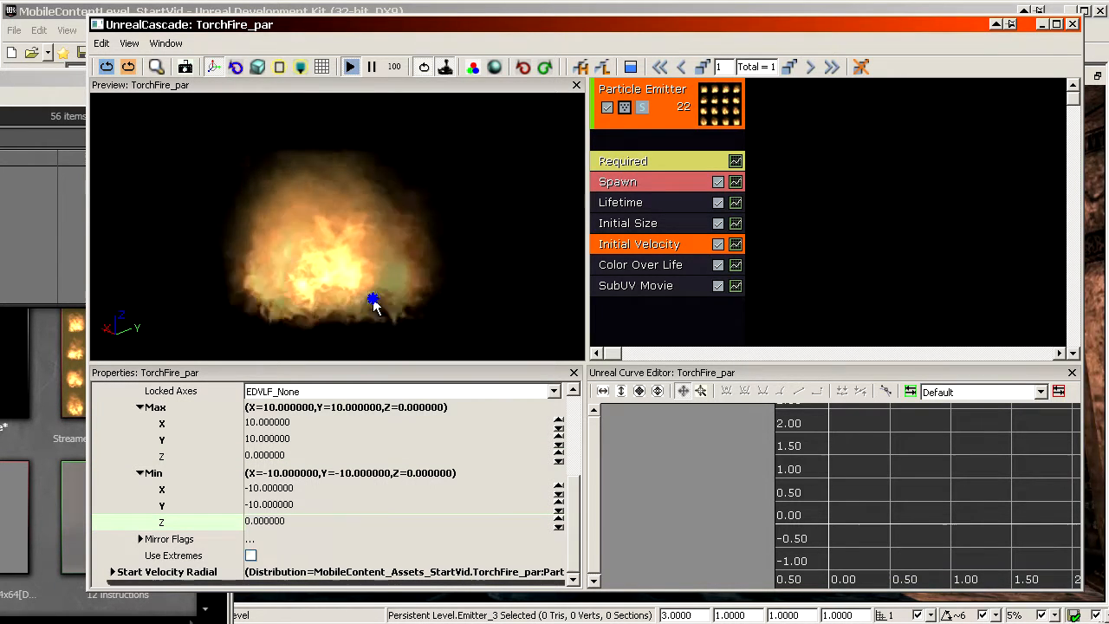
drag(373, 306, 335, 264)
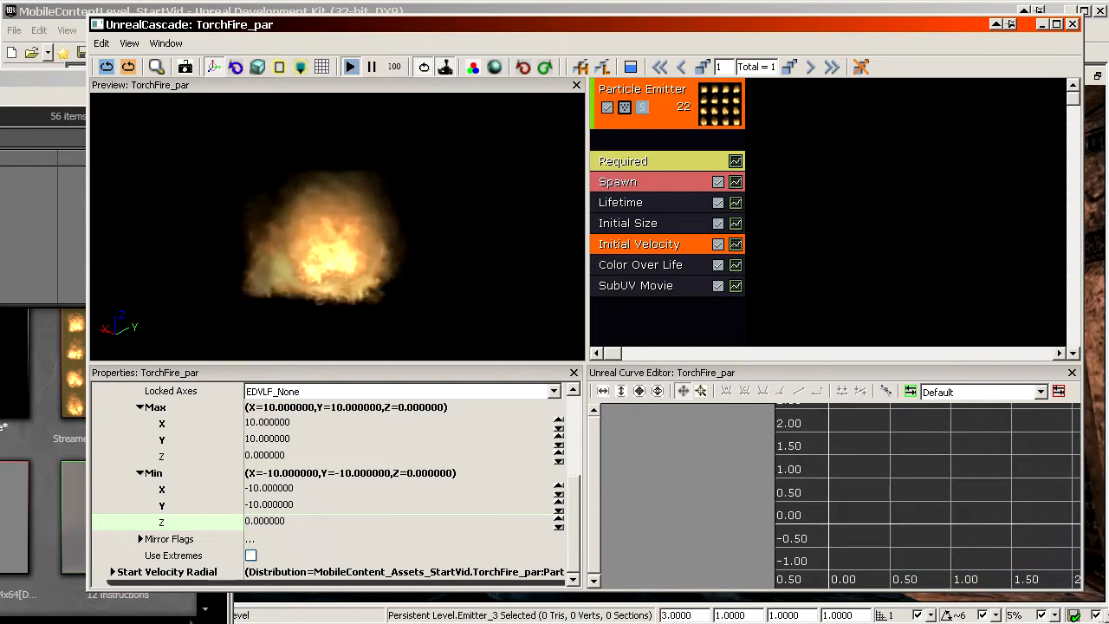
Add a Cylinder location module to the particle emitter and display its location properties.
right_click(656, 113)
mouse_move(710, 351)
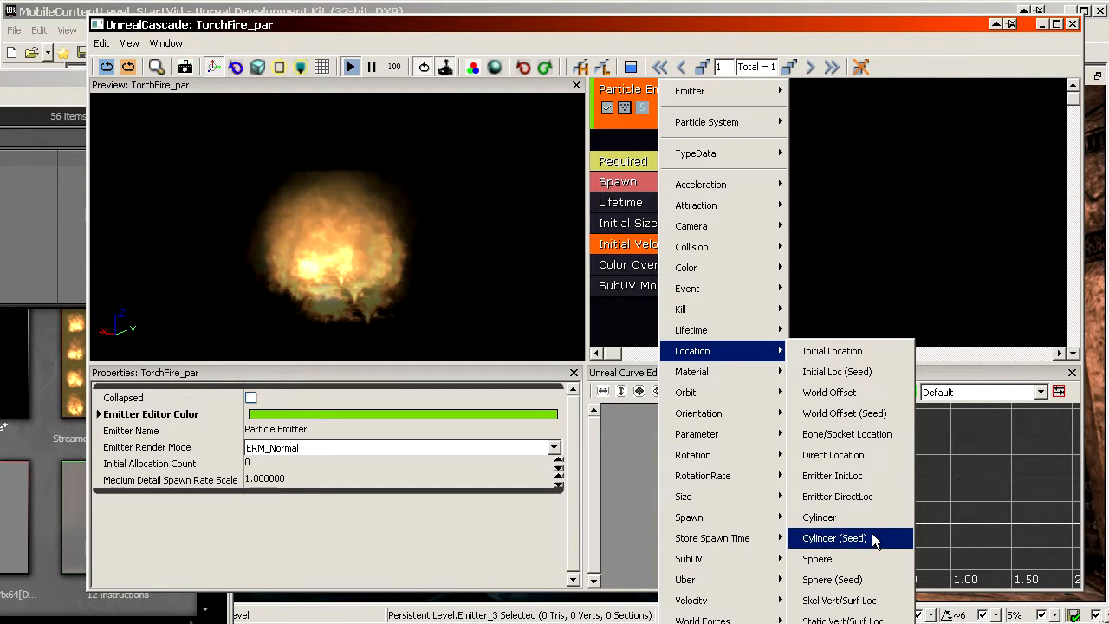
click(838, 520)
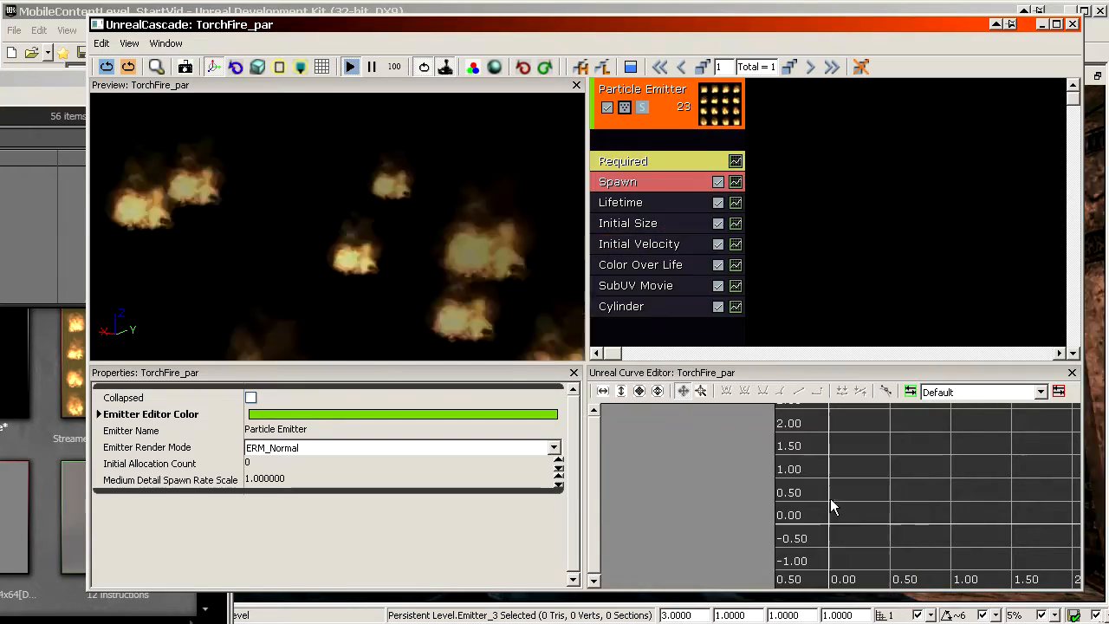
click(644, 308)
click(316, 537)
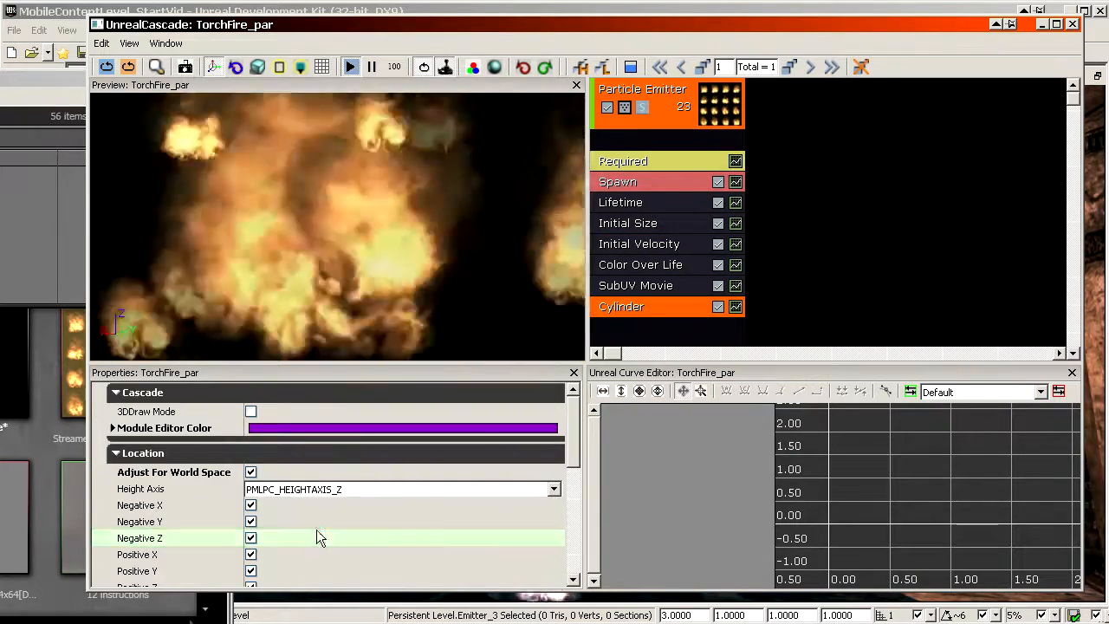
Set the Cylinder module's constant start height to 0.
scroll(214, 445, down, 3)
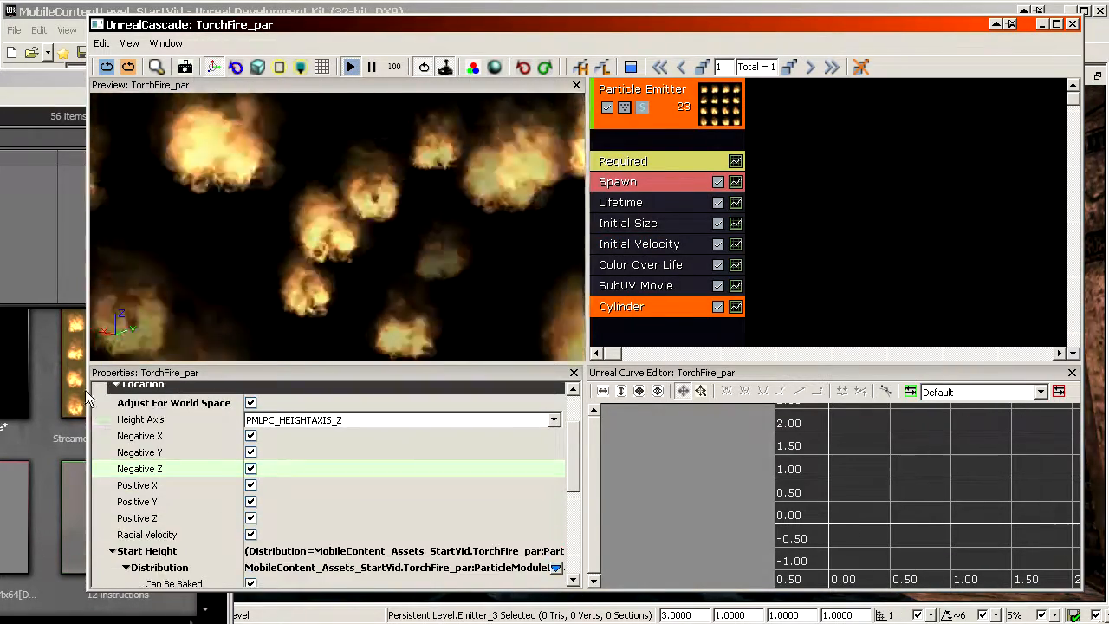
click(278, 549)
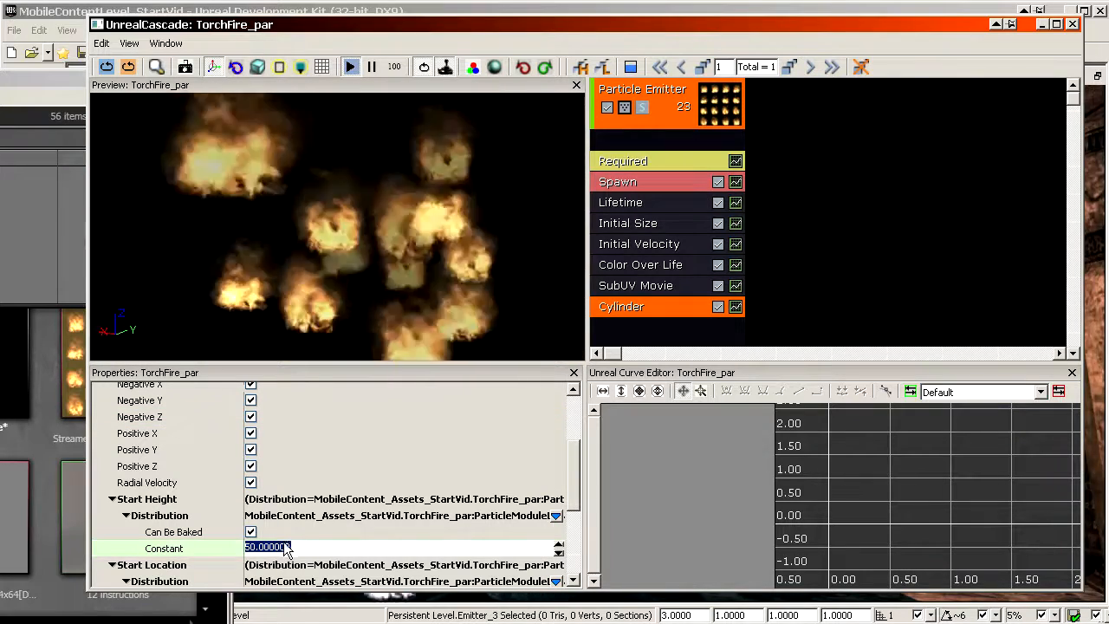
text(0)
key(Return)
click(380, 287)
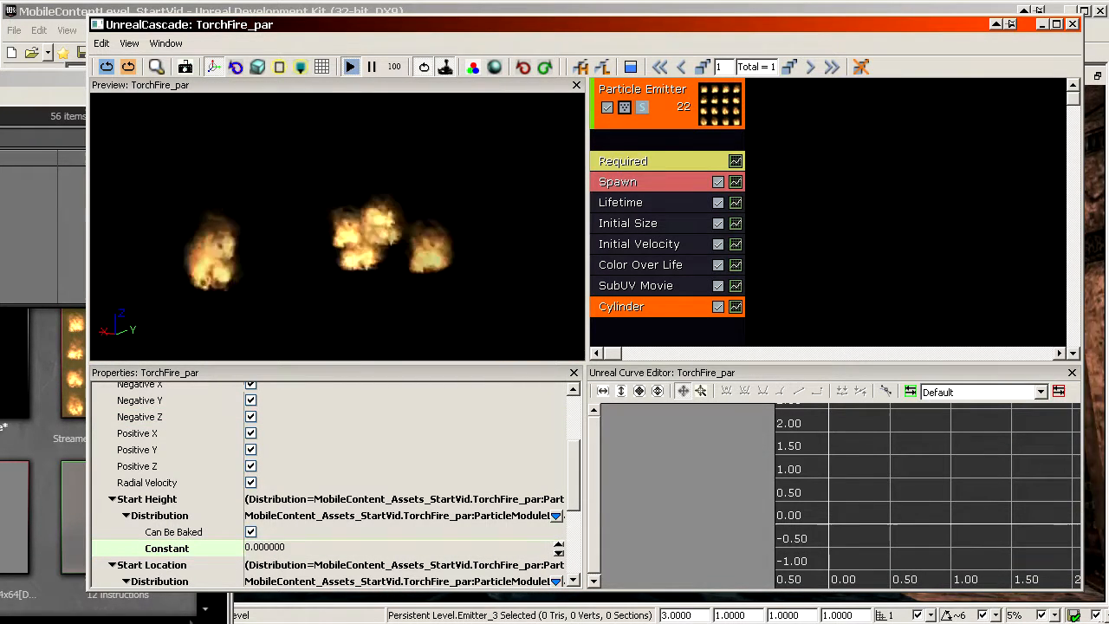
click(292, 548)
text(500)
key(Return)
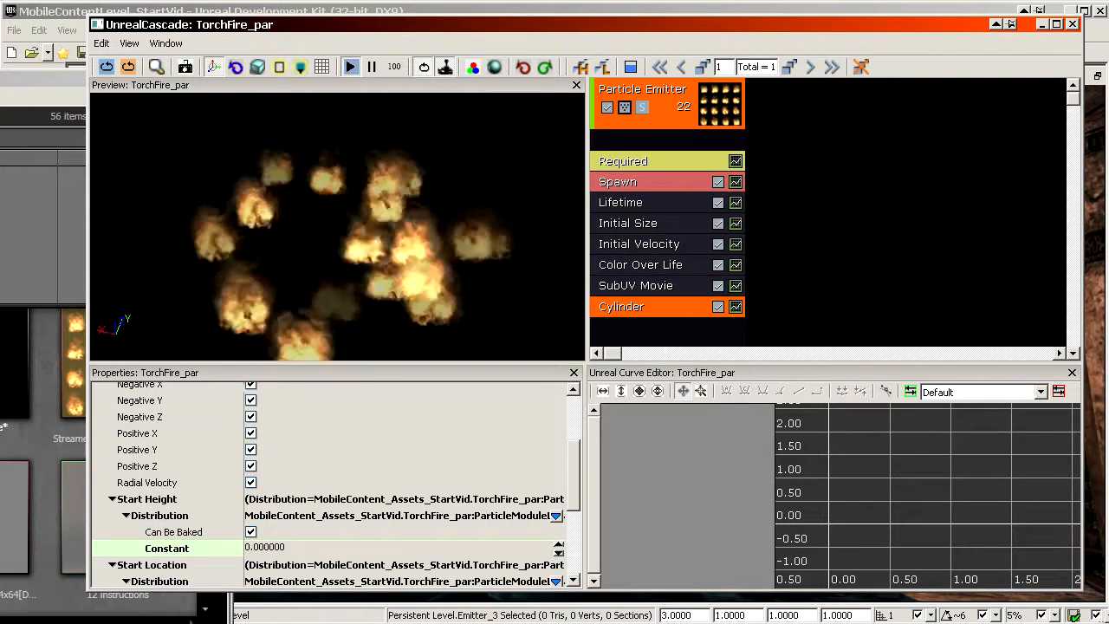
Set the Cylinder module's constant start radius to 10 and inspect the flame spread in the preview.
scroll(278, 530, down, 4)
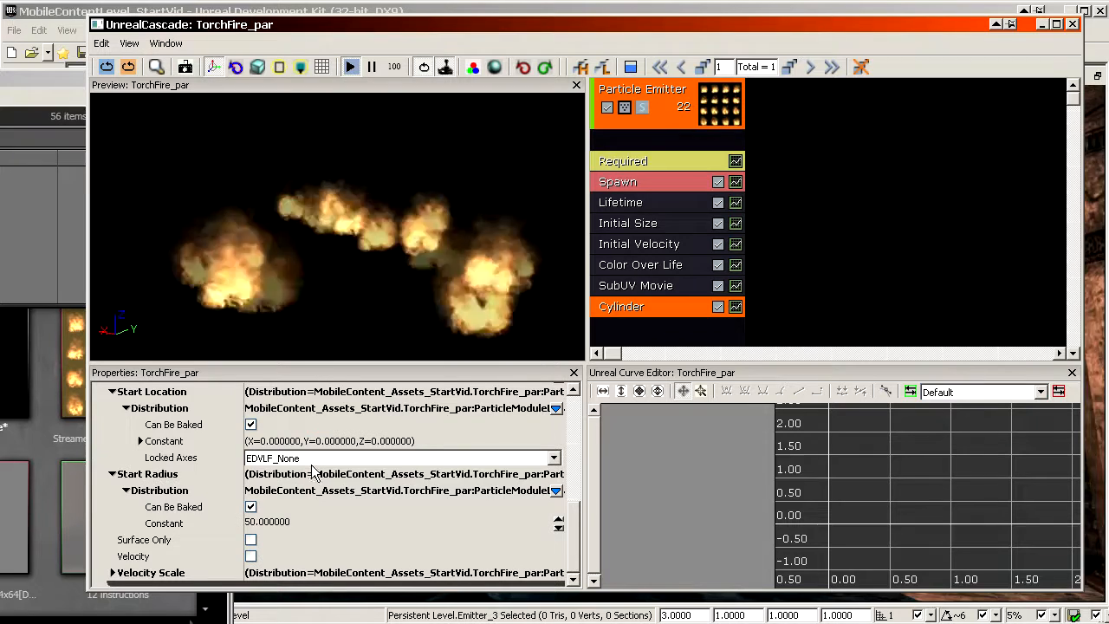
click(277, 523)
text(1)
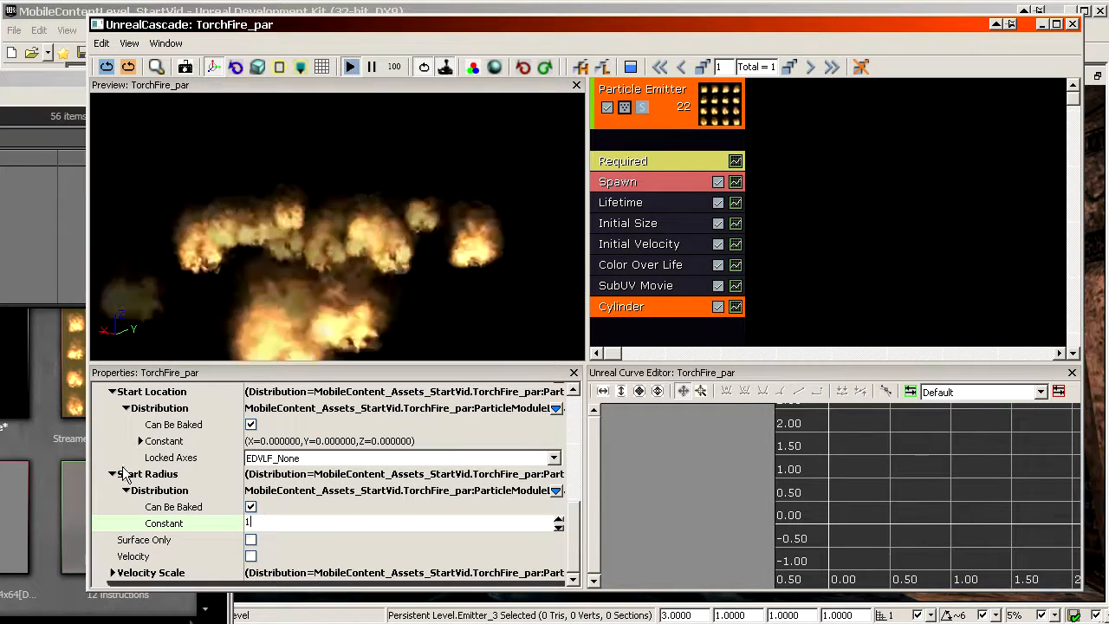
text(0)
key(Return)
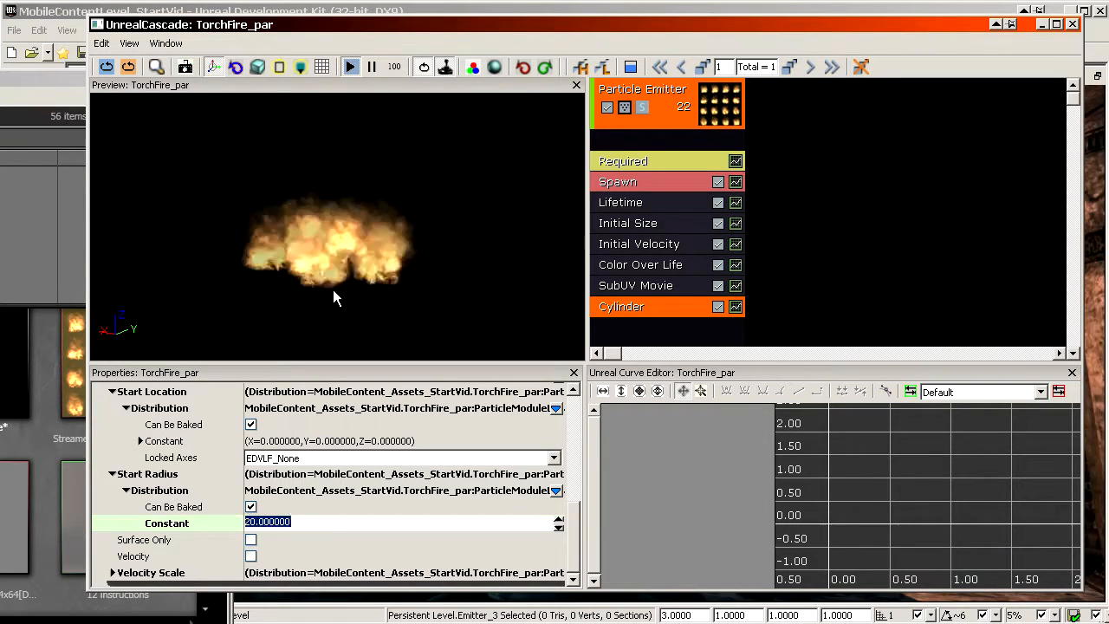
drag(335, 267, 442, 270)
right_drag(329, 251, 329, 294)
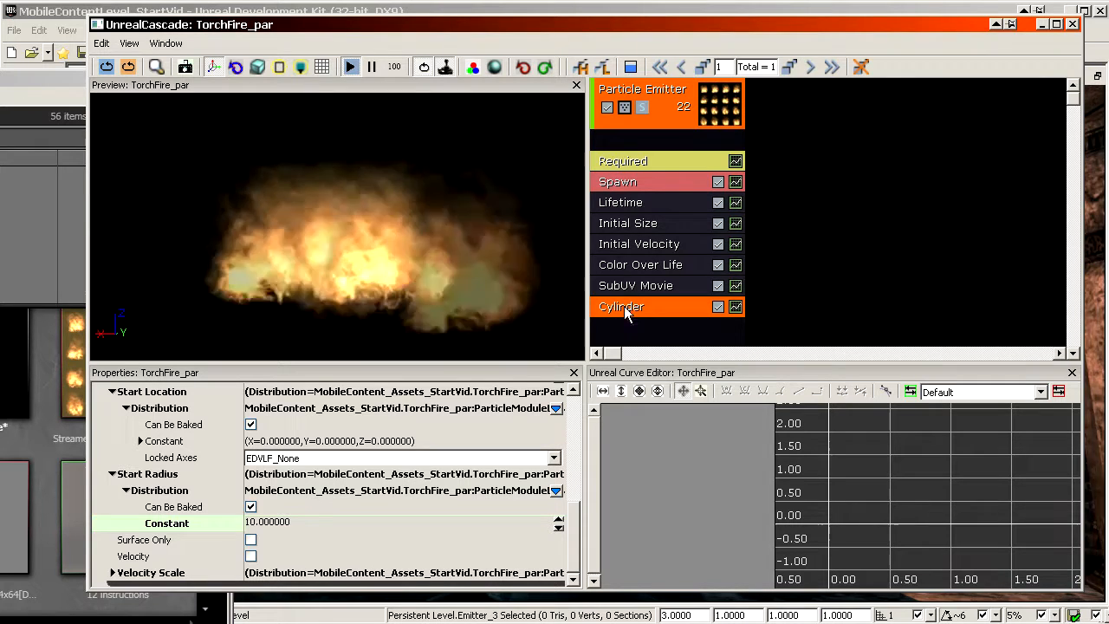
Show the Color Over Life module's curves in the curve editor and hide the ColorOverLife curve so only AlphaOverLife is displayed.
click(632, 264)
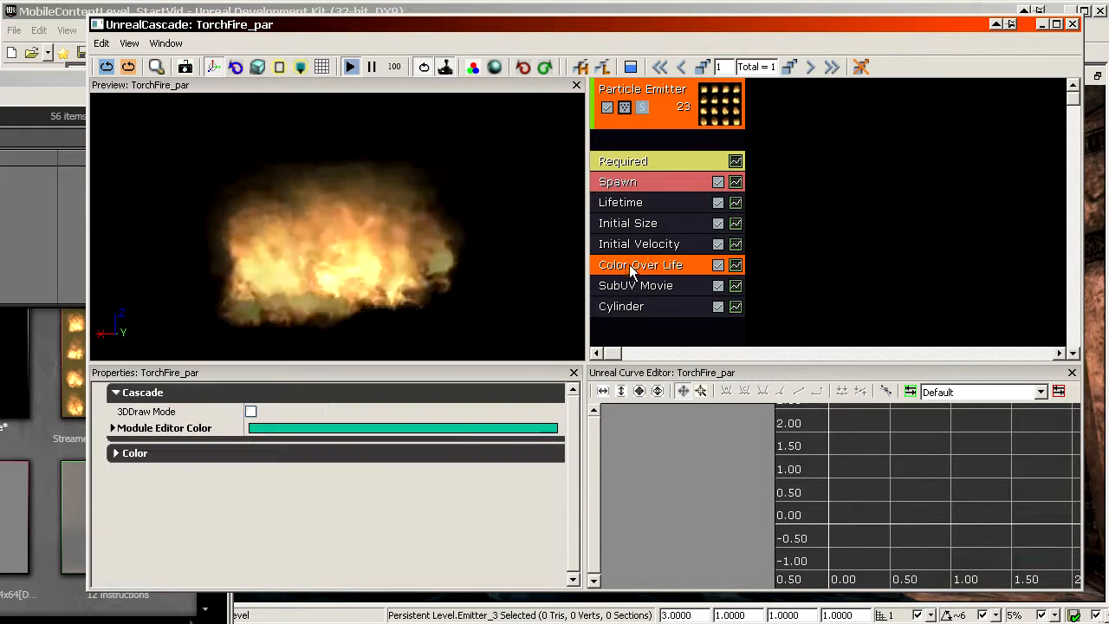
click(228, 452)
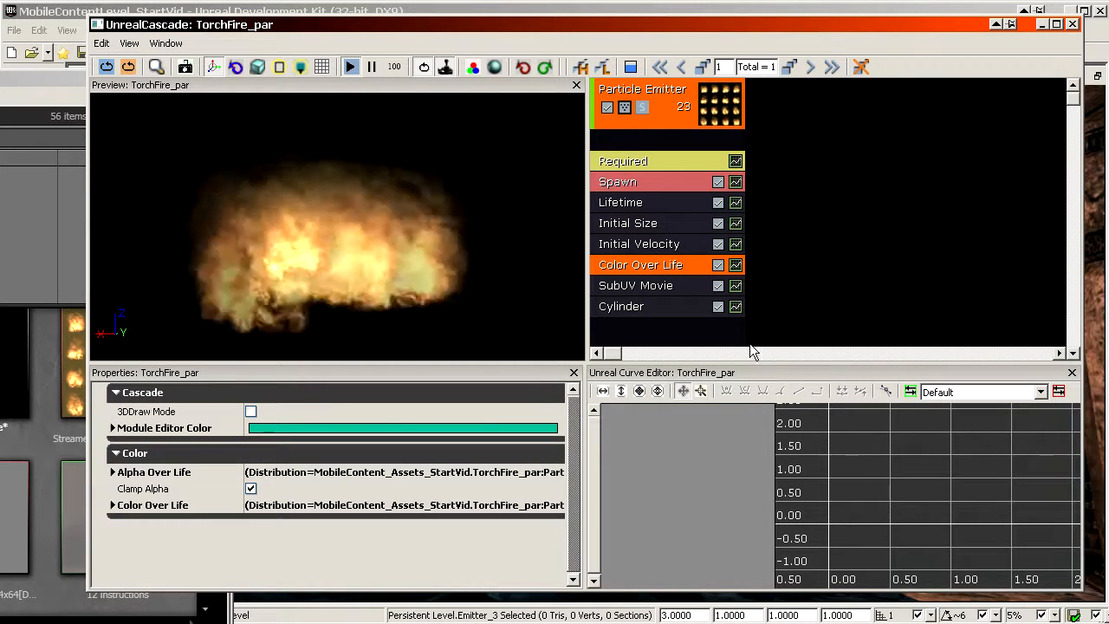
click(736, 268)
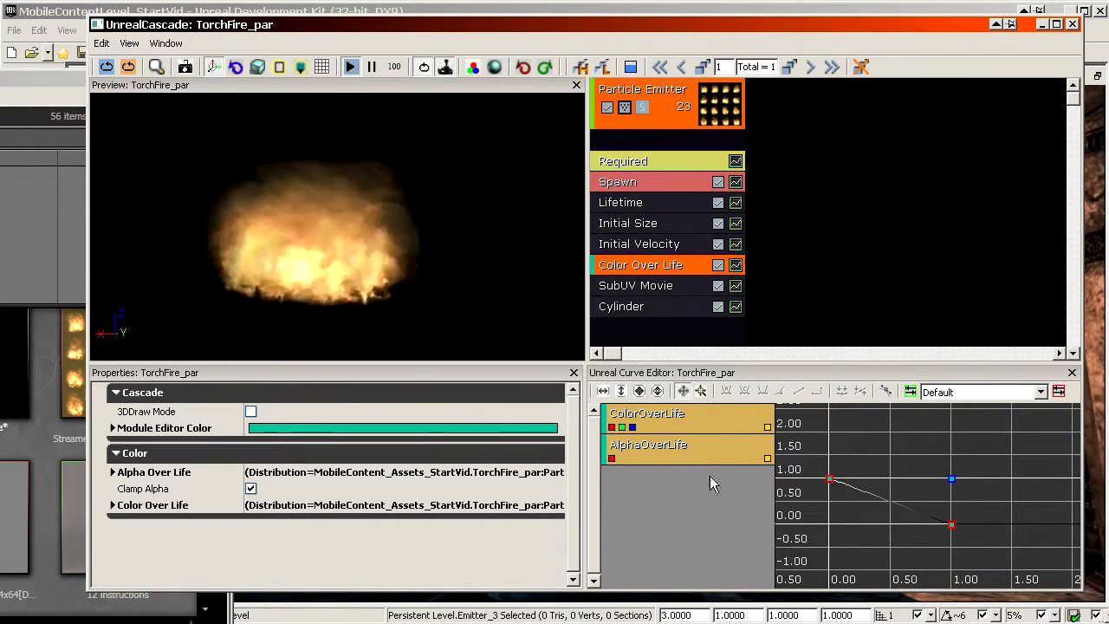
click(767, 427)
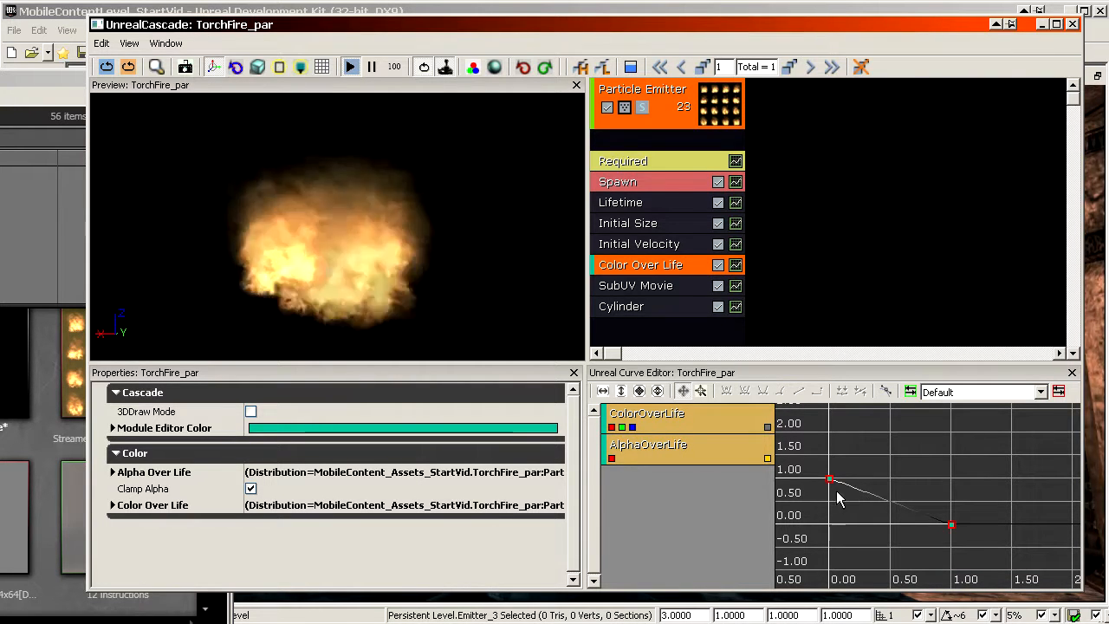
Add a middle key at about 0.43 on the AlphaOverLife curve and set the first key's value to 0.
ctrl+click(884, 501)
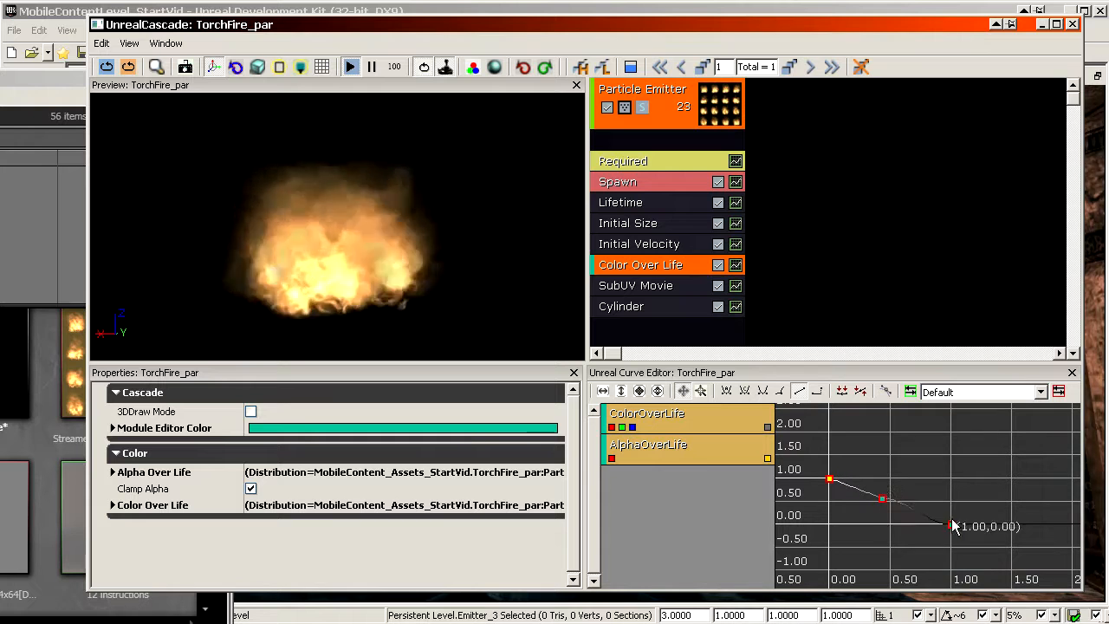
right_click(830, 479)
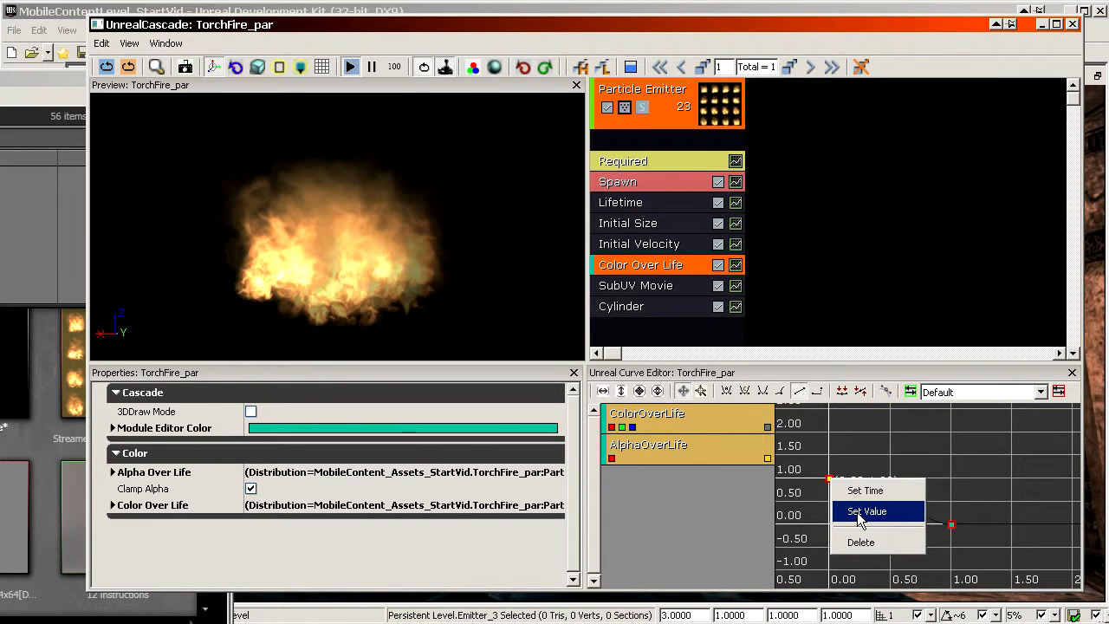
click(861, 512)
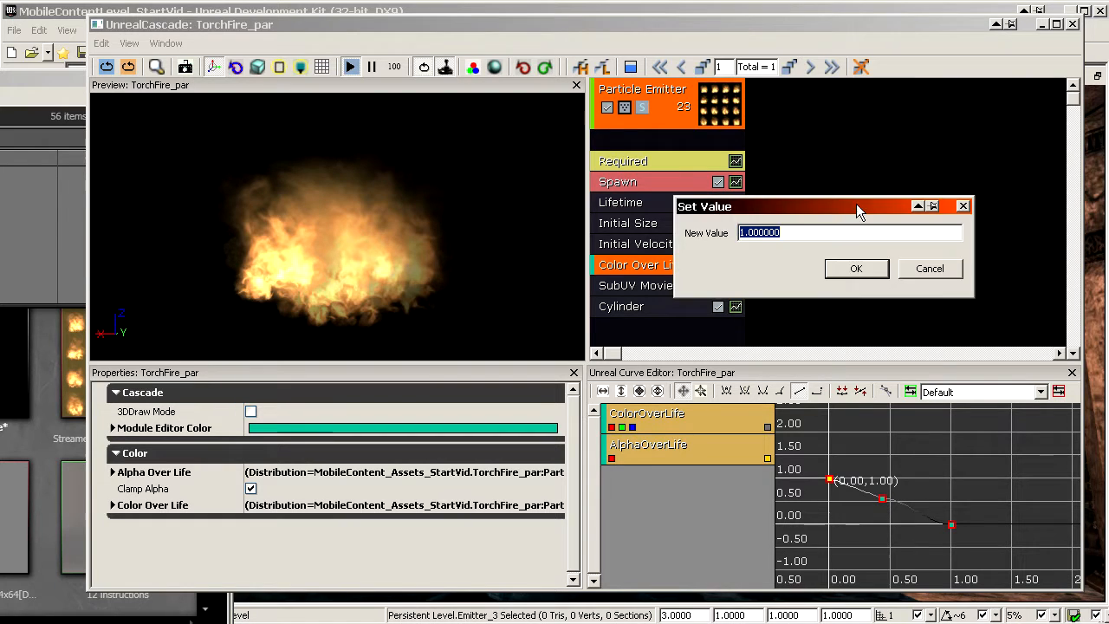
click(856, 269)
Set the value of the AlphaOverLife curve's middle key to 1.
click(882, 499)
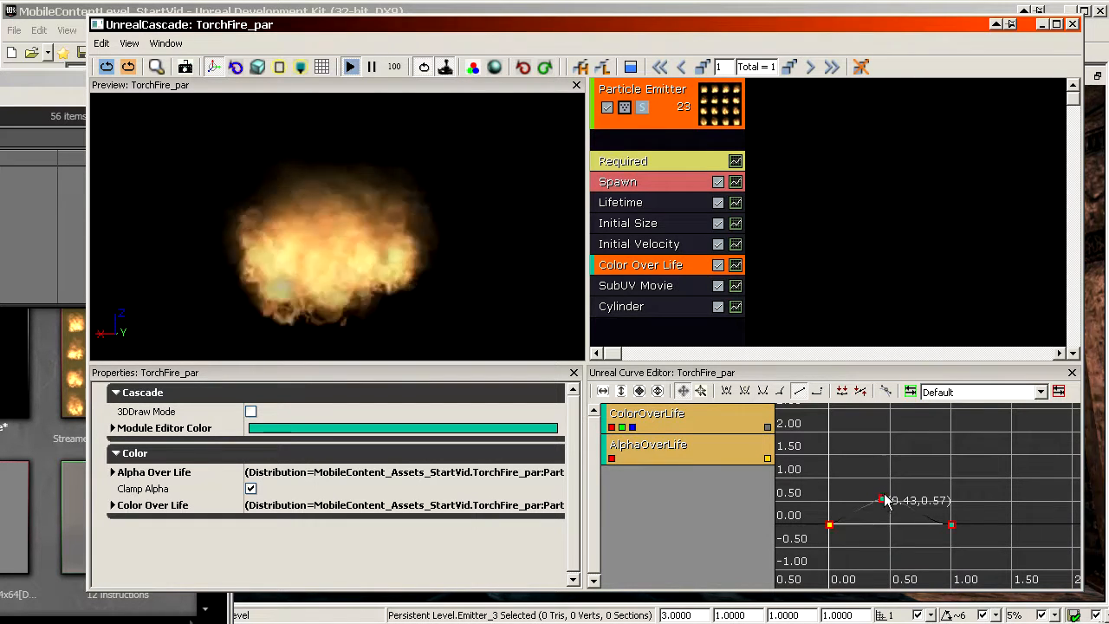
right_click(882, 500)
click(906, 537)
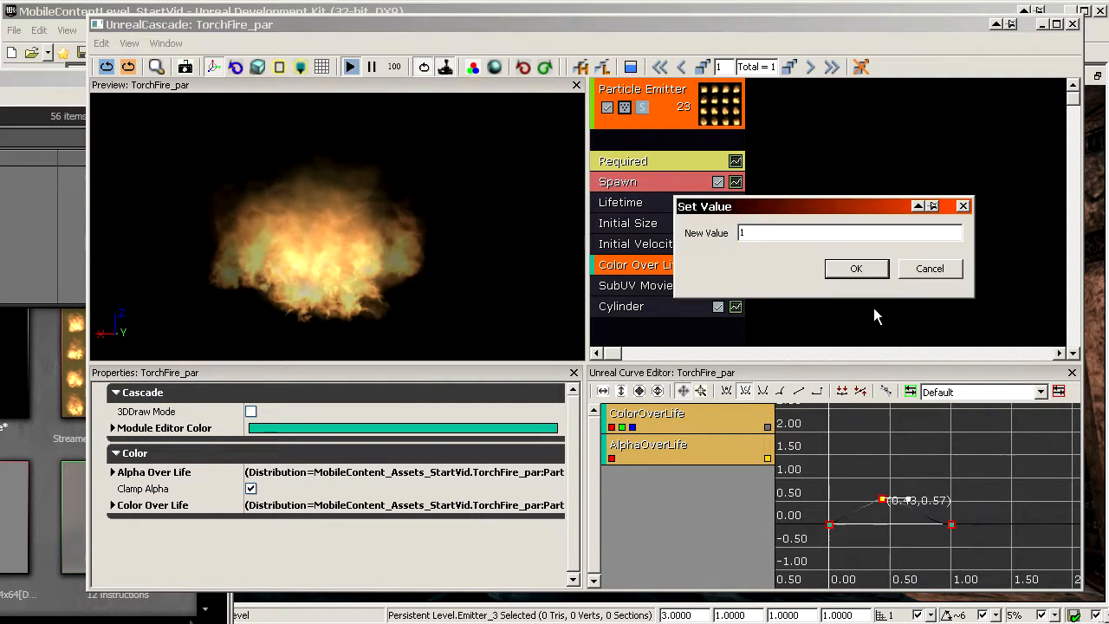
key(Return)
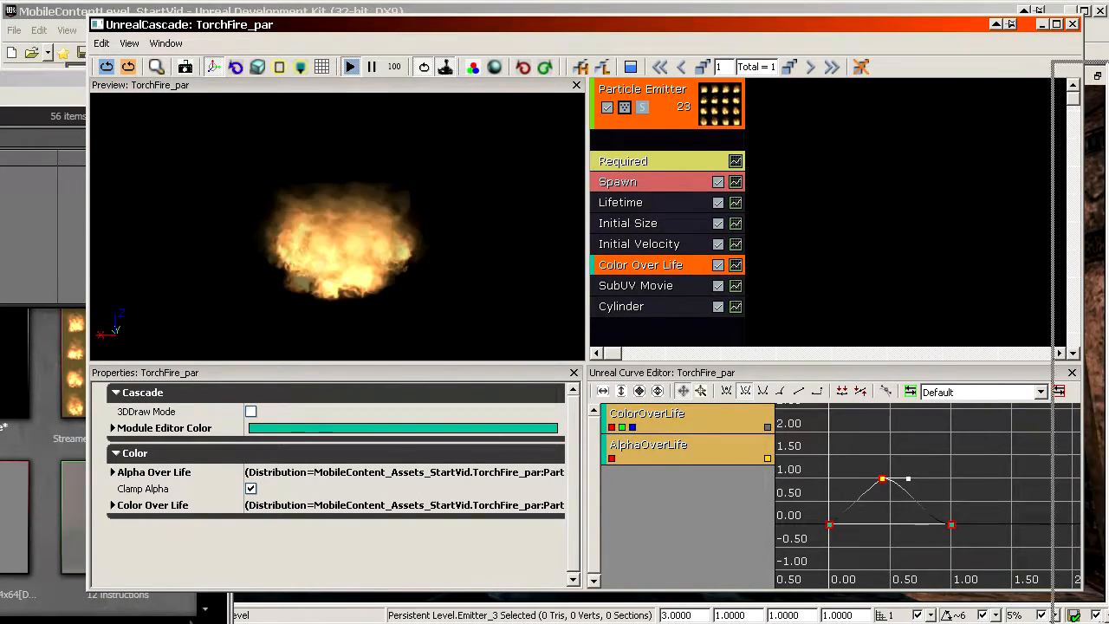
Check the flame in the level viewport, and set the Spawn module's constant rate to 10.
drag(130, 25, 1097, 71)
right_drag(520, 272, 475, 270)
key(g)
drag(1088, 71, 137, 45)
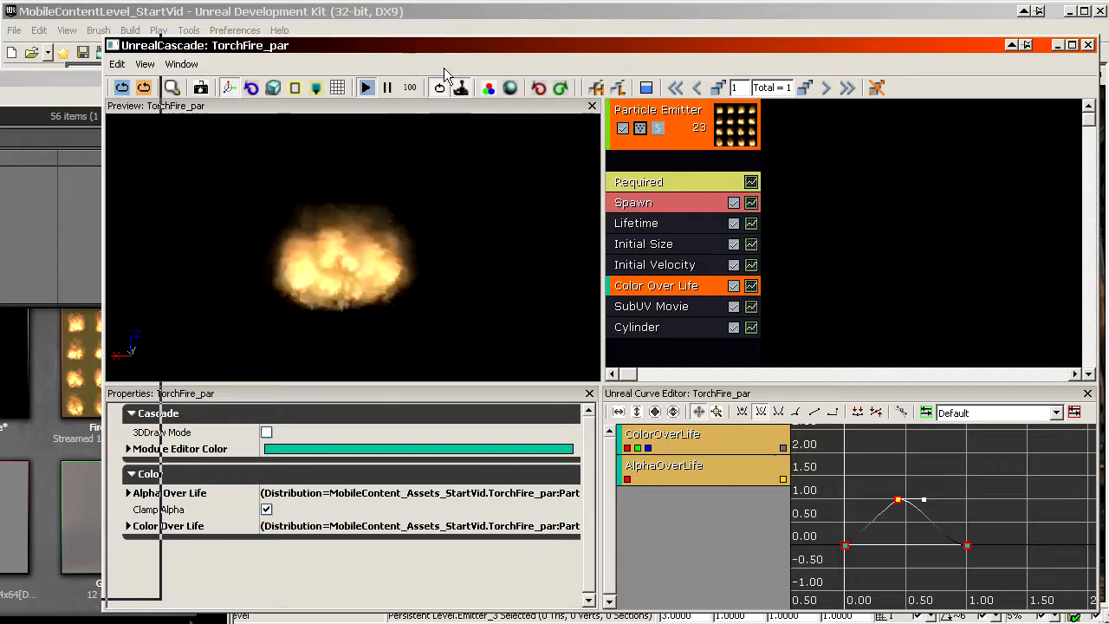
click(658, 202)
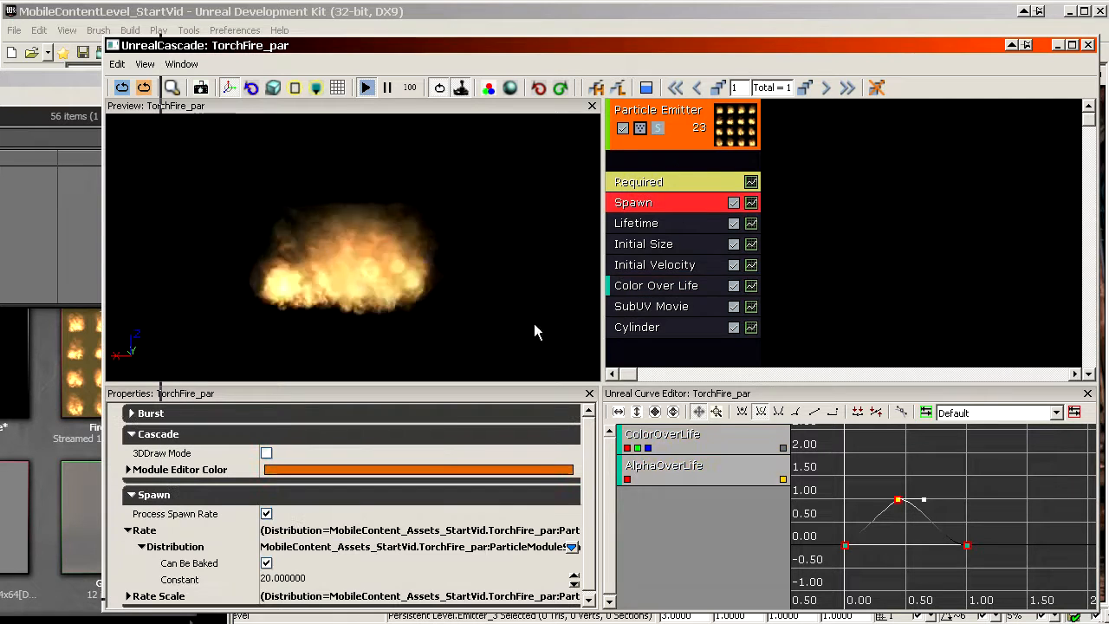
click(269, 581)
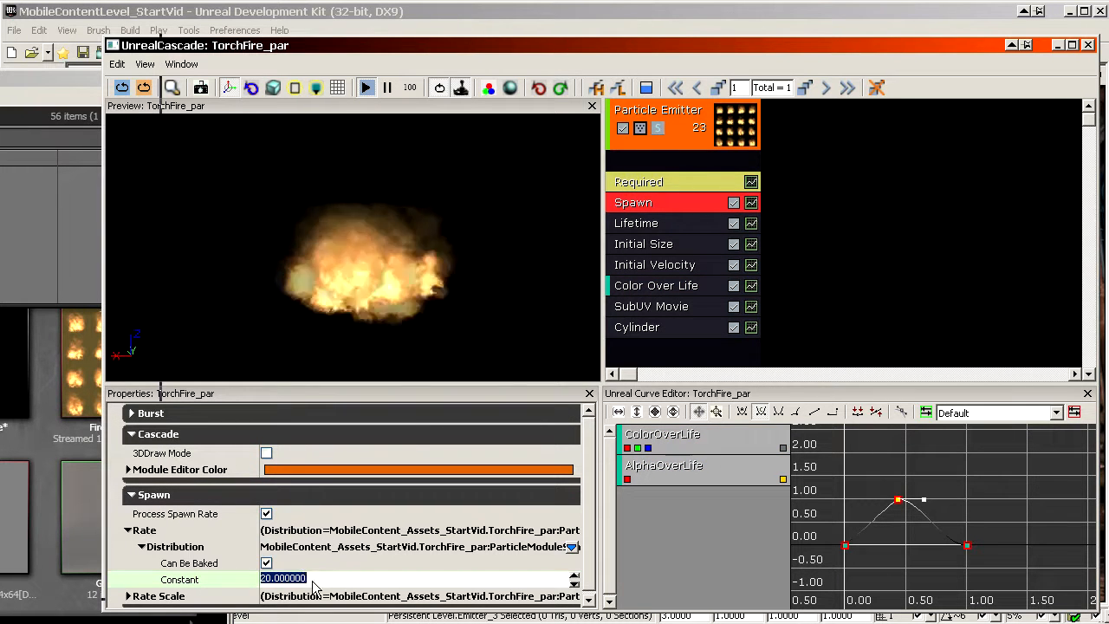
text(10)
key(Return)
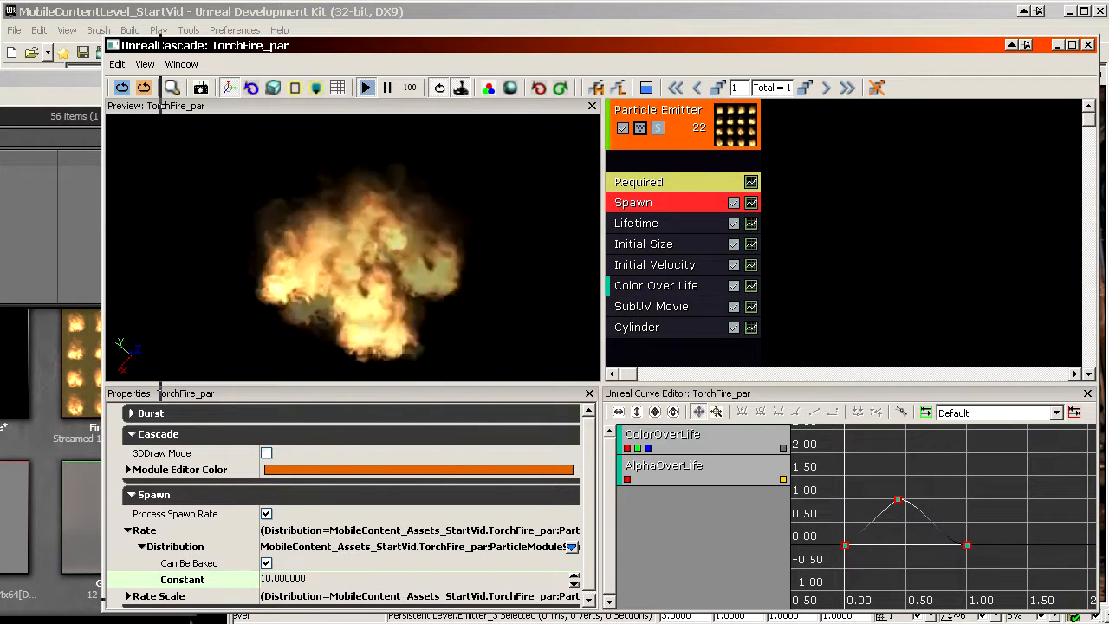
Display the level viewport in Shader Complexity mode and examine the rendering cost of the torch fire.
click(340, 582)
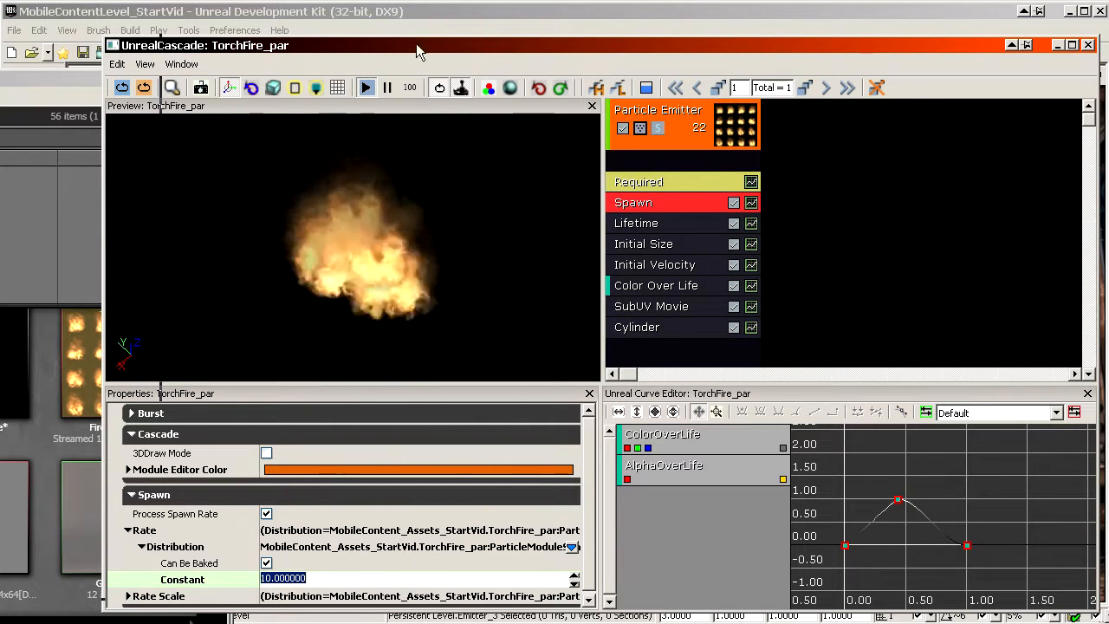
drag(416, 48, 1108, 40)
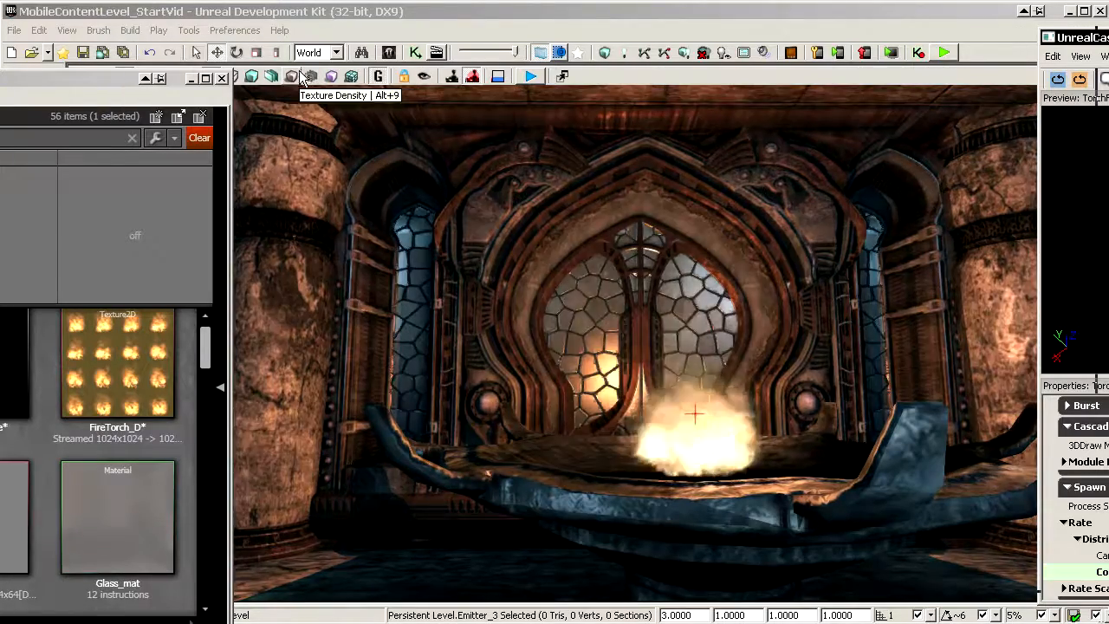
click(331, 76)
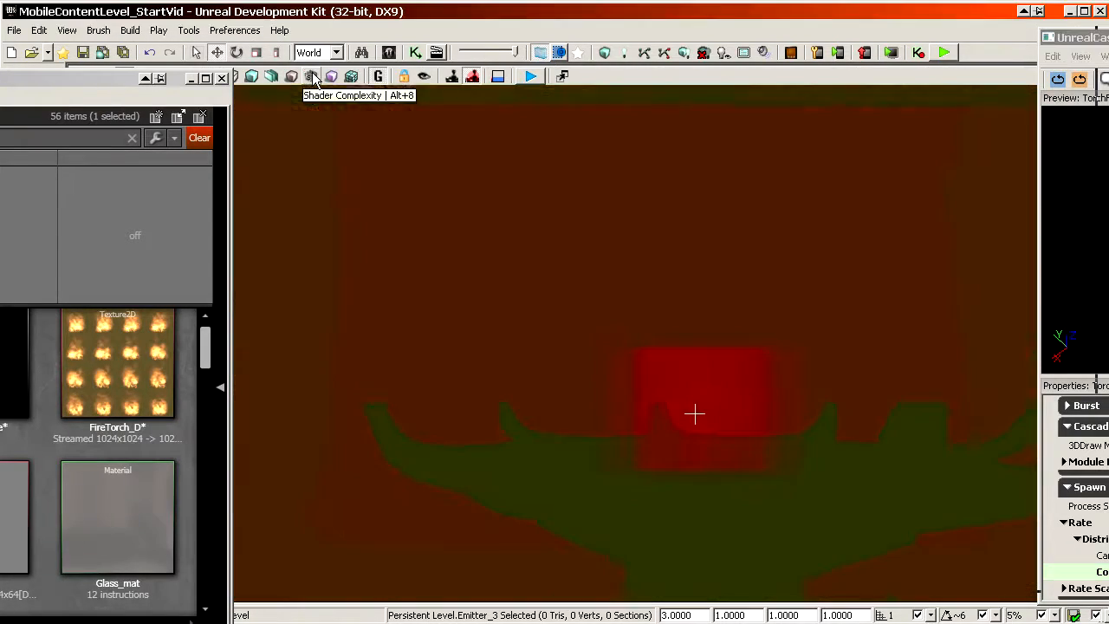
mouse_move(543, 219)
mouse_down()
mouse_move(554, 217)
mouse_move(543, 219)
mouse_up()
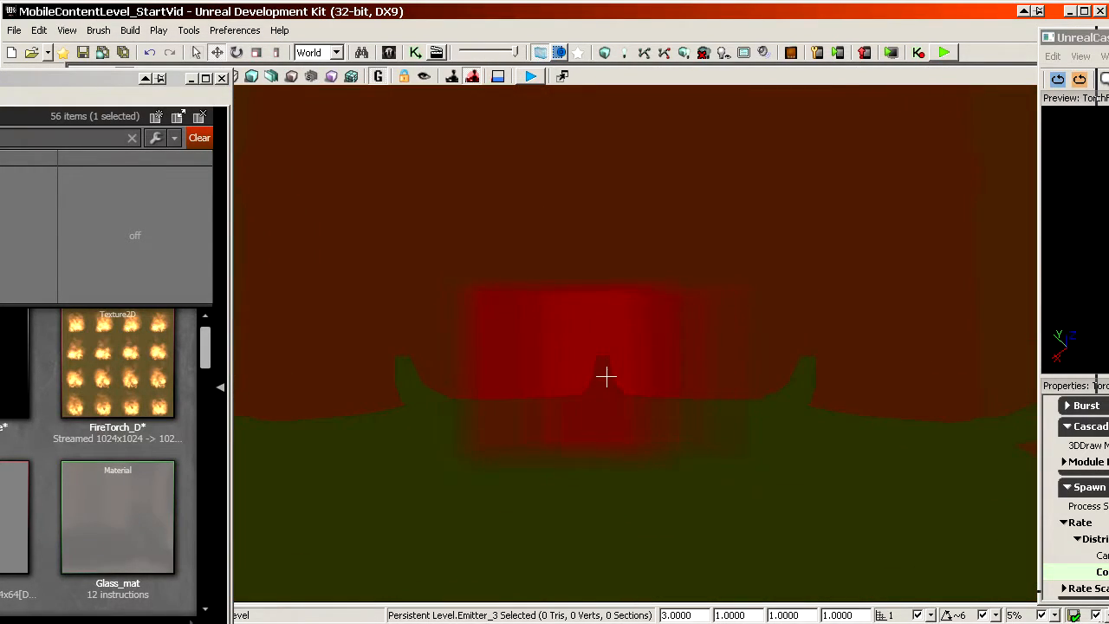
Compare the fire's shader complexity at constant spawn rates of 50 and 150, and restore the rate to 10.
drag(1108, 44, 952, 35)
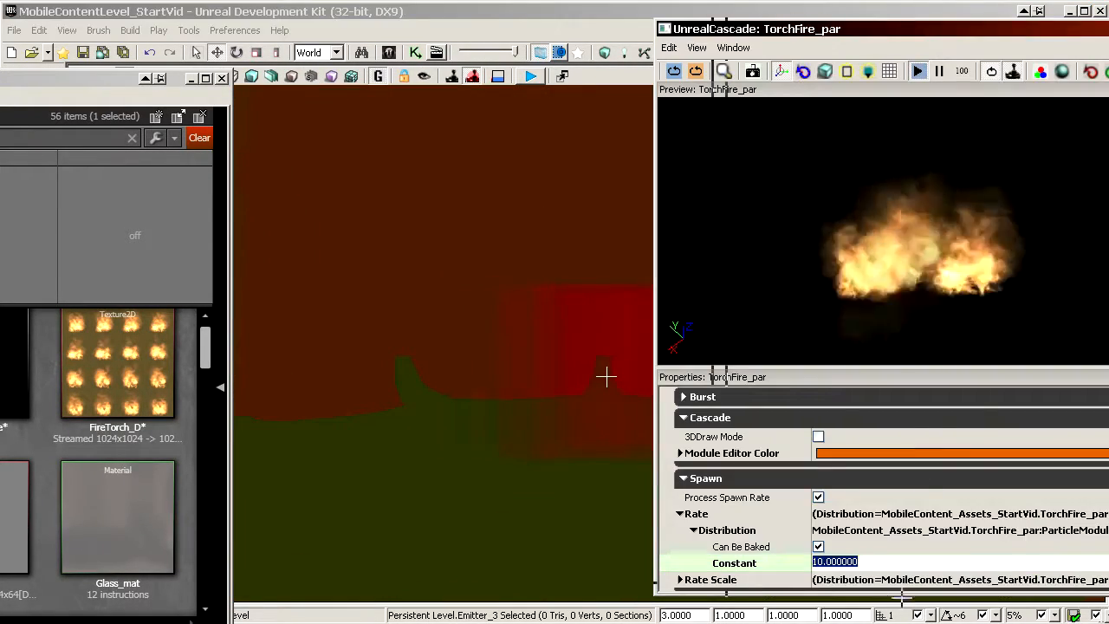
key(Return)
click(567, 376)
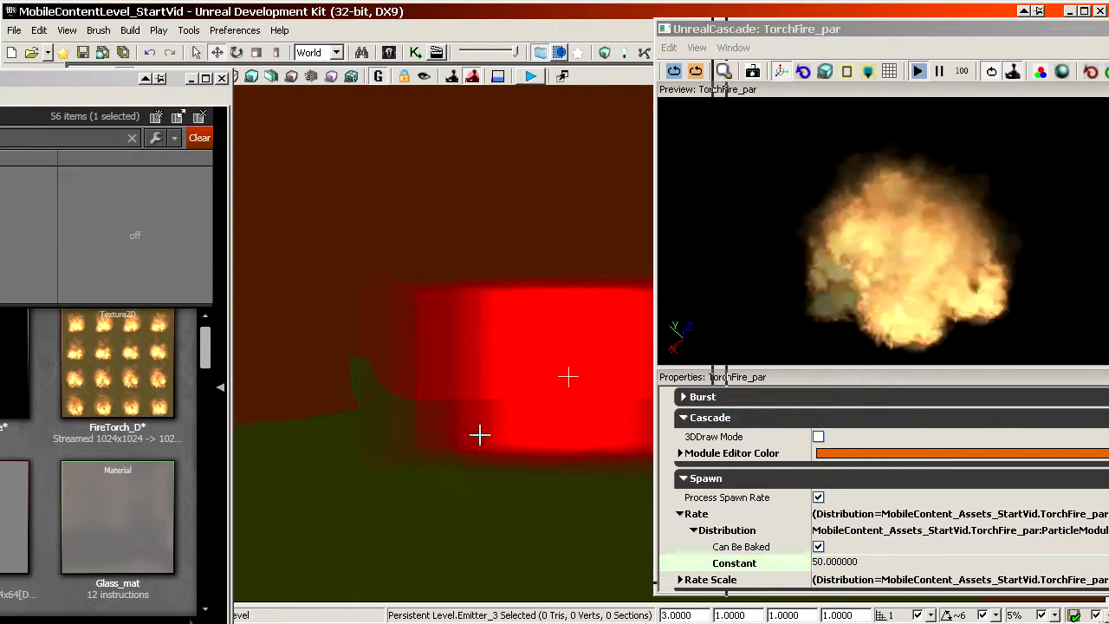
click(866, 563)
text(150)
key(Return)
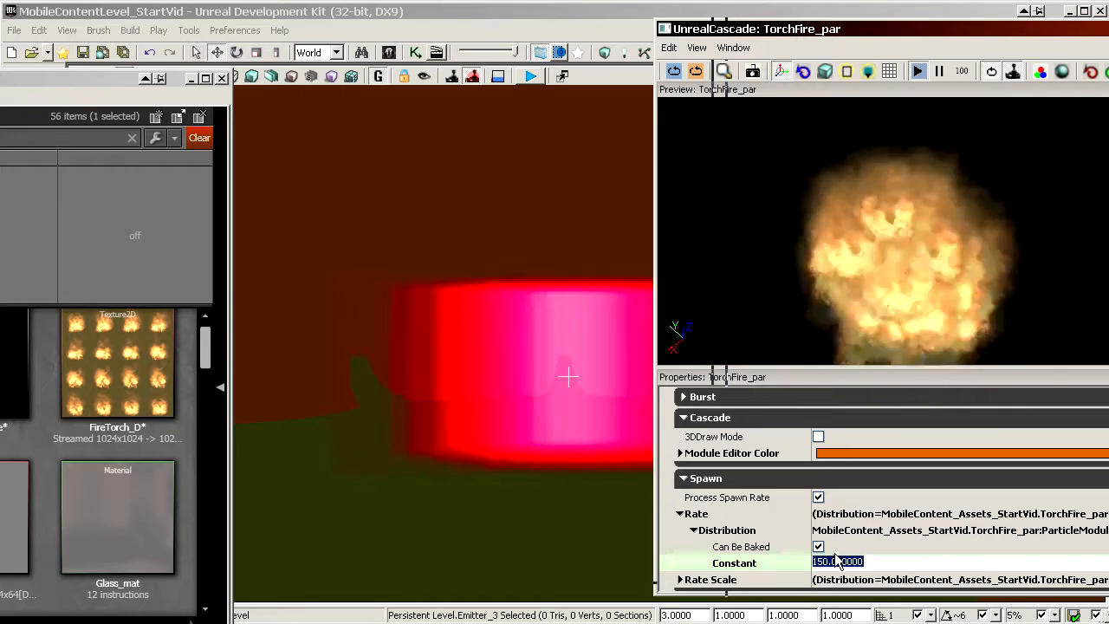
text(10)
key(Return)
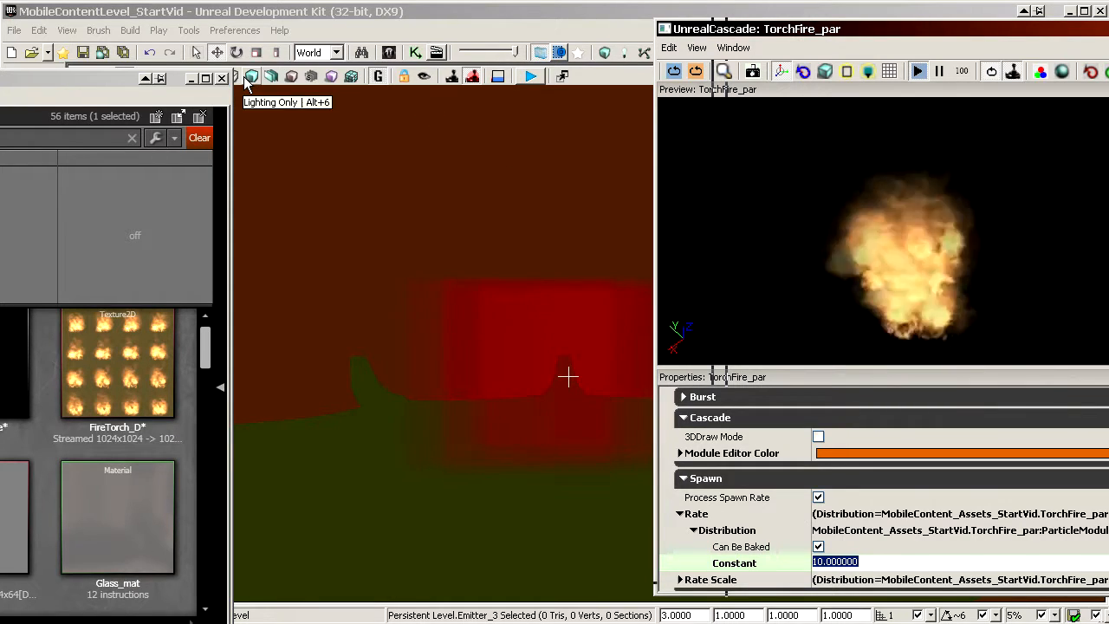
Switch the level viewport to Unlit mode and view the fire in the brazier from another angle.
drag(134, 84, 61, 81)
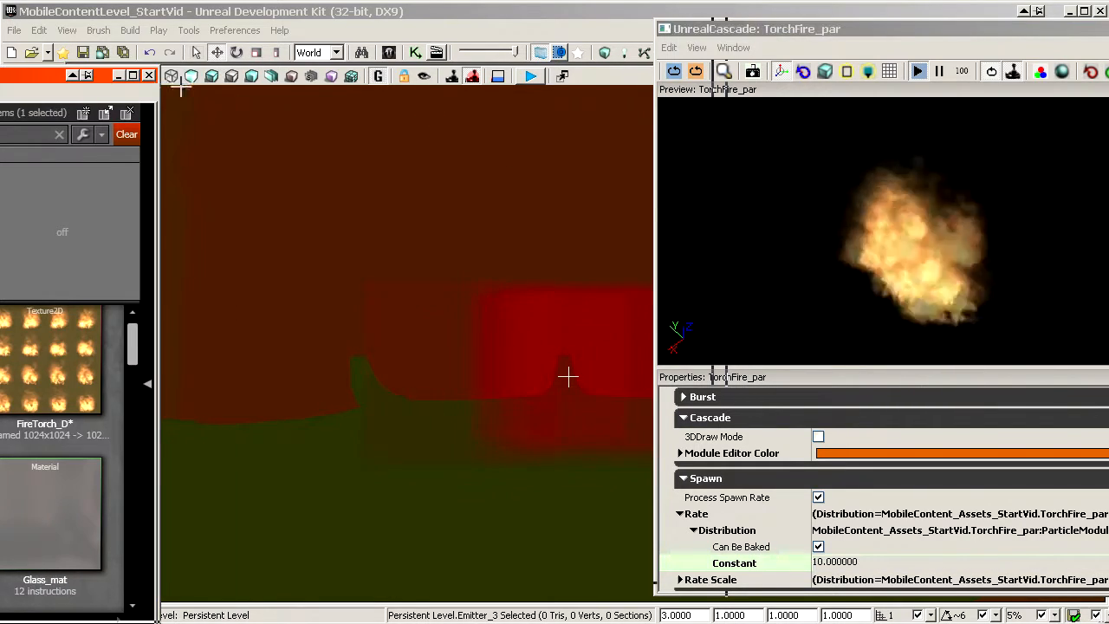
click(192, 77)
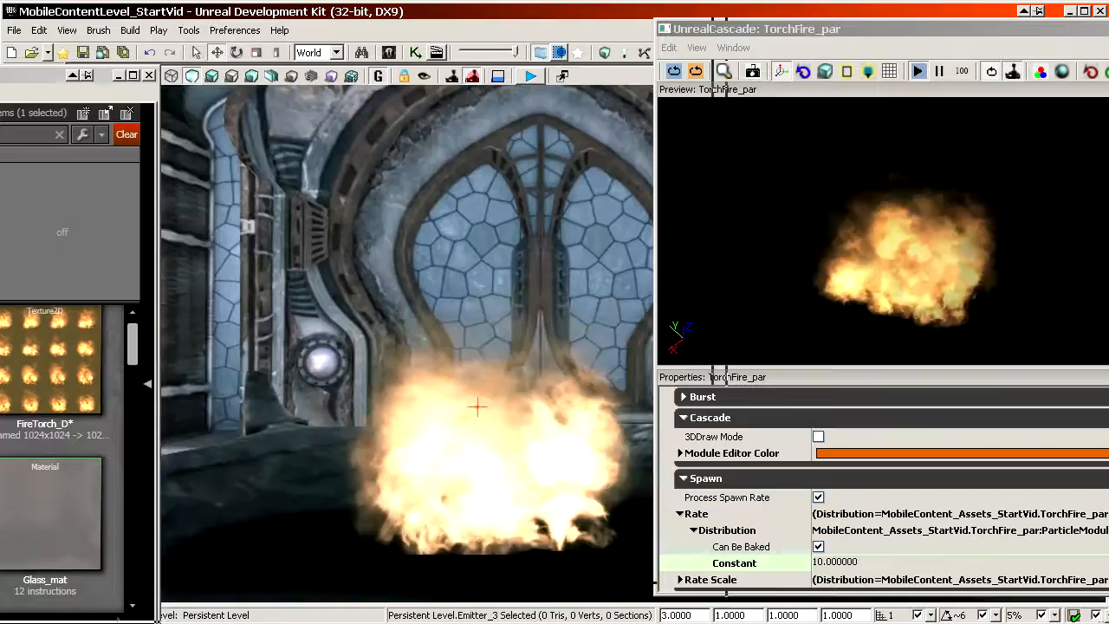
right_drag(408, 343, 373, 338)
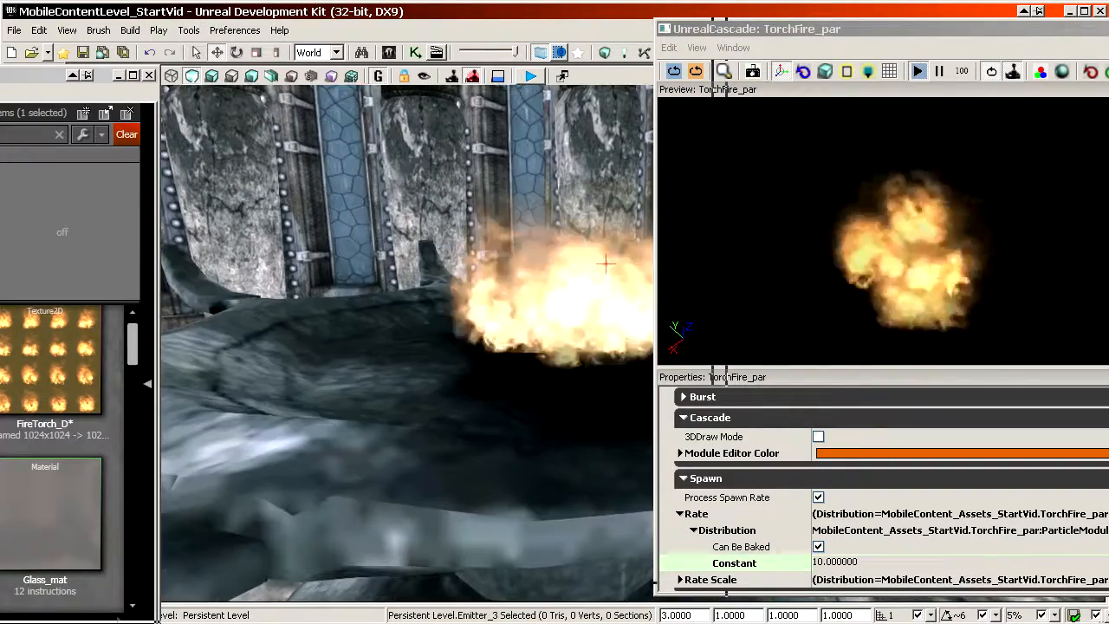
Add a Size By Life module to the Particle Emitter in TorchFire_par and select it.
drag(904, 29, 295, 29)
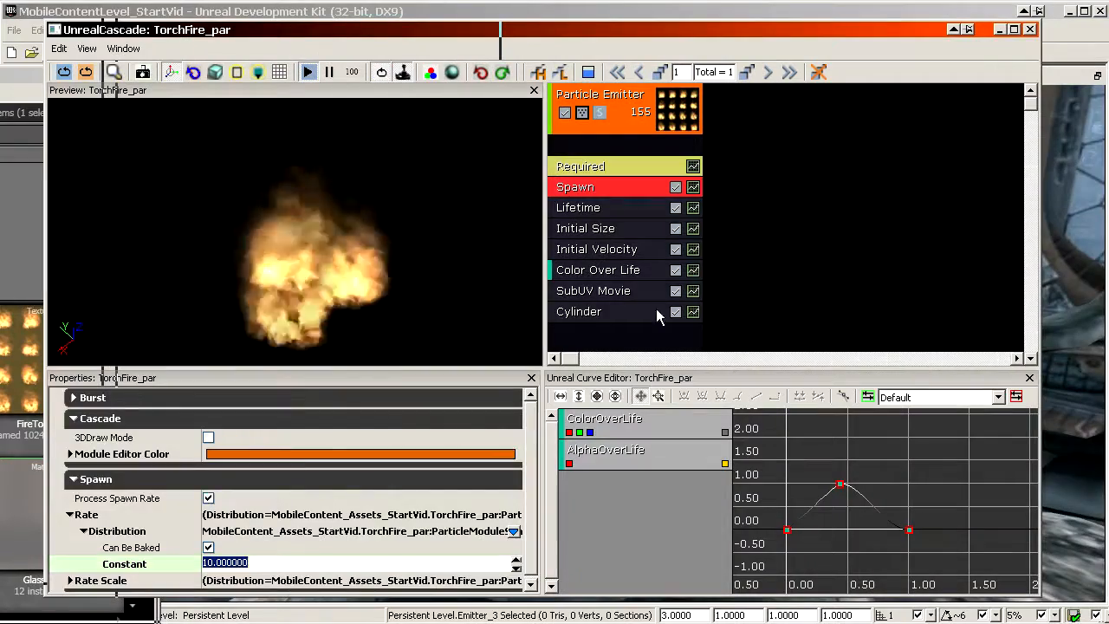
click(611, 344)
right_click(601, 342)
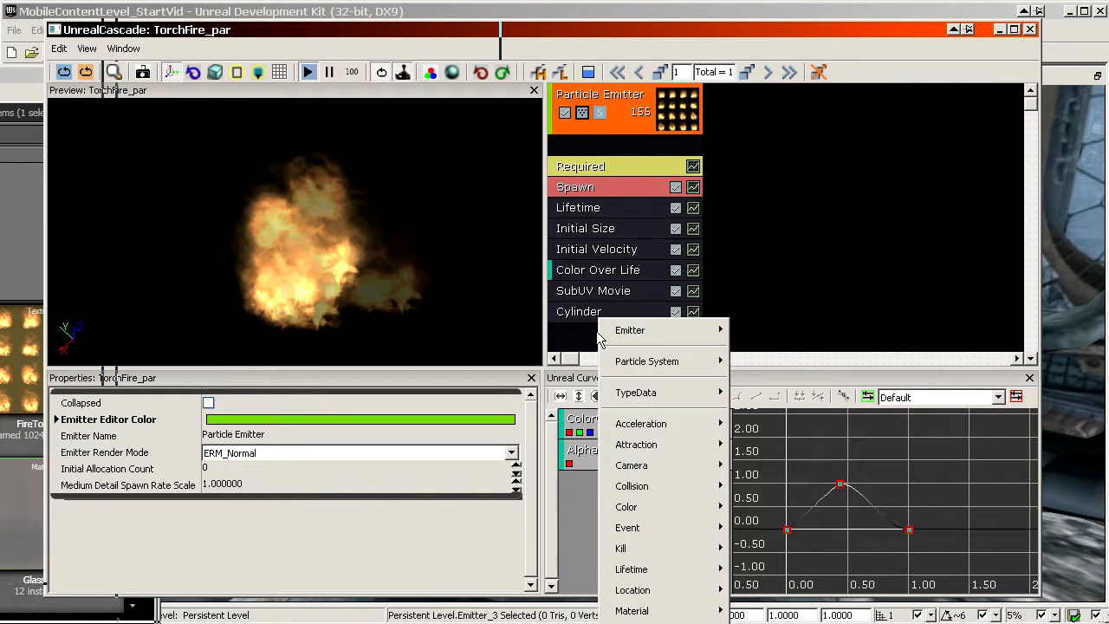
right_click(611, 105)
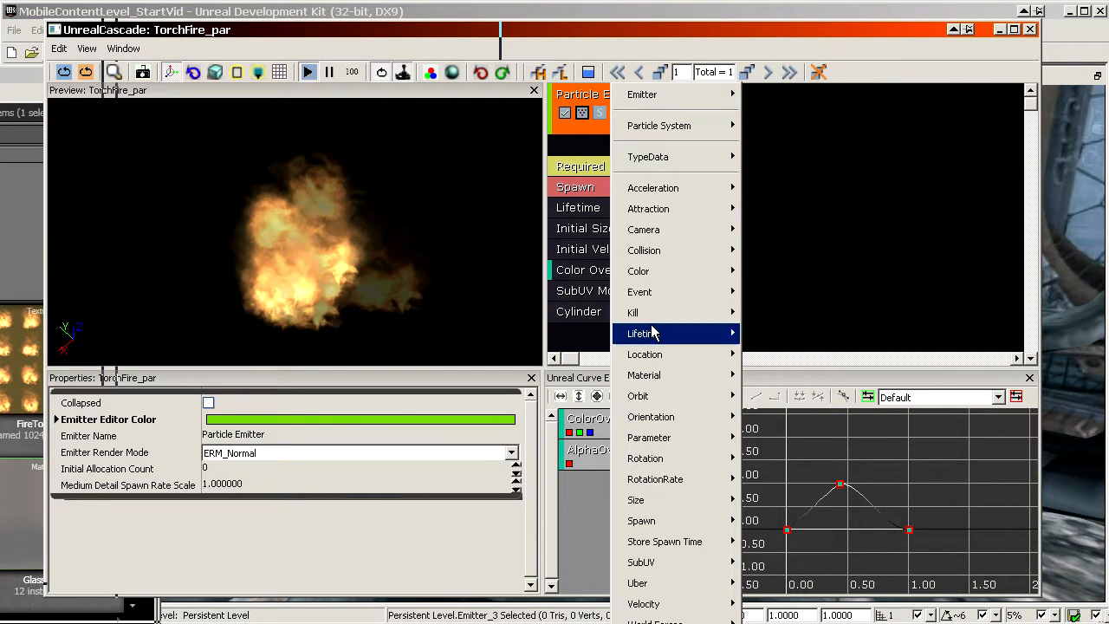
click(660, 503)
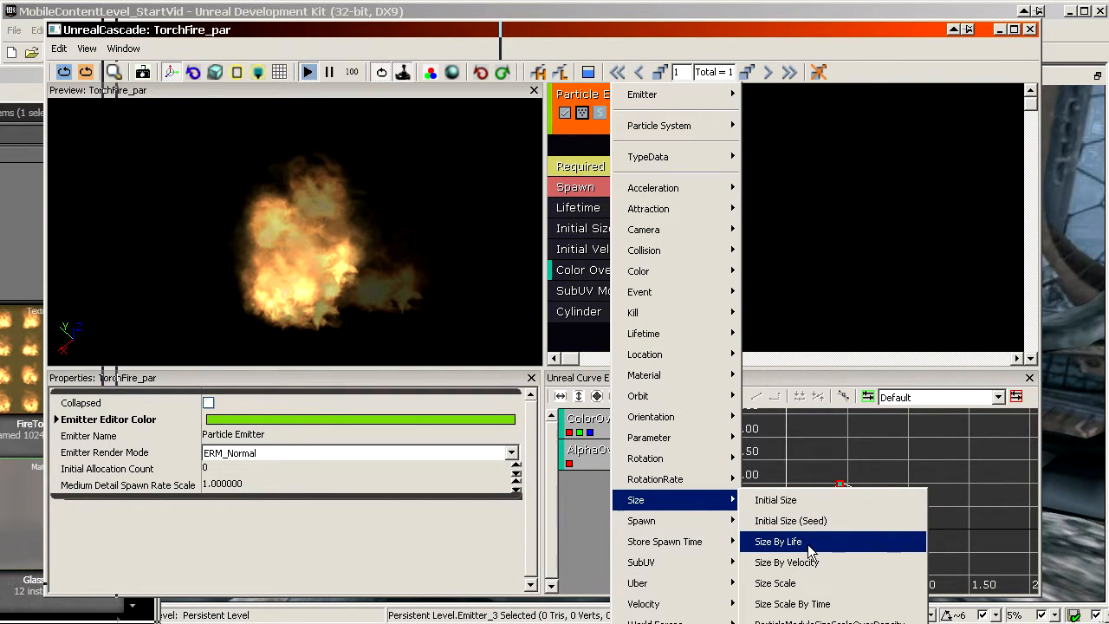
click(809, 546)
click(616, 338)
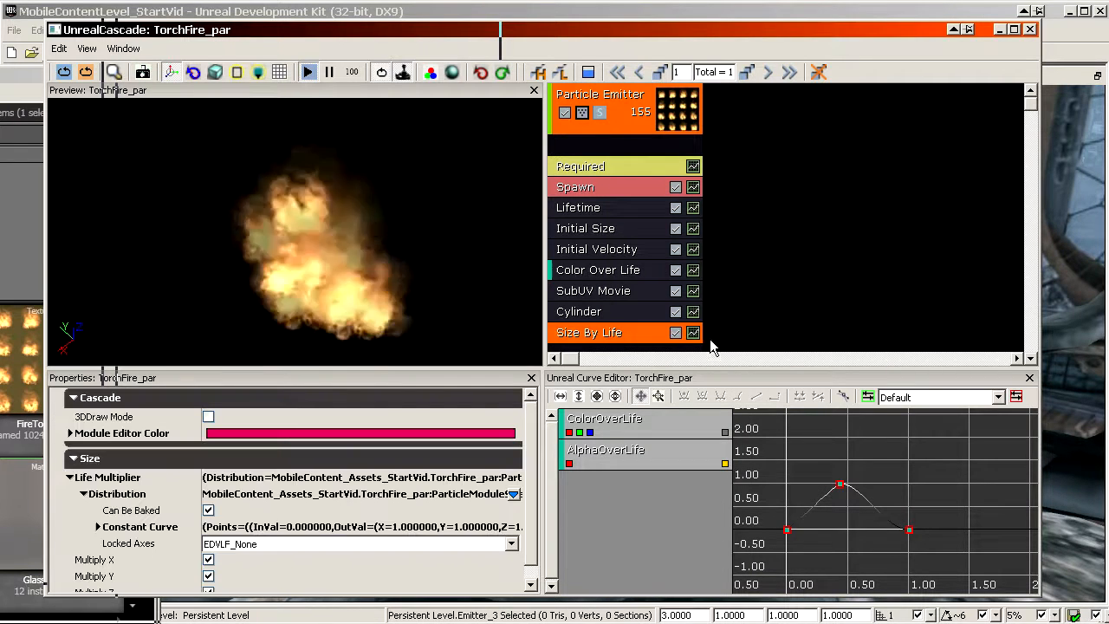
Show the Size By Life module's curve in the Curve Editor and set its Locked Axes to EDVLF_XYZ.
click(693, 334)
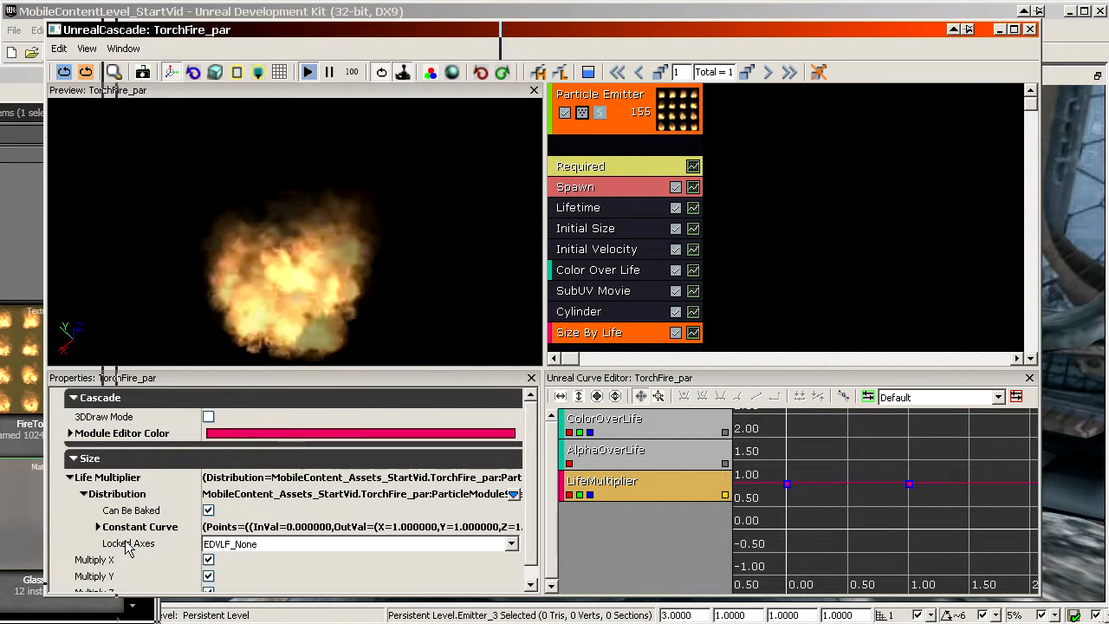
click(260, 544)
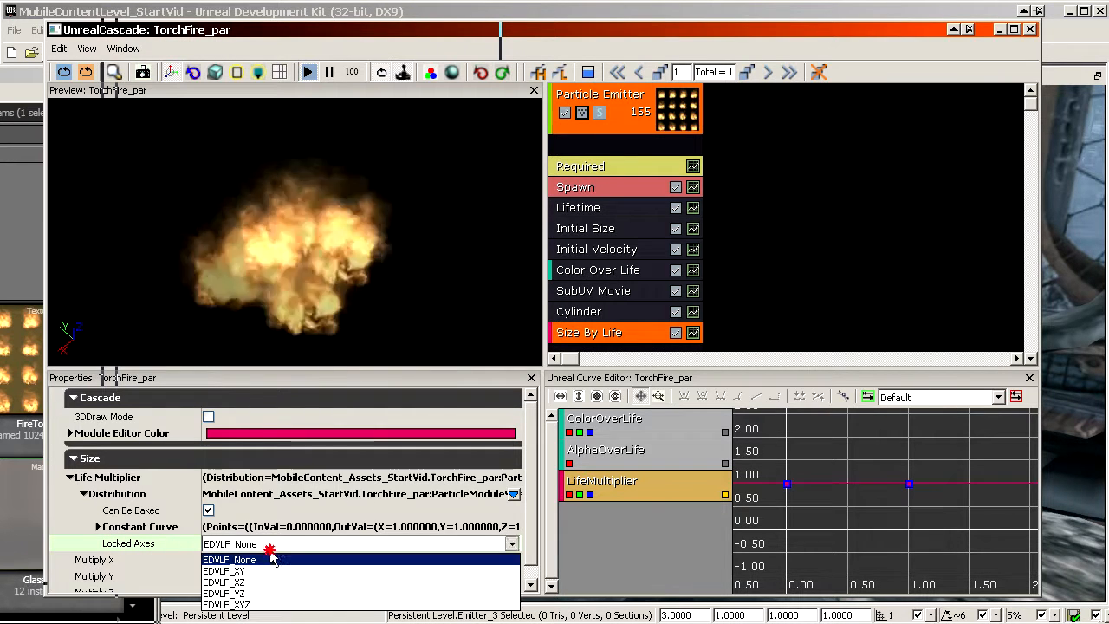
click(248, 604)
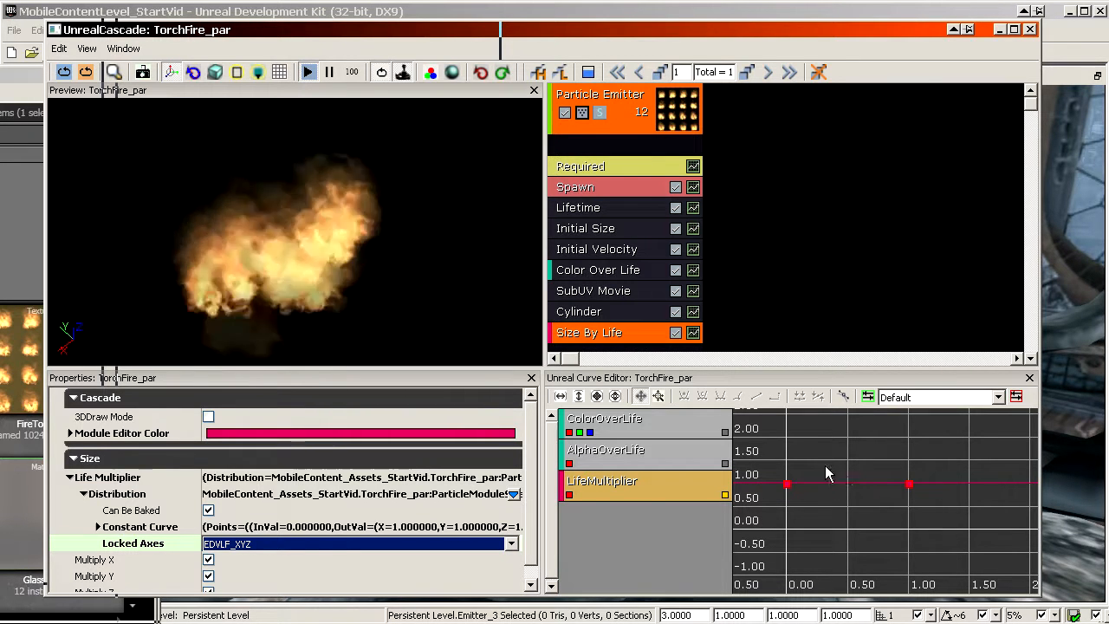
Set the value of the LifeMultiplier curve's key at time 1.00 to 2.
click(908, 485)
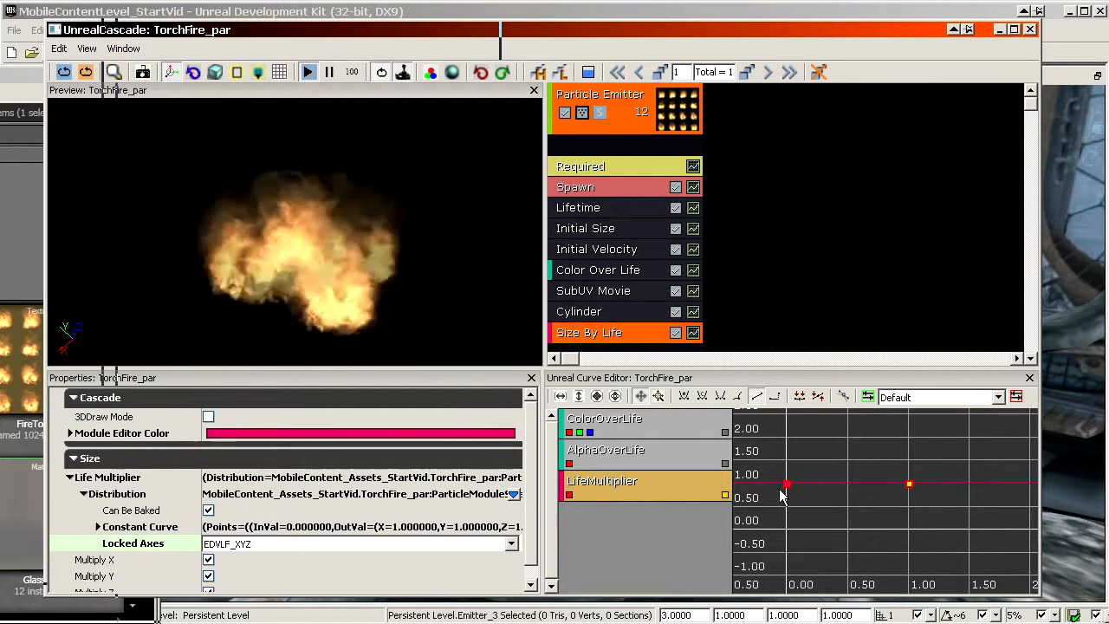
click(789, 486)
right_click(908, 486)
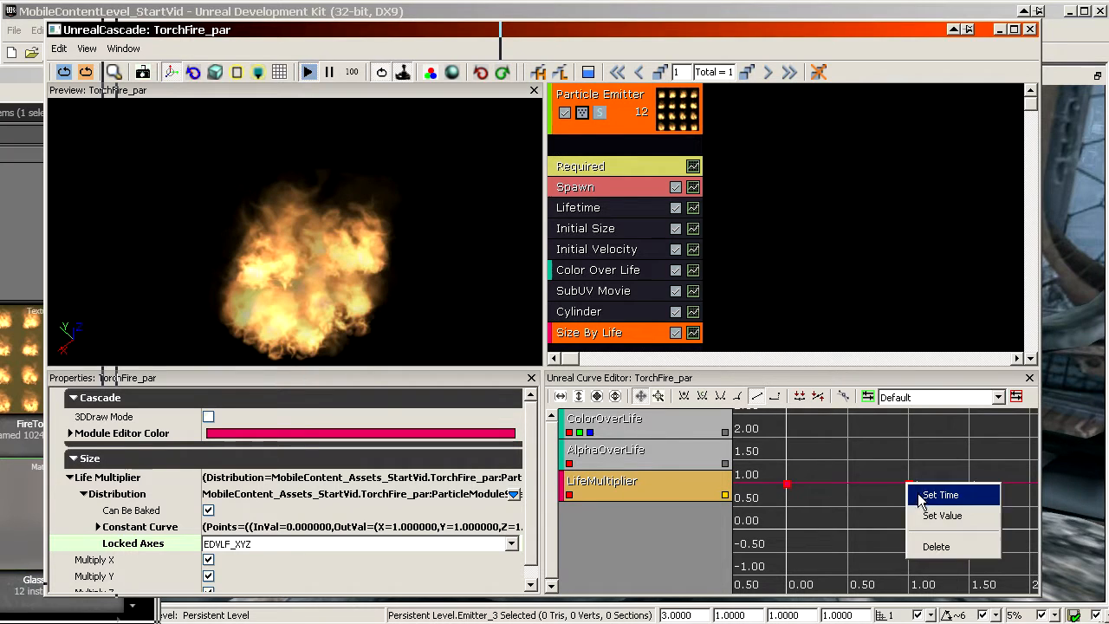
click(945, 516)
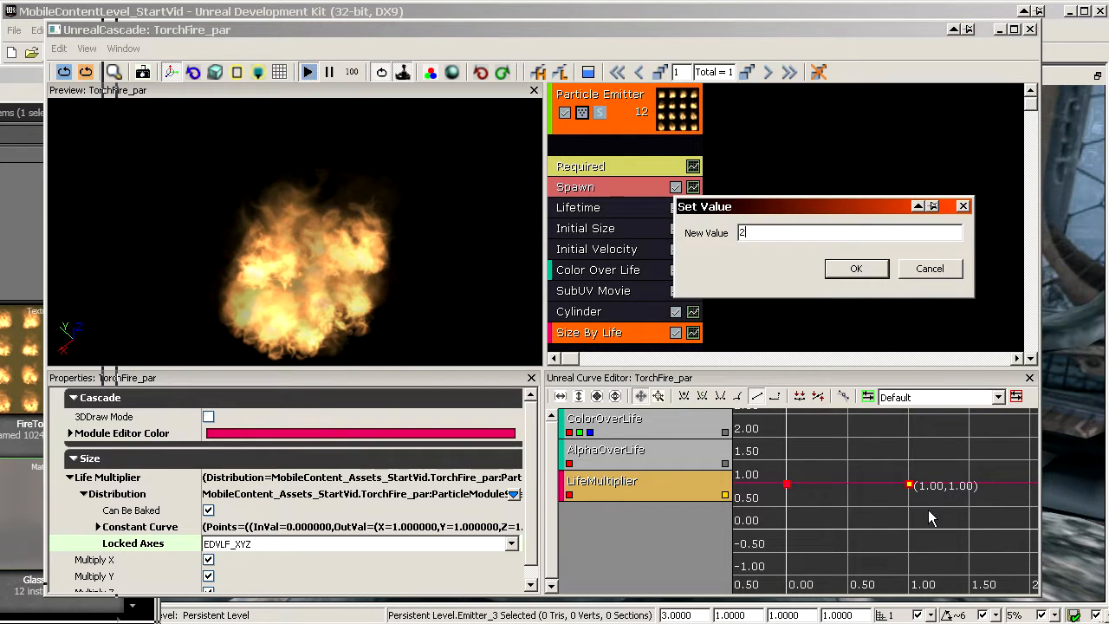
key(Return)
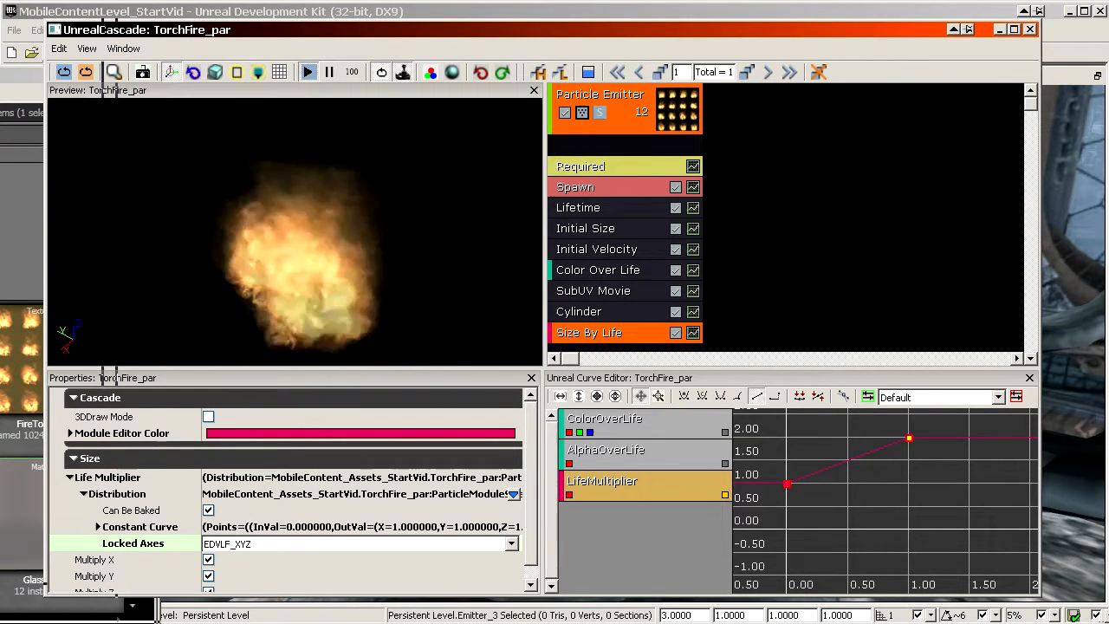
Inspect the growing fire in the level viewport from above the brazier, with editor icons hidden.
drag(972, 98, 1108, 97)
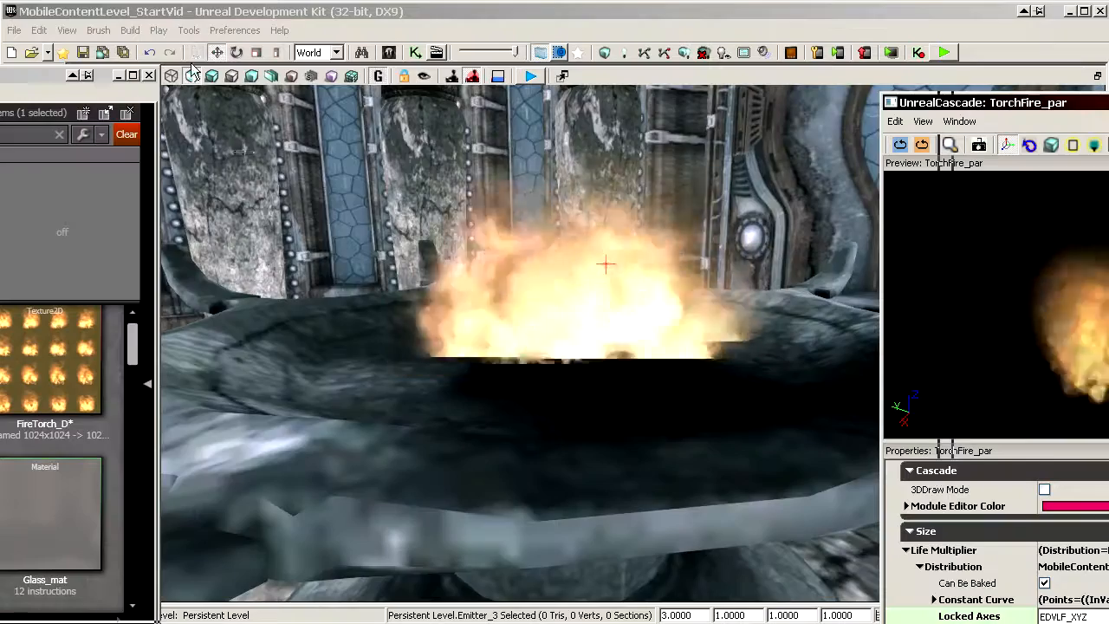
drag(604, 263, 497, 322)
key(g)
mouse_move(628, 284)
right_down()
mouse_move(628, 390)
mouse_move(627, 284)
right_up()
drag(628, 284, 501, 243)
mouse_move(501, 244)
right_down()
mouse_move(589, 174)
mouse_move(674, 232)
mouse_move(630, 312)
mouse_move(500, 248)
right_up()
key(g)
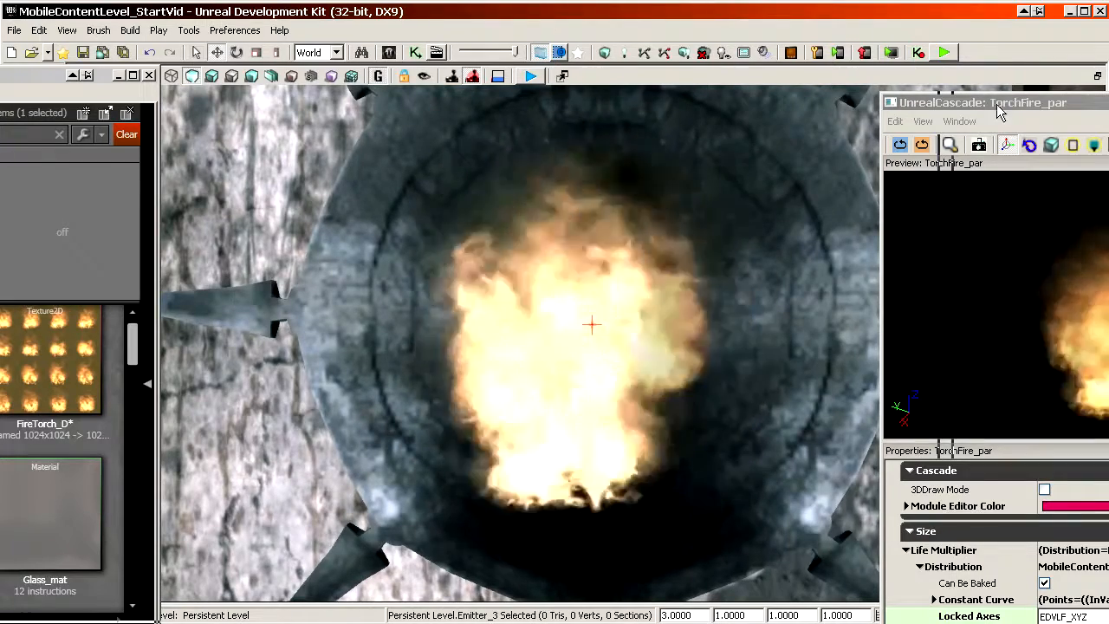
Add a Lock Axis orientation module to the Particle Emitter and set its Lock Axis Flags to EPAL_ROTATE_Z.
drag(999, 105, 136, 48)
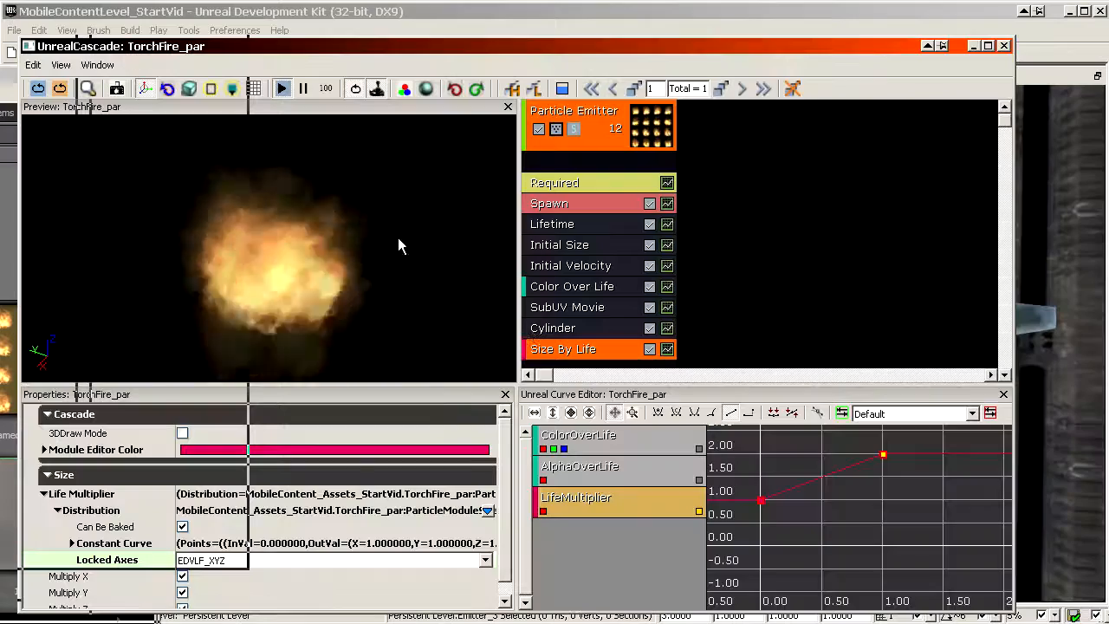
right_click(590, 124)
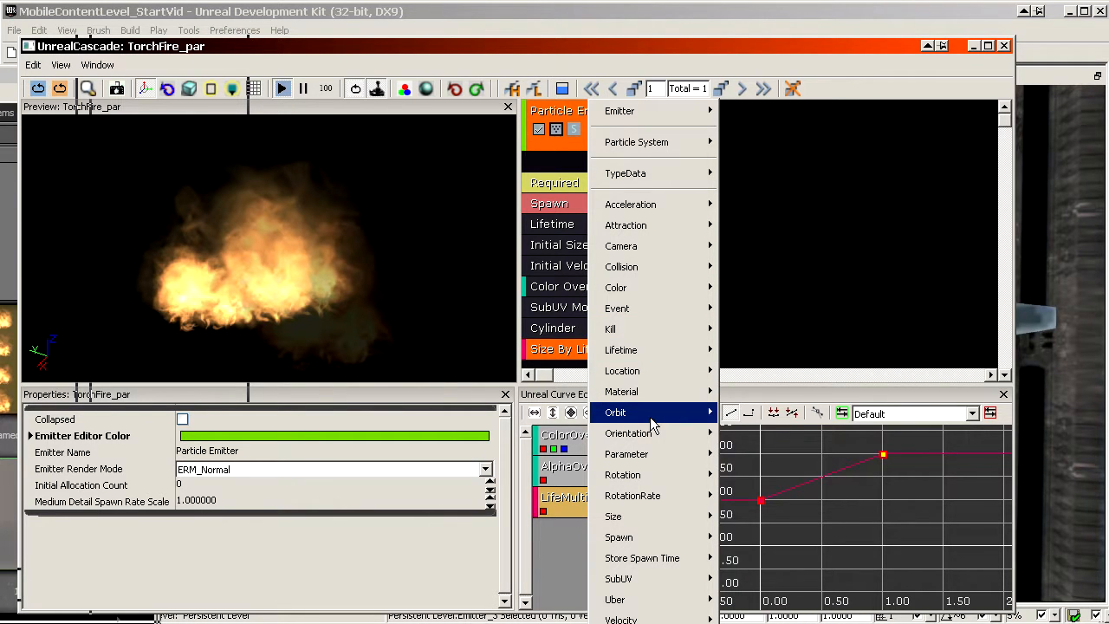
click(756, 433)
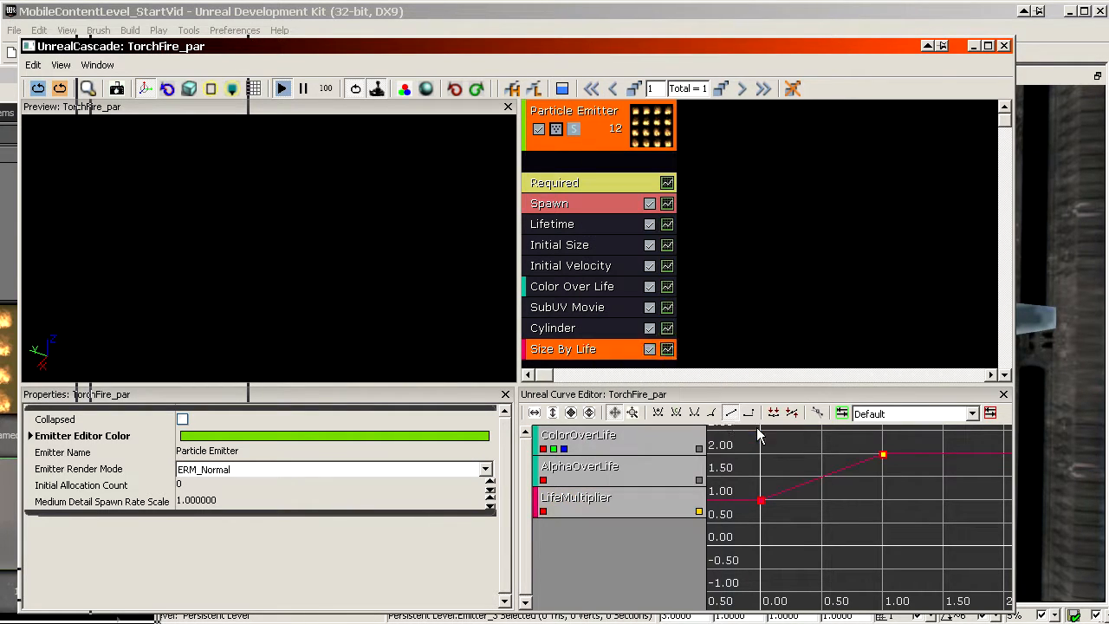
drag(1001, 129, 999, 141)
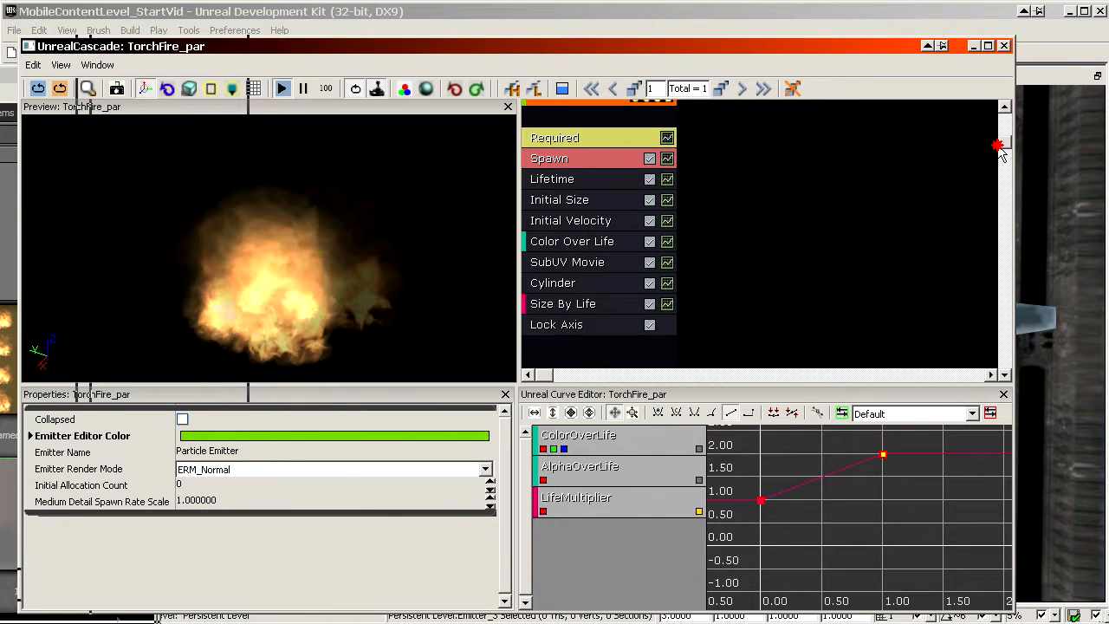
click(576, 325)
click(302, 495)
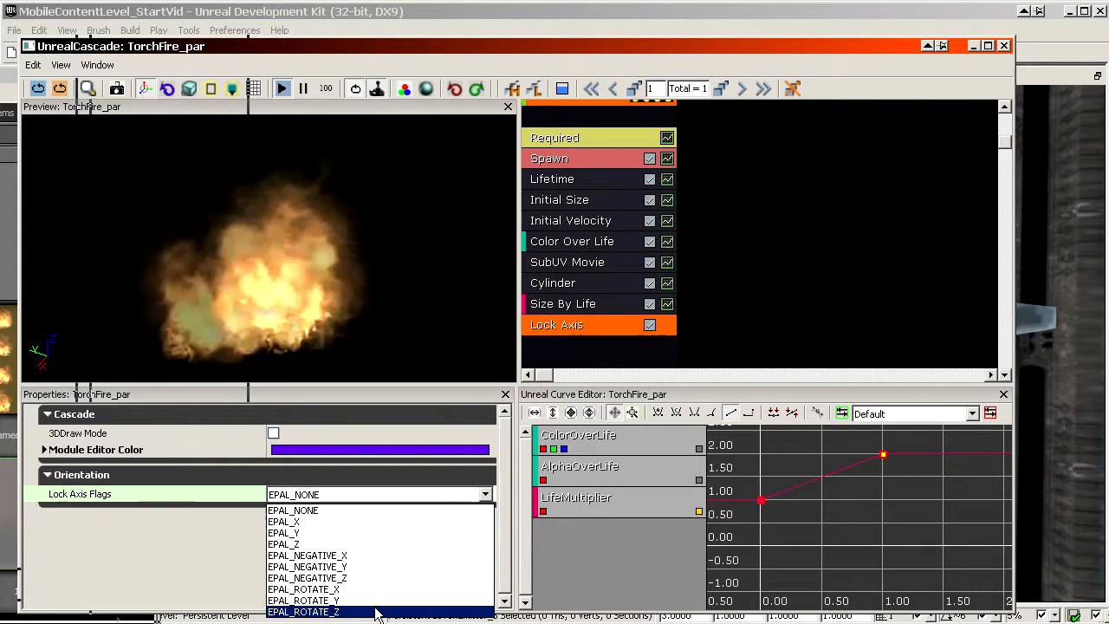
click(347, 612)
drag(269, 226, 303, 302)
Clear the level viewport of overlapping windows and examine the axis-locked fire in the brazier from several angles.
drag(375, 46, 1108, 39)
drag(684, 305, 554, 141)
mouse_move(555, 286)
right_down()
mouse_move(586, 373)
mouse_move(568, 386)
mouse_move(624, 347)
mouse_move(598, 295)
mouse_move(581, 303)
mouse_move(598, 273)
right_up()
right_drag(668, 303, 681, 296)
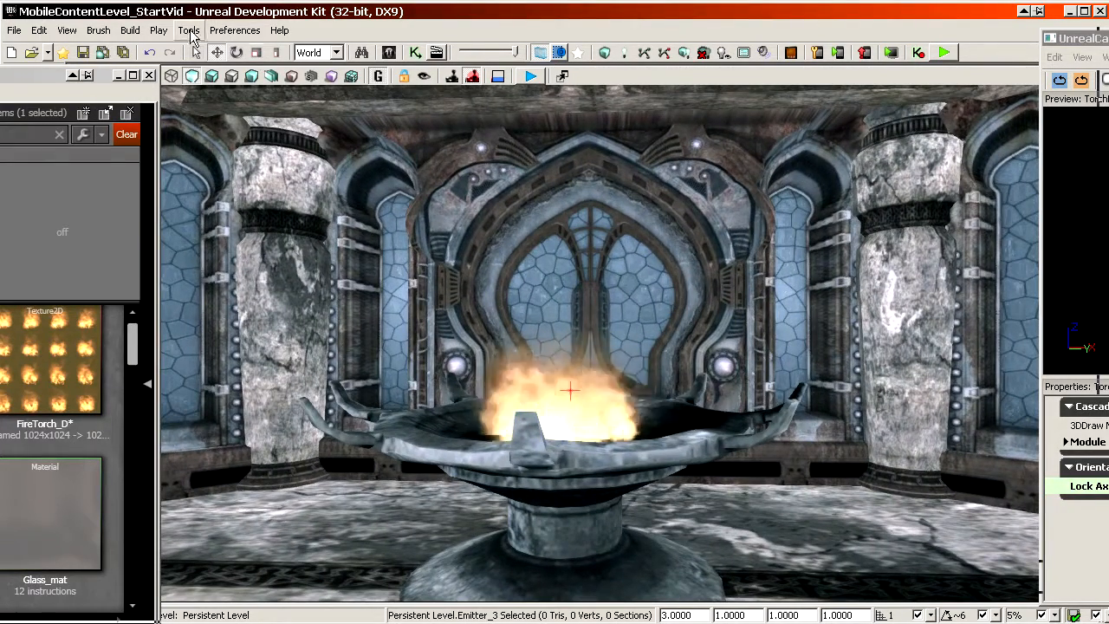
drag(2, 76, 0, 119)
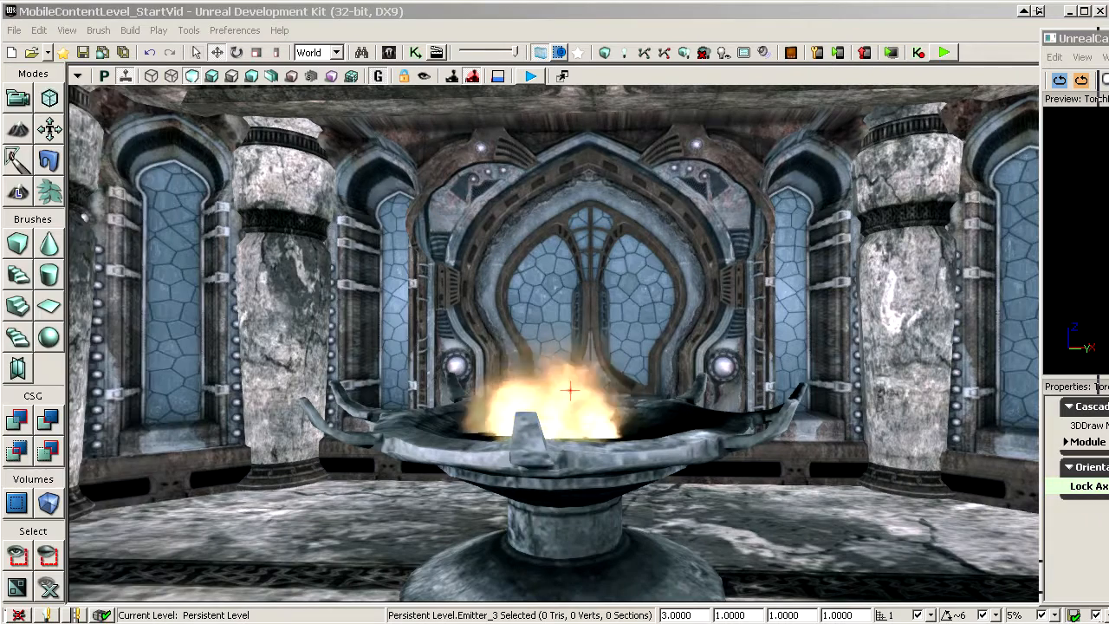
click(569, 392)
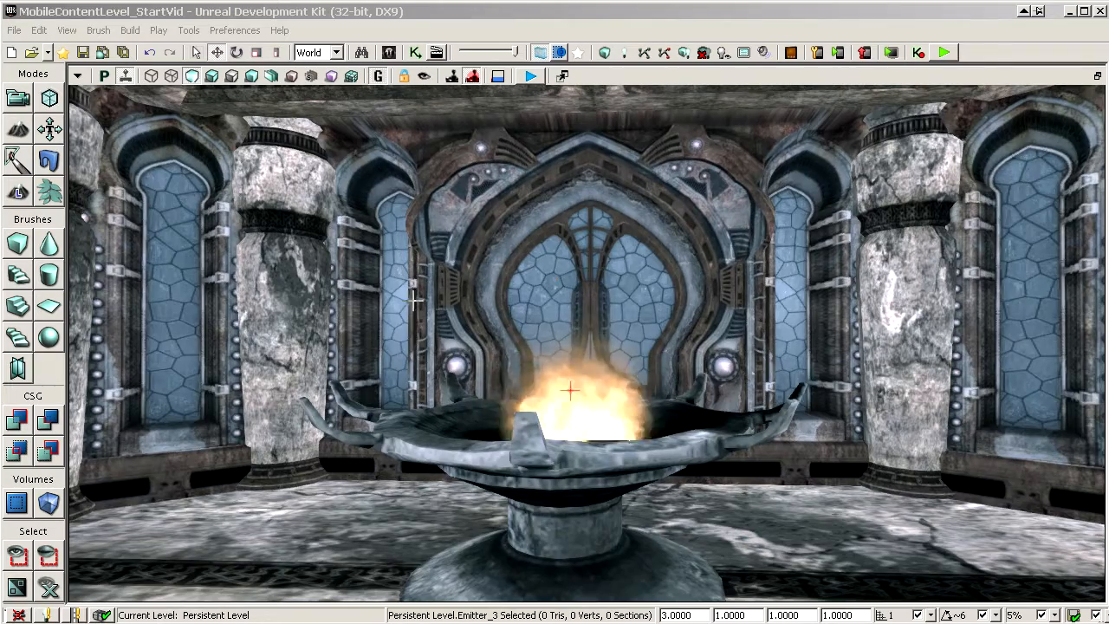
mouse_move(643, 344)
right_down()
mouse_move(644, 325)
mouse_move(620, 346)
mouse_move(643, 344)
right_up()
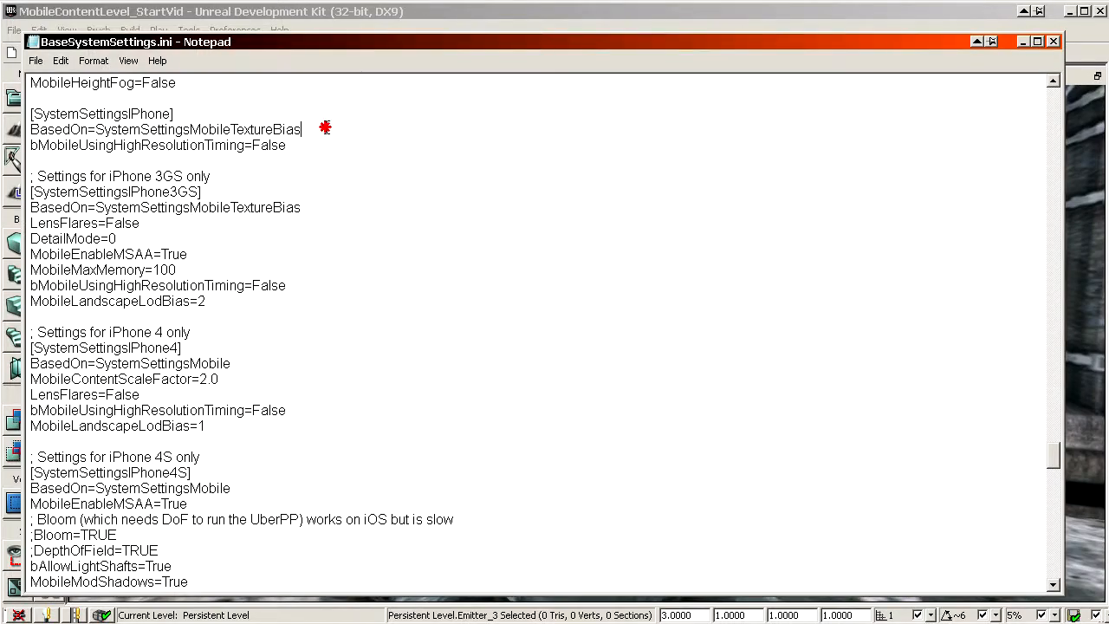
Switch to BaseSystemSettings.ini in Notepad and search from the start of the file for the ParticleLODBias setting.
key(ctrl+f)
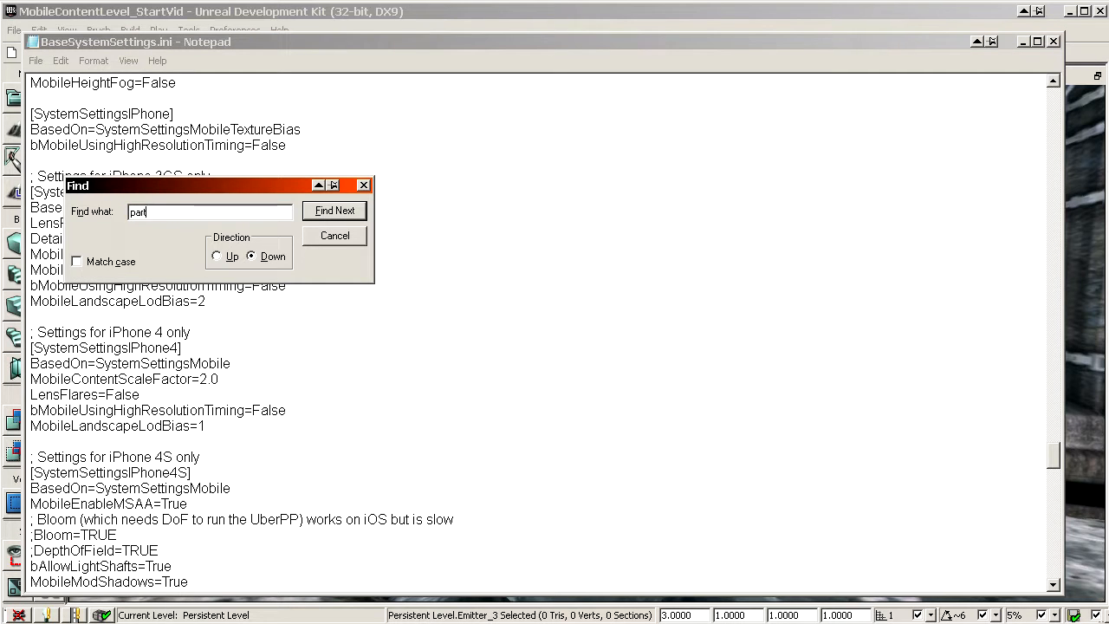
text(particlelod)
click(426, 137)
key(ctrl+Home)
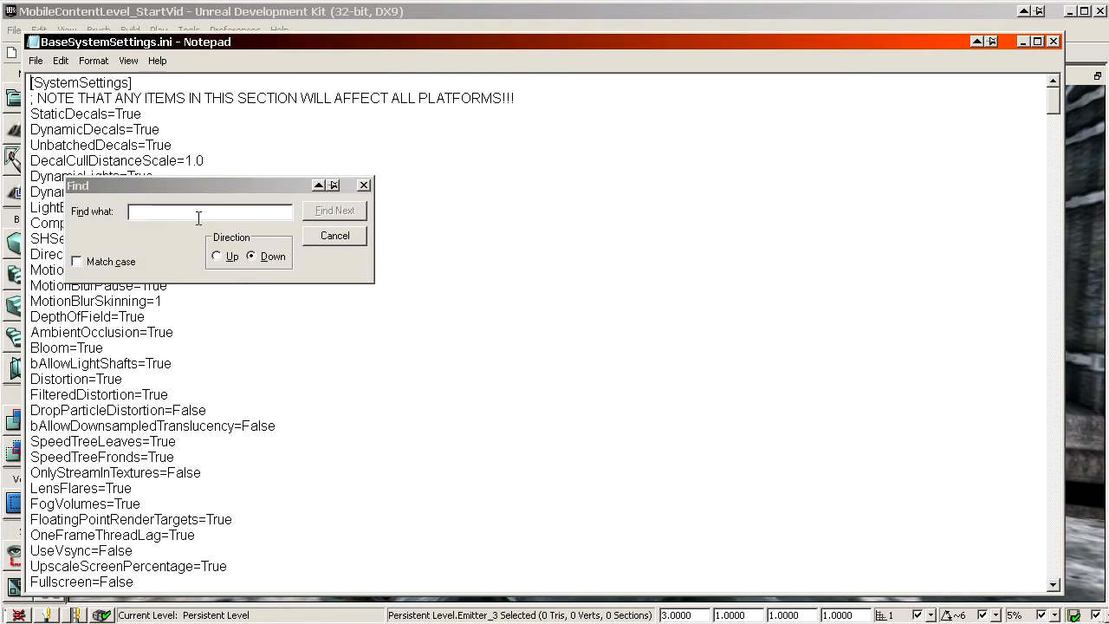
click(198, 214)
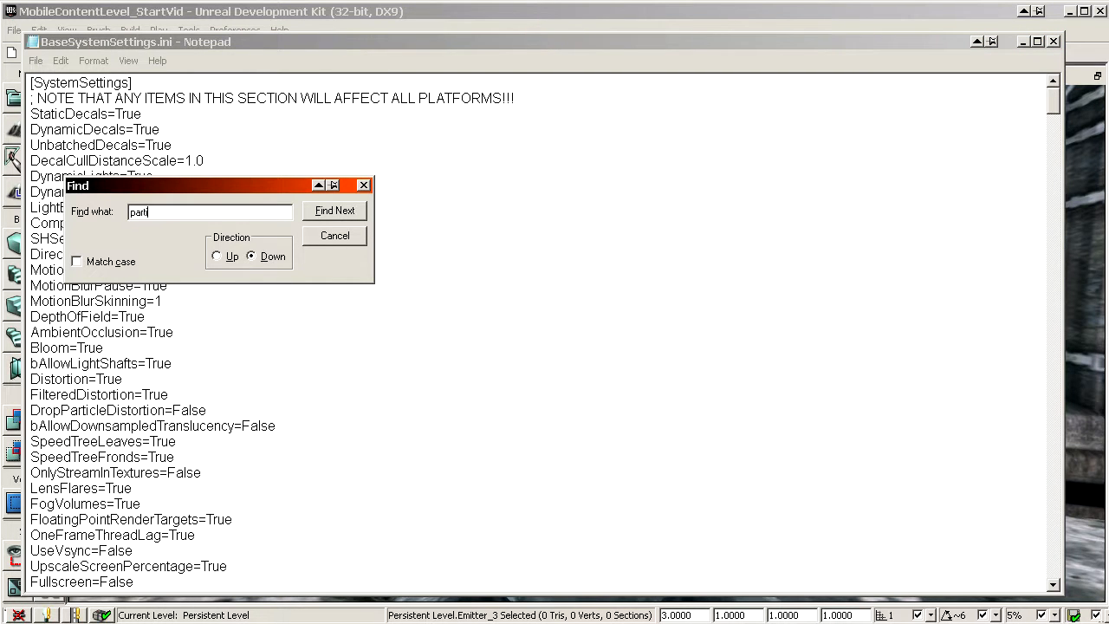
key(Return)
key(Escape)
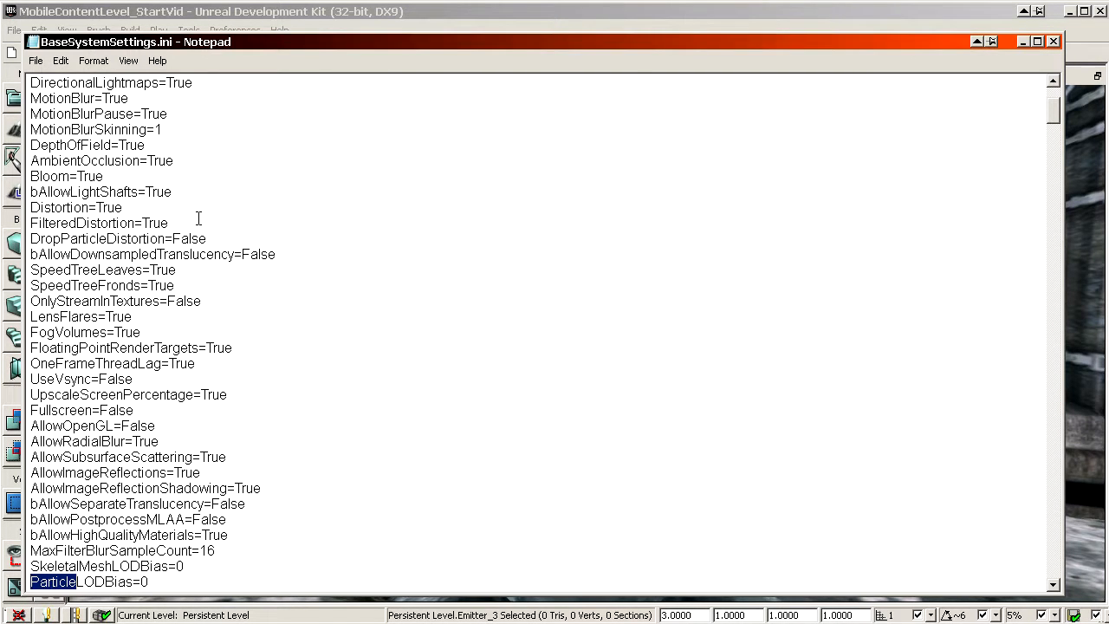
scroll(198, 218, down, 4)
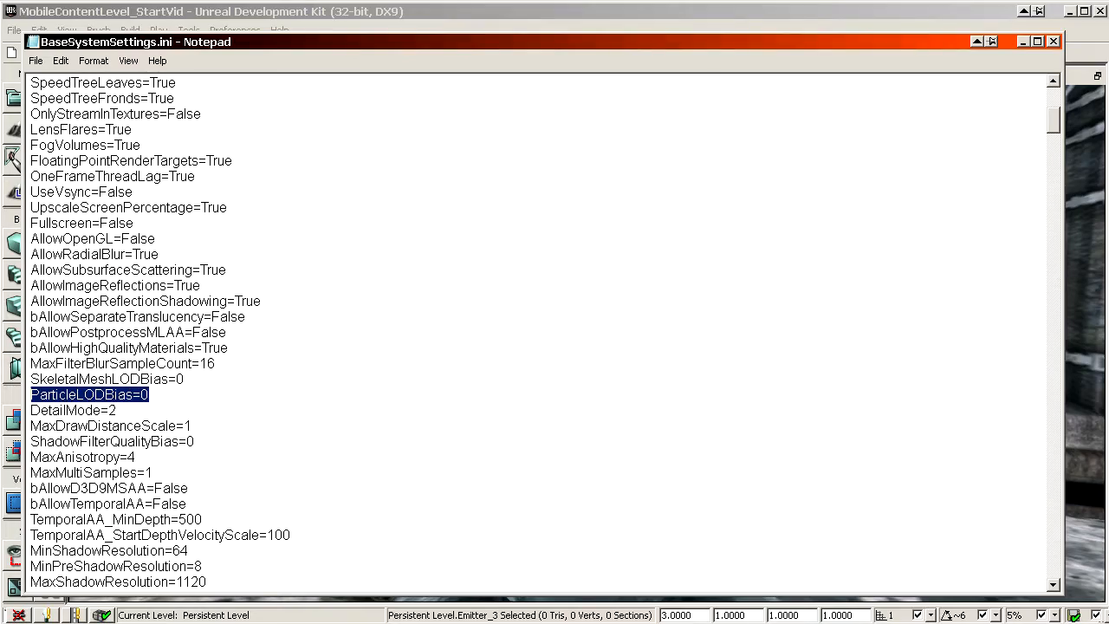
Add the line ParticleLODBias=1 at the end of the [SystemSettingsIPhone3GS] section.
drag(1051, 128, 1072, 442)
scroll(435, 344, down, 6)
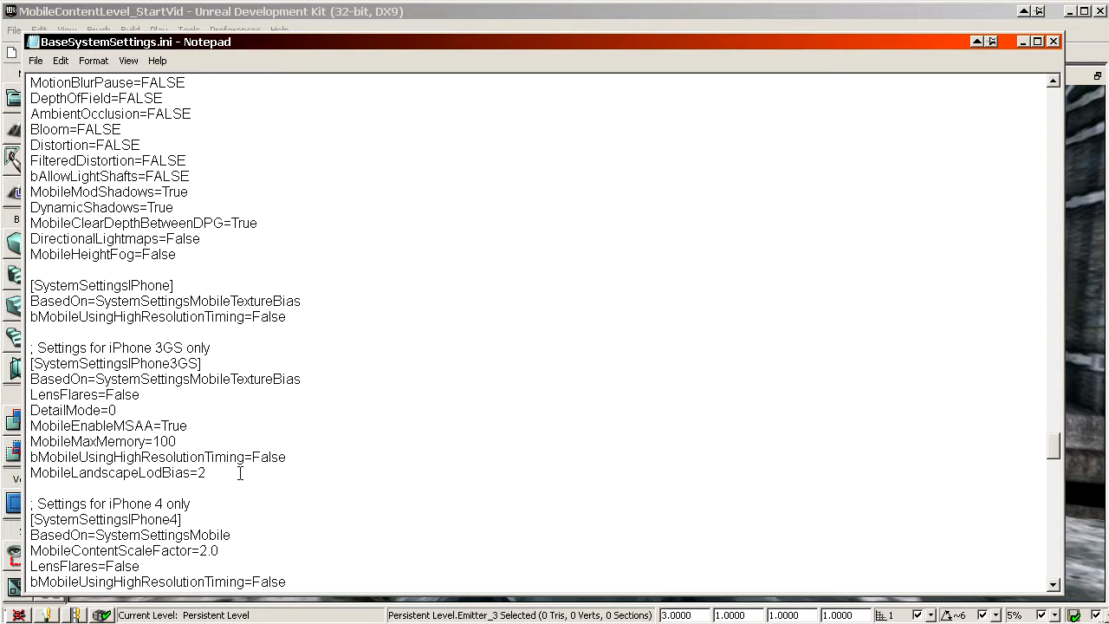
key(Return)
text(ParticleLODBias=0)
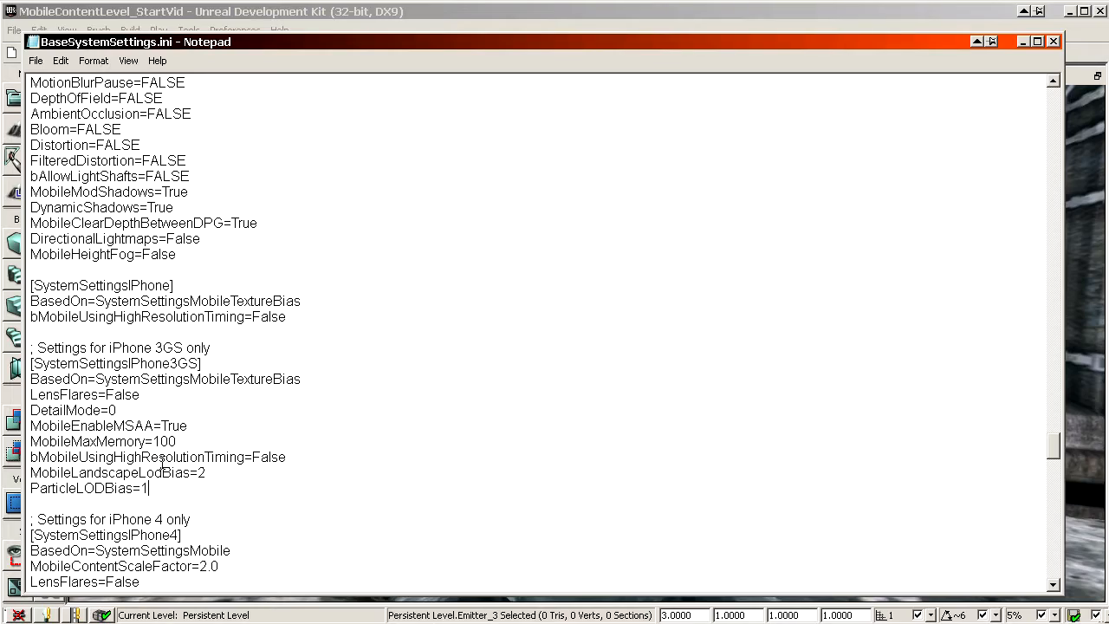
mouse_move(1055, 446)
mouse_down()
mouse_move(1070, 217)
mouse_move(1071, 455)
mouse_up()
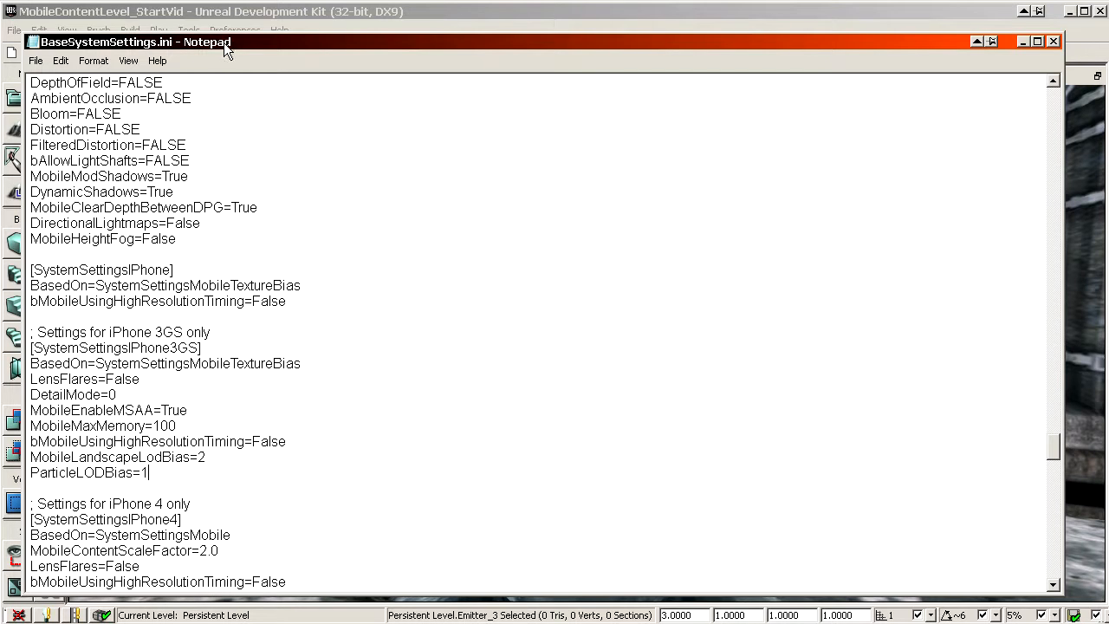
Return to the Unreal editor and reopen the TorchFire_par particle system from the MobileContent_Assets_StartVid package in Cascade.
mouse_move(224, 42)
mouse_down()
mouse_move(296, 41)
mouse_move(211, 25)
mouse_up()
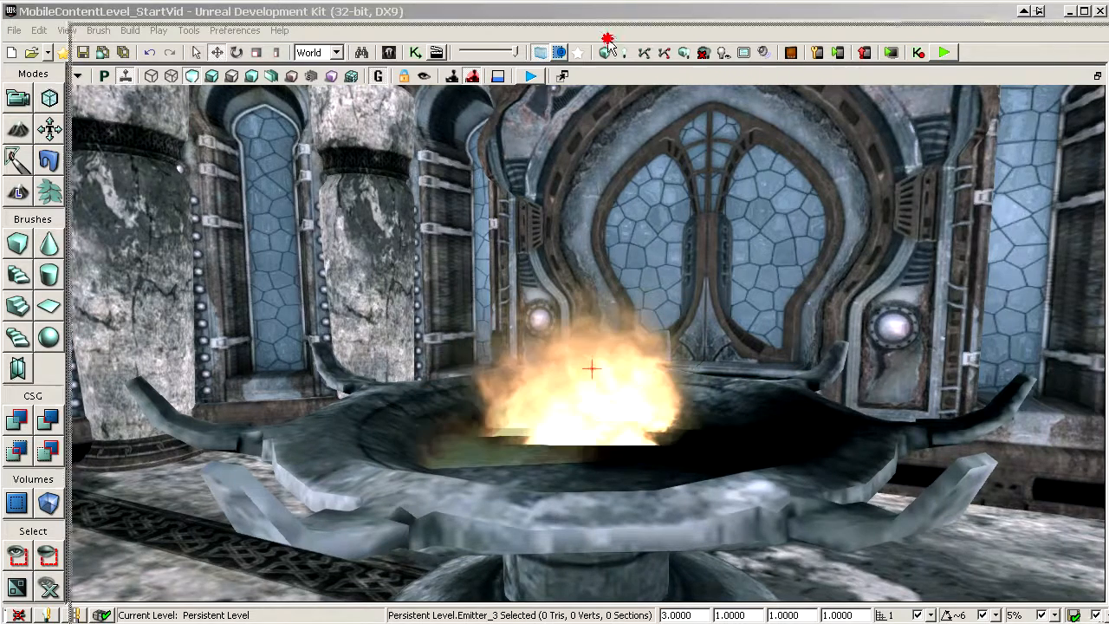
click(607, 49)
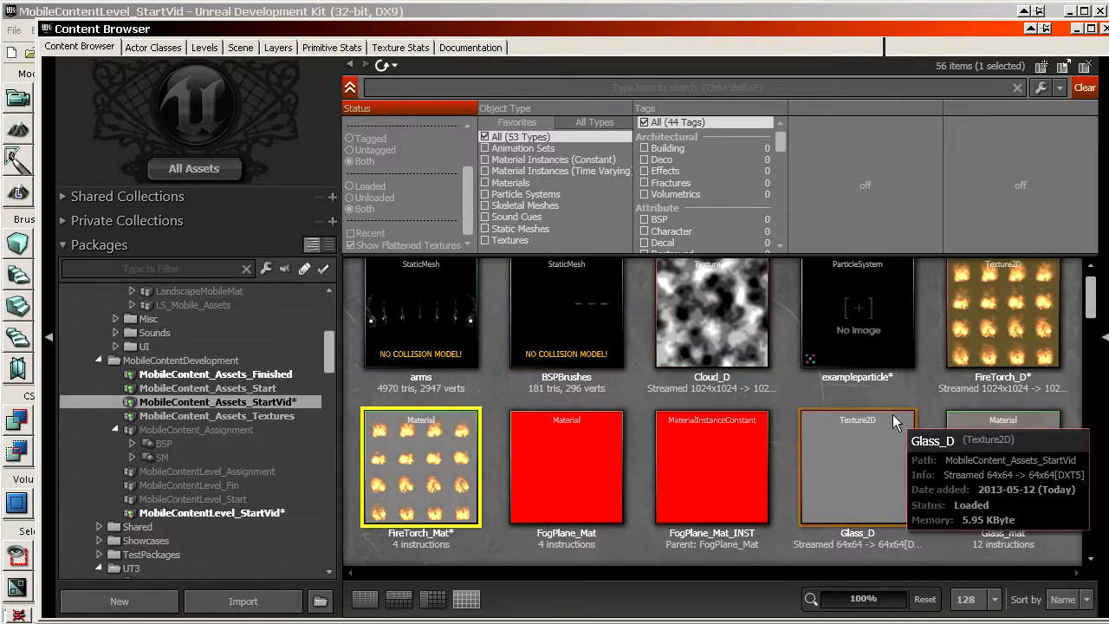
scroll(892, 433, down, 10)
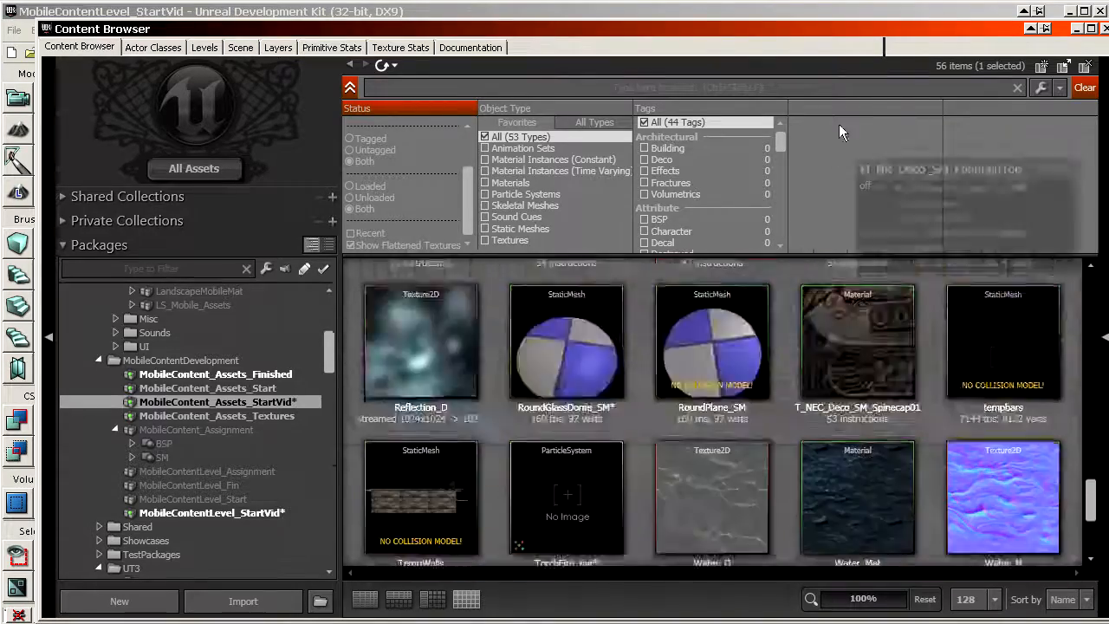
scroll(676, 440, up, 2)
double_click(550, 372)
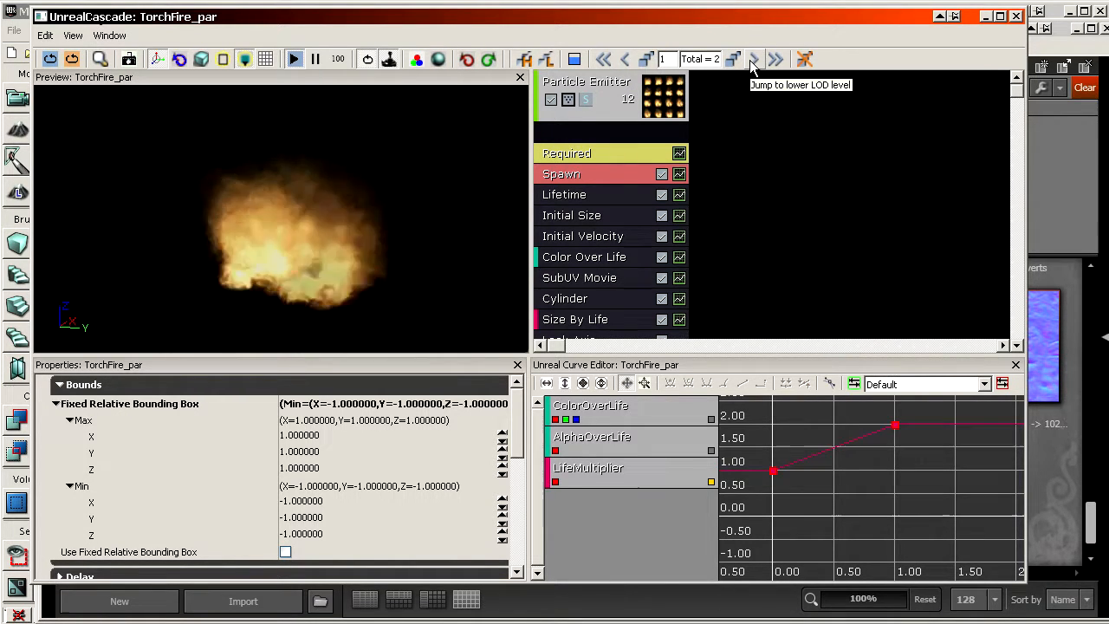
Switch to the lower LOD of the torch fire and duplicate the highest LOD's Spawn module into it.
click(753, 67)
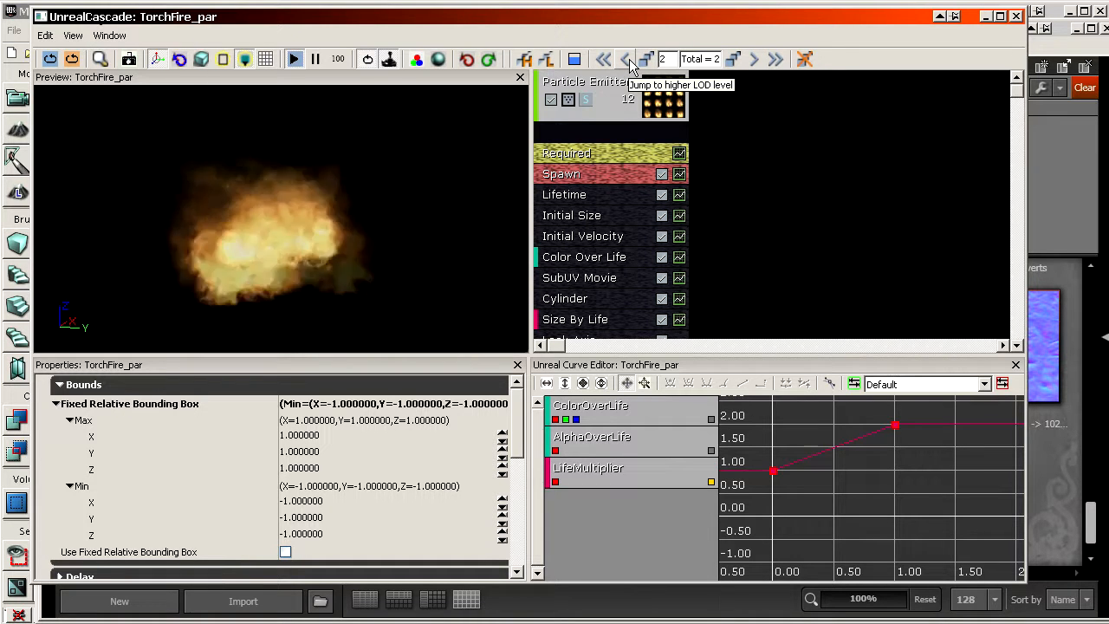
click(631, 64)
click(753, 60)
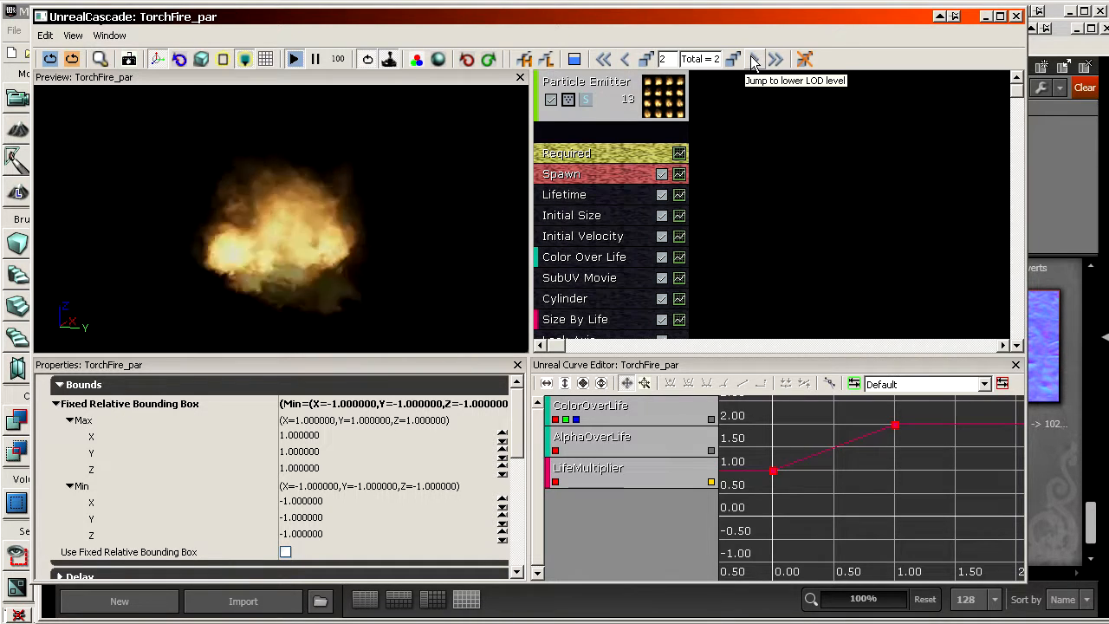
click(598, 175)
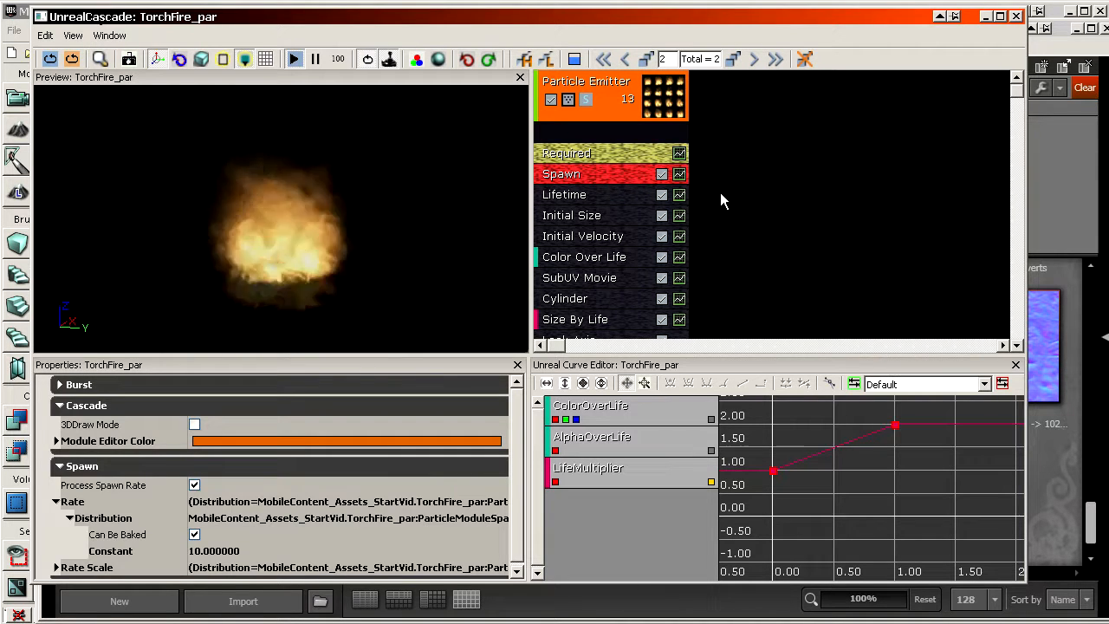
click(592, 174)
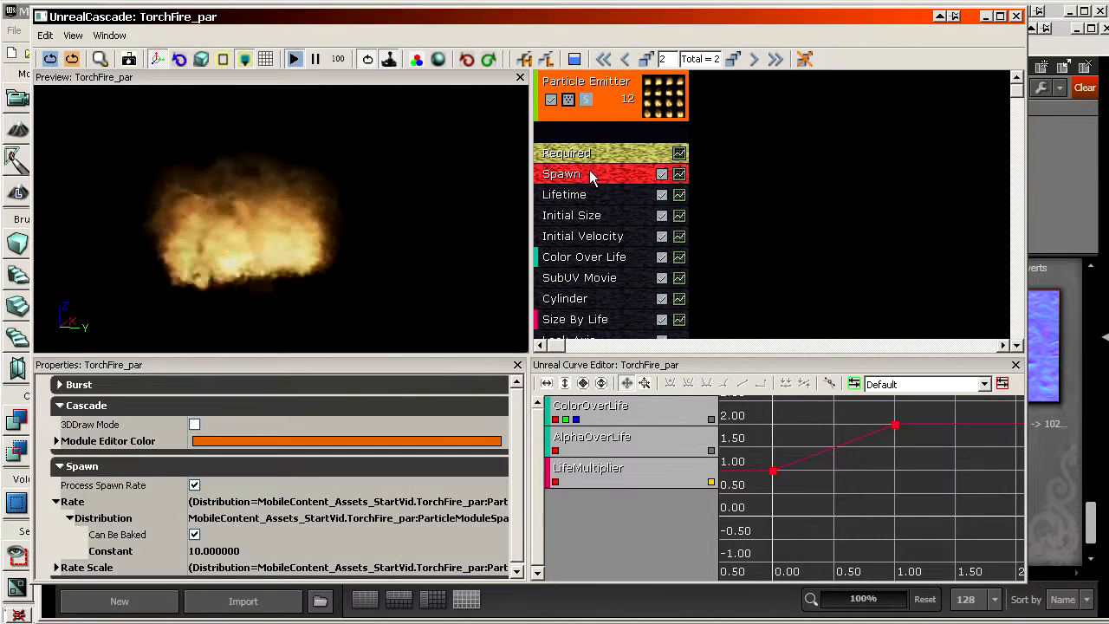
right_click(594, 176)
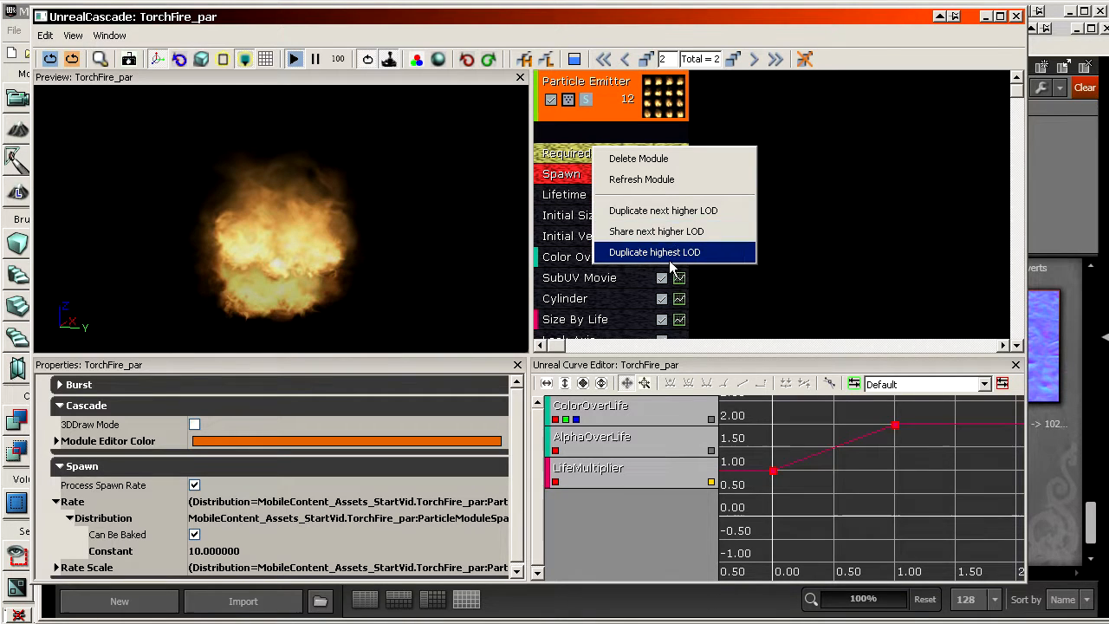
click(645, 252)
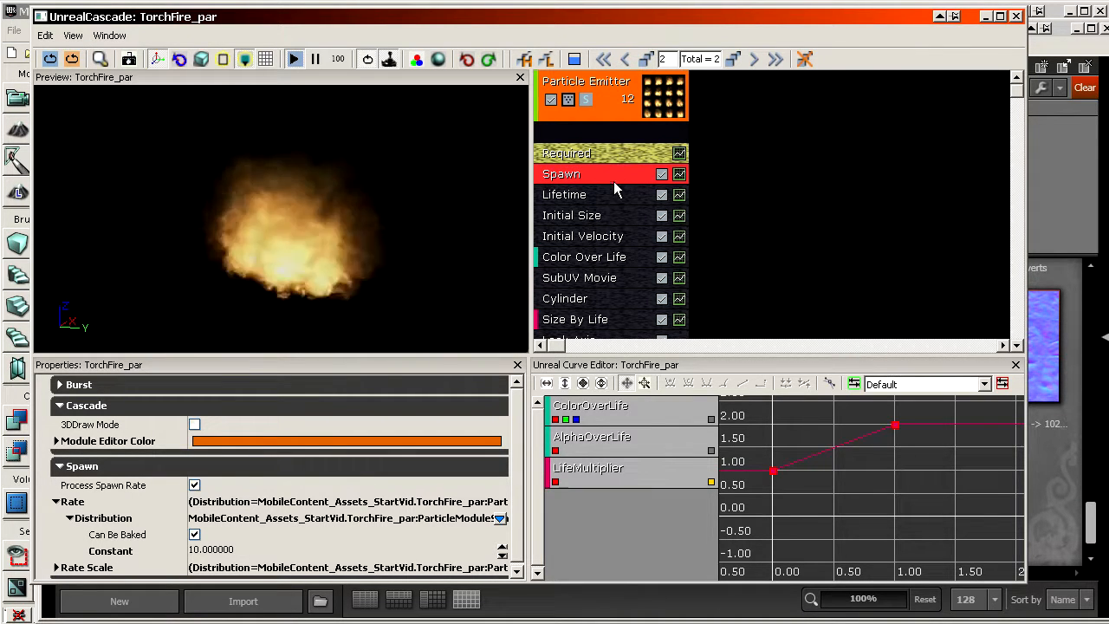
Examine the Spawn, Lifetime and Initial Velocity modules in LOD 2 to compare unlocked and locked properties.
click(612, 193)
click(596, 175)
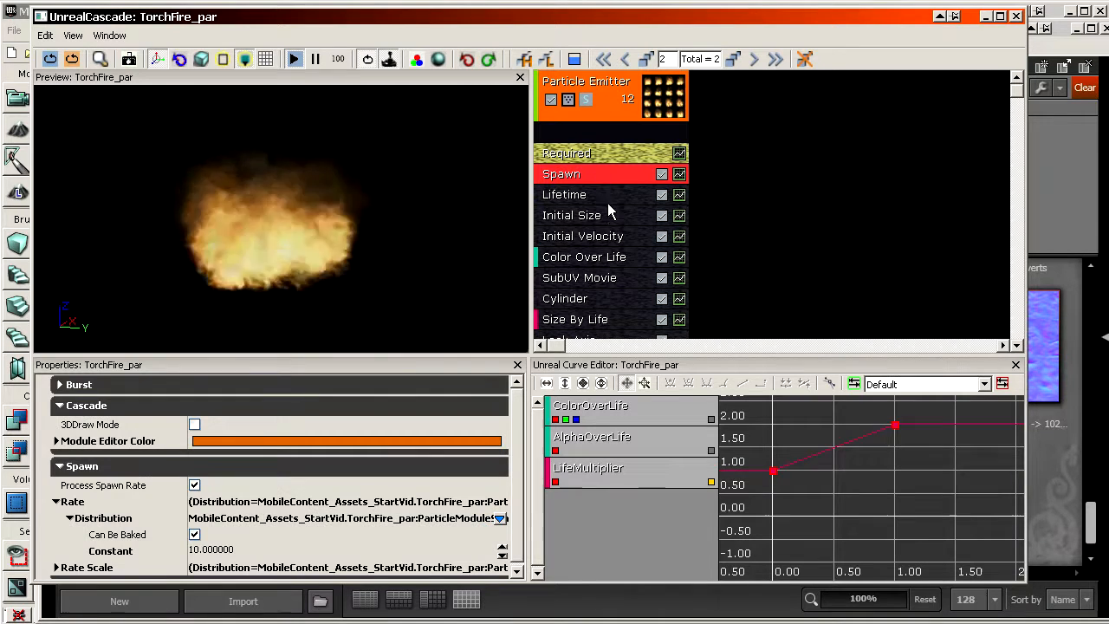
click(572, 194)
click(582, 236)
scroll(247, 520, down, 2)
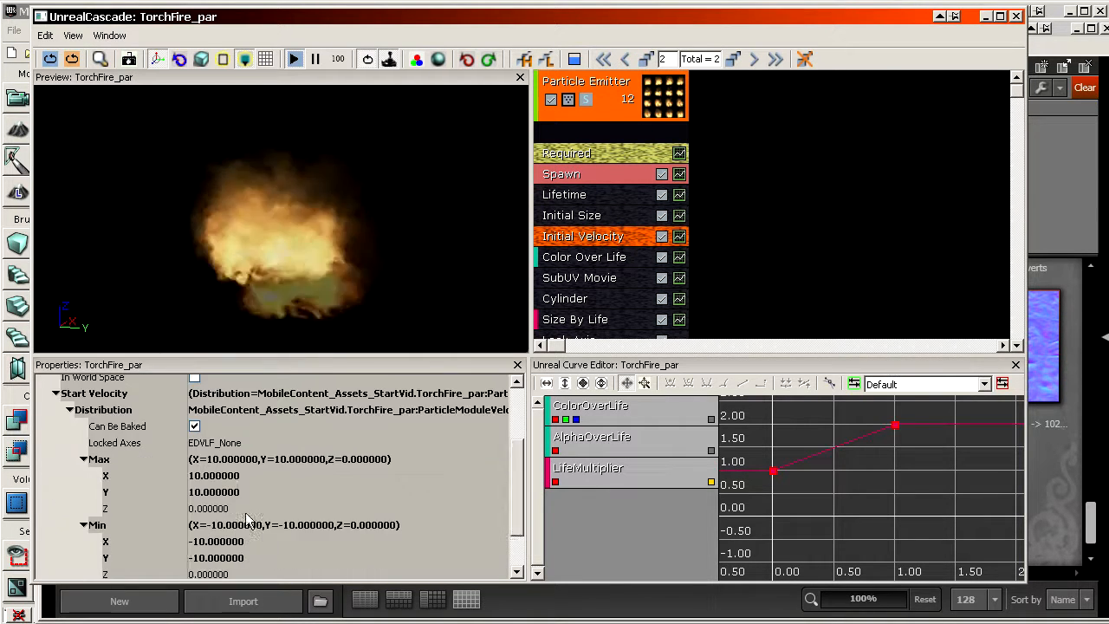
scroll(248, 519, down, 2)
click(257, 404)
click(250, 449)
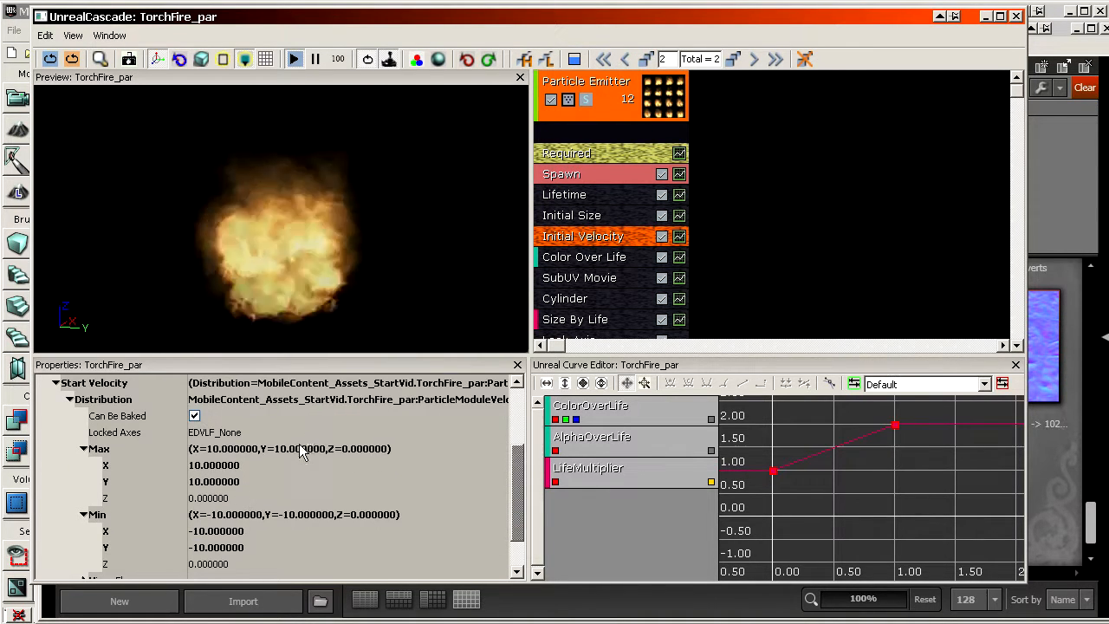
scroll(304, 446, up, 5)
Set the Spawn module's Rate distribution Constant to 1 in LOD 2.
click(595, 176)
right_click(592, 172)
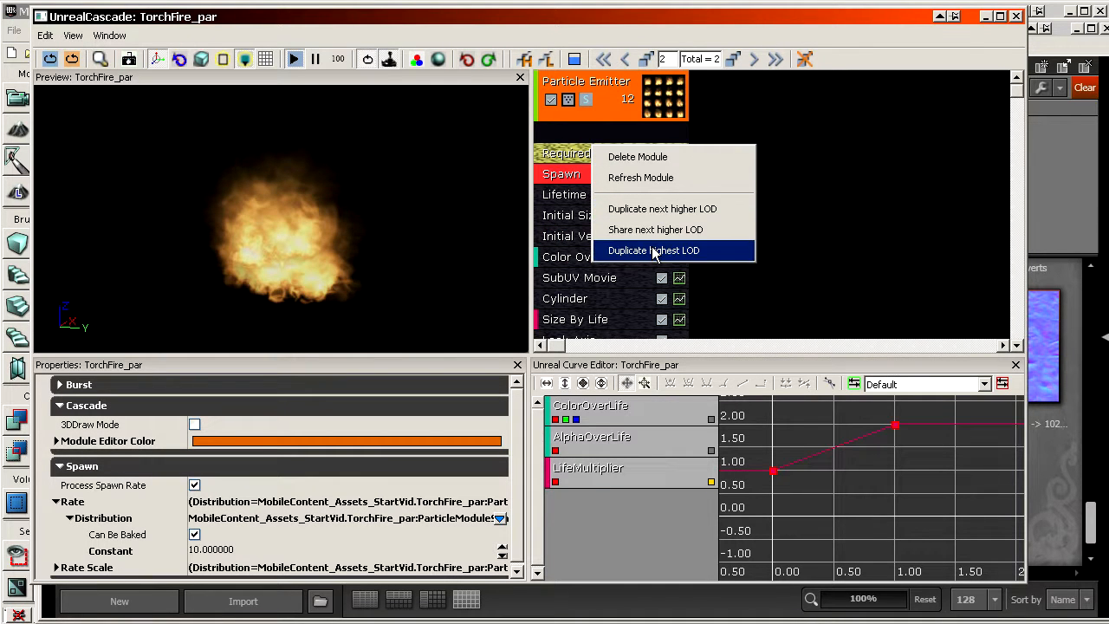
click(265, 543)
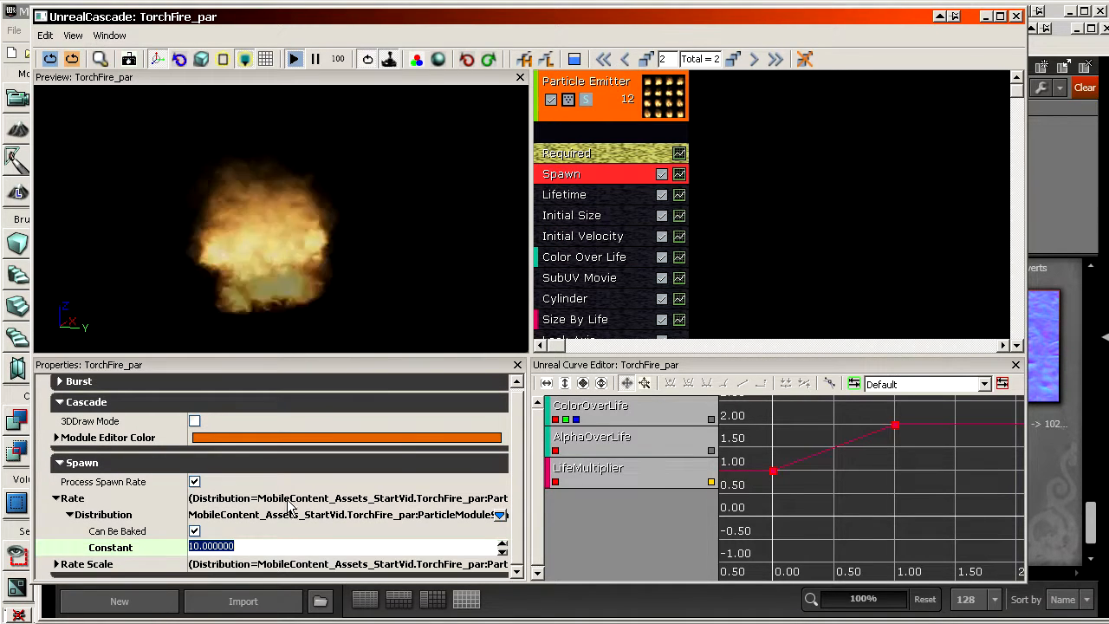
click(216, 546)
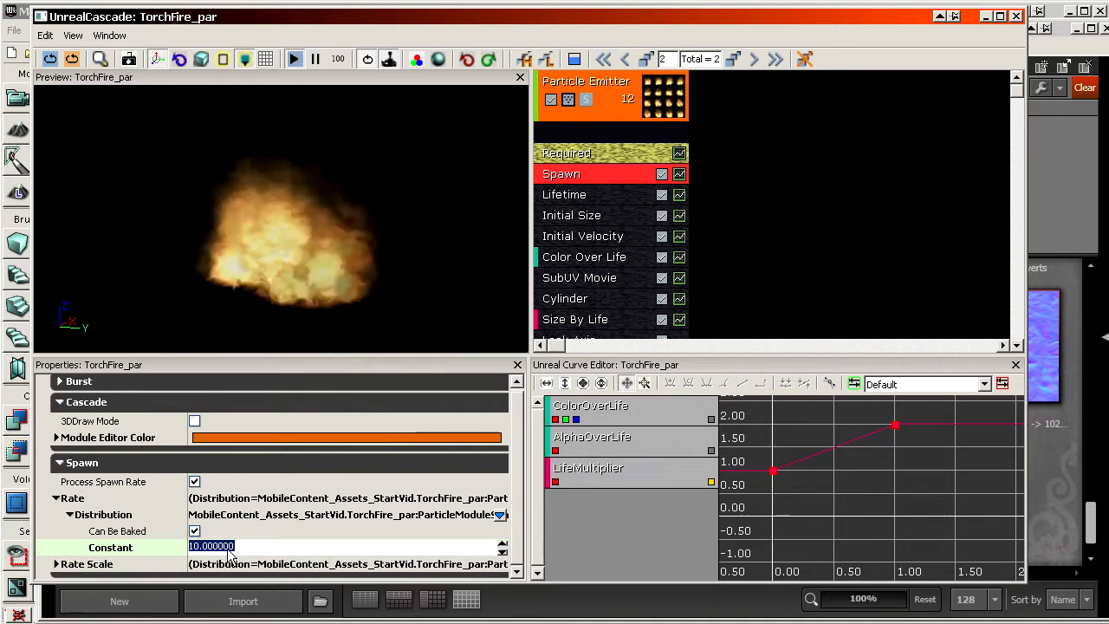
text(1)
key(Return)
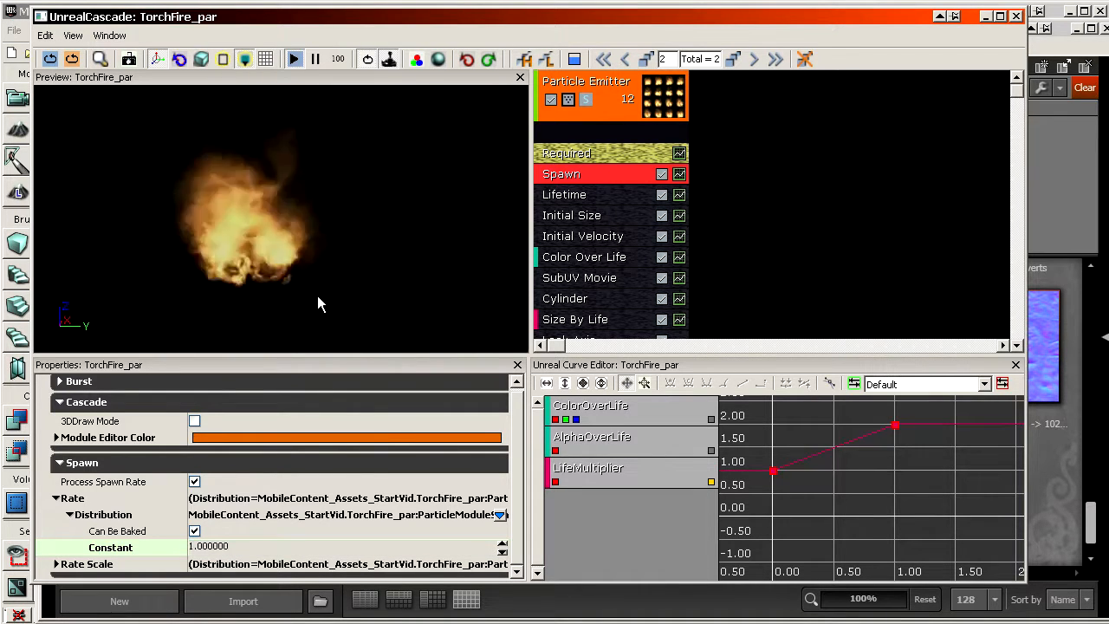
Orbit the preview and compare the torch fire's appearance between LOD 1 and LOD 2.
drag(301, 284, 347, 282)
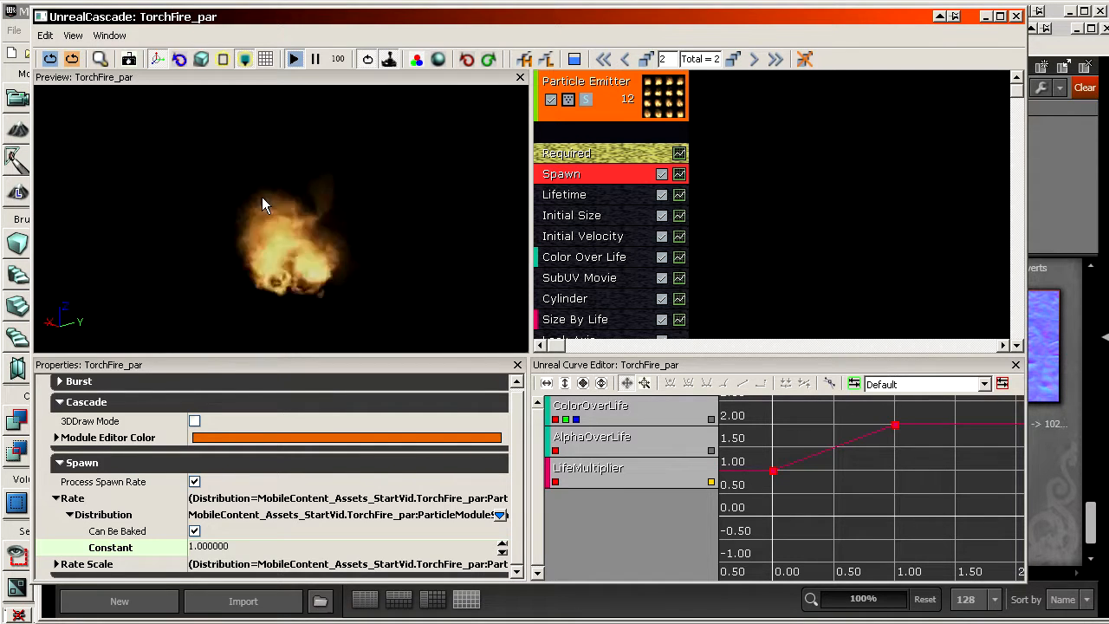
click(627, 60)
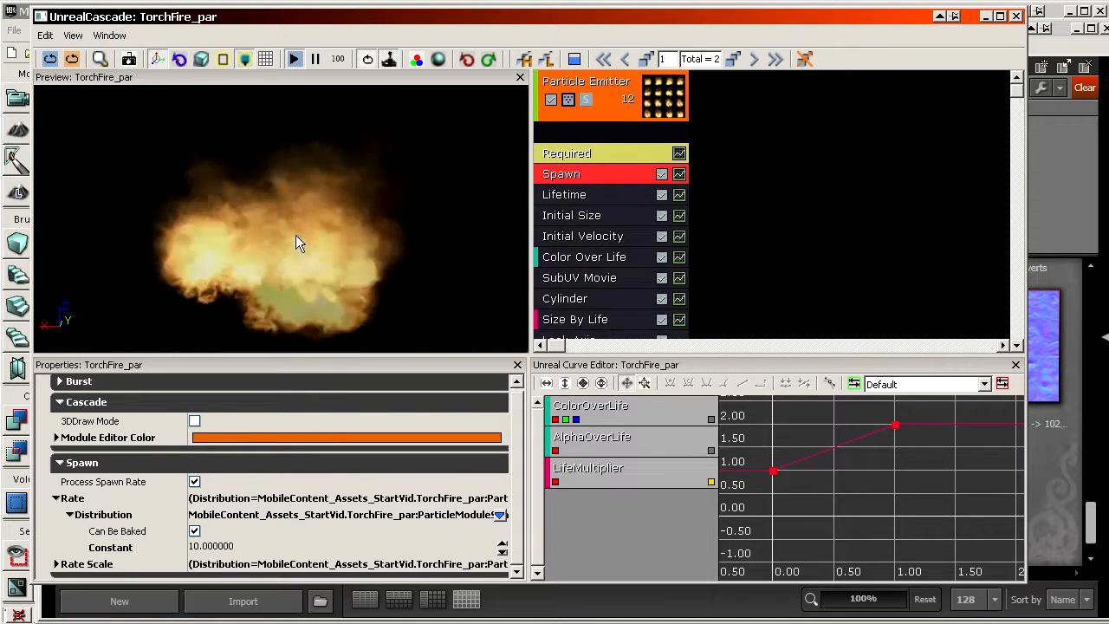
click(755, 59)
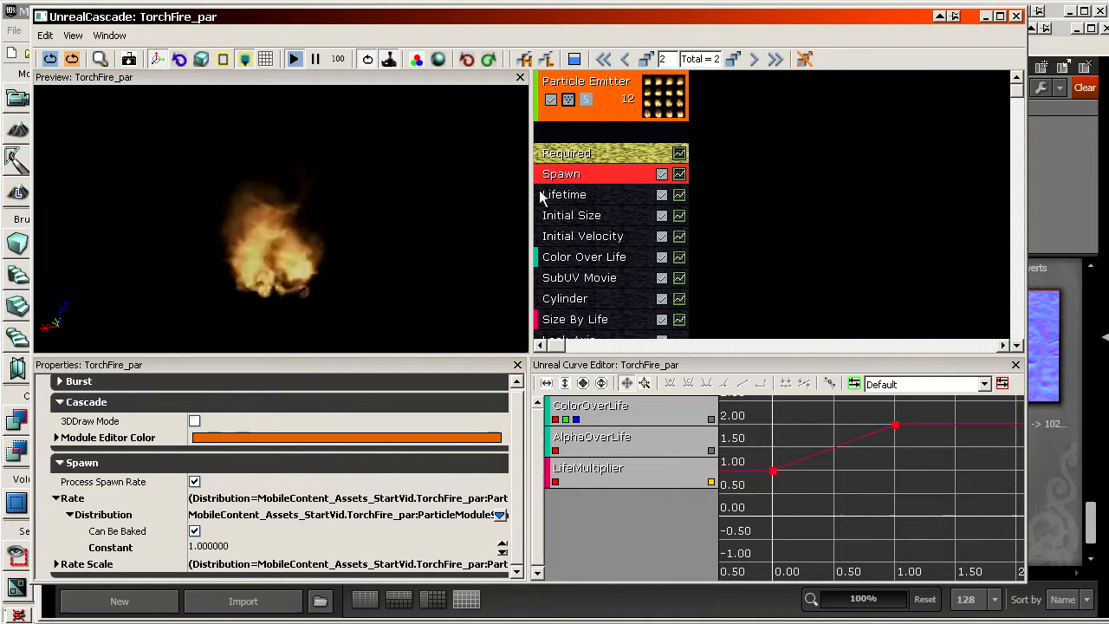
click(624, 59)
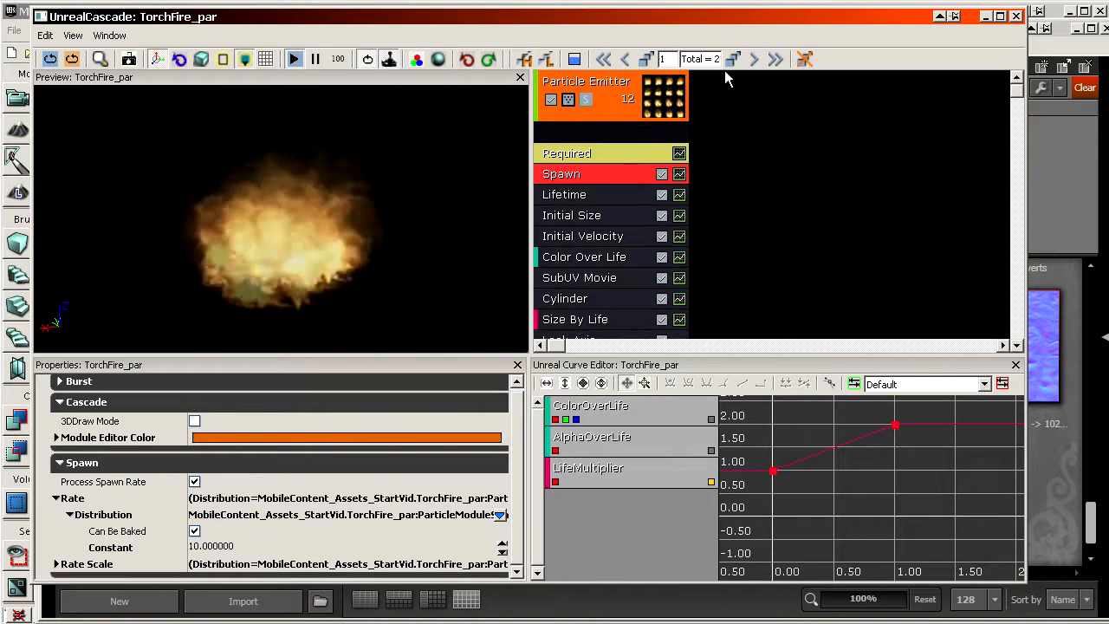
click(753, 60)
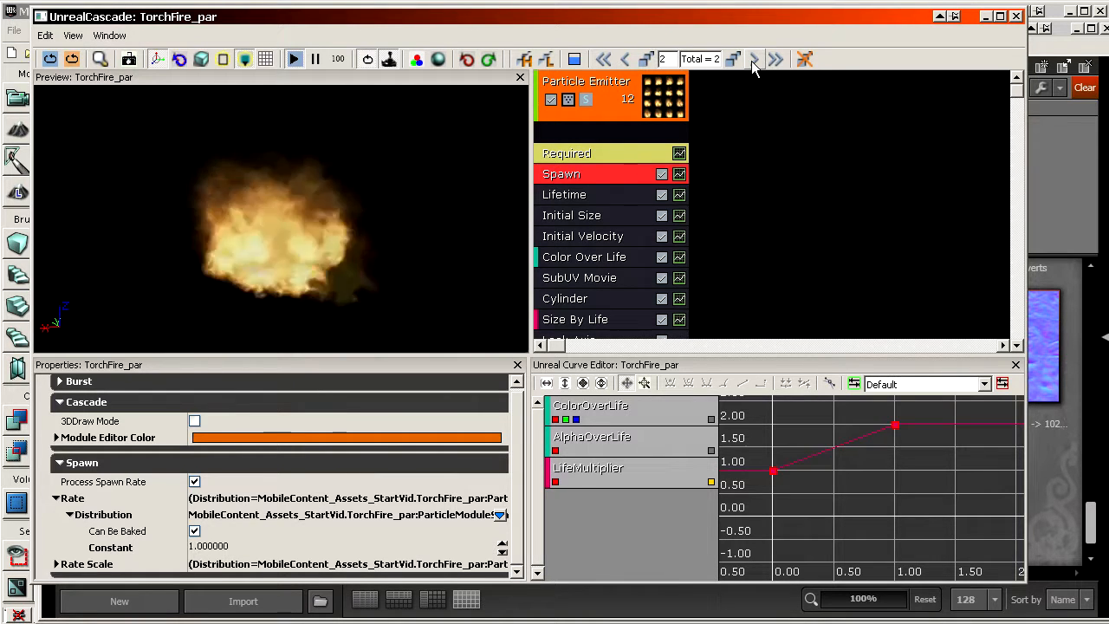
Set the Spawn module's Rate Constant to 5 in LOD 2 and compare the fire with LOD 1.
click(221, 549)
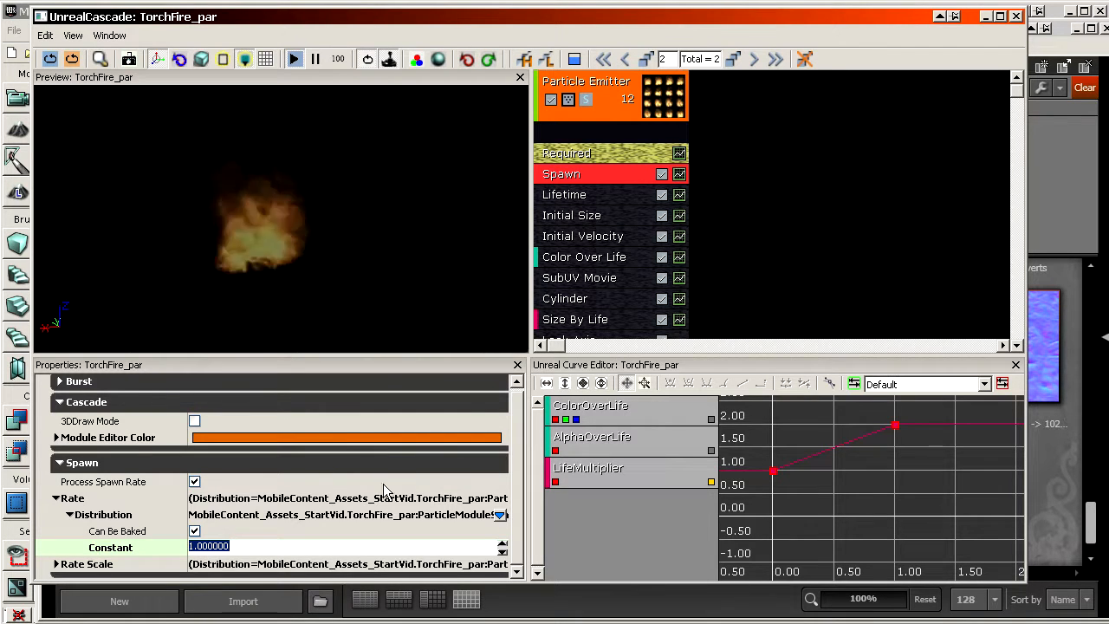
click(625, 59)
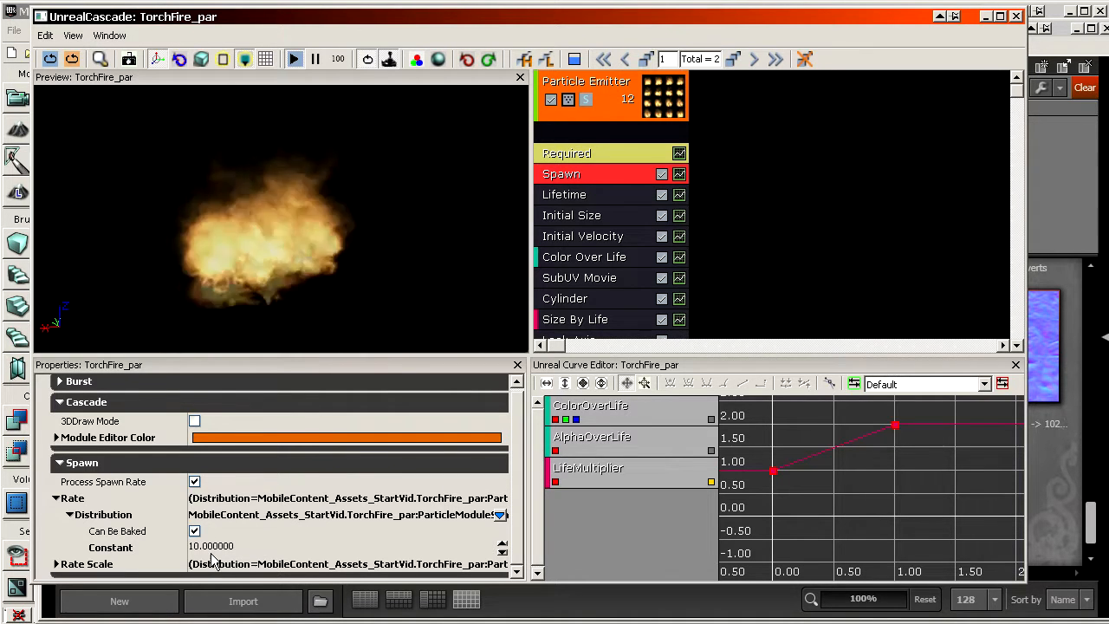
click(754, 59)
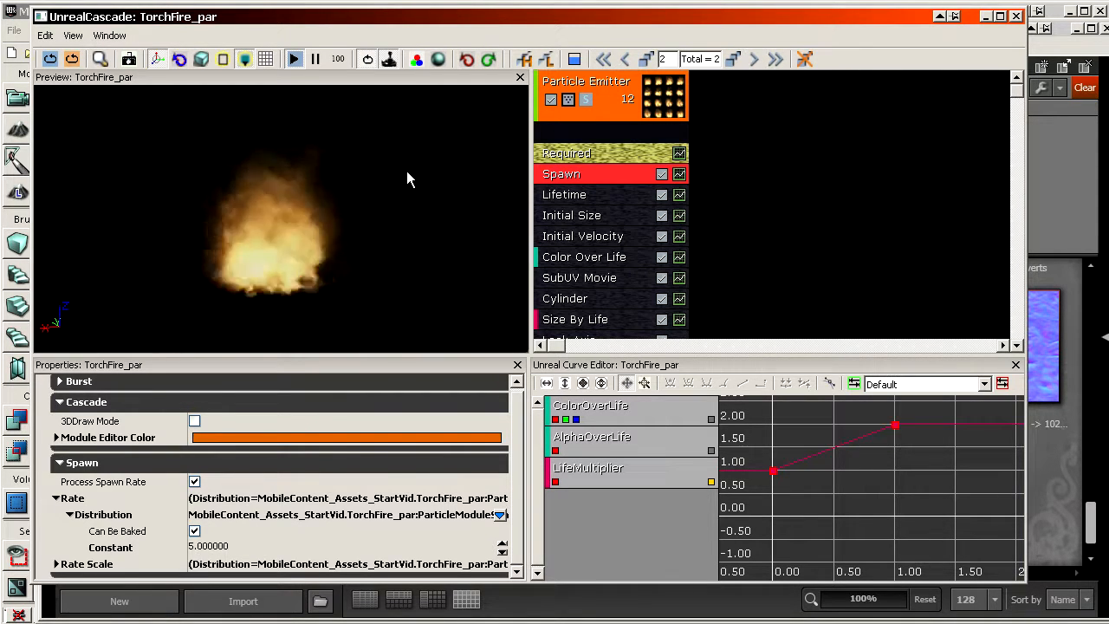
click(624, 59)
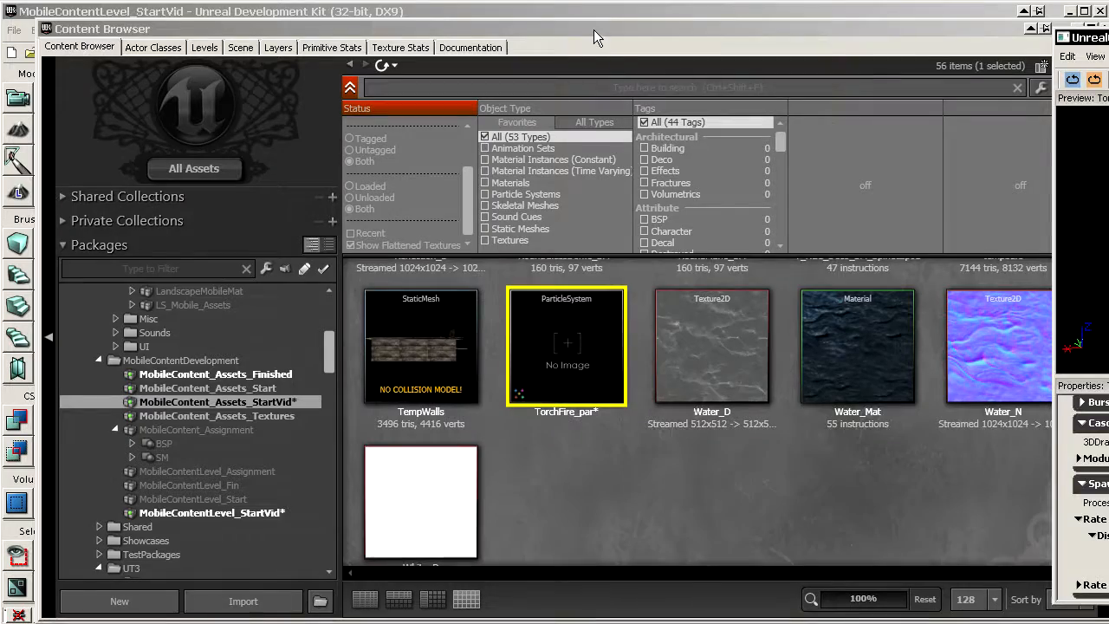
Return to the level viewport and view the brazier fire up close and from the far end of the hall.
click(689, 396)
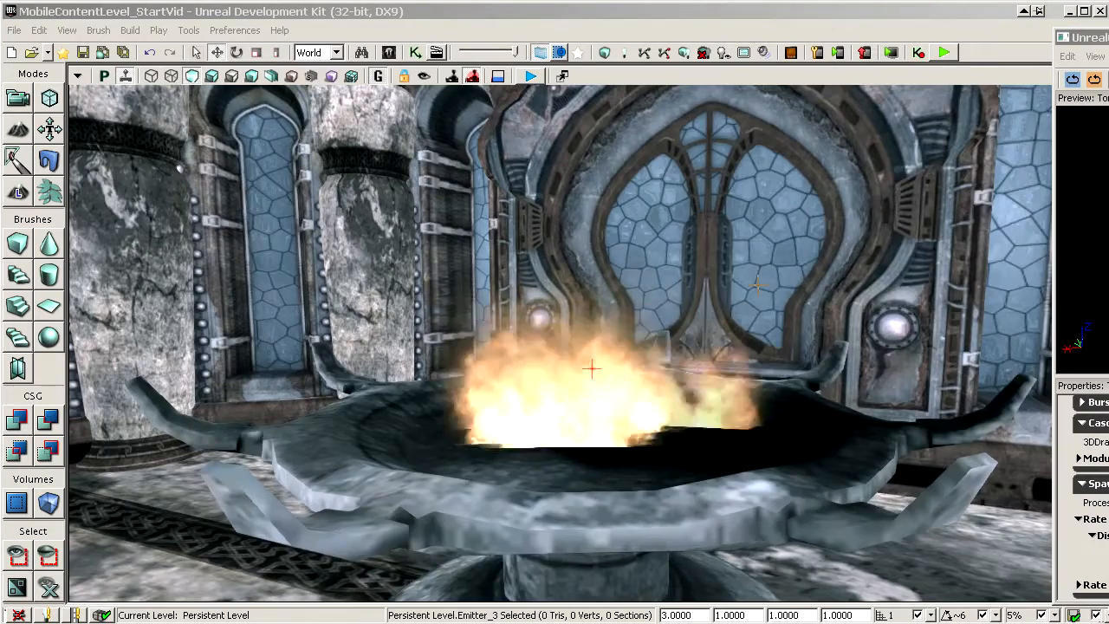
mouse_move(113, 103)
right_down()
mouse_move(130, 121)
mouse_move(113, 103)
right_up()
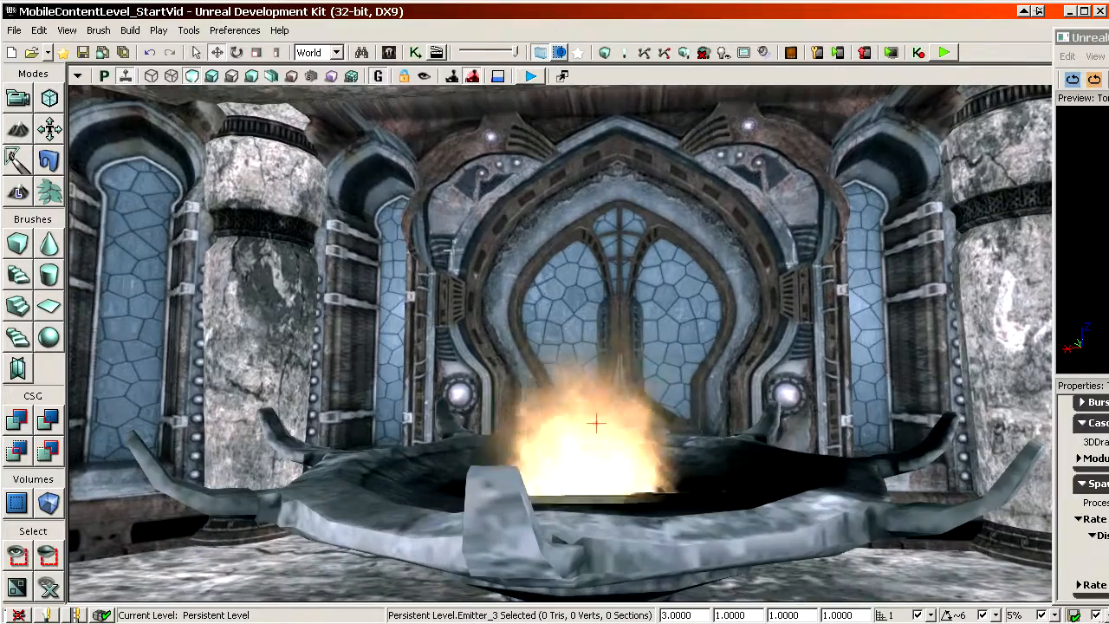
right_click(77, 76)
mouse_move(111, 118)
drag(693, 258, 685, 416)
mouse_move(643, 246)
right_down()
mouse_move(662, 270)
mouse_move(643, 246)
right_up()
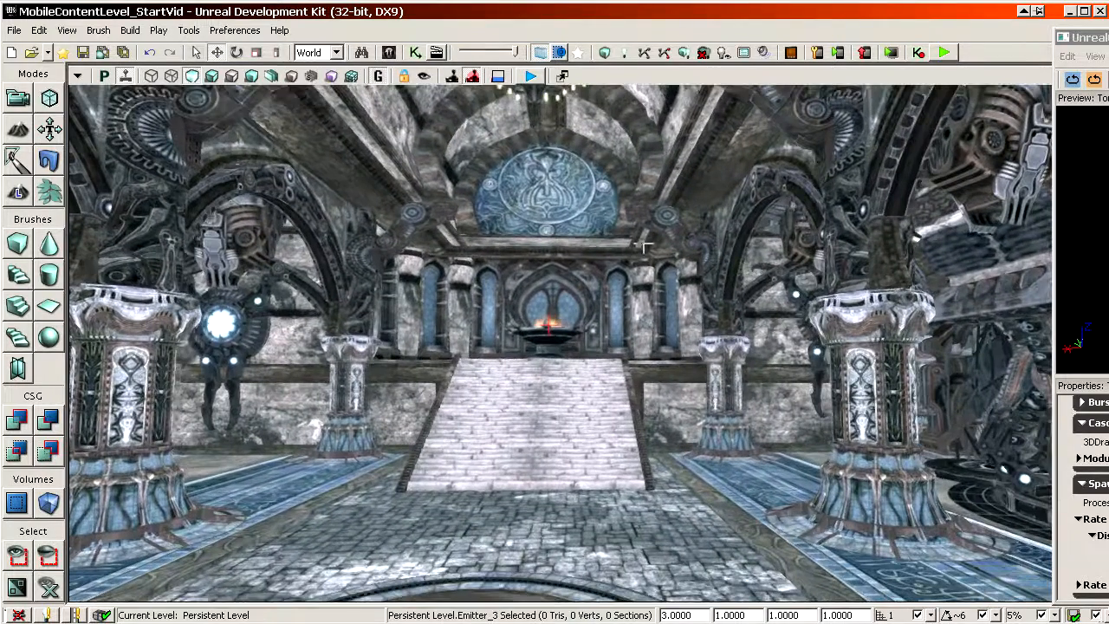
Turn on the Bounds display for the objects in the level viewport.
click(77, 75)
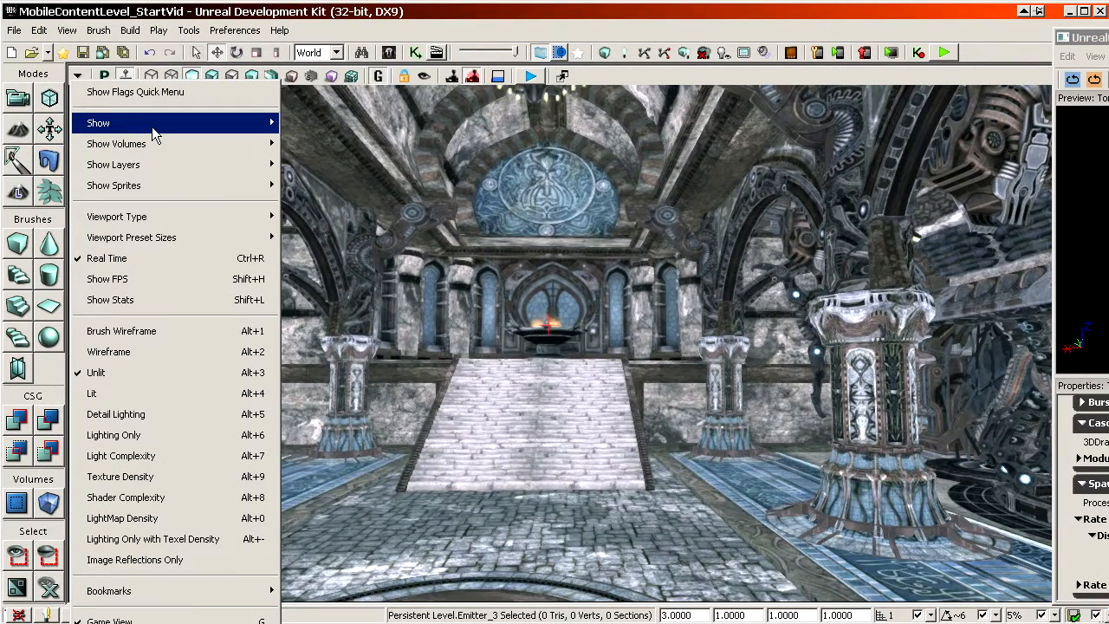
mouse_move(152, 127)
click(308, 127)
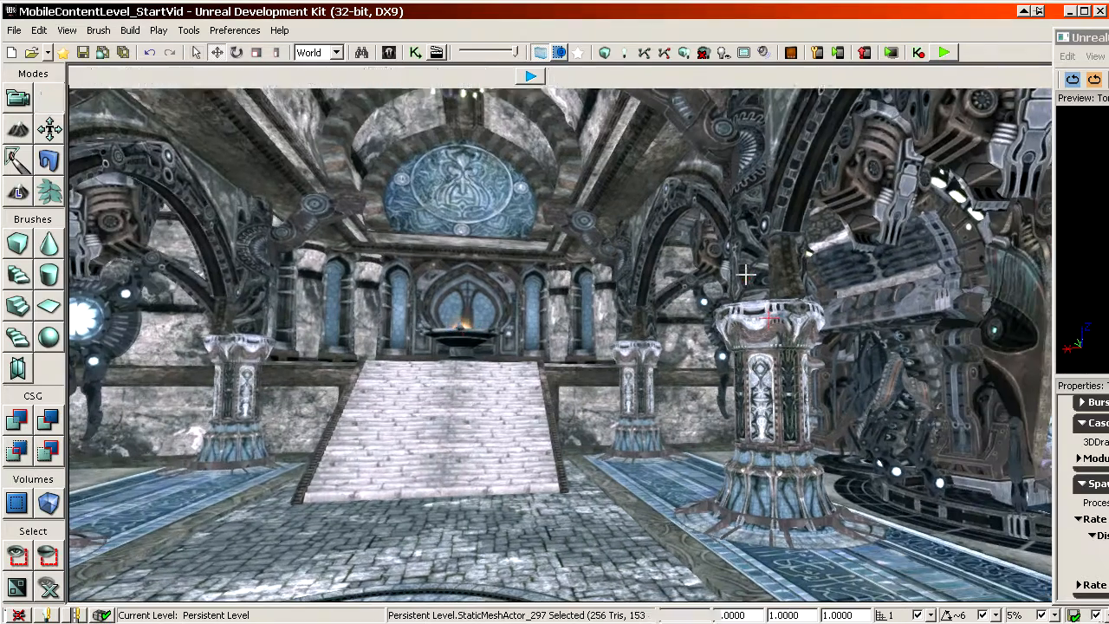
click(76, 76)
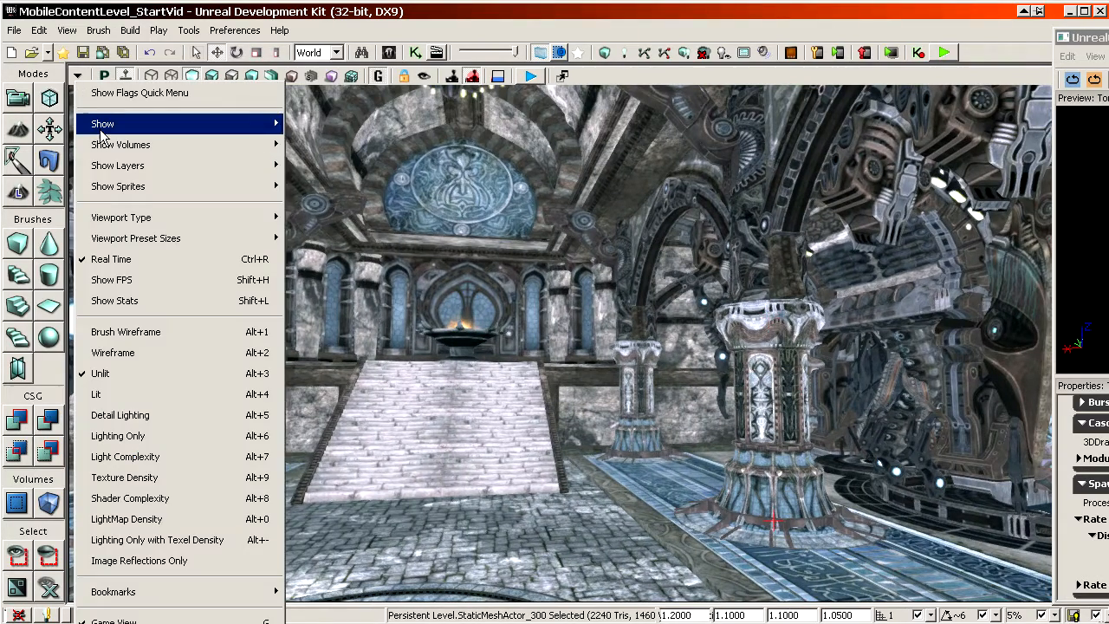
mouse_move(130, 124)
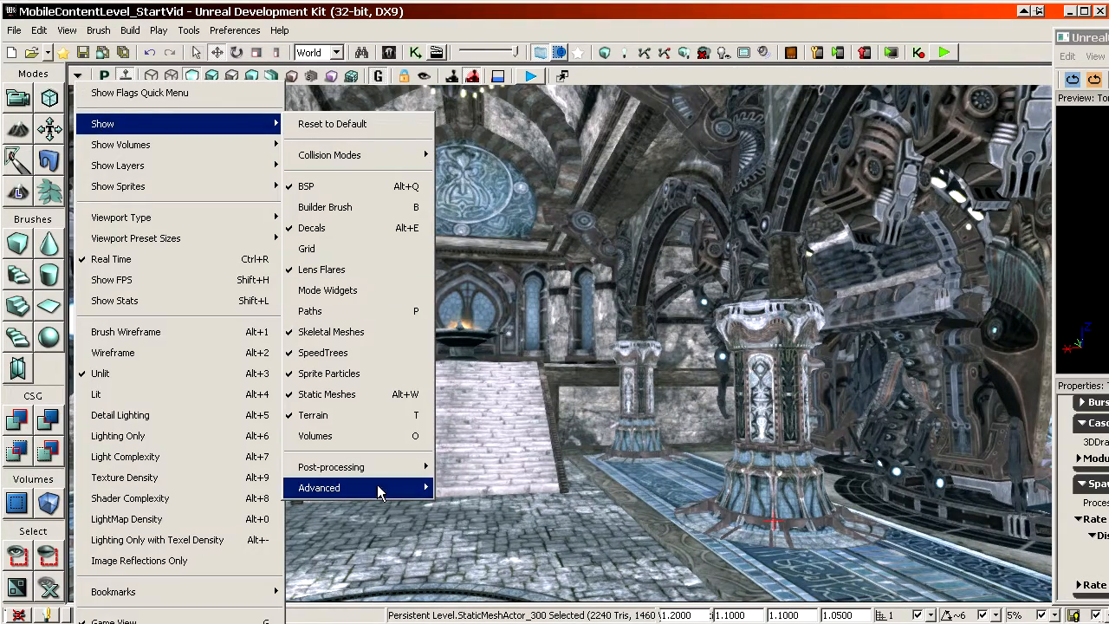
mouse_move(377, 485)
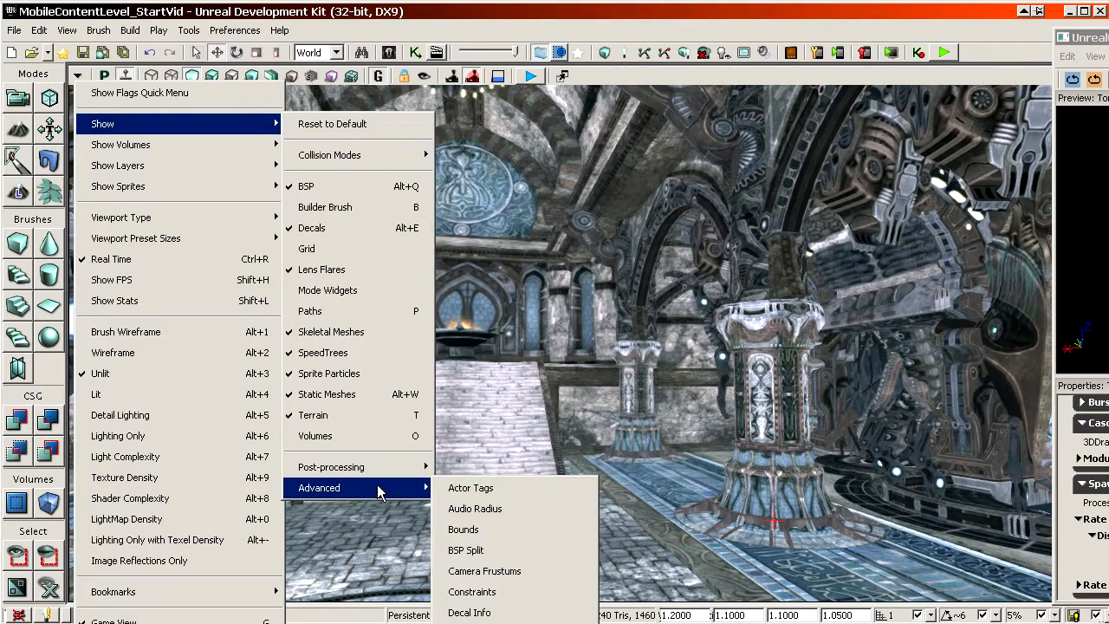
click(494, 531)
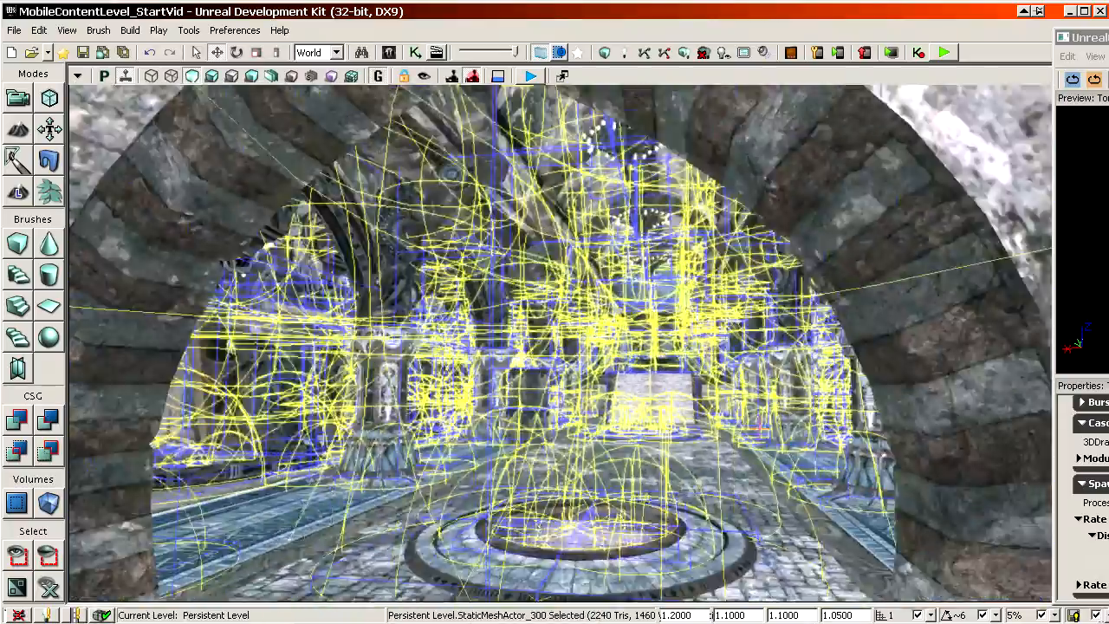
Toggle the level viewport's game view repeatedly and leave it off.
key(g)
key(g)
key(g)
key(g)
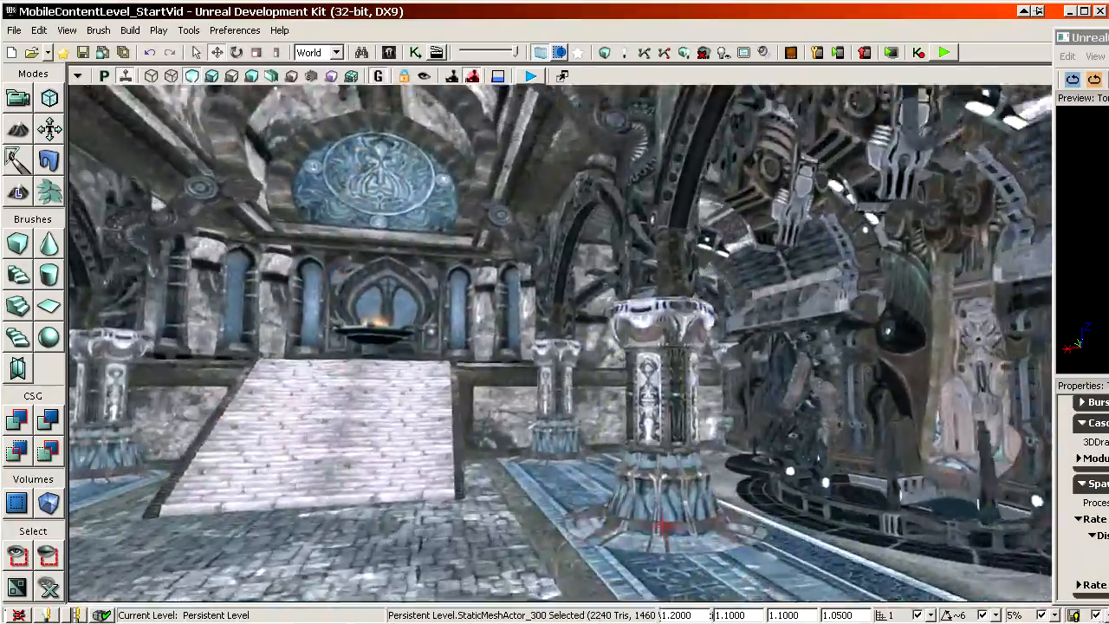
key(g)
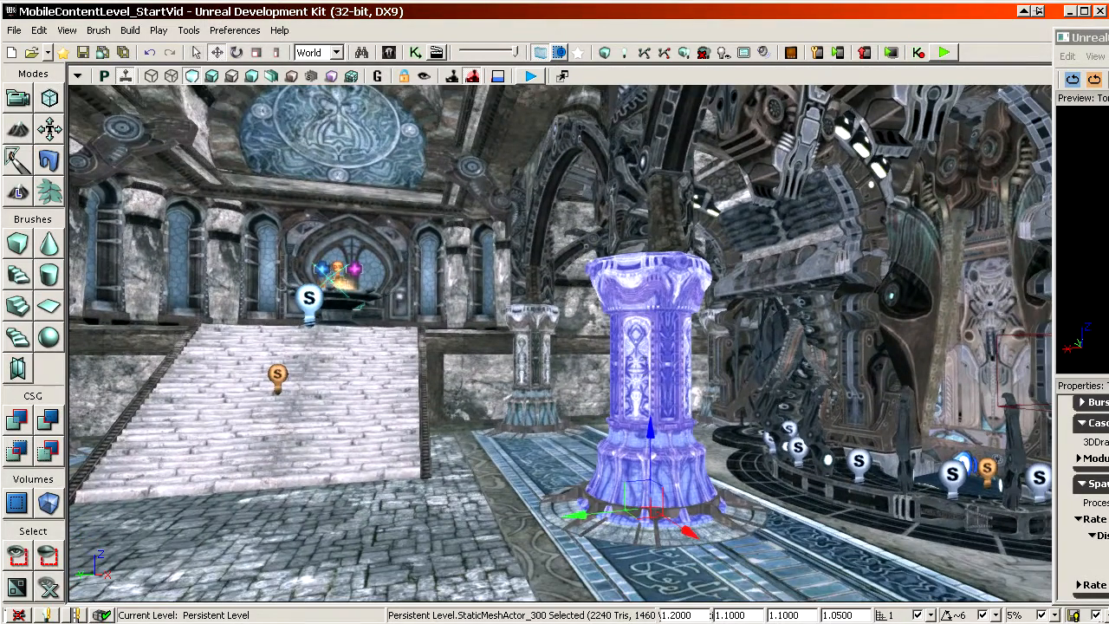
Turn the Bounds display back on in the level viewport with the stone pillar selected.
click(654, 243)
click(622, 270)
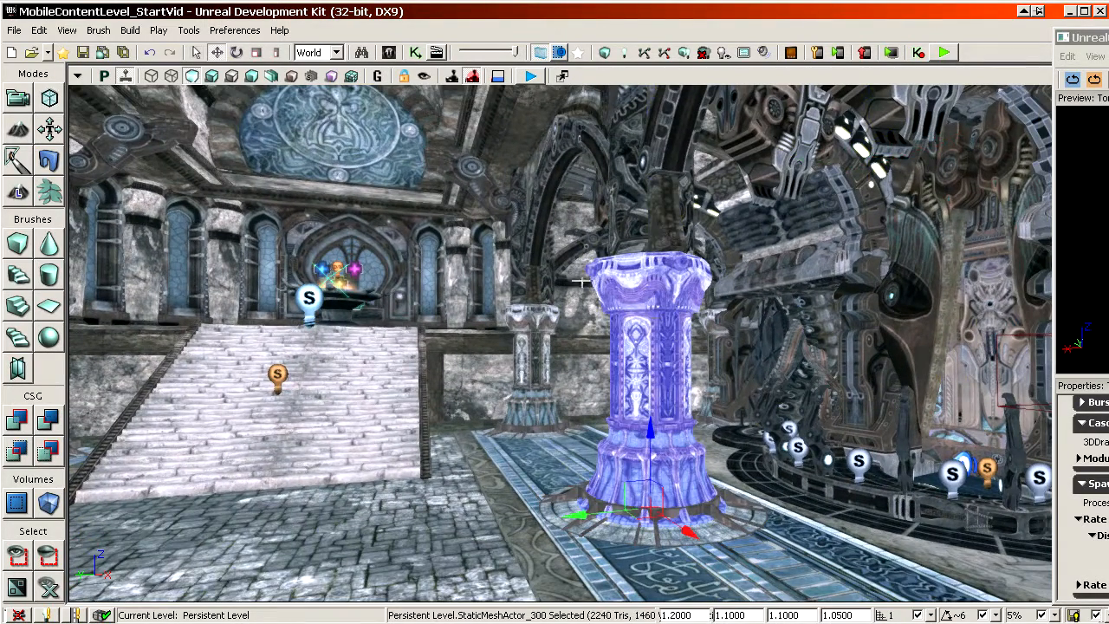
click(76, 77)
mouse_move(115, 141)
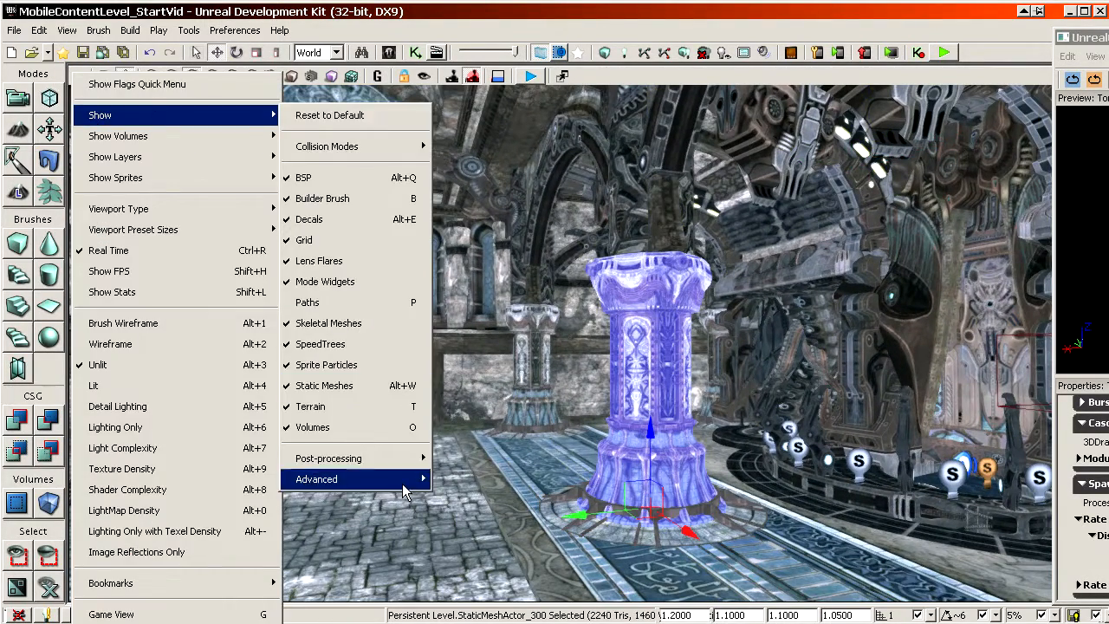
mouse_move(401, 494)
click(500, 501)
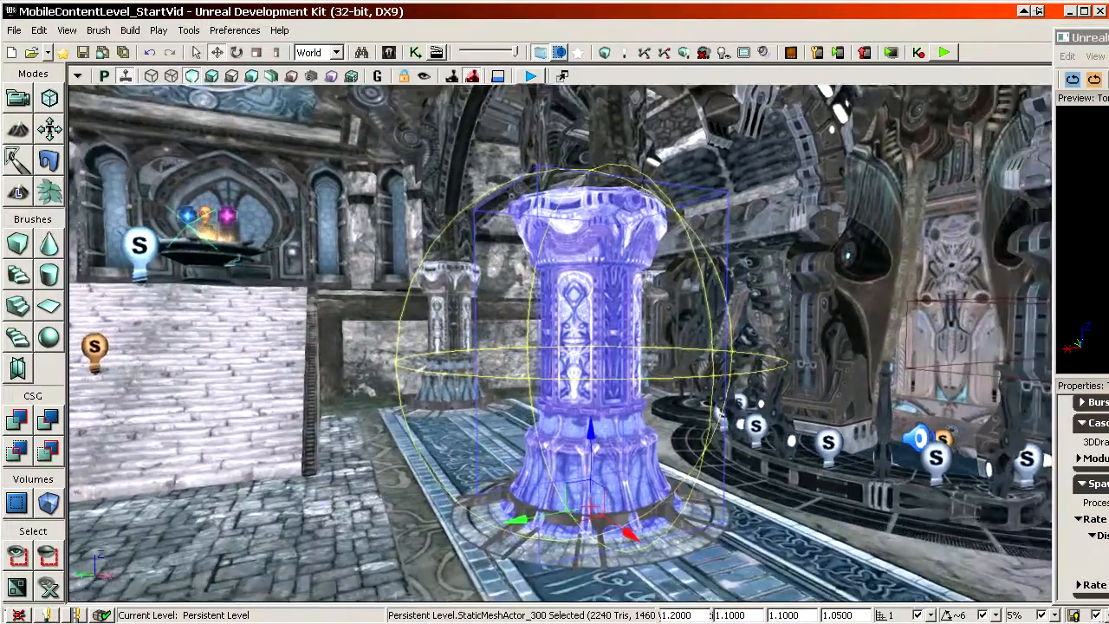
Examine the bounds of the pillar and the arch mesh, and look around the hall.
right_drag(555, 294, 659, 208)
click(574, 222)
right_drag(659, 346, 699, 371)
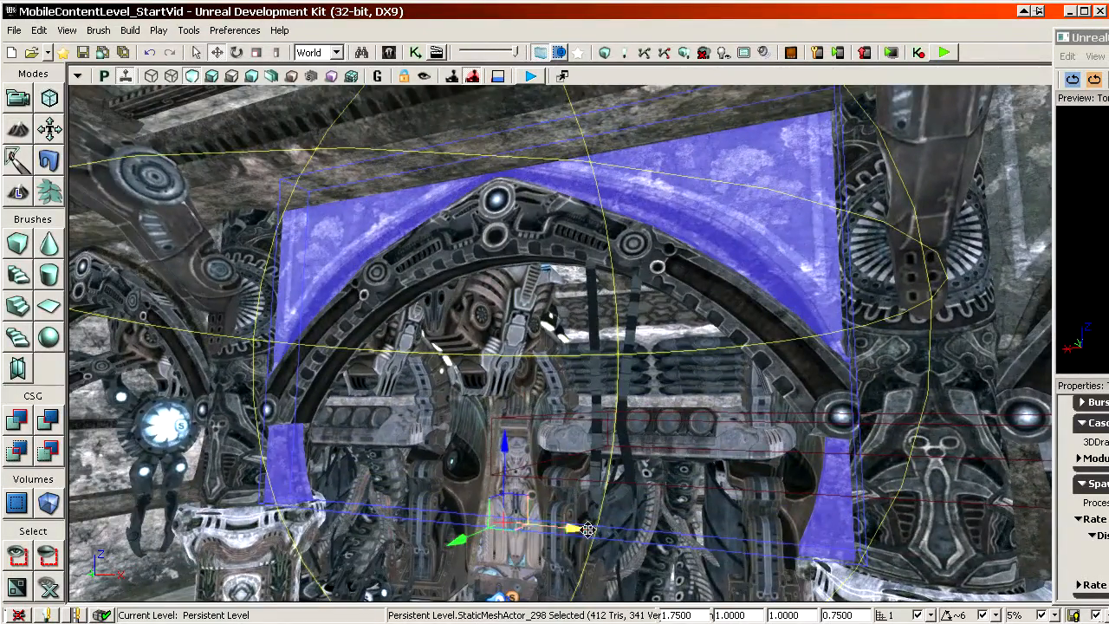
right_drag(293, 219, 475, 376)
click(464, 379)
right_drag(645, 271, 242, 263)
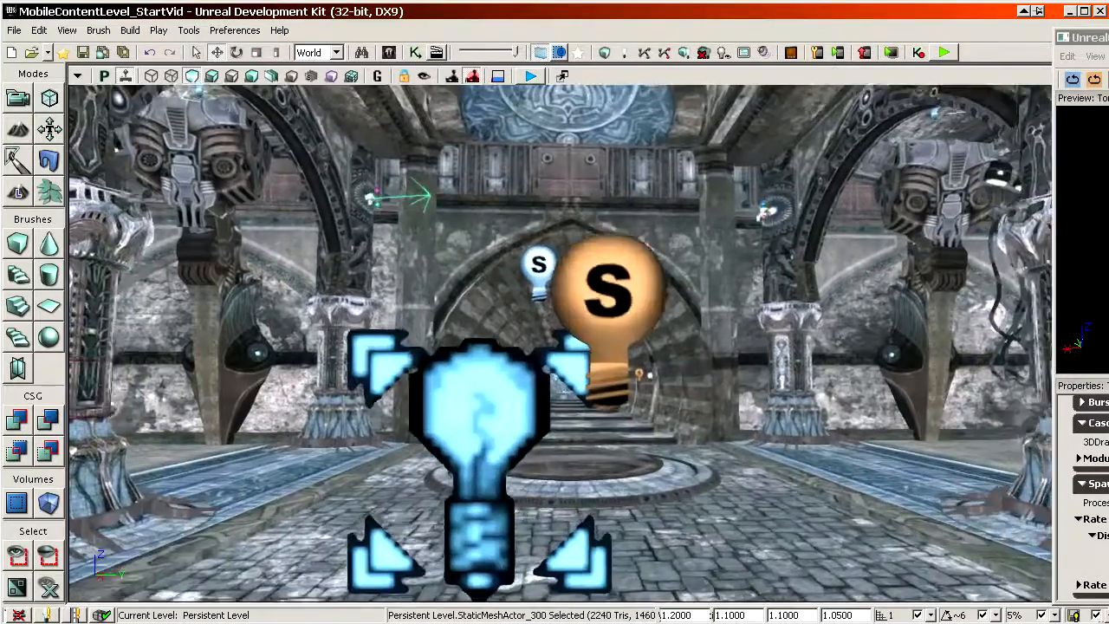
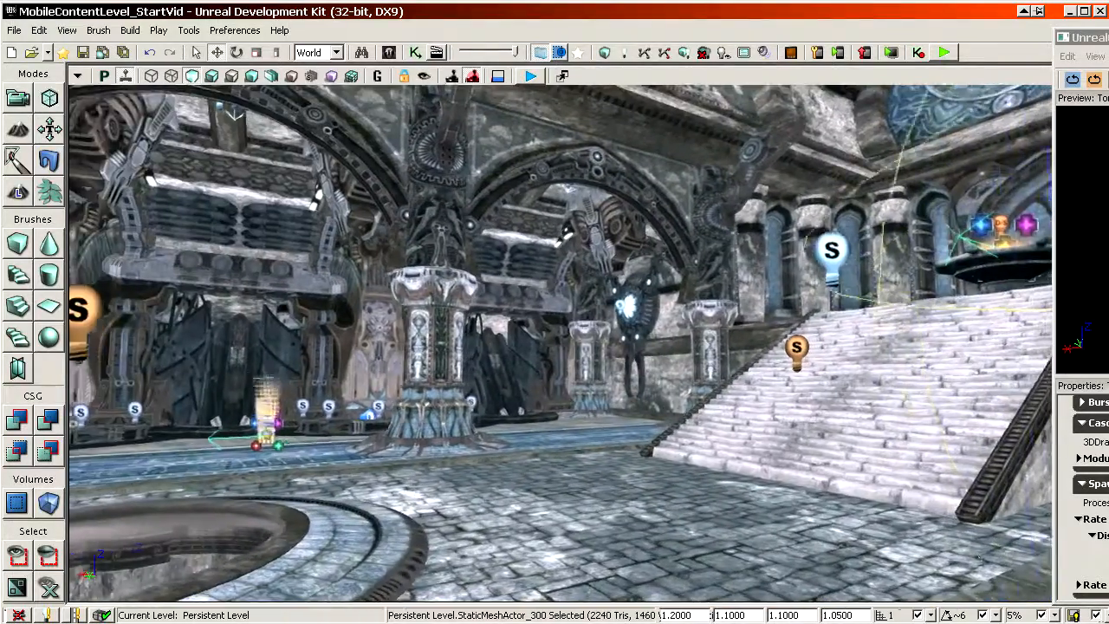
Select the fire emitter standing on the blue hall floor and examine its bounds.
right_drag(994, 357, 1023, 353)
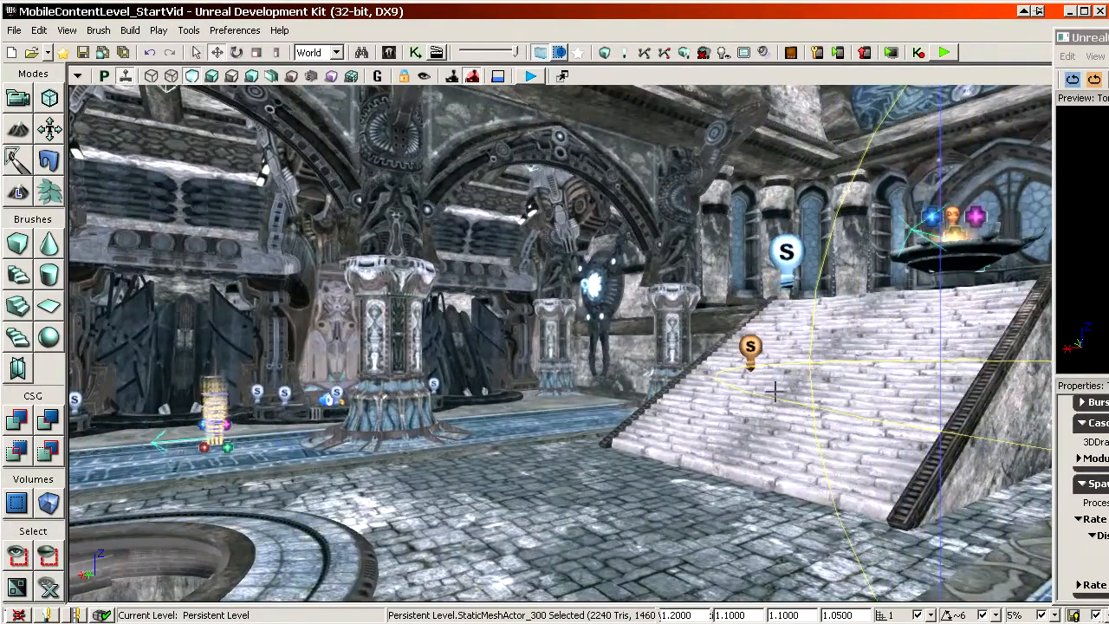
drag(774, 389, 663, 421)
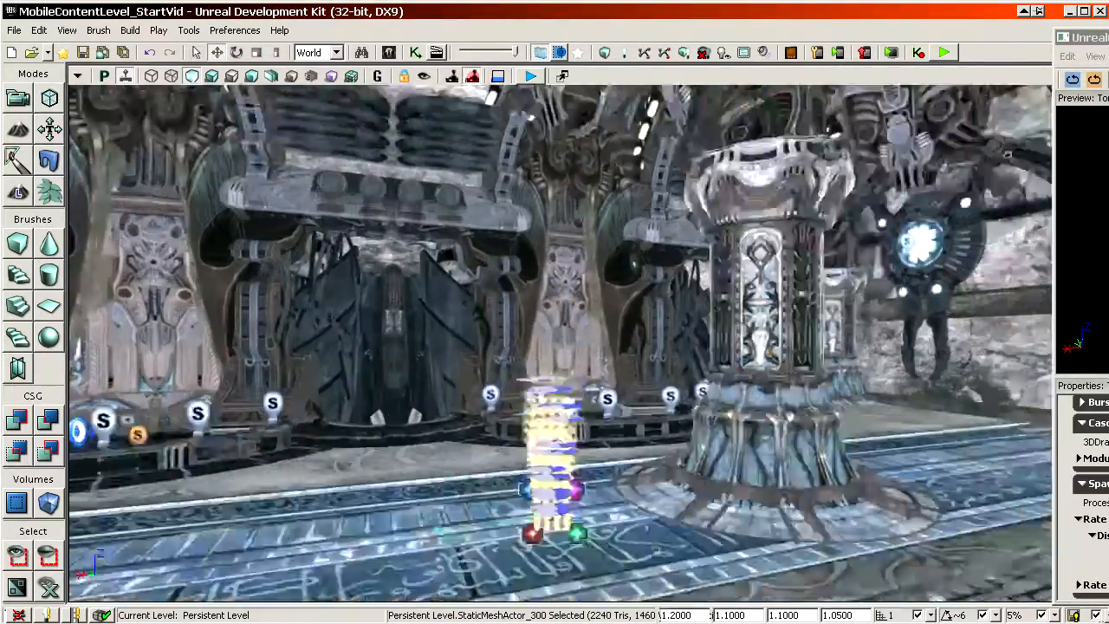
drag(608, 473, 606, 454)
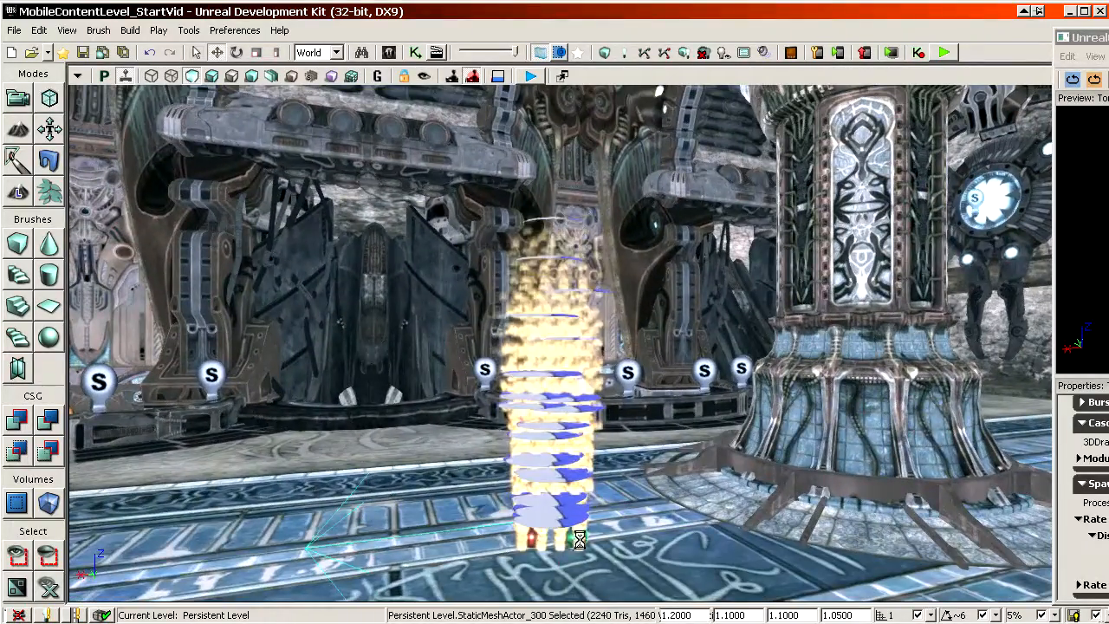
click(551, 511)
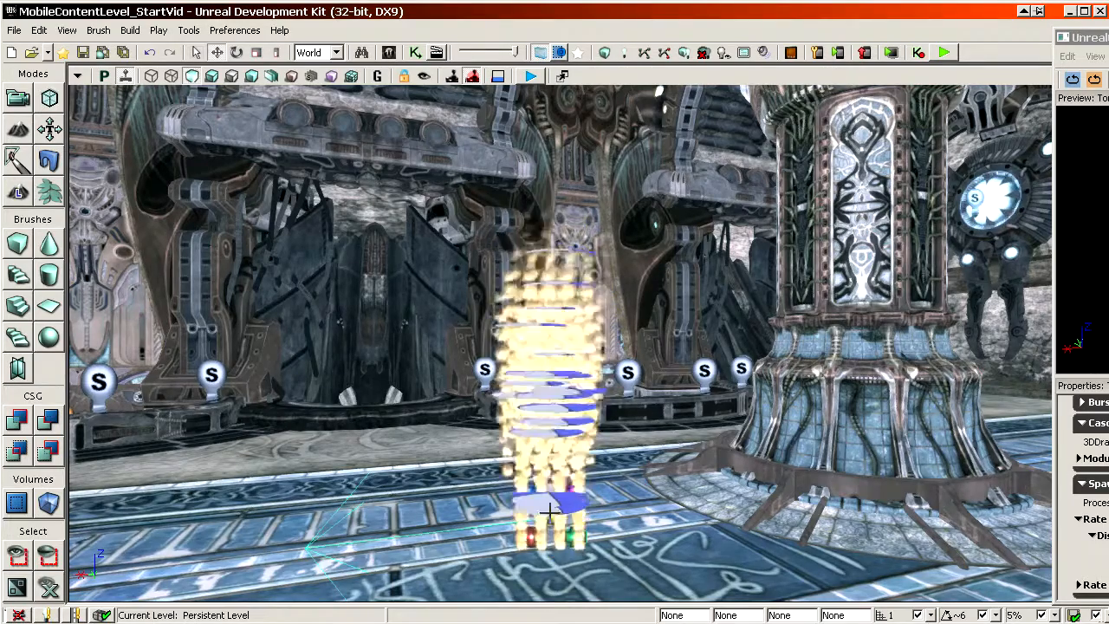
click(551, 513)
mouse_move(550, 513)
mouse_down()
mouse_move(538, 589)
mouse_move(553, 511)
mouse_up()
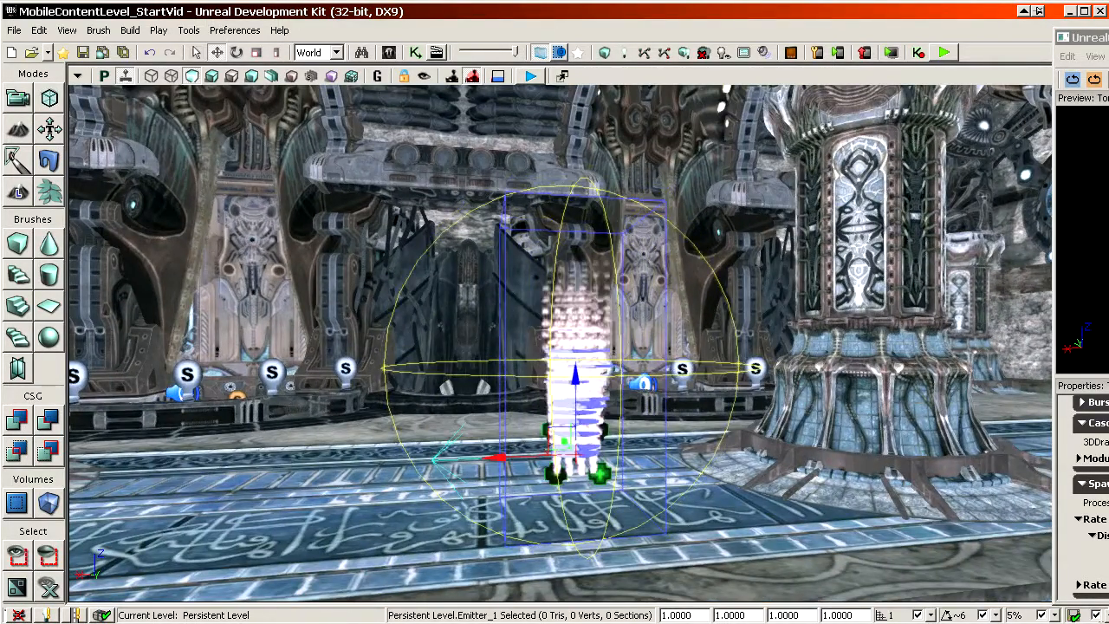
Bring the Content Browser beside the level view and turn off real-time playback in the viewport.
drag(969, 24, 876, 19)
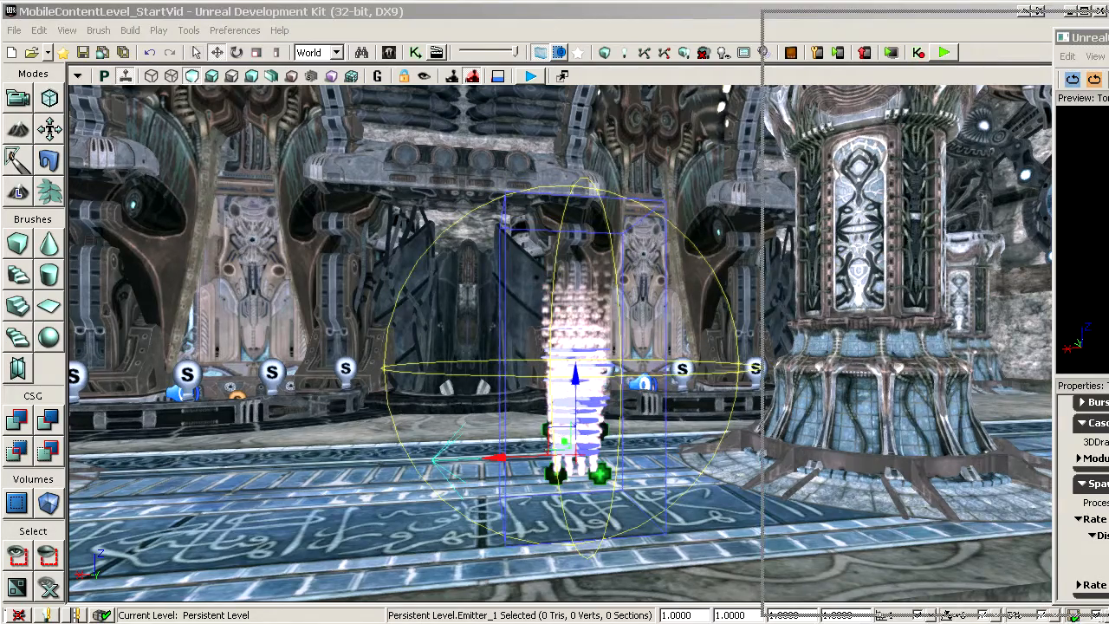
drag(876, 19, 876, 19)
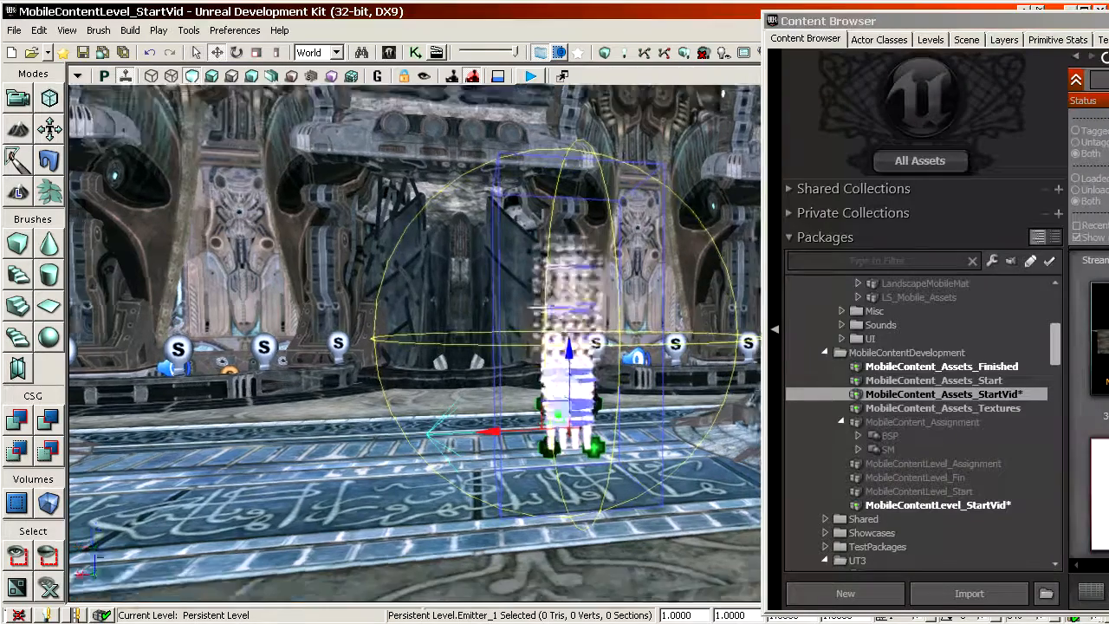
drag(537, 381, 572, 390)
right_drag(701, 136, 729, 132)
click(127, 76)
right_drag(205, 171, 210, 188)
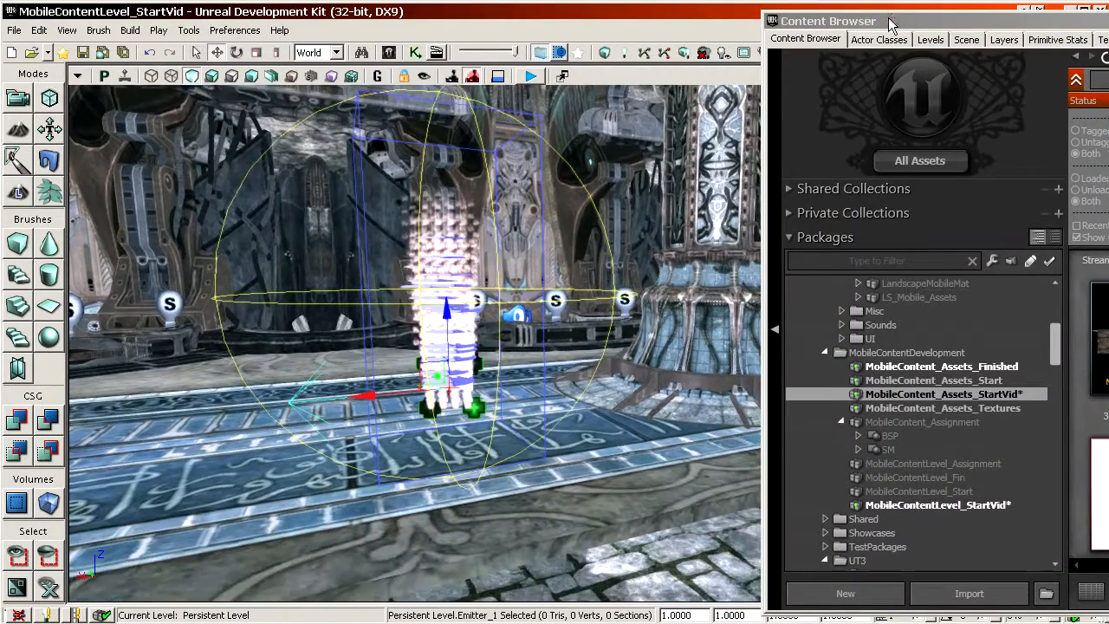
Open the TorchFire_par particle system from the MobileContent_Assets_Start package in Cascade.
drag(891, 26, 681, 28)
click(782, 383)
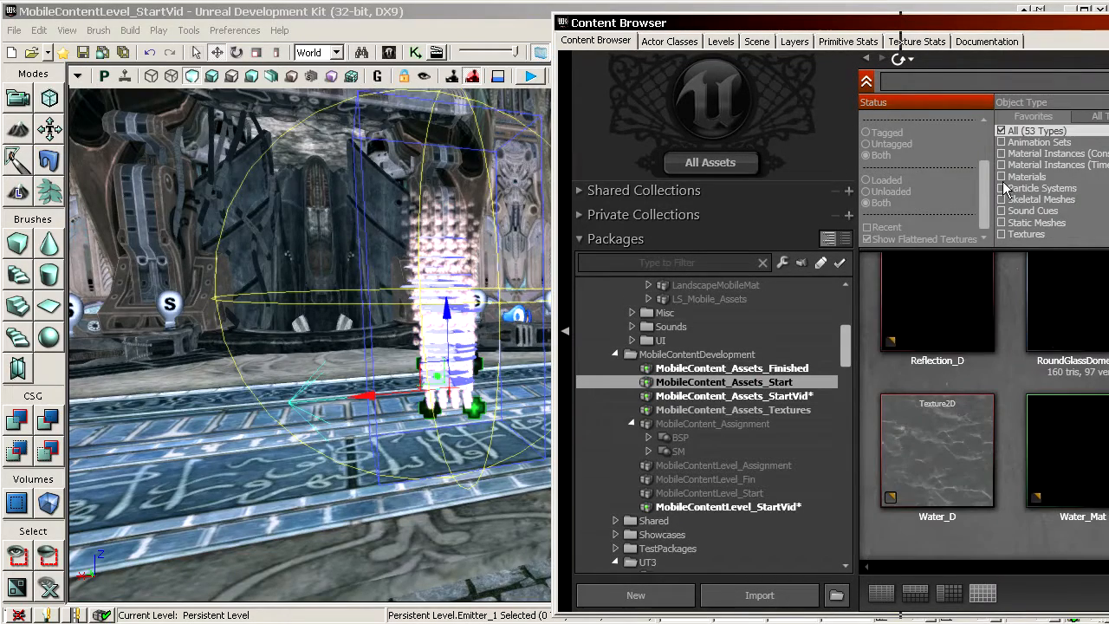
drag(945, 24, 623, 23)
right_drag(993, 399, 970, 299)
drag(904, 34, 708, 41)
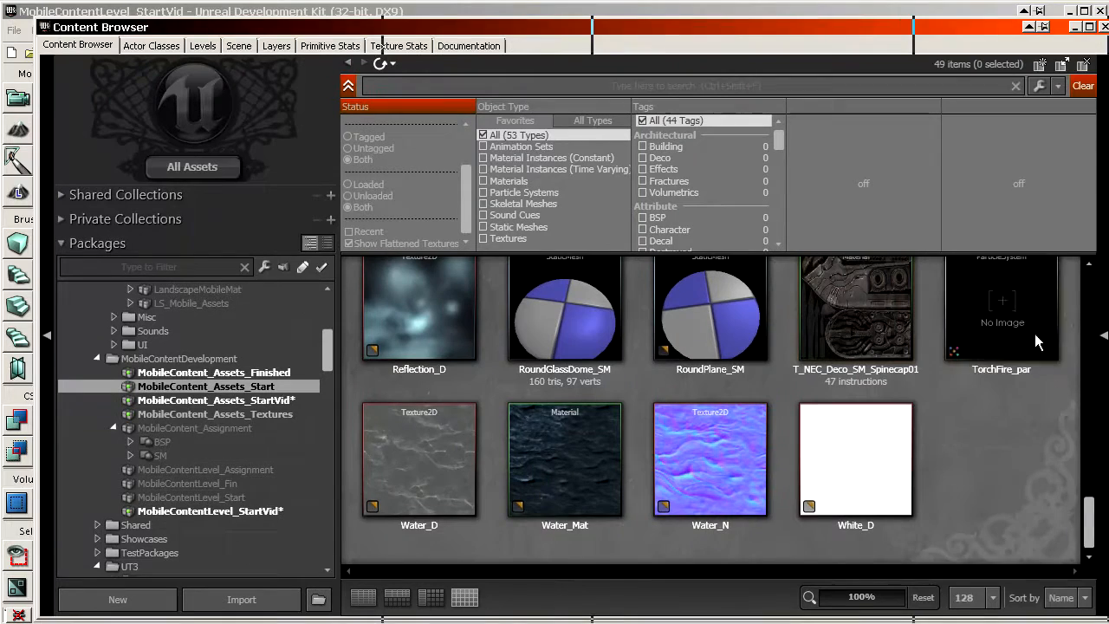
double_click(998, 305)
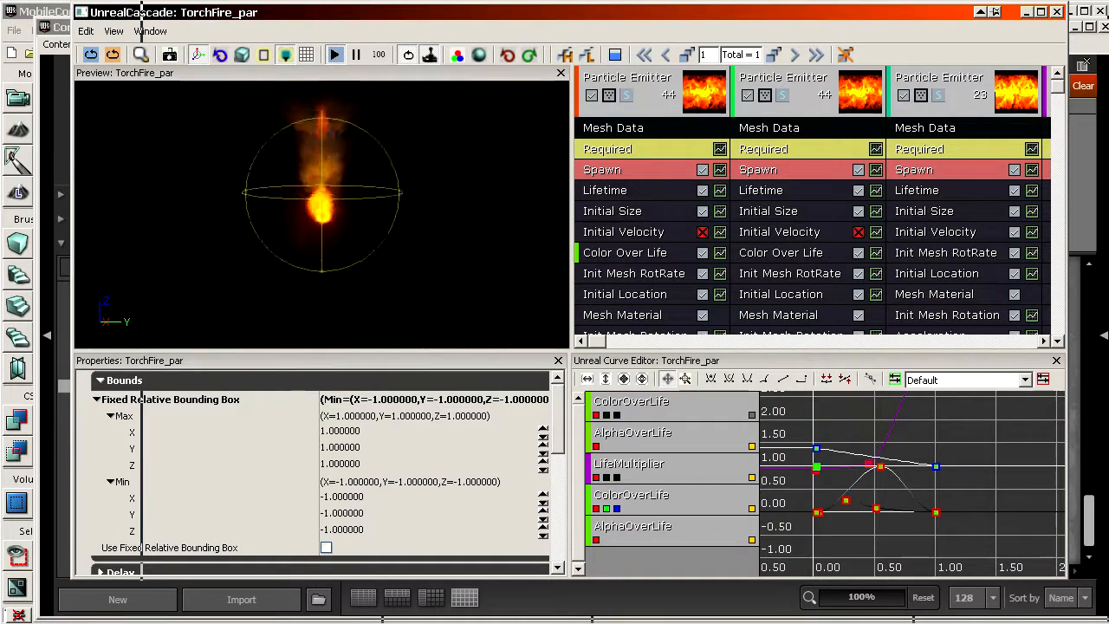
Examine the particle system's bounds in the Cascade preview and close Cascade.
drag(347, 208, 399, 230)
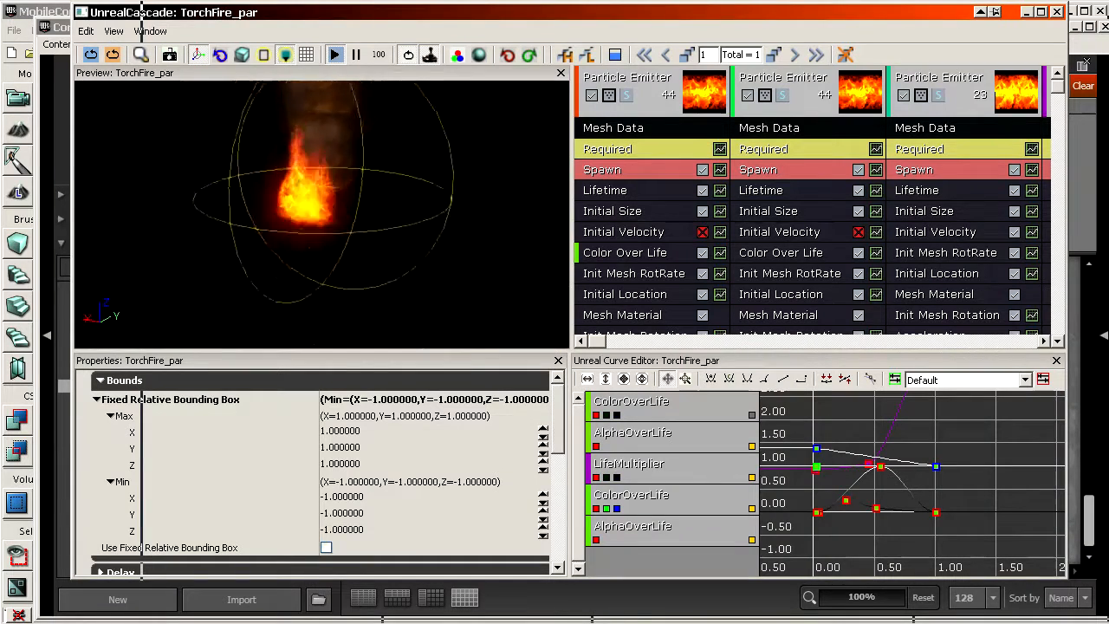
right_drag(398, 230, 407, 182)
click(1057, 12)
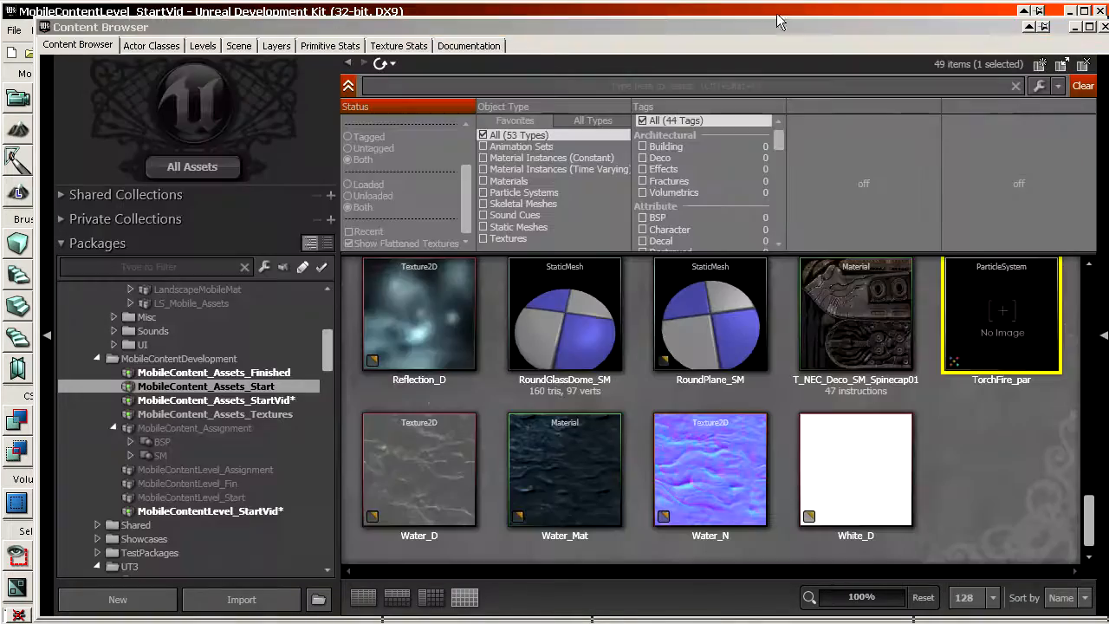
Replace the fire emitter on the hall floor with TorchFire_par from the MobileContent_Assets_Start package.
drag(651, 23, 1108, 10)
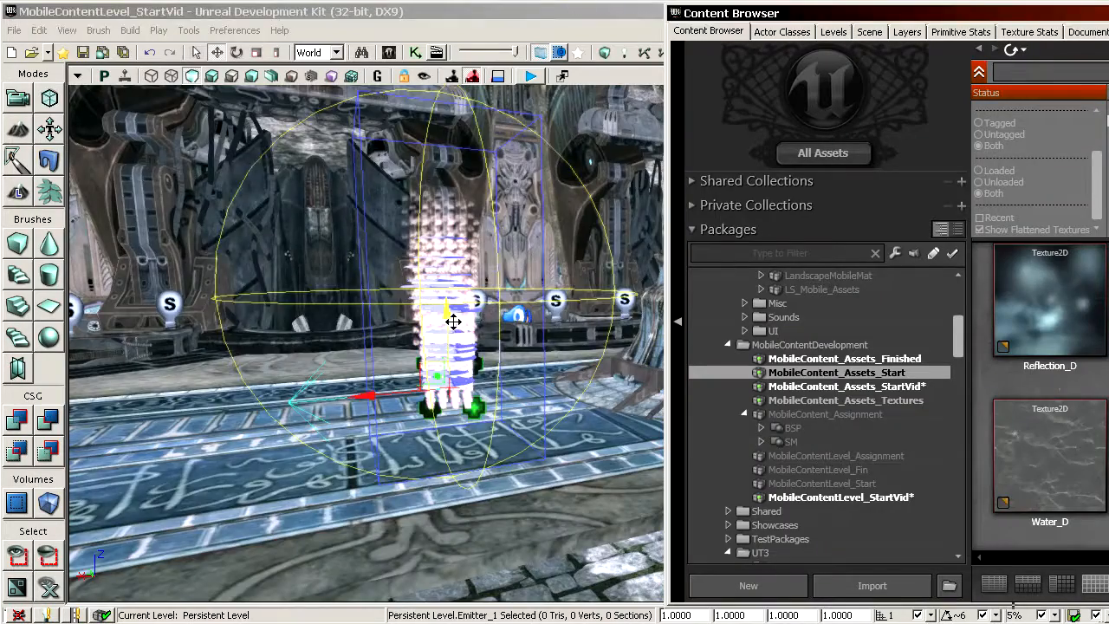
click(453, 321)
drag(517, 310, 659, 299)
key(Delete)
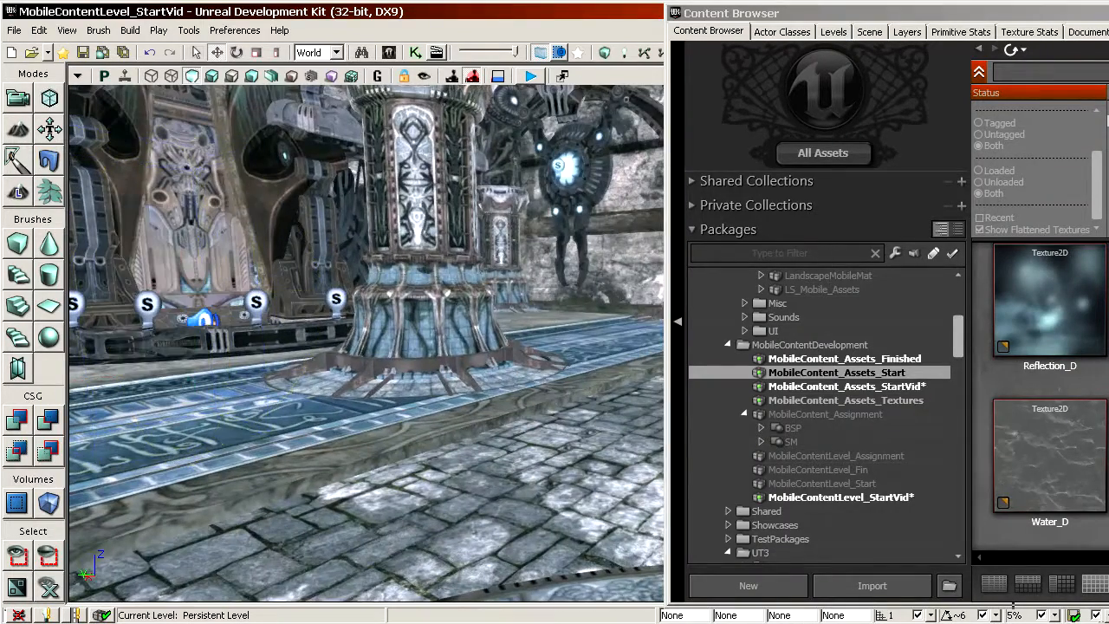
drag(1108, 304, 191, 451)
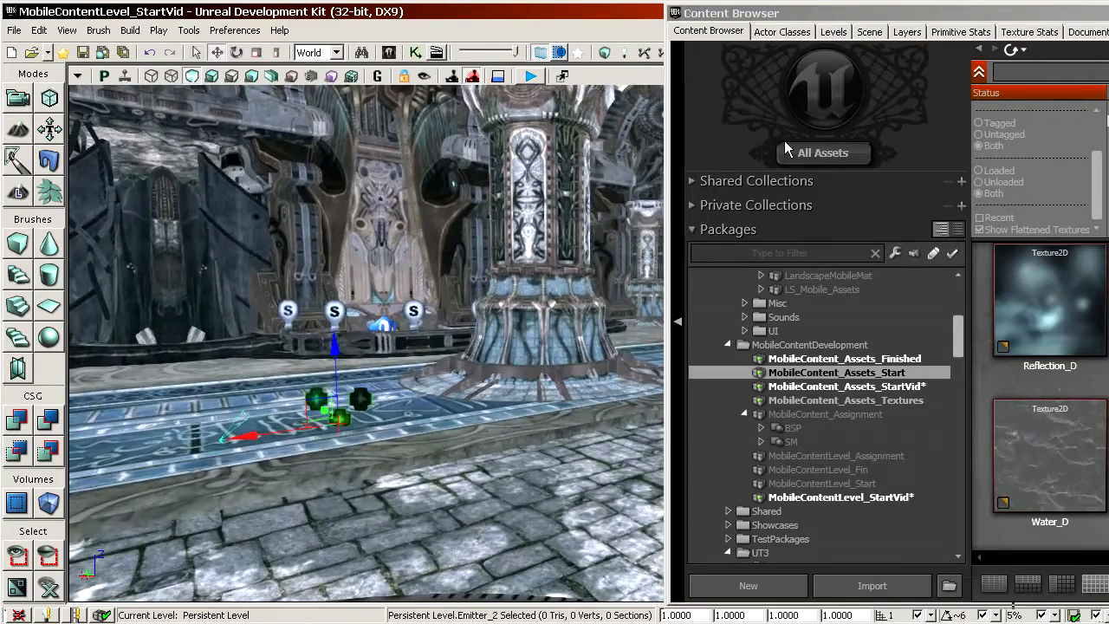
Move the Content Browser out of the way and turn real-time playback back on in the level viewport.
drag(761, 12, 1108, 21)
right_drag(260, 260, 178, 238)
drag(468, 390, 468, 368)
drag(155, 137, 139, 182)
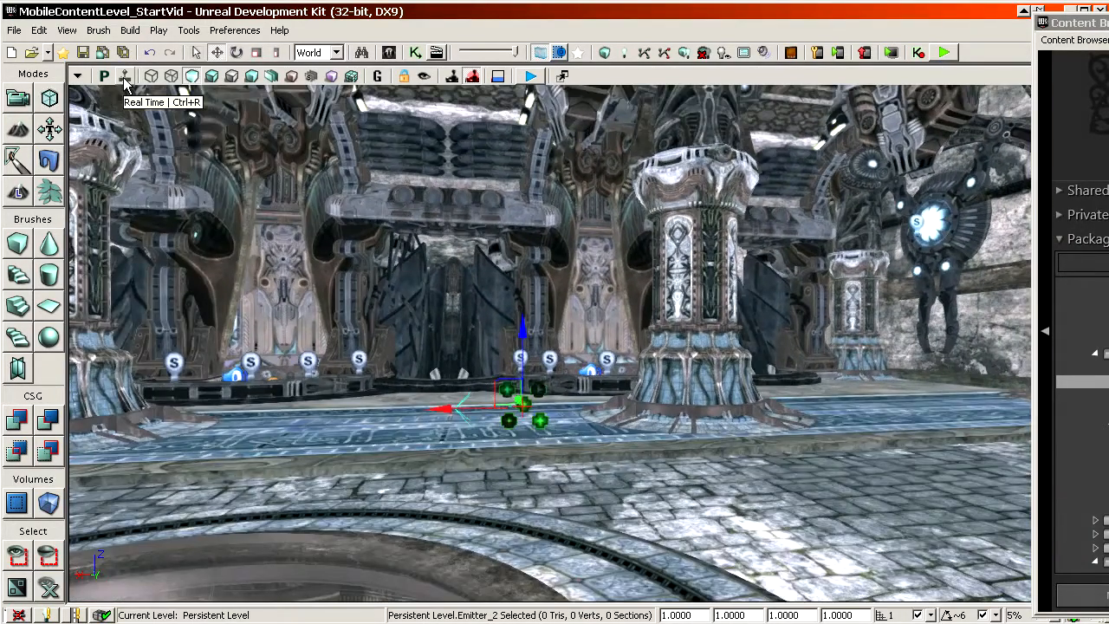
click(125, 80)
Examine the new floor fire's bounds from close up and from across the hall.
key(w)
mouse_move(495, 404)
right_down()
mouse_move(480, 388)
mouse_move(495, 387)
right_up()
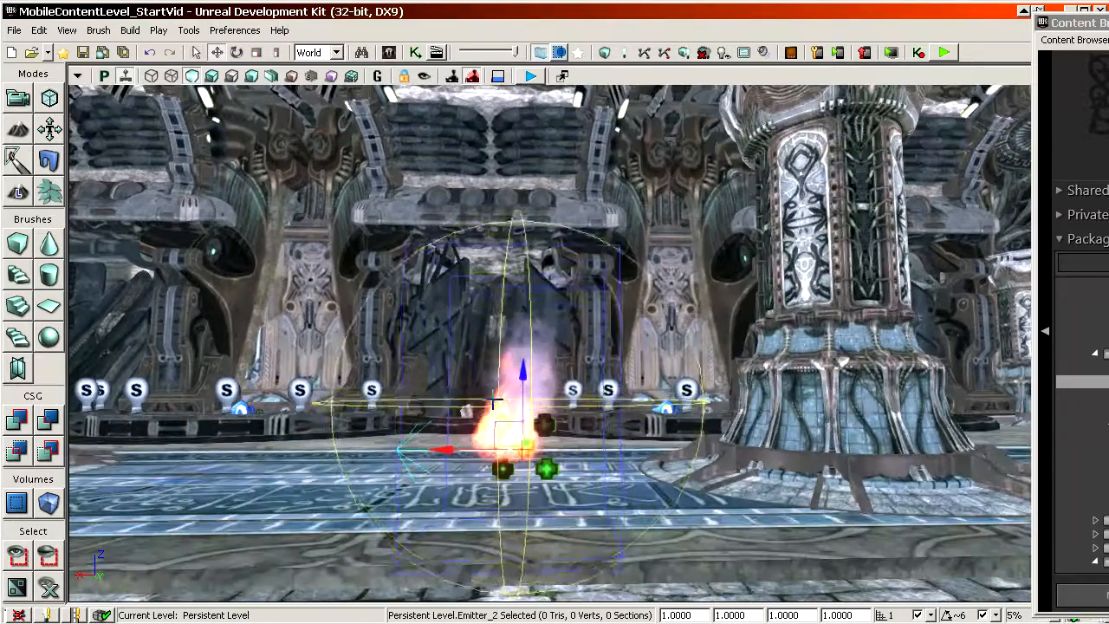
drag(436, 259, 450, 279)
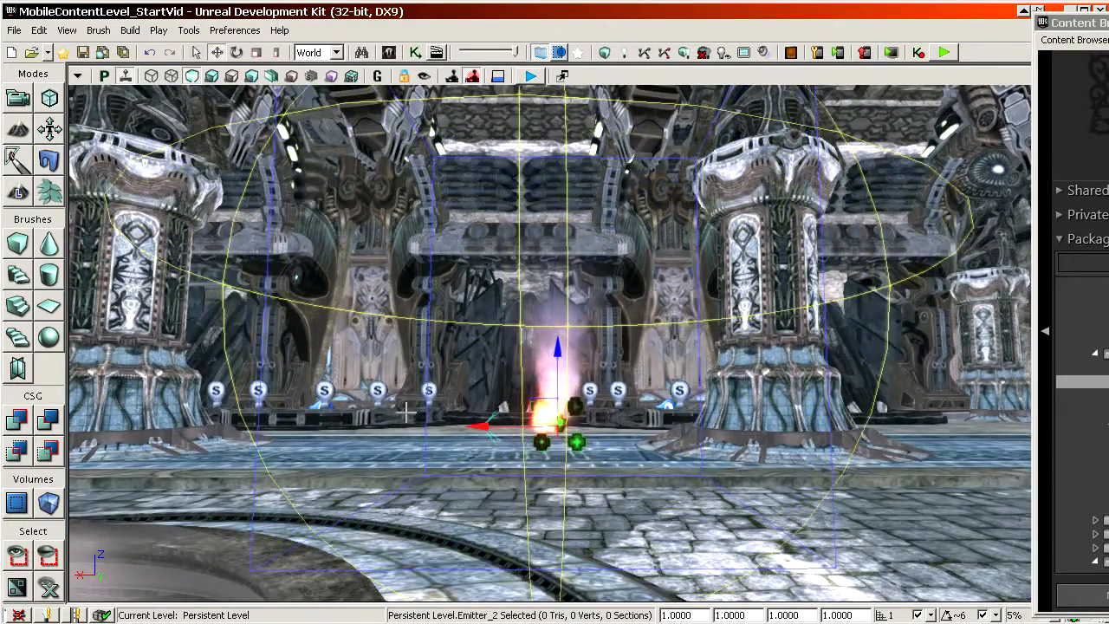
mouse_move(393, 378)
mouse_down()
mouse_move(392, 412)
mouse_move(390, 387)
mouse_move(381, 412)
mouse_move(393, 390)
mouse_move(385, 365)
mouse_up()
drag(551, 343, 533, 425)
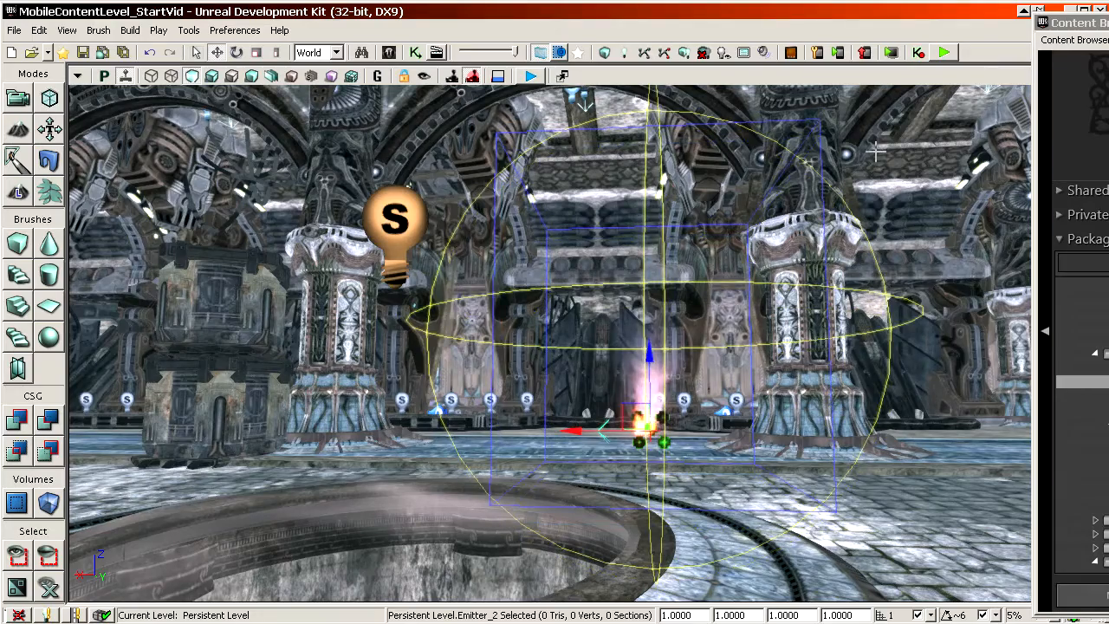
Switch the level viewport to Lit mode and examine the floor fire's bounds against the surrounding hall.
click(213, 78)
mouse_move(346, 260)
mouse_down()
mouse_move(347, 312)
mouse_move(351, 217)
mouse_move(269, 277)
mouse_move(174, 234)
mouse_move(169, 295)
mouse_move(112, 321)
mouse_up()
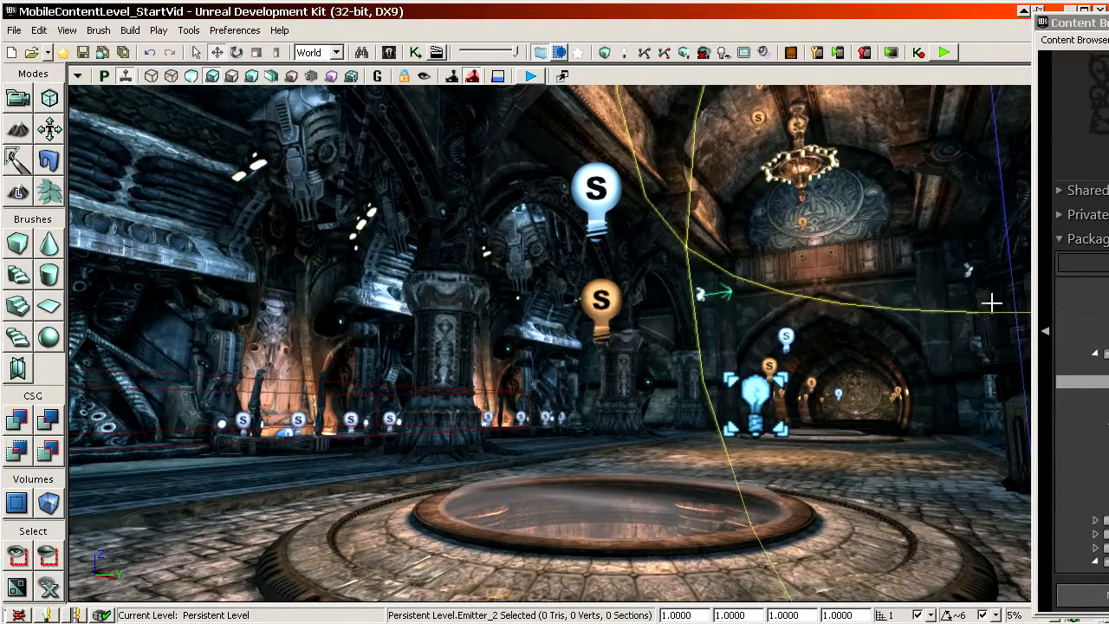
key(f)
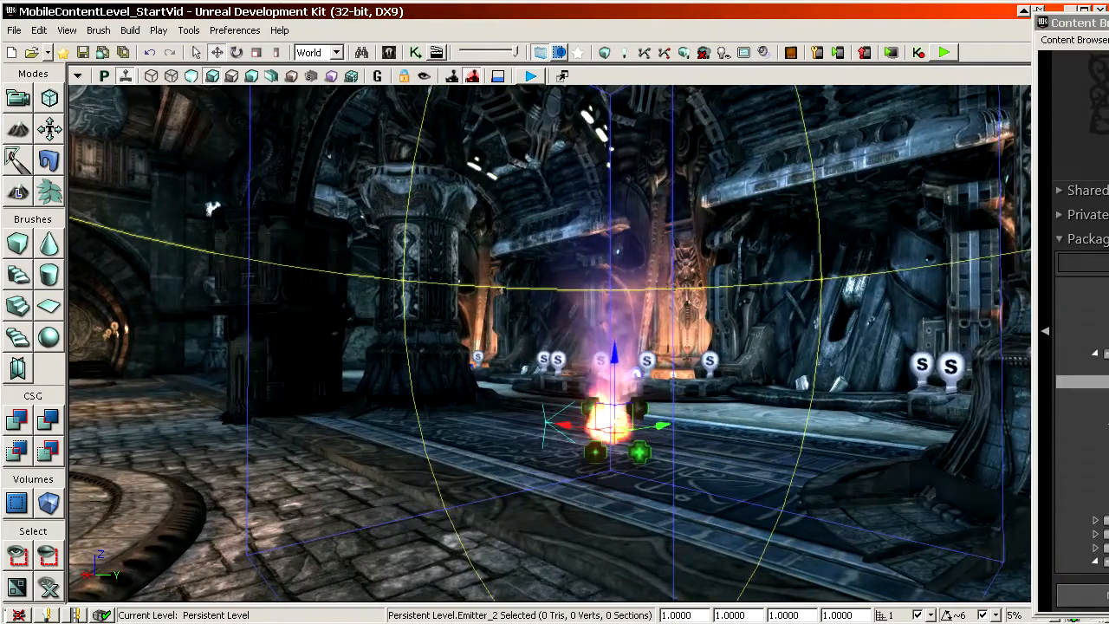
drag(212, 208, 147, 223)
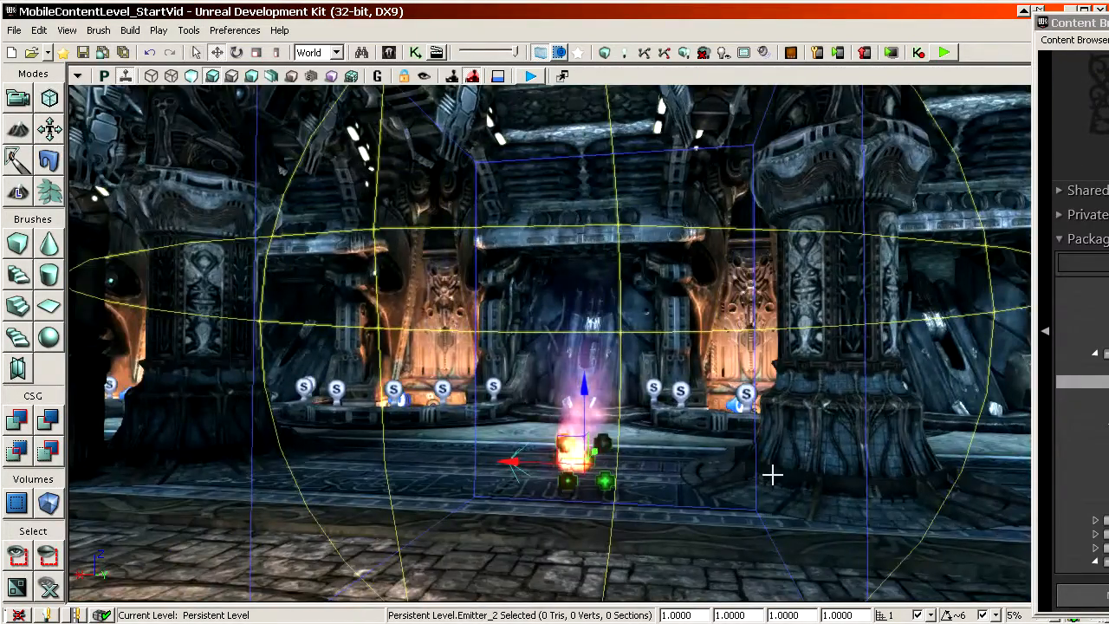
drag(747, 468, 760, 424)
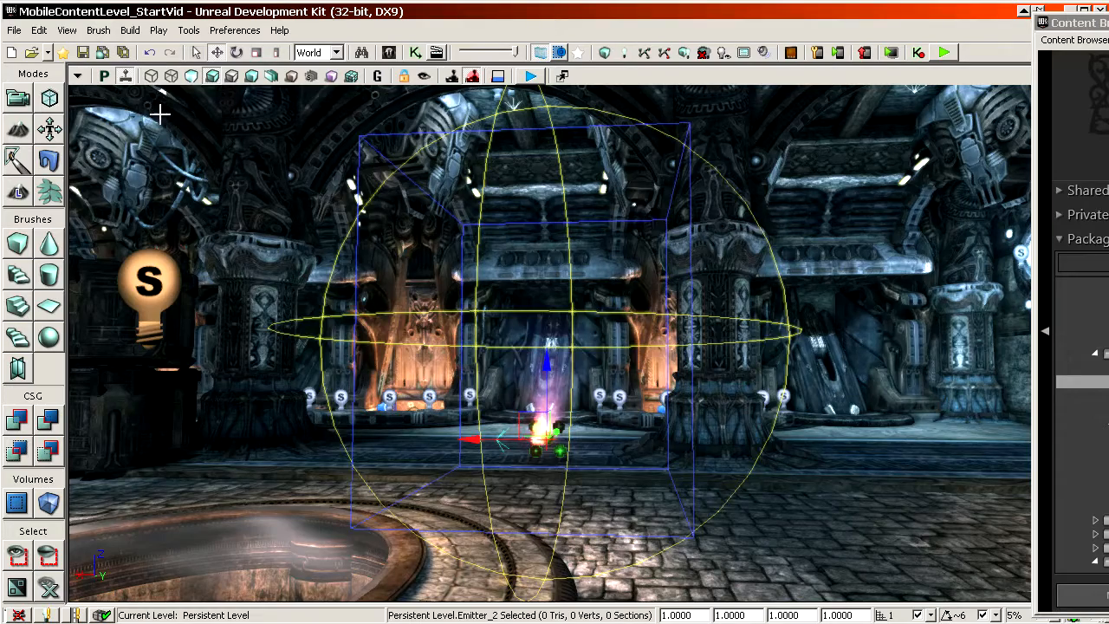
View the floor fire up close and look away from it while part of its bounds stays in view.
click(126, 76)
scroll(351, 283, up, 8)
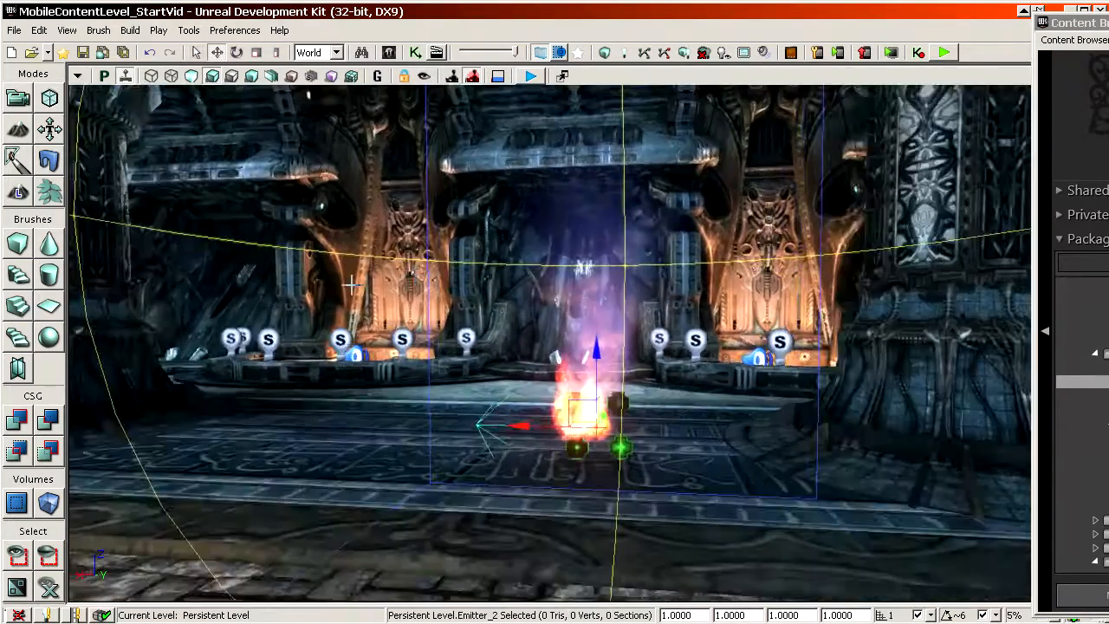
drag(351, 282, 355, 284)
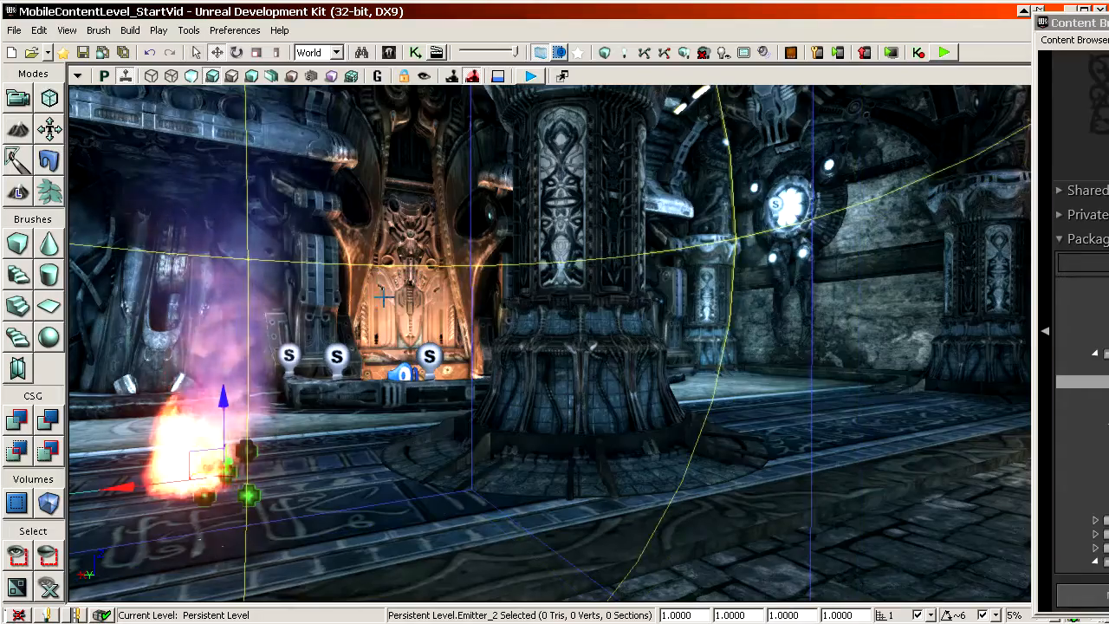
key(w)
right_drag(356, 284, 449, 286)
Select the brazier fire emitter at the top of the stairs and examine its bounds.
right_drag(601, 370, 582, 390)
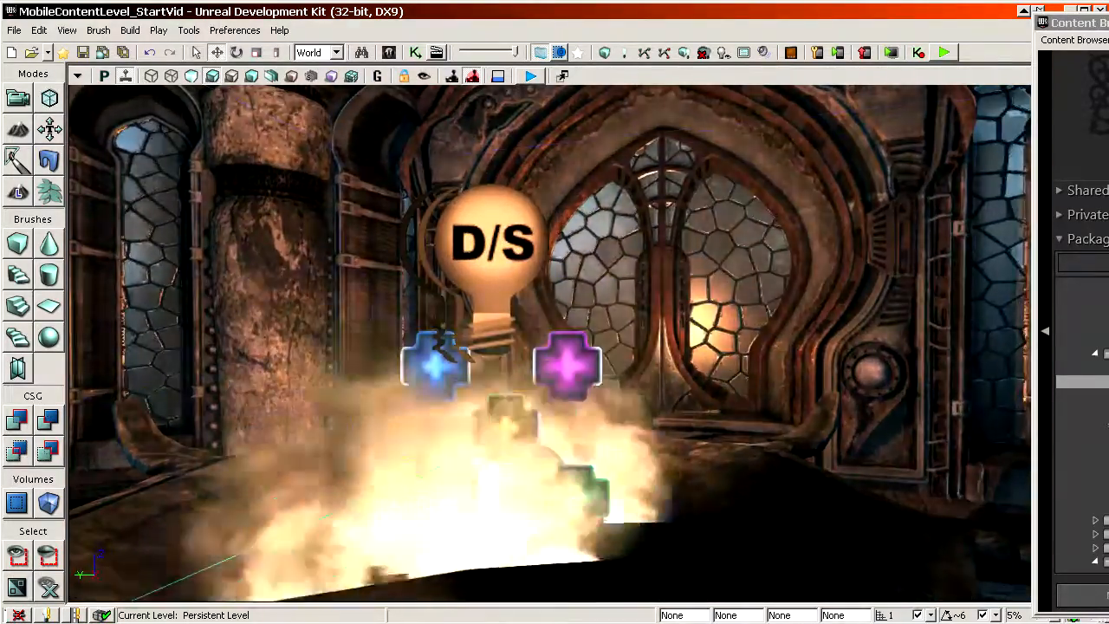
click(565, 336)
key(Home)
drag(572, 347, 577, 362)
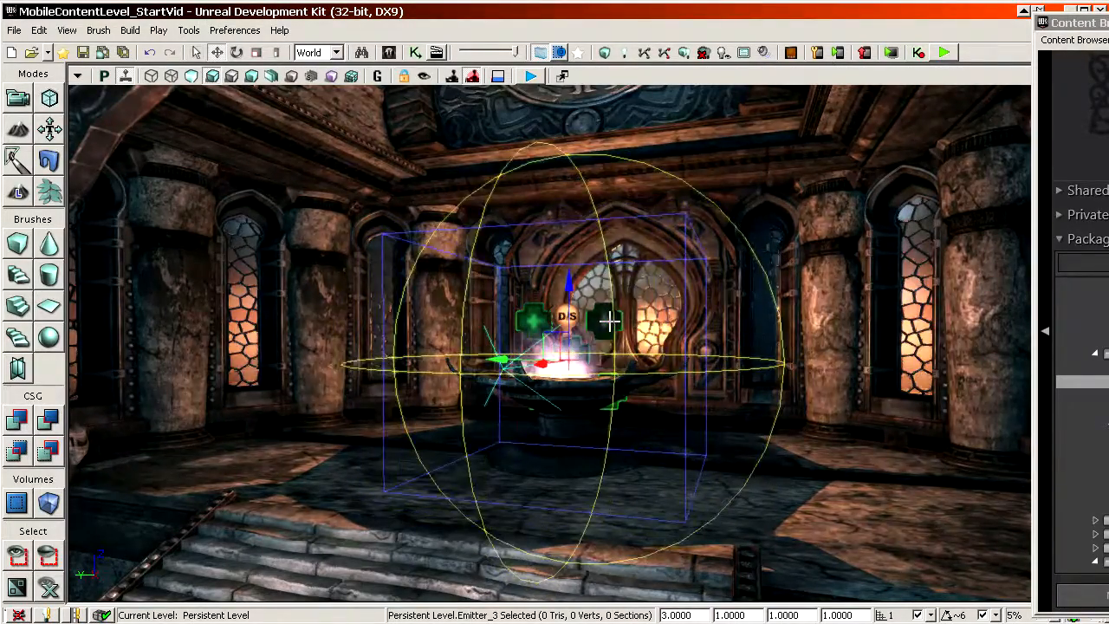
scroll(596, 333, up, 5)
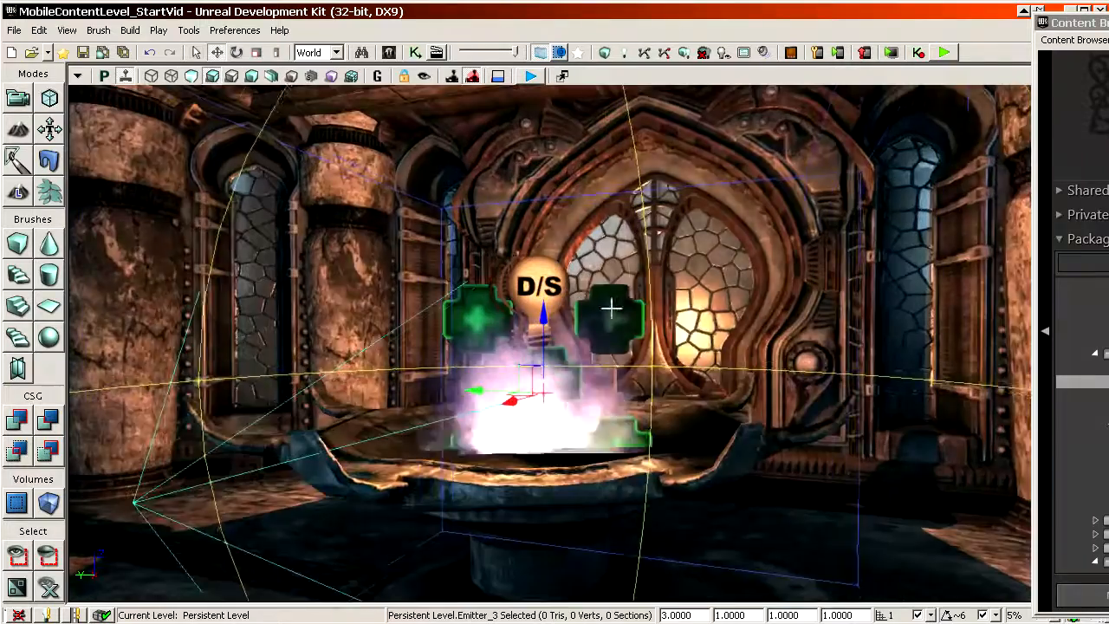
Locate the brazier fire's particle system in the Content Browser and show TorchFire_par's system-level properties in Cascade.
right_click(612, 308)
click(642, 329)
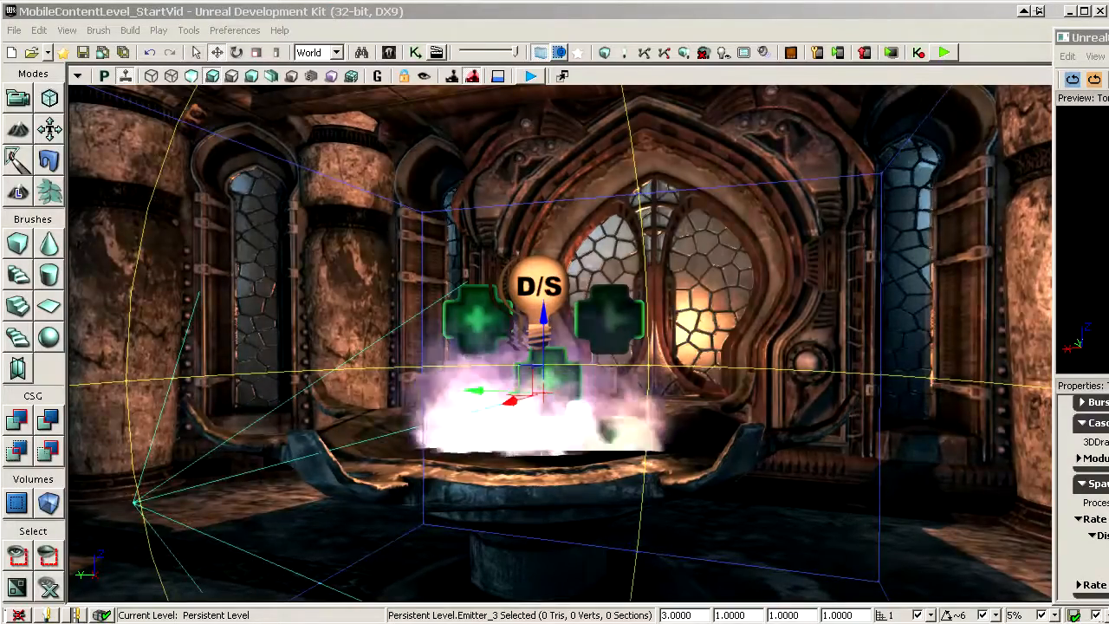
drag(0, 74, 914, 36)
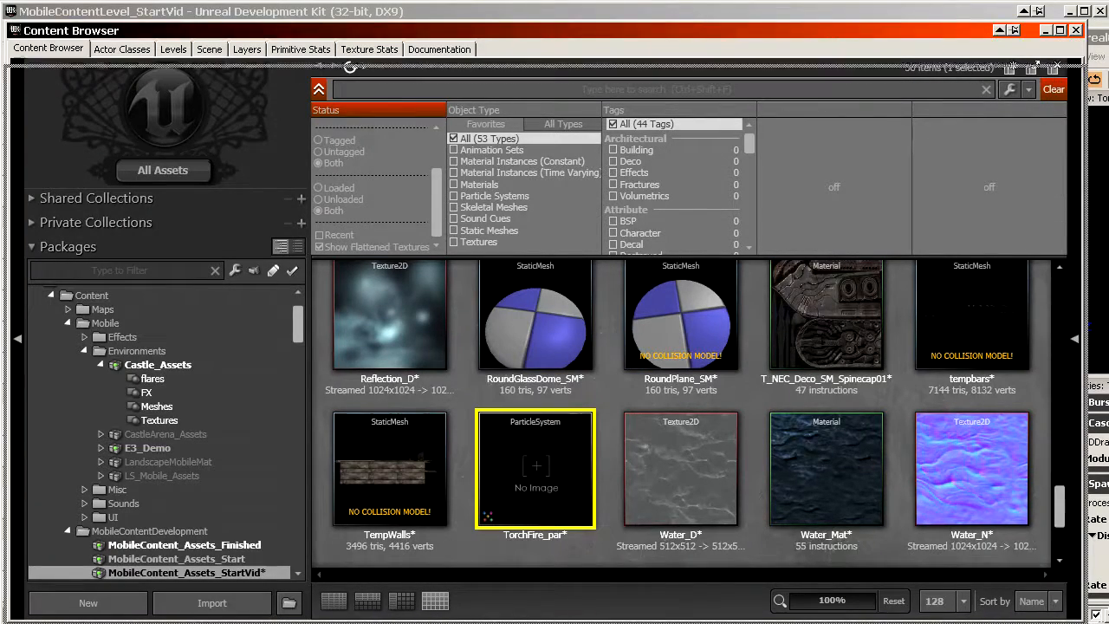
drag(877, 39, 877, 33)
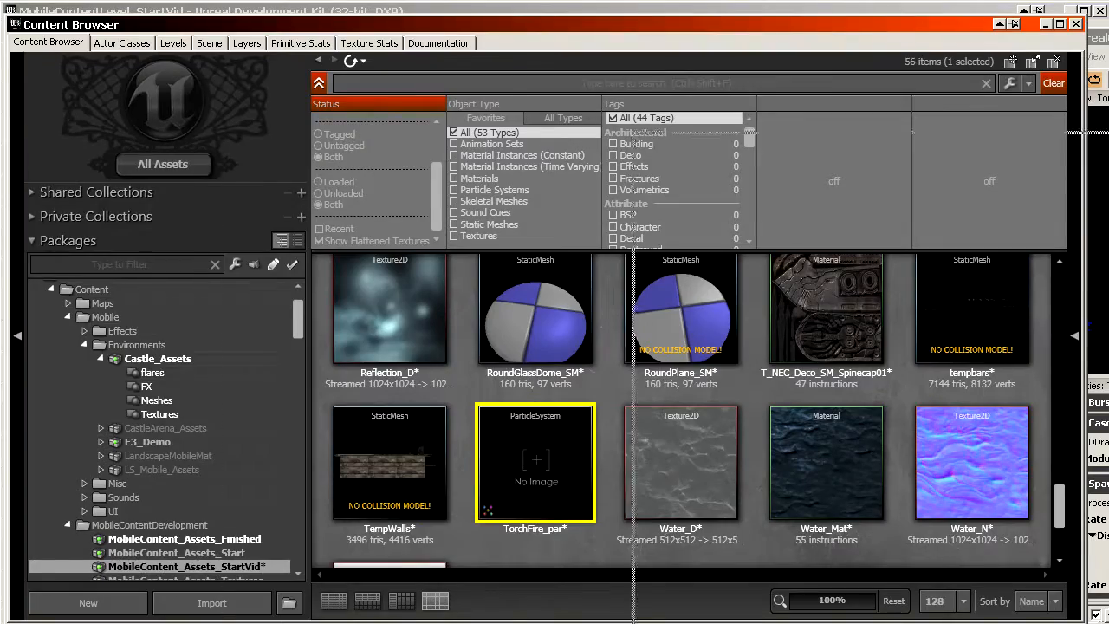
drag(1100, 143, 1108, 143)
drag(1108, 37, 750, 29)
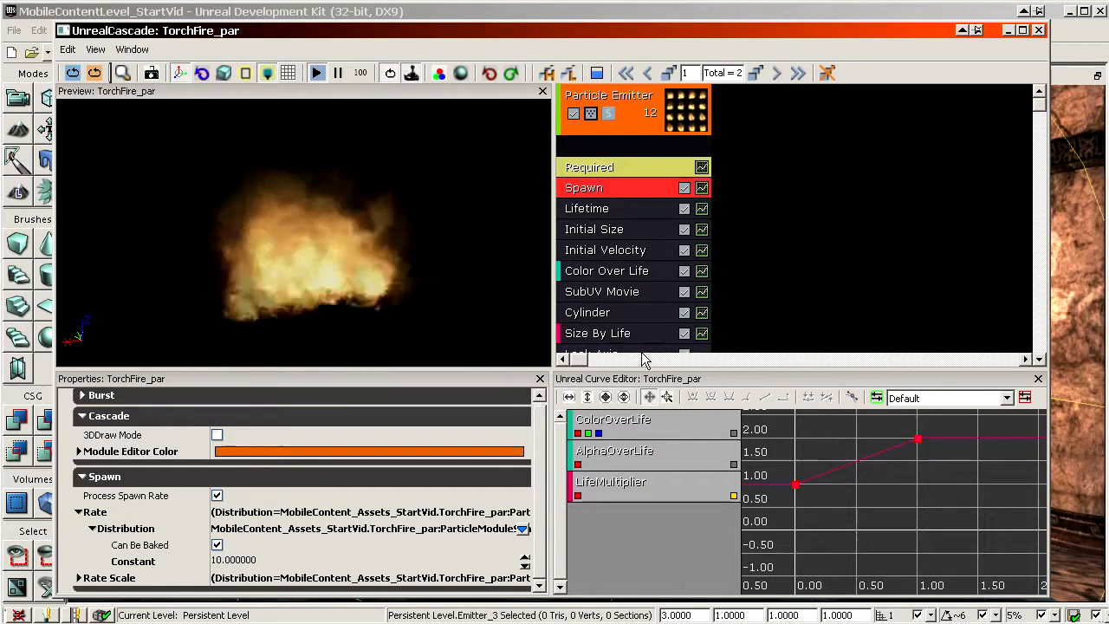
click(786, 128)
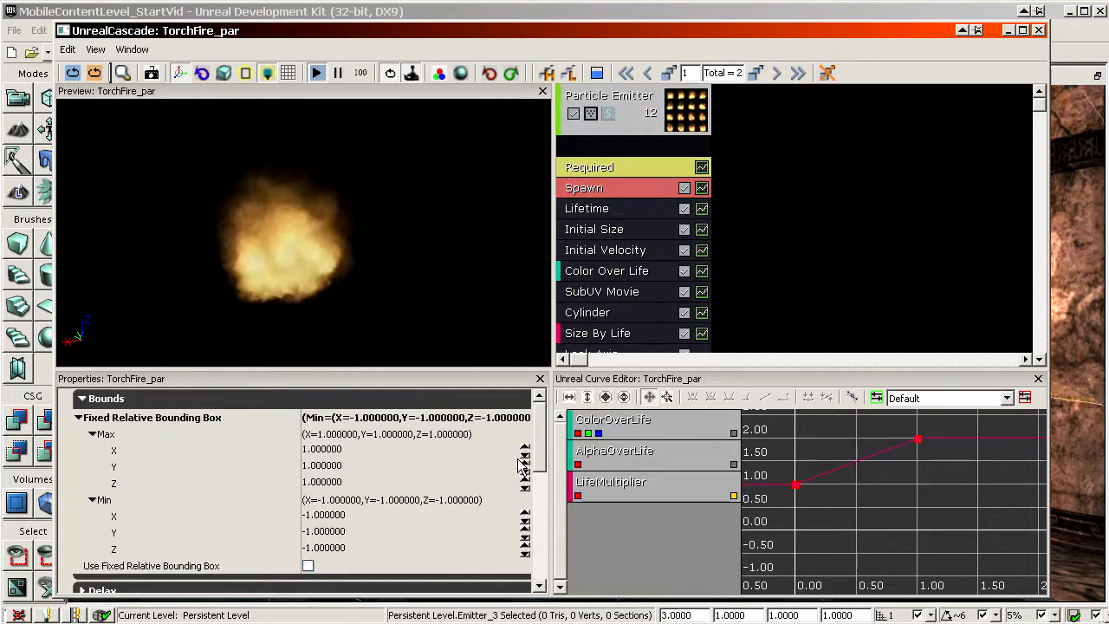
Collapse the other property categories of TorchFire_par and examine its Fixed Relative Bounding Box settings under Bounds.
click(343, 399)
click(157, 438)
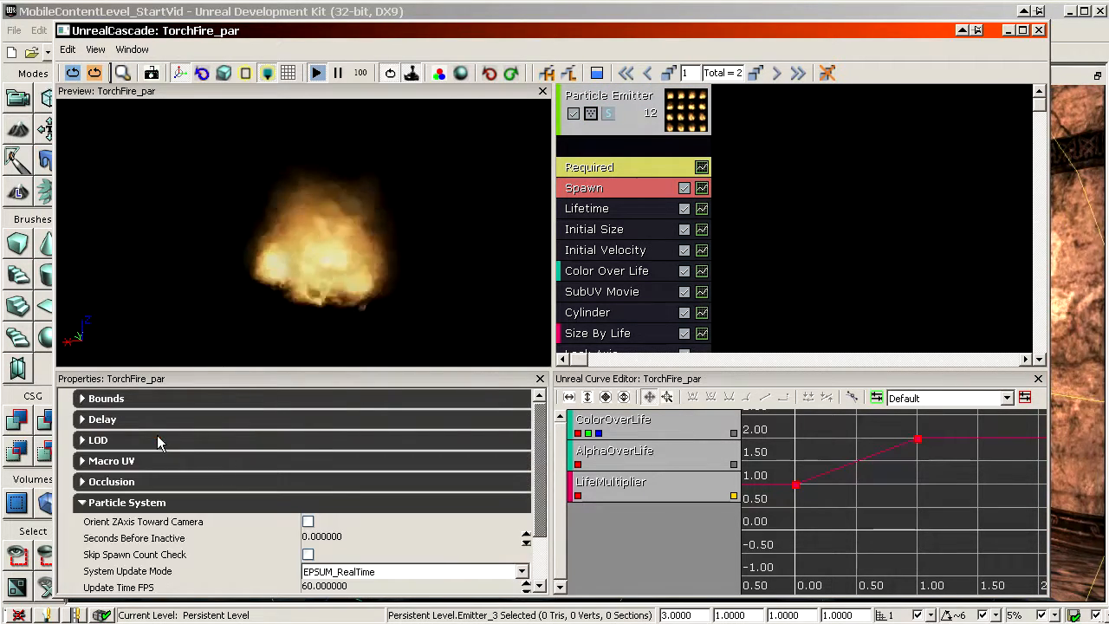
click(143, 501)
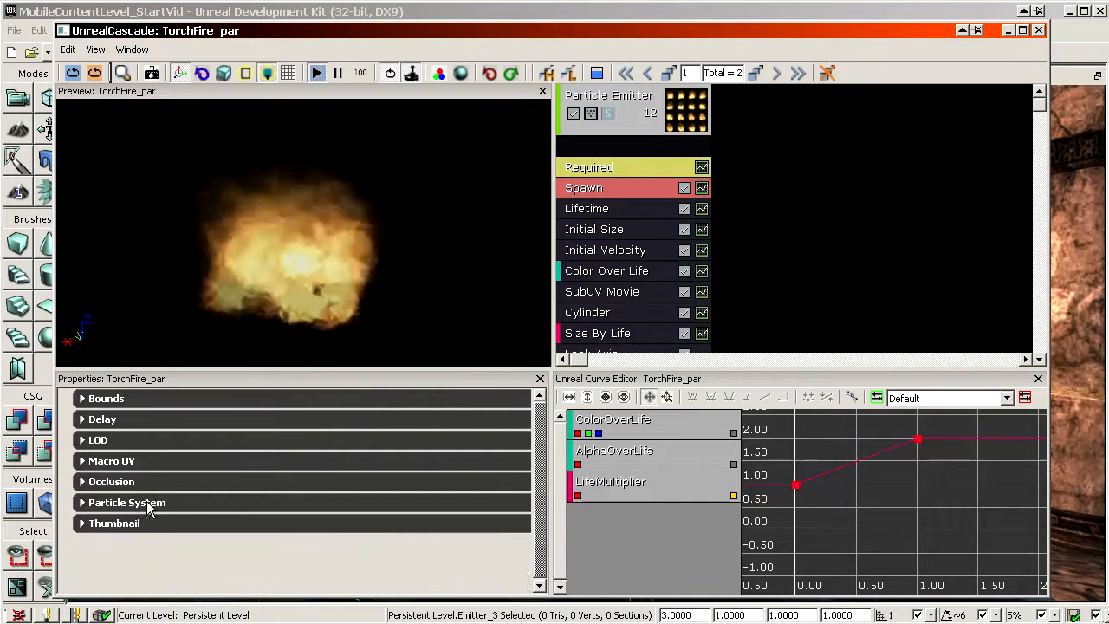
click(106, 399)
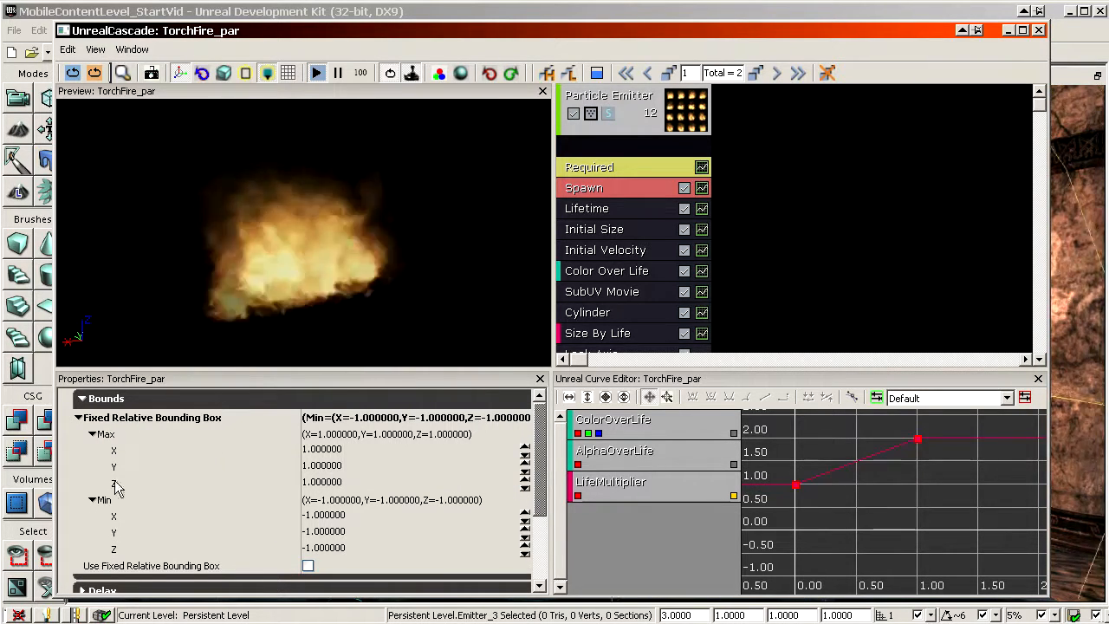
click(343, 451)
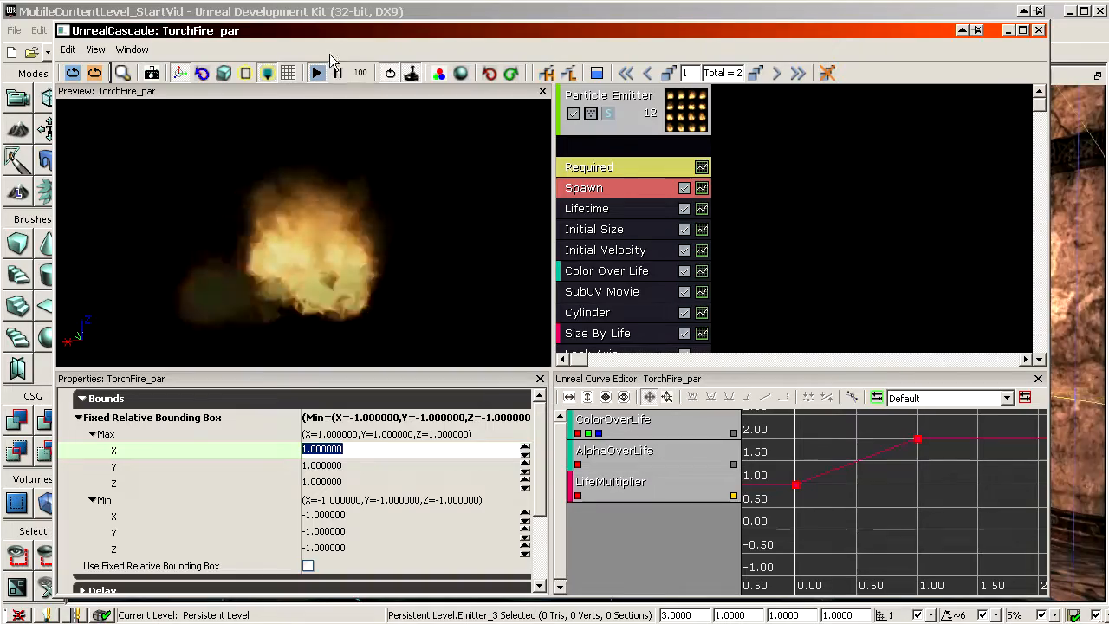
Place Cascade beside the brazier fire in the level view and enable Use Fixed Relative Bounding Box for TorchFire_par.
drag(329, 34, 800, 18)
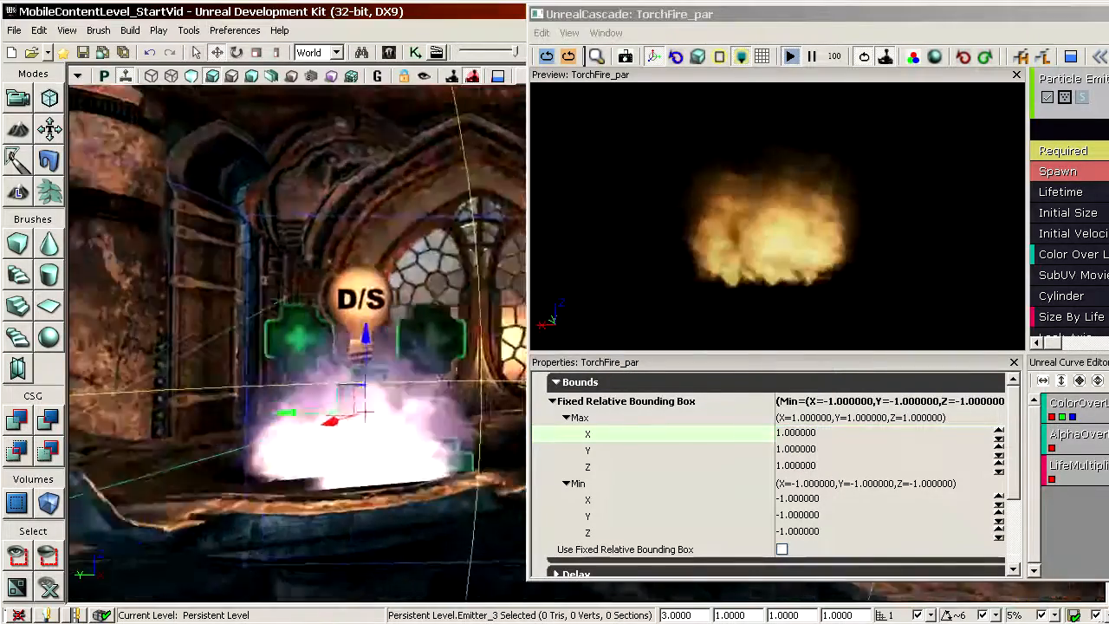
mouse_move(486, 408)
mouse_down()
mouse_move(507, 485)
mouse_move(485, 408)
mouse_up()
click(726, 553)
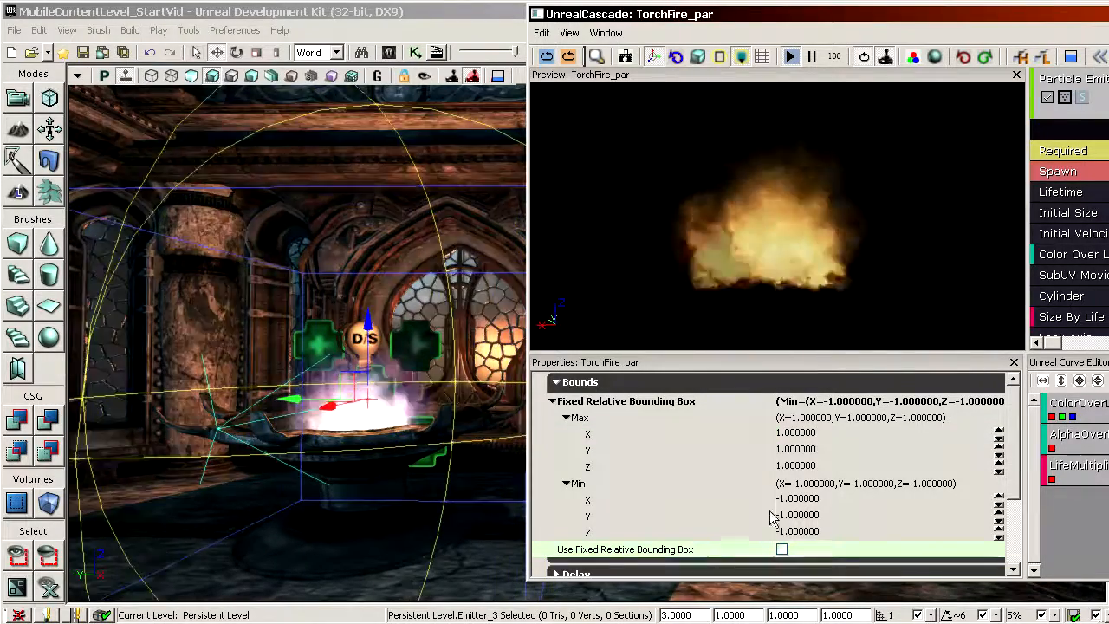
click(824, 437)
click(818, 502)
click(823, 435)
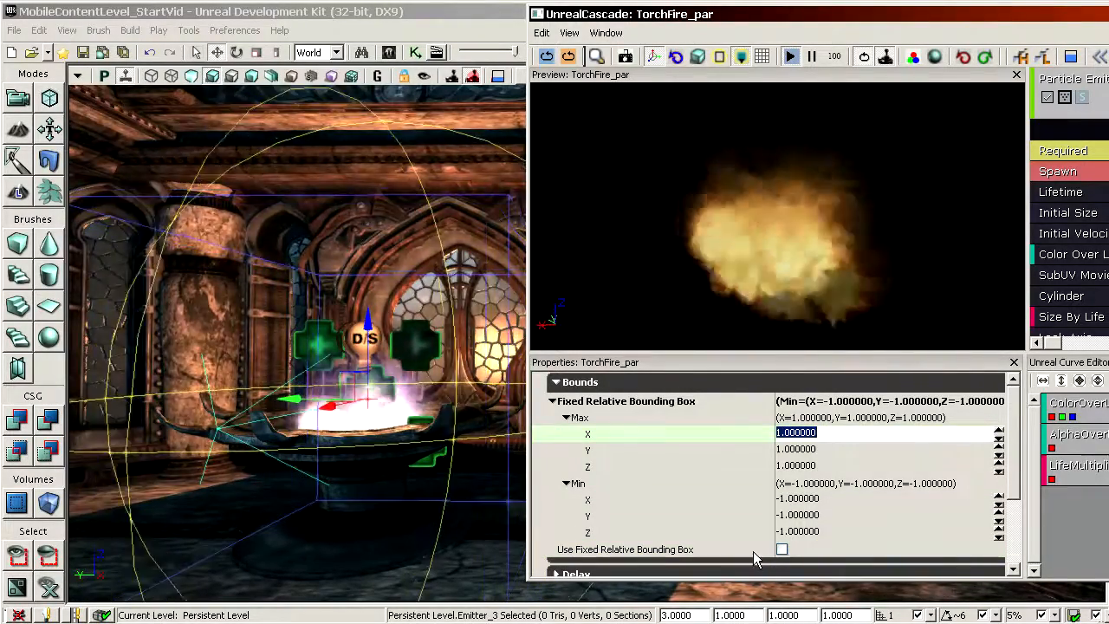
click(781, 549)
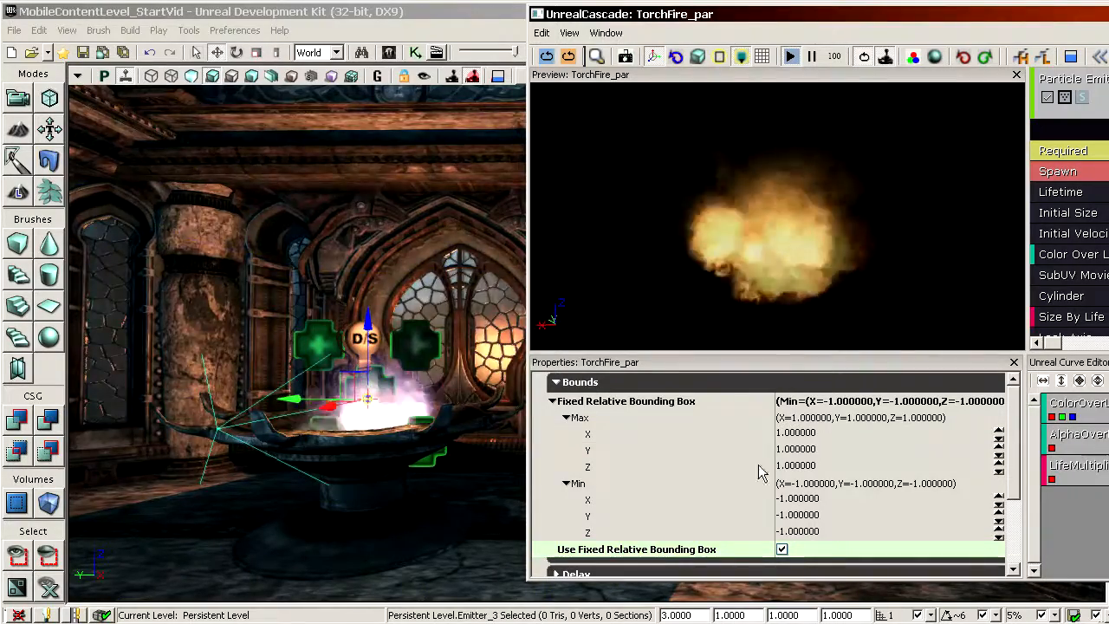
Try 128 and 64 as the maximum X of TorchFire_par's fixed bounding box.
click(797, 433)
text(128)
key(Return)
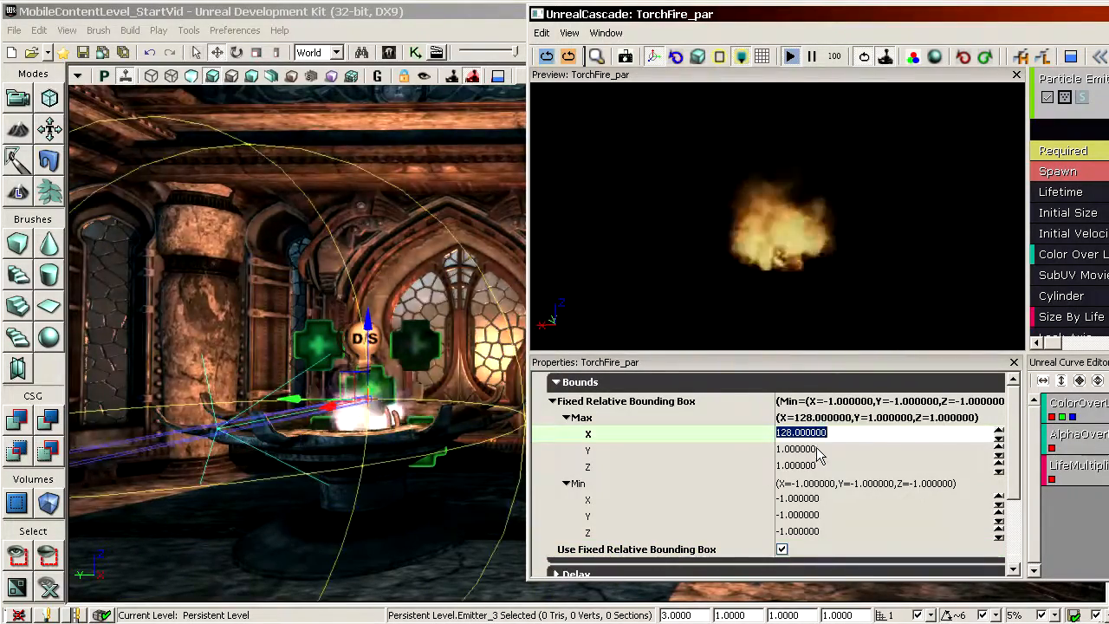
text(64)
key(Return)
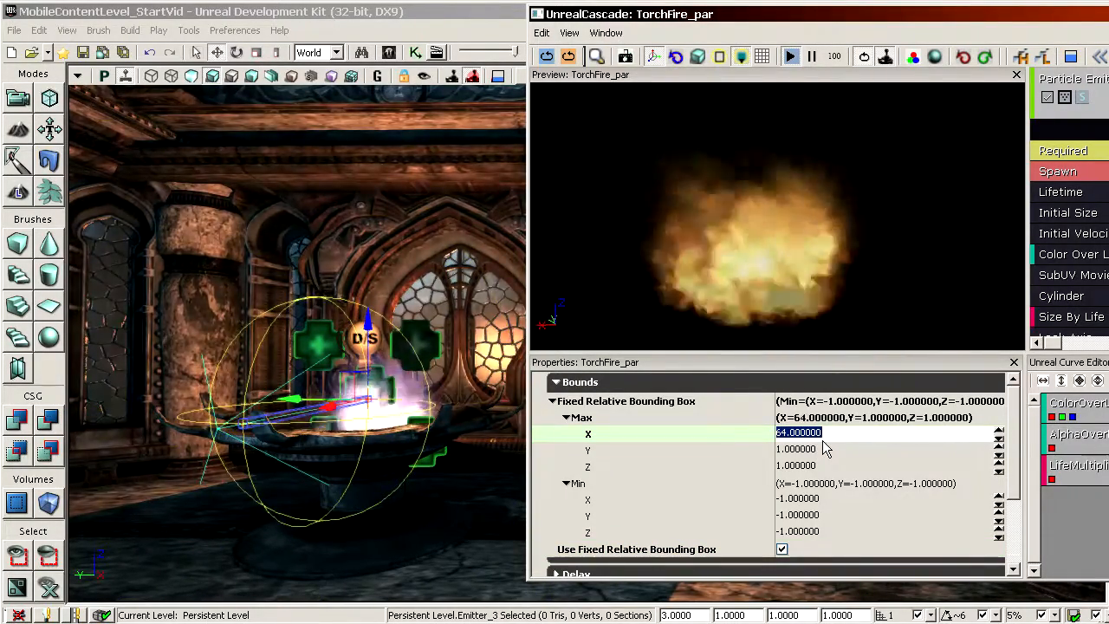
text(32)
key(Return)
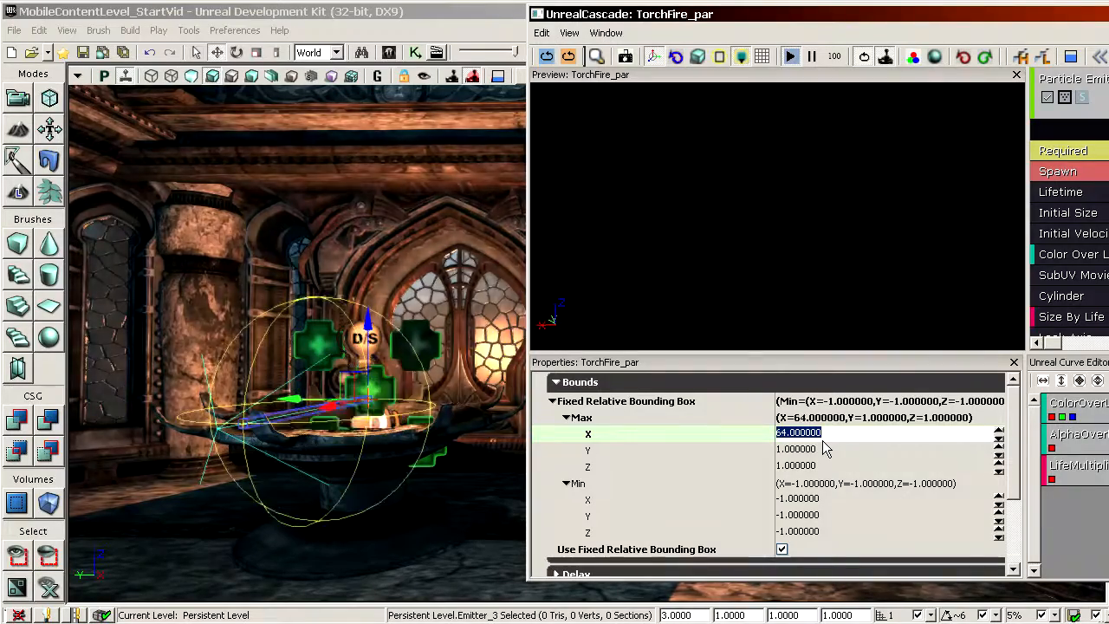
Set the fixed bounding box's maximum X, Y and Z to 48 and its minimum X, Y and Z to -48.
text(48)
click(822, 449)
text(48)
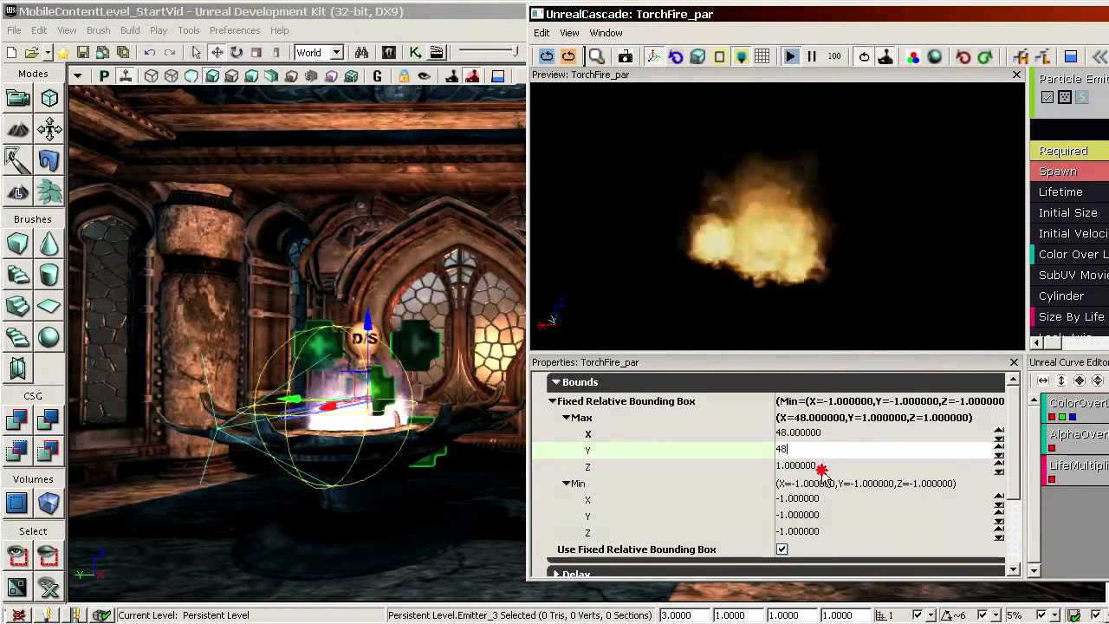
click(822, 466)
text(48)
click(823, 500)
text(-48)
click(821, 517)
text(-)
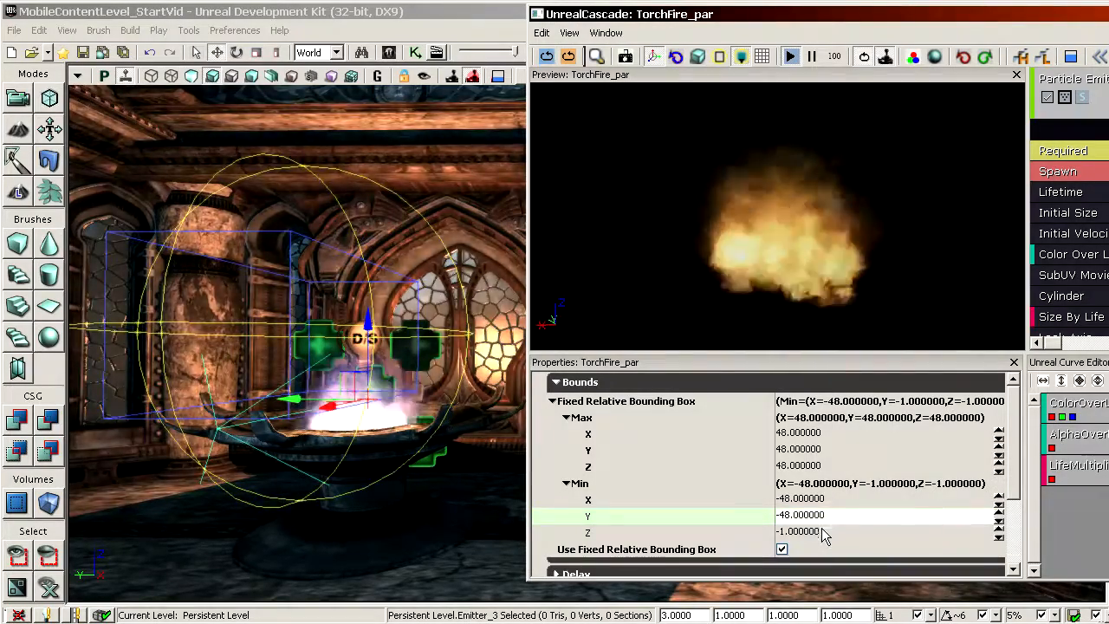
click(822, 532)
text(-48)
key(Return)
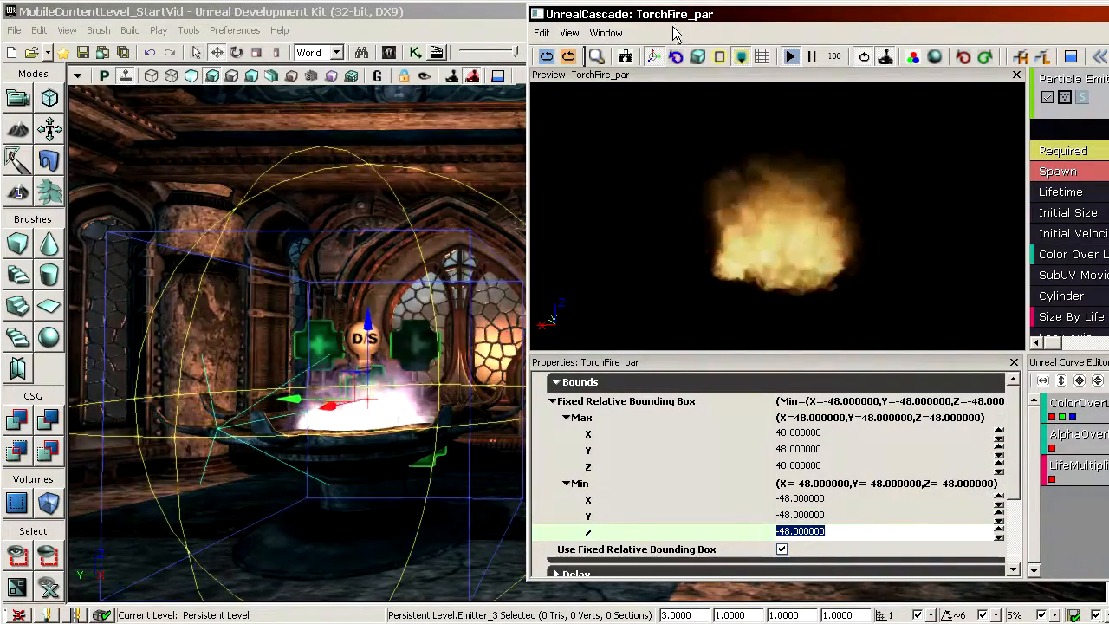
Try 0 as the fixed bounding box's minimum Z and settle on -16, checking the fit around the brazier.
drag(673, 16, 879, 20)
drag(523, 193, 503, 203)
click(1041, 536)
text(0)
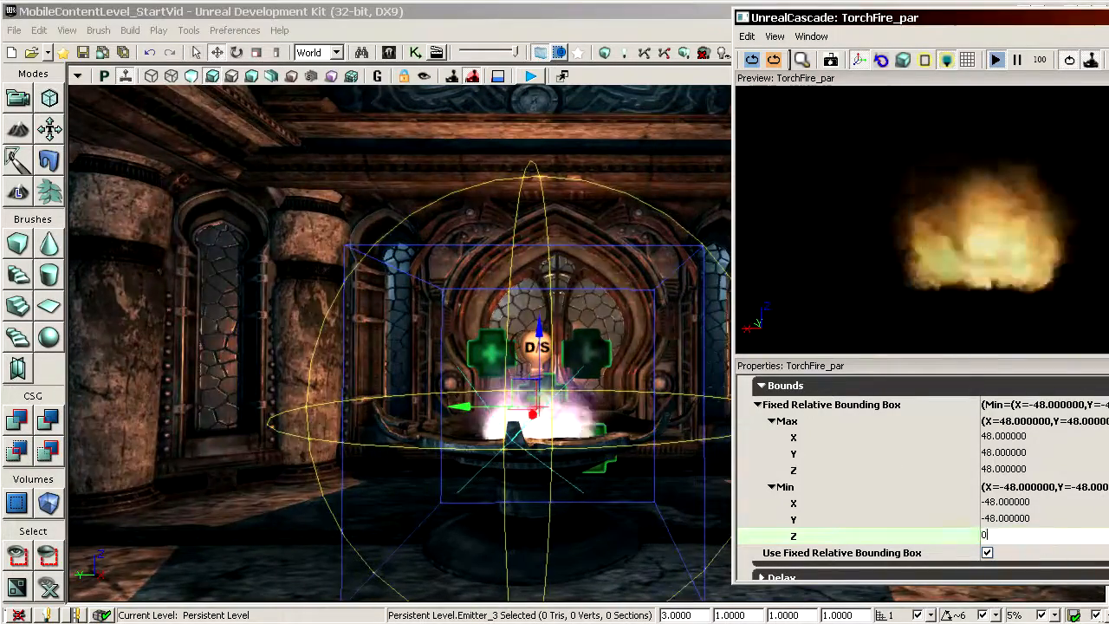
key(Return)
text(-16)
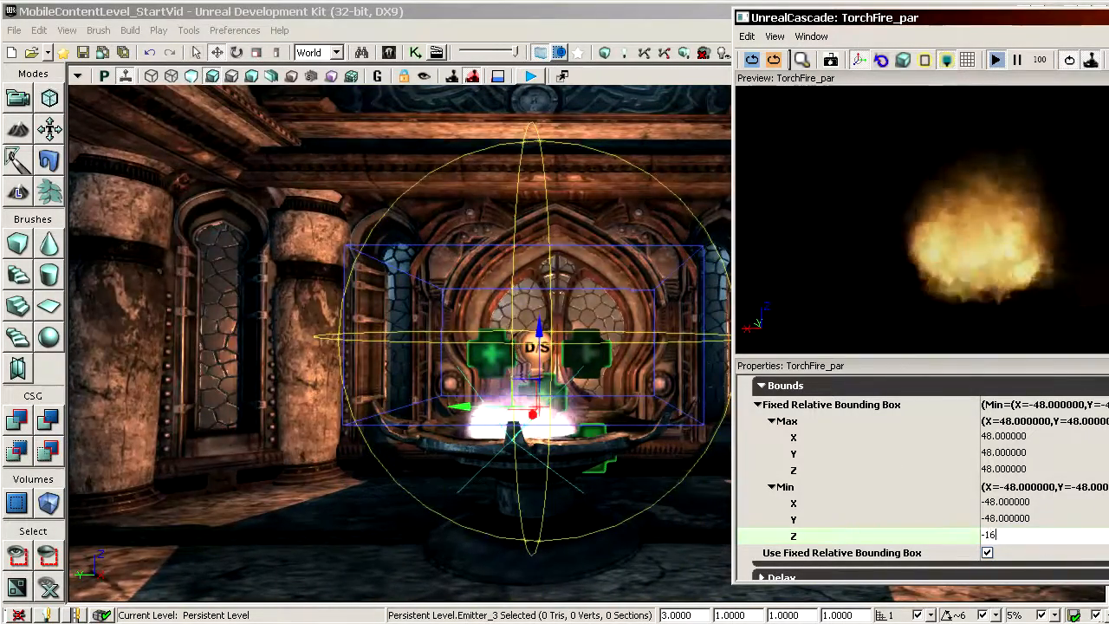
key(Return)
mouse_move(503, 260)
mouse_down()
mouse_move(527, 139)
mouse_move(510, 260)
mouse_up()
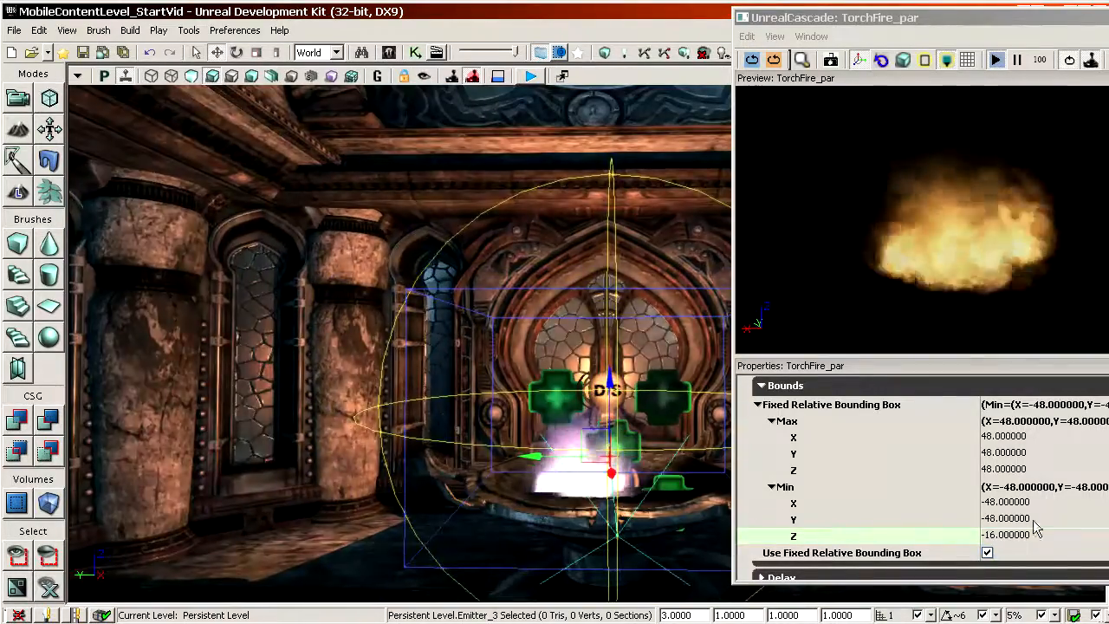
Set the fixed bounding box's maximum Z to 32 and its maximum X and Y to 36, inspecting the fit around the fire.
click(1016, 469)
text(32)
key(Return)
mouse_move(589, 407)
mouse_down()
mouse_move(616, 400)
mouse_move(606, 347)
mouse_move(590, 407)
mouse_up()
click(1032, 453)
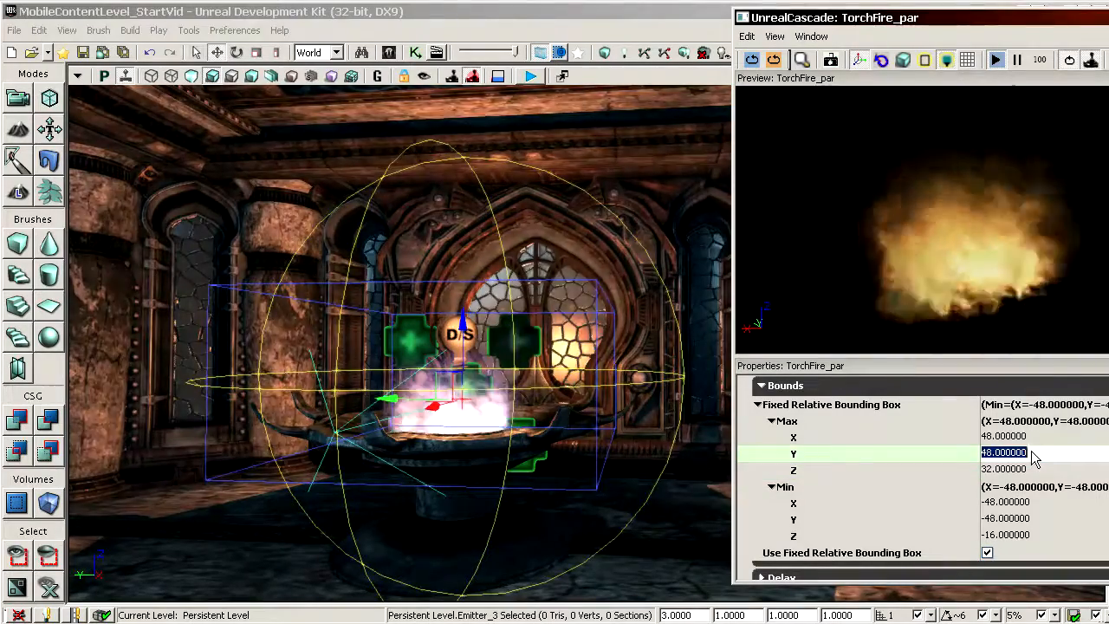
text(36)
click(1028, 438)
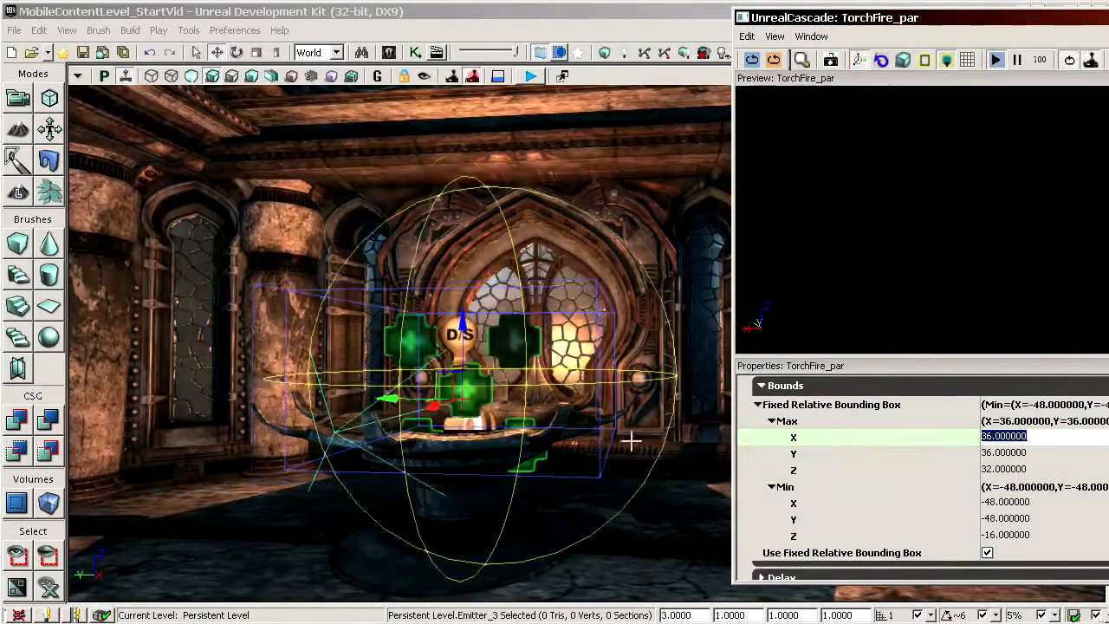
drag(631, 442, 633, 468)
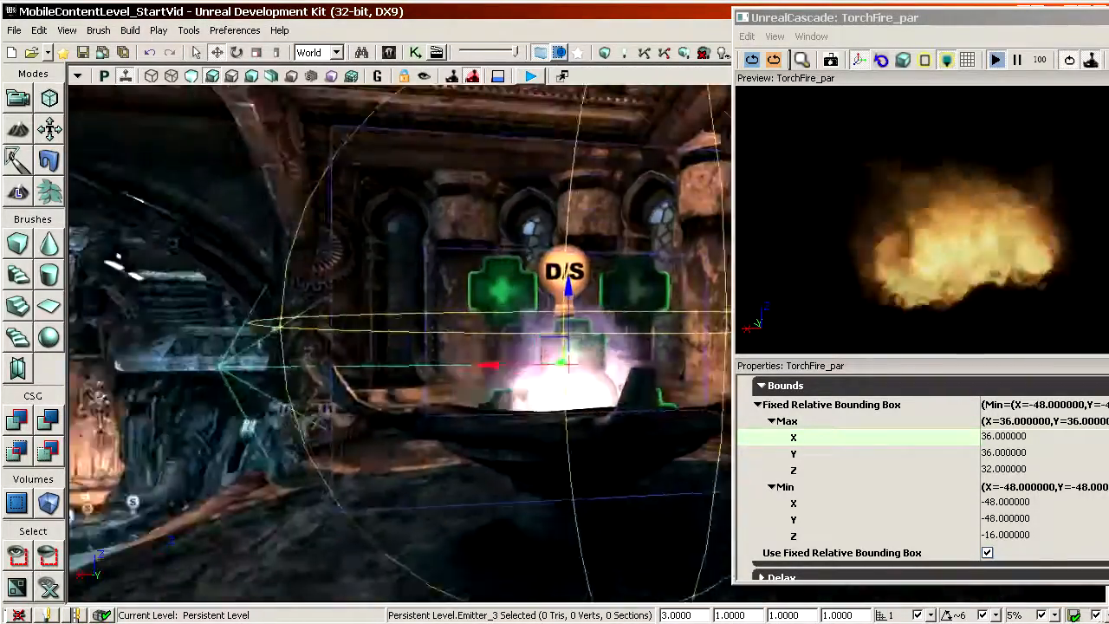
right_drag(555, 365, 494, 357)
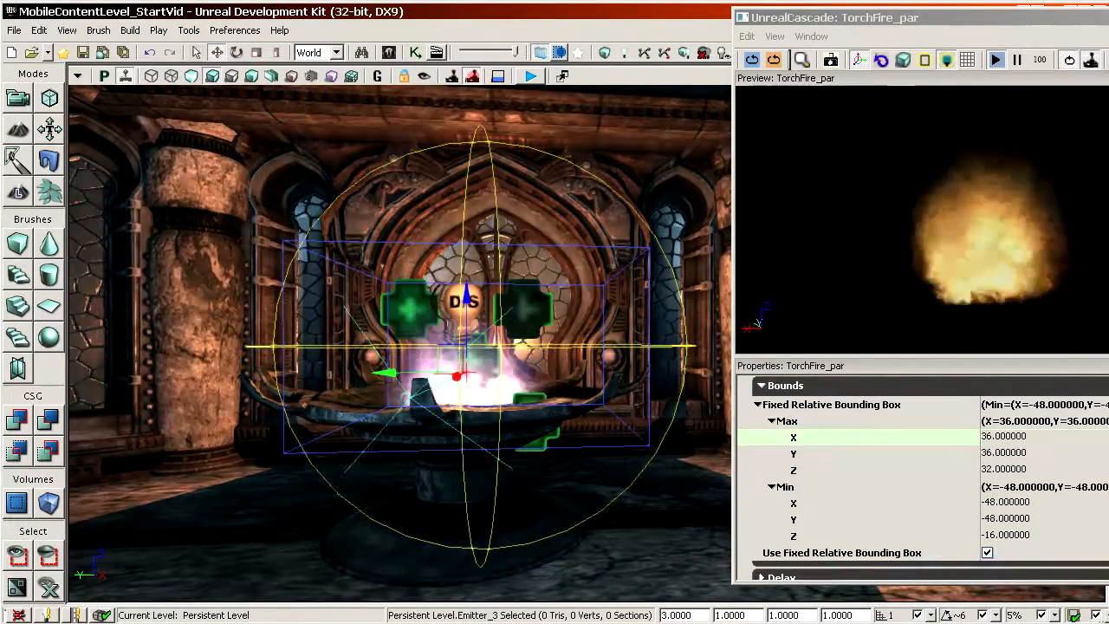
Select the glowing electric emitter on the wall beside the hall's archway and examine its bounds up close.
drag(589, 346, 563, 282)
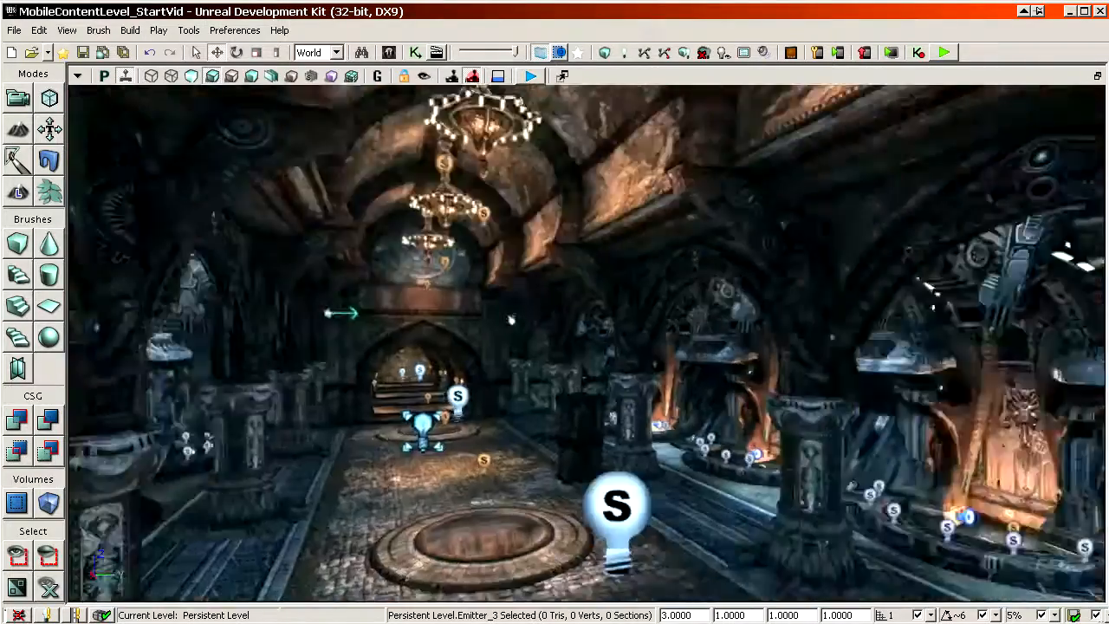
drag(555, 347, 550, 294)
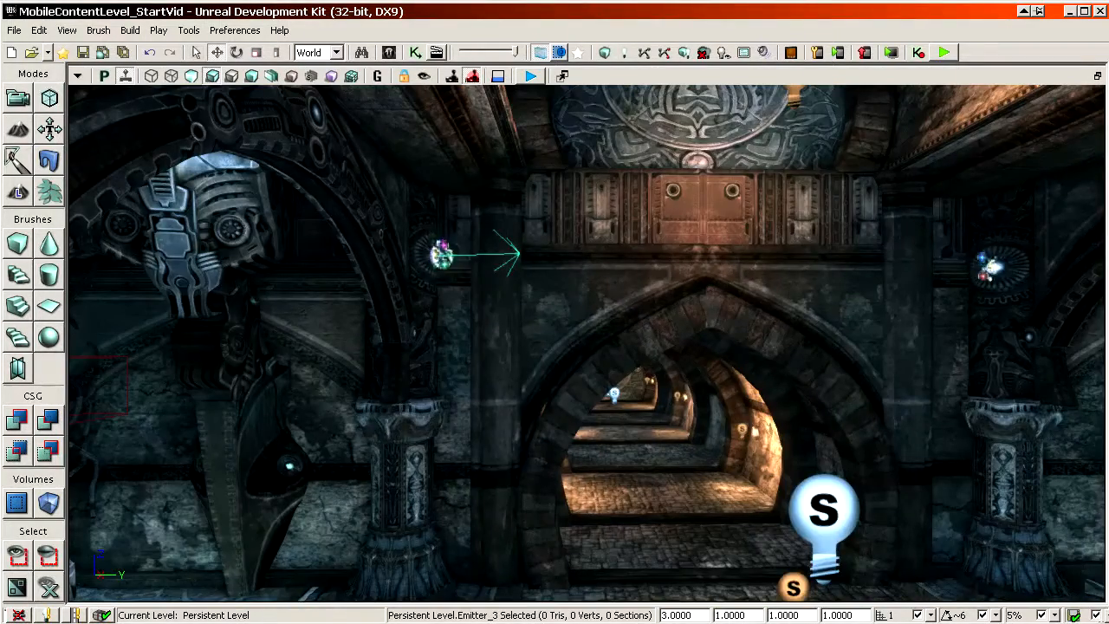
drag(442, 294, 437, 260)
right_drag(438, 260, 424, 223)
mouse_move(649, 424)
mouse_down()
mouse_move(658, 446)
mouse_move(641, 412)
mouse_up()
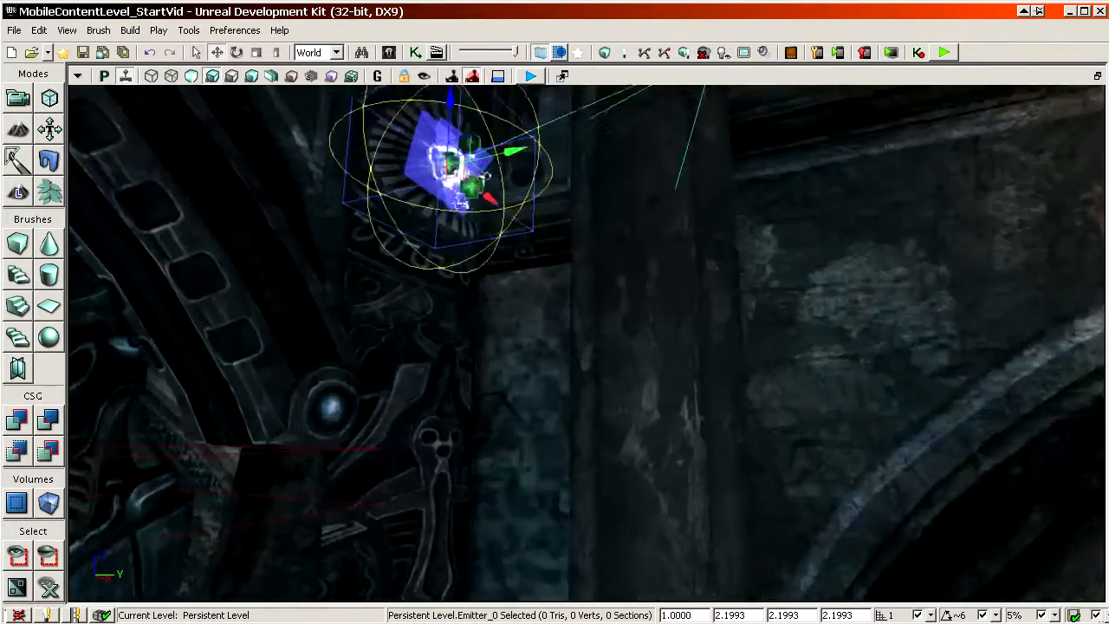
right_drag(641, 411, 628, 394)
drag(628, 394, 630, 386)
drag(650, 425, 617, 436)
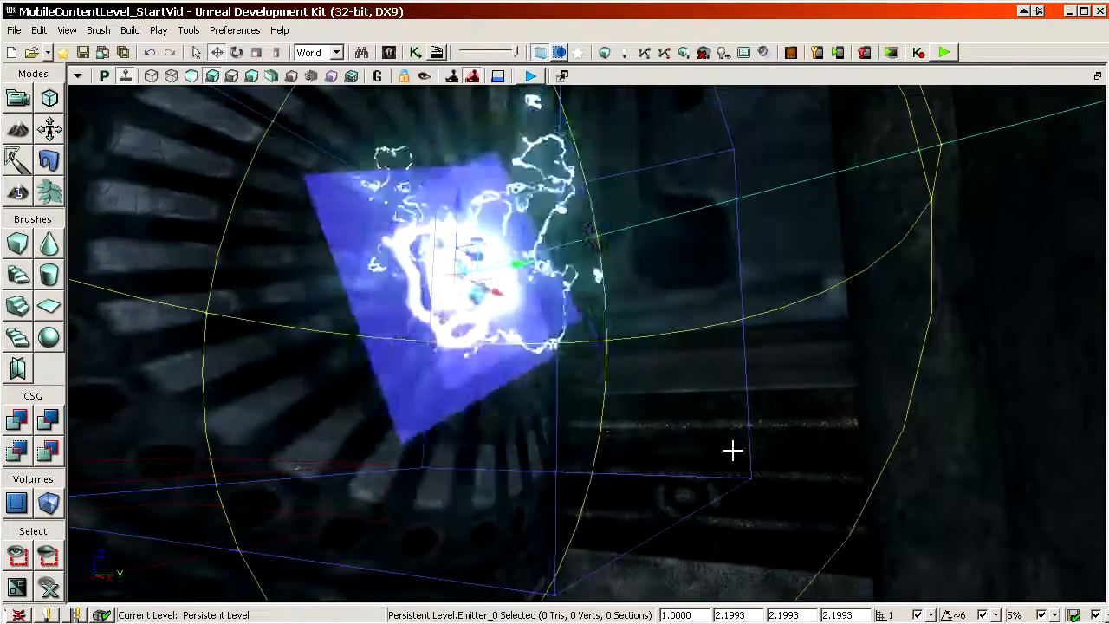
drag(732, 451, 705, 414)
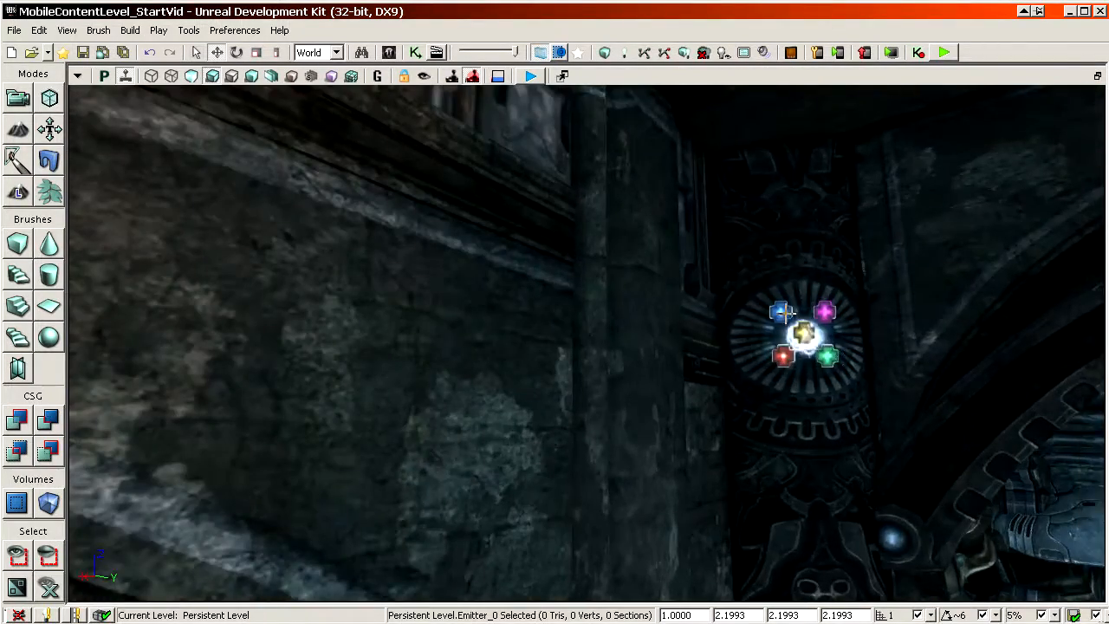
Select both glow emitters flanking the archway and set their Detail Mode to DM_High.
drag(767, 358, 594, 302)
key(F4)
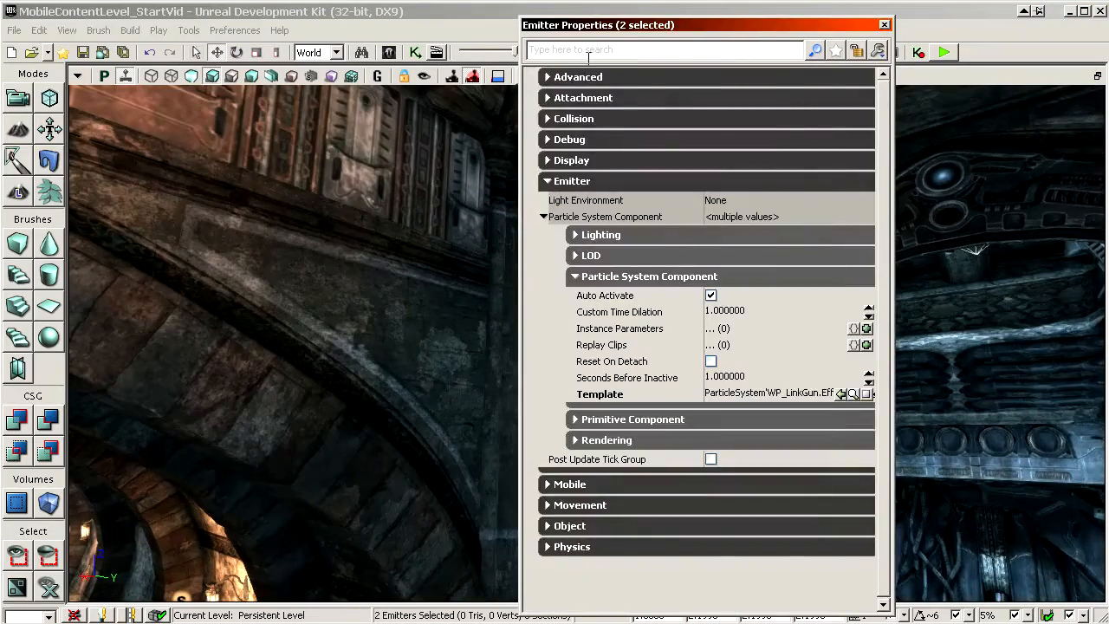
click(588, 50)
text(deta)
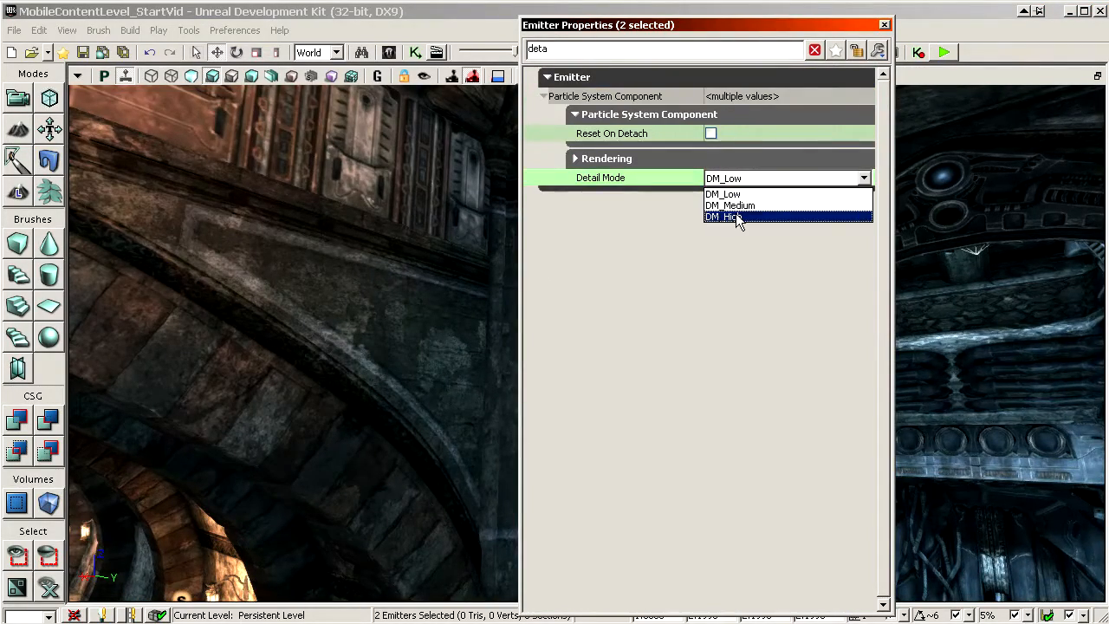
click(736, 215)
Move the emitter properties aside and view both glow effects beside the archway in game view.
drag(723, 24, 1077, 25)
right_drag(763, 225, 349, 301)
key(g)
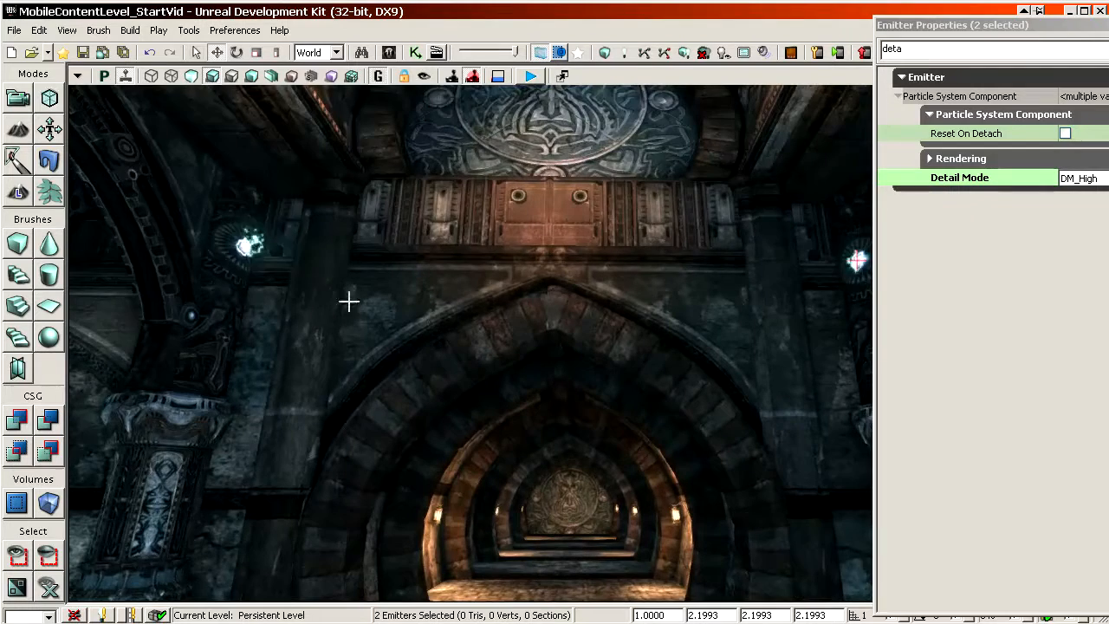
right_drag(274, 232, 319, 250)
drag(973, 26, 777, 28)
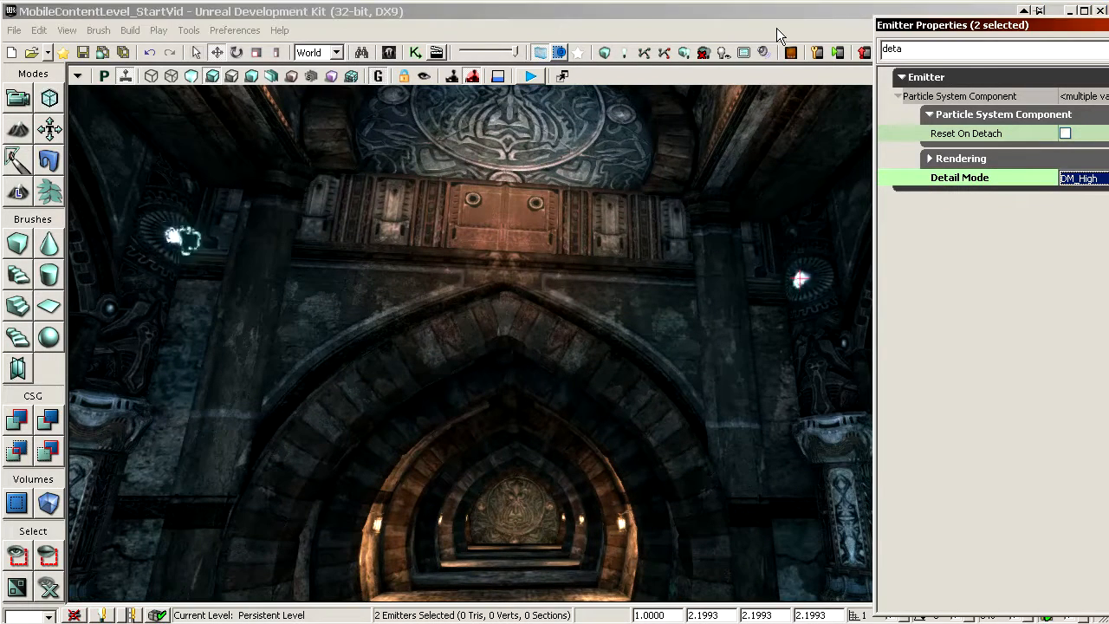
Close the emitter properties and view both selected glow emitters flanking the archway.
drag(981, 29, 808, 13)
drag(912, 163, 886, 162)
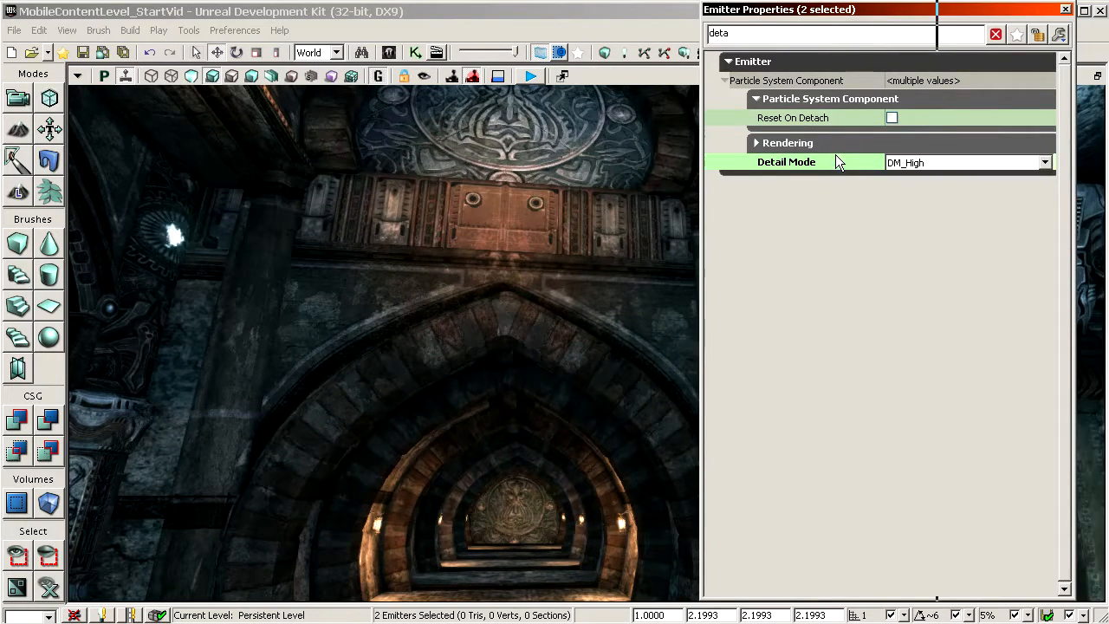
click(1065, 10)
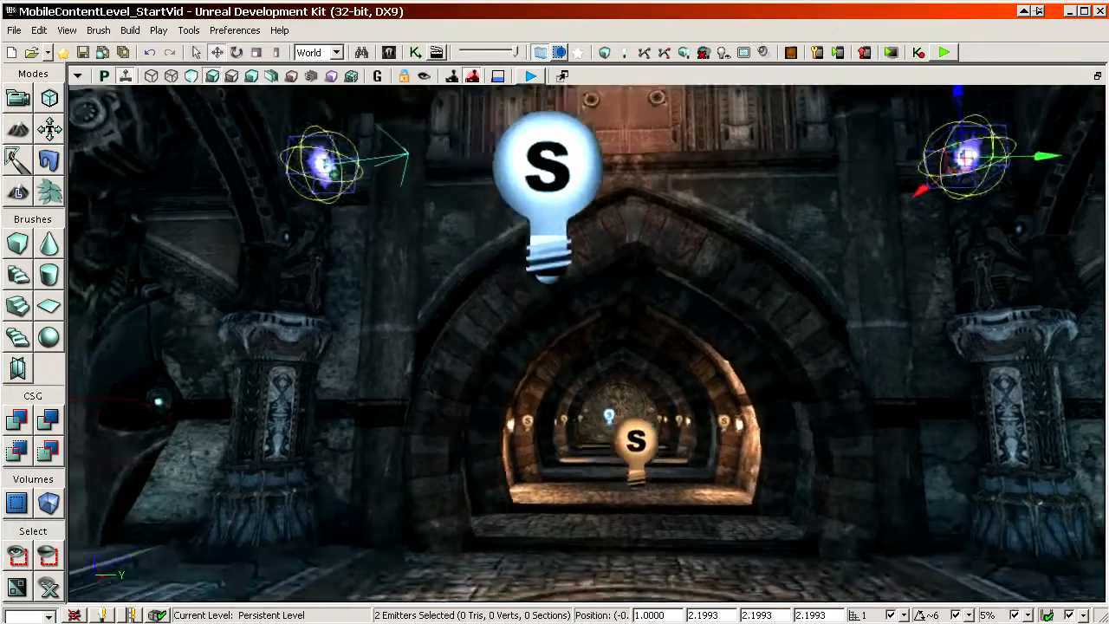
mouse_move(704, 235)
mouse_down()
mouse_move(704, 294)
mouse_move(704, 235)
mouse_up()
Filter the two glow emitters' properties for "maxdr", examine their draw distance settings against the hall, and close the properties.
key(F4)
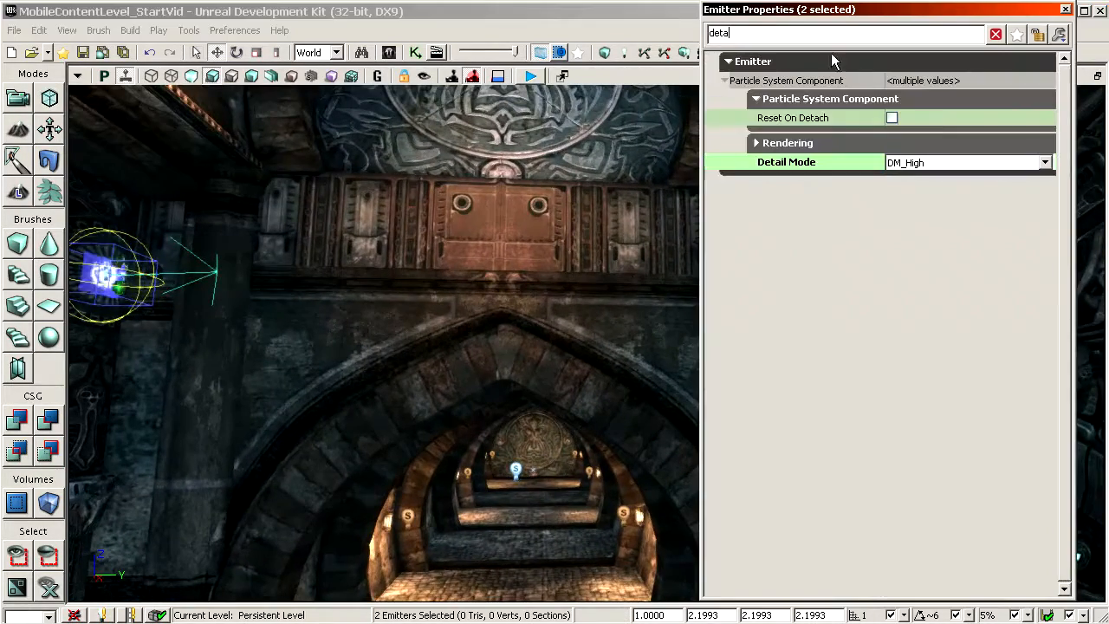
text(maxdr)
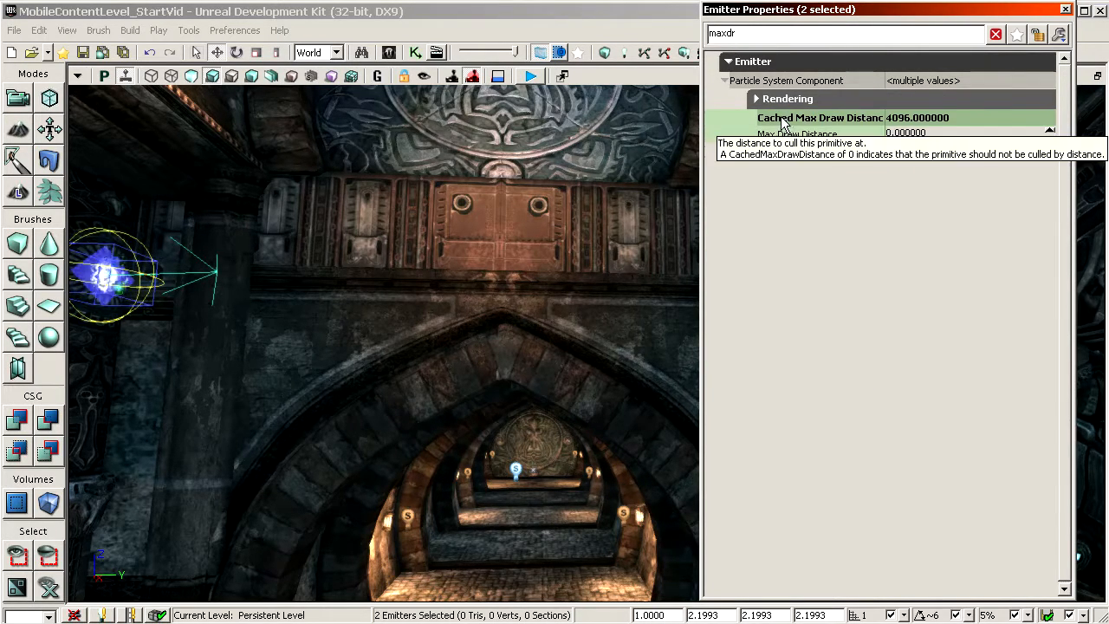
mouse_move(430, 321)
right_down()
mouse_move(485, 317)
mouse_move(431, 320)
right_up()
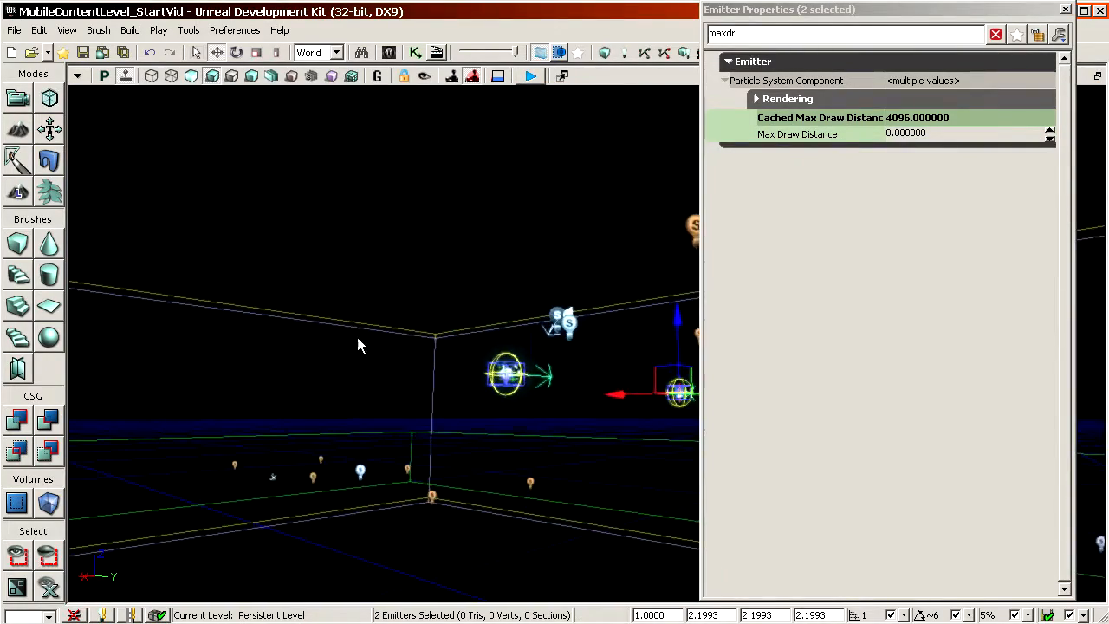
right_drag(357, 337, 386, 342)
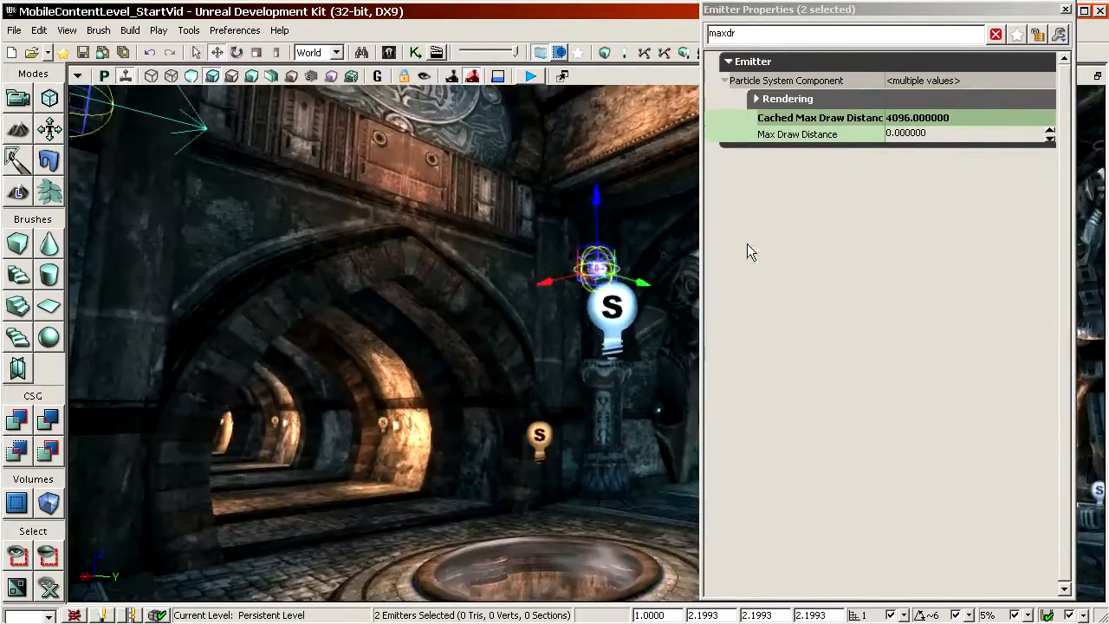
click(1066, 11)
right_drag(644, 374, 715, 373)
right_drag(563, 435, 581, 435)
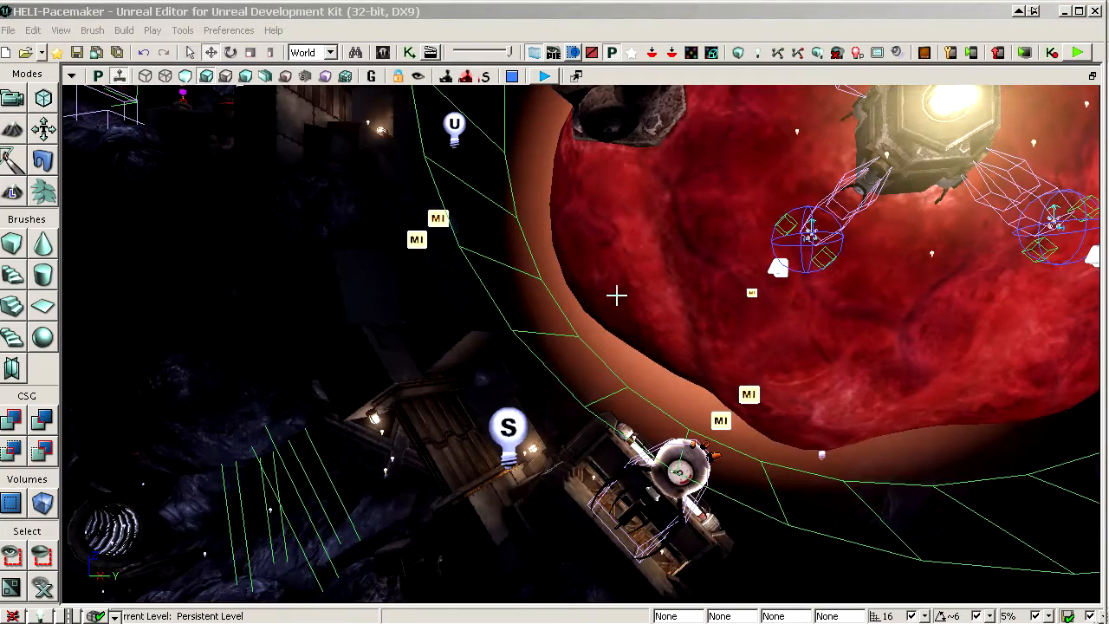
Show the HELI-Pacemaker level in shader complexity view and examine the overdraw hot spots across the scene.
drag(613, 289, 427, 169)
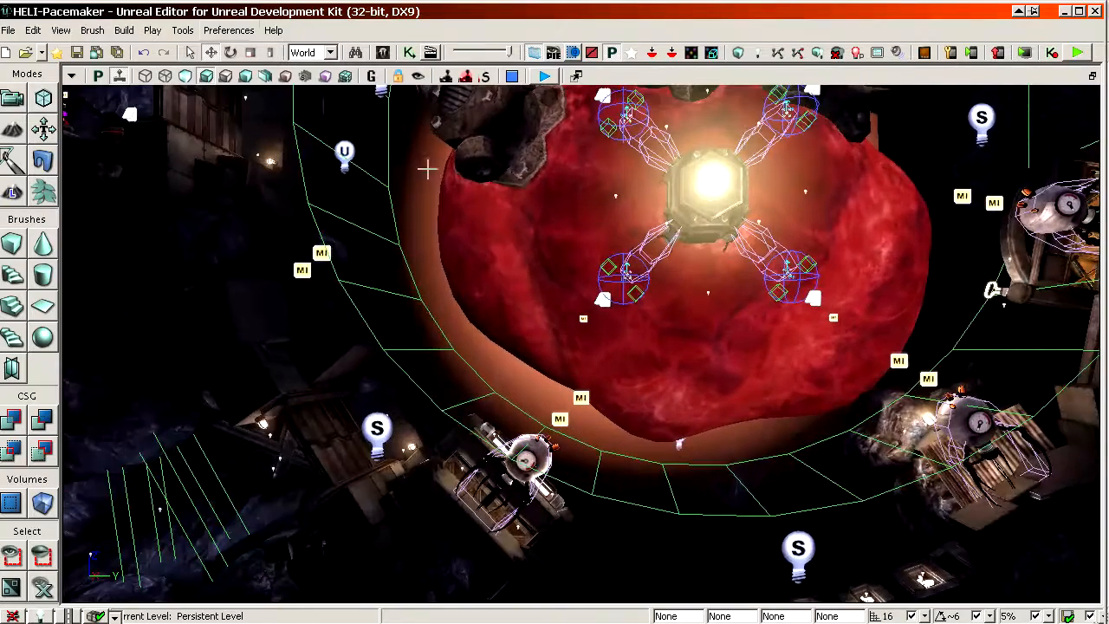
click(304, 77)
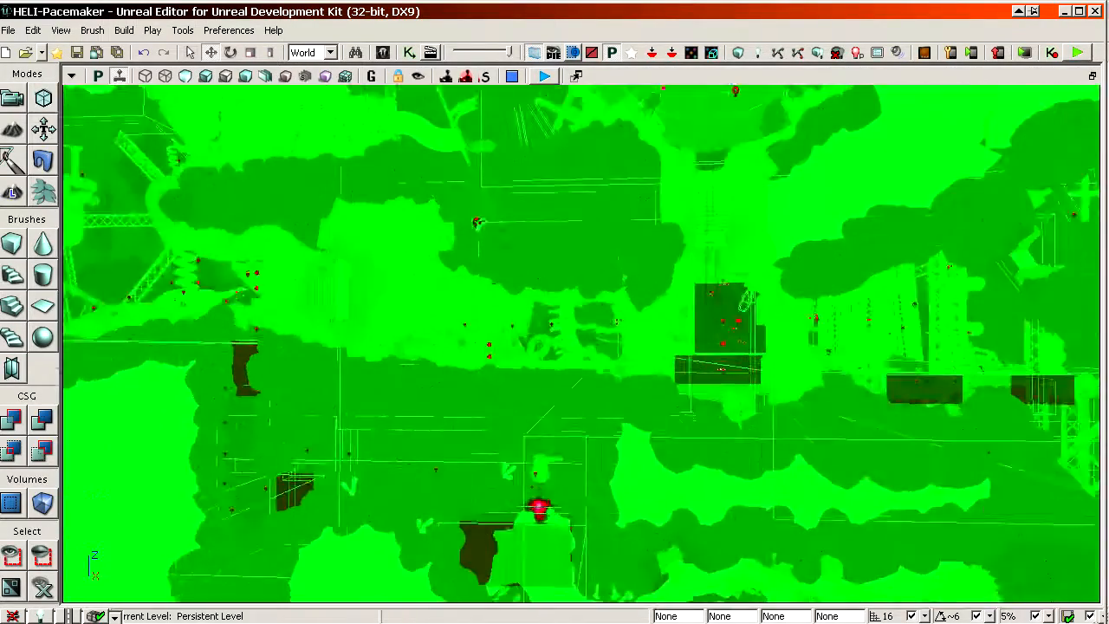
middle_drag(581, 344, 719, 130)
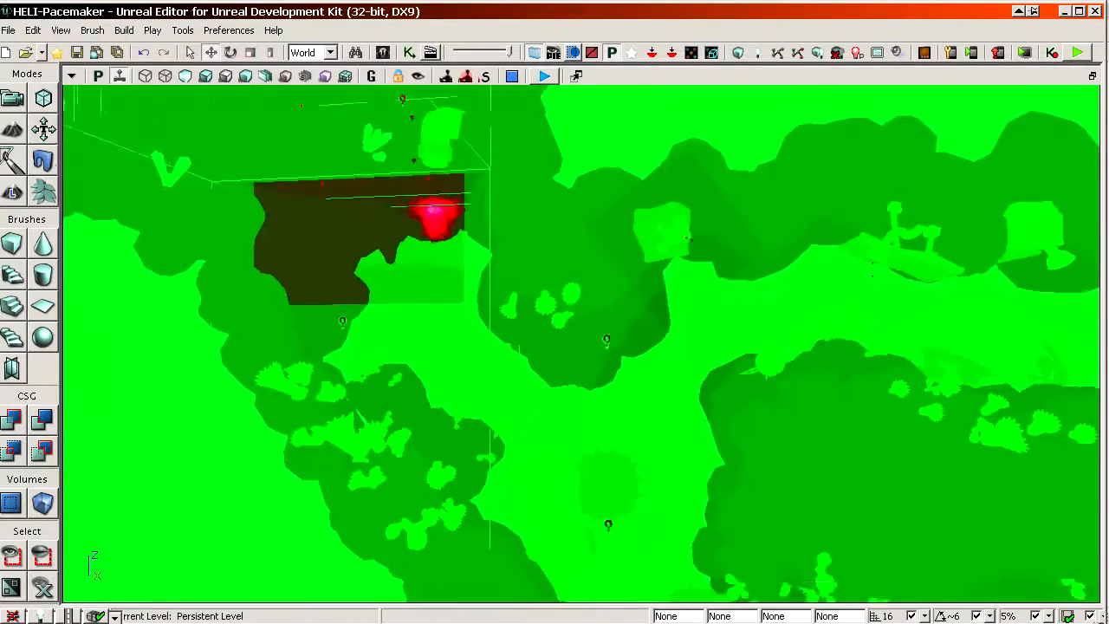
right_drag(581, 343, 390, 148)
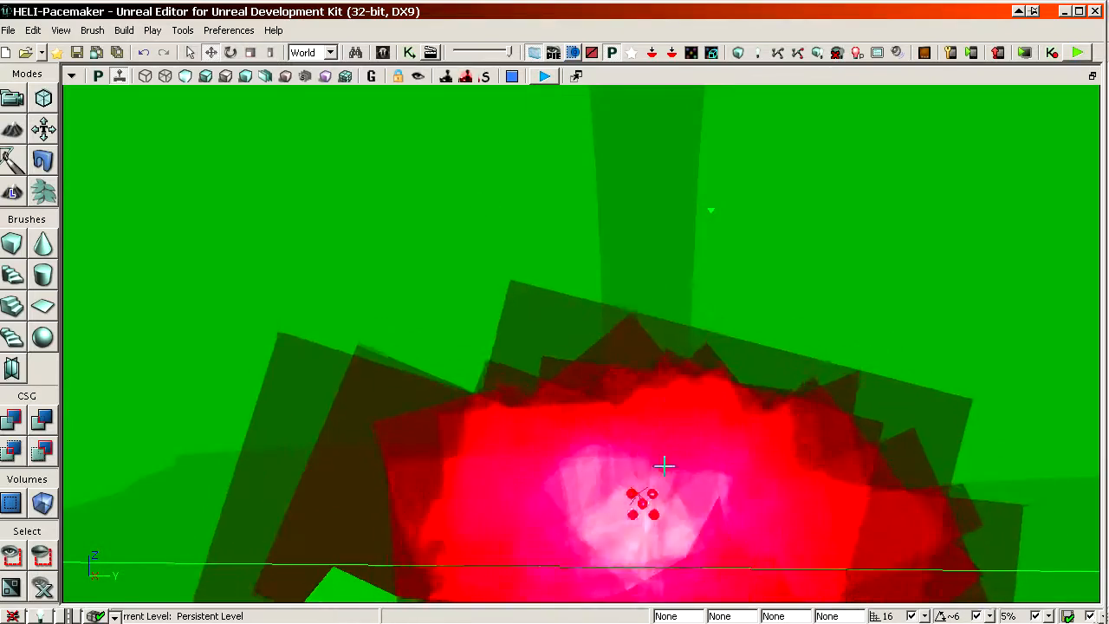
right_drag(664, 466, 698, 277)
mouse_move(498, 323)
mouse_down()
mouse_move(498, 416)
mouse_move(498, 323)
mouse_up()
drag(442, 298, 443, 325)
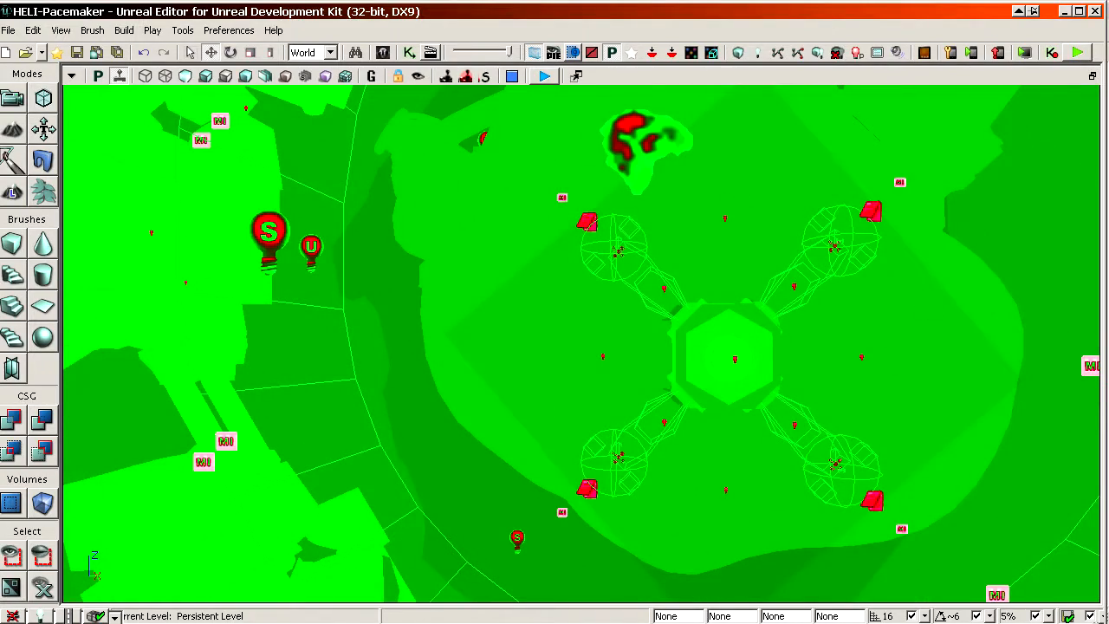
Preview the Tractor_Spark_new particle system in Cascade, compare its two LODs, and close it.
drag(2, 52, 686, 61)
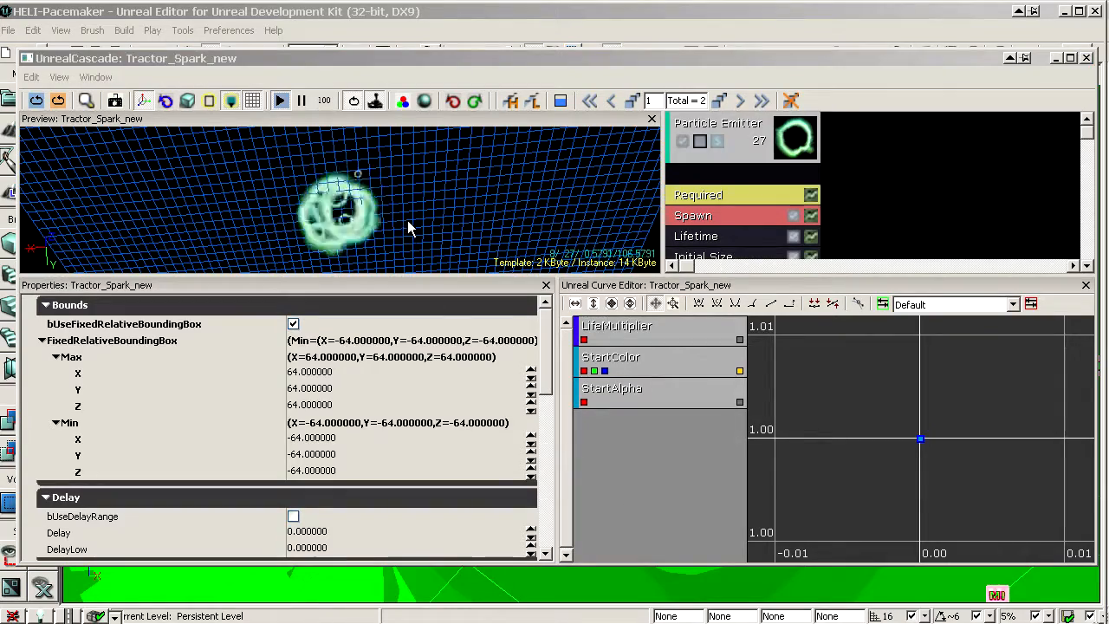
click(410, 220)
mouse_move(410, 218)
mouse_down()
mouse_move(410, 281)
mouse_move(405, 176)
mouse_move(389, 218)
mouse_up()
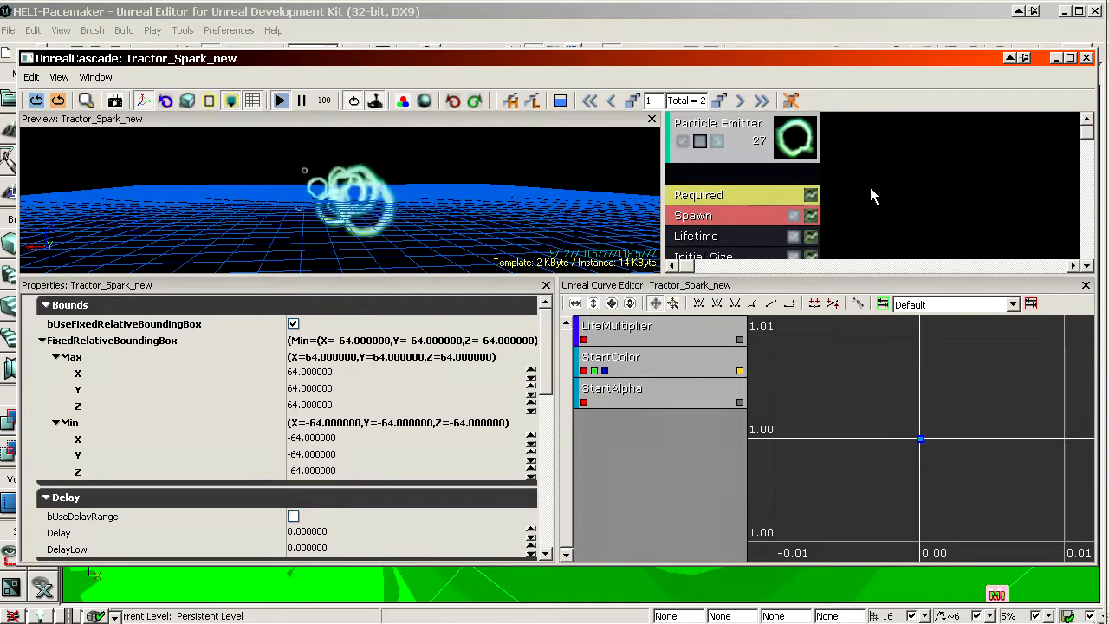
click(740, 103)
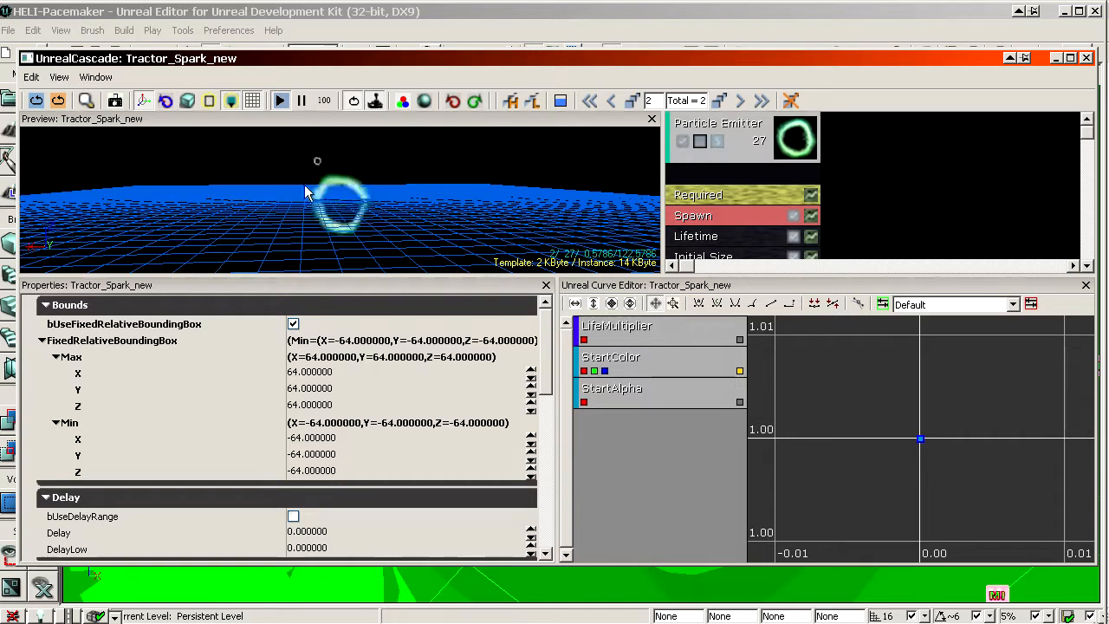
click(610, 102)
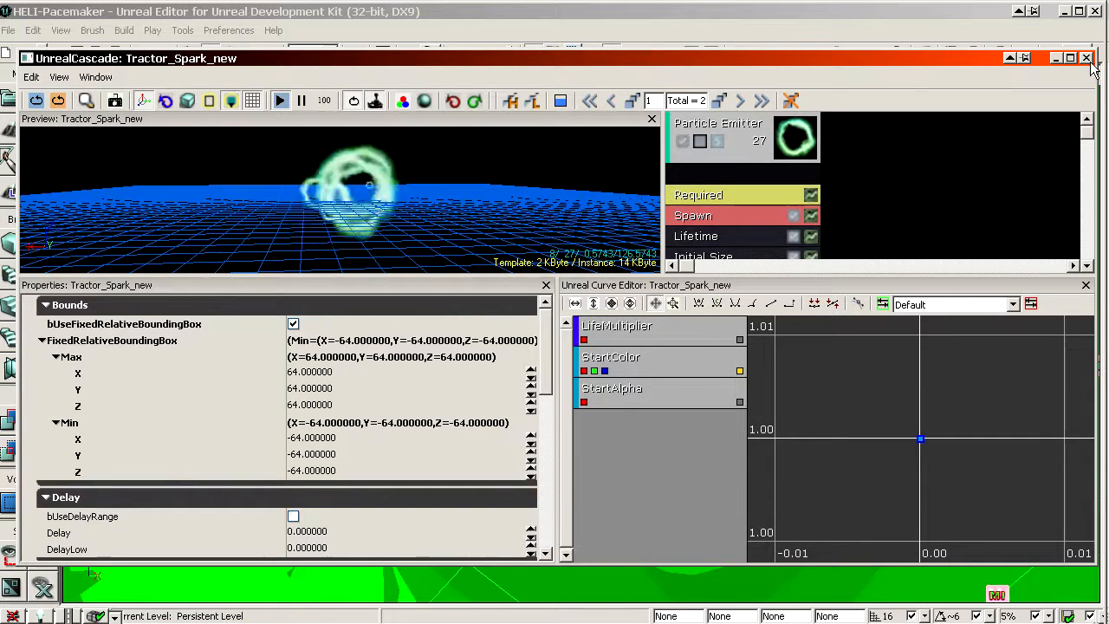
click(1089, 61)
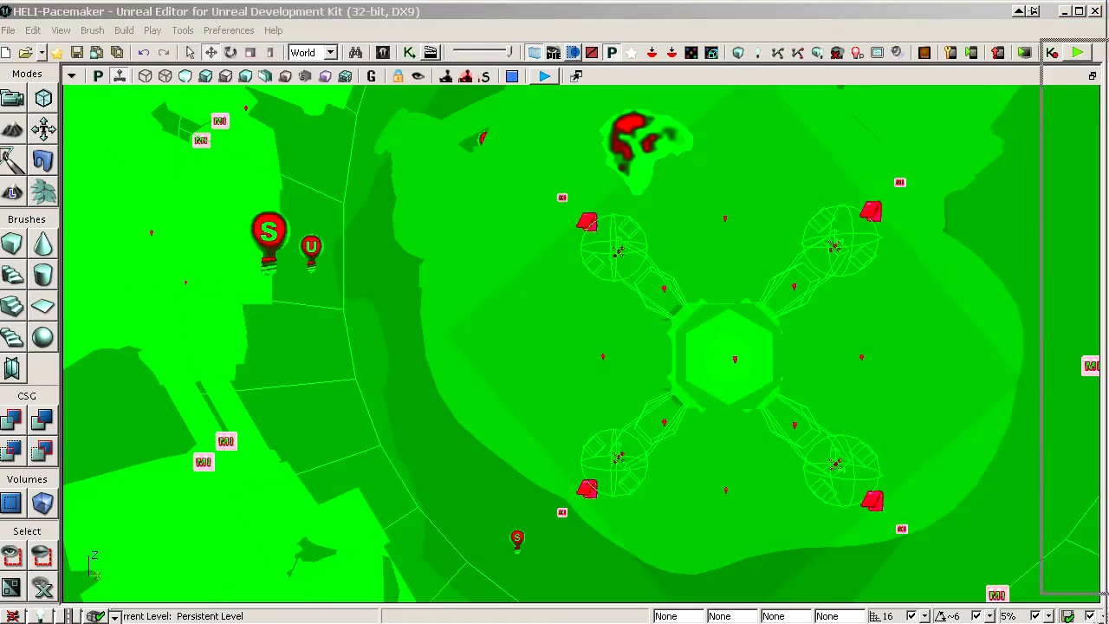
Return to lit game view and go past the red heart to the green-lit beam in the corrugated shaft.
scroll(523, 341, up, 1)
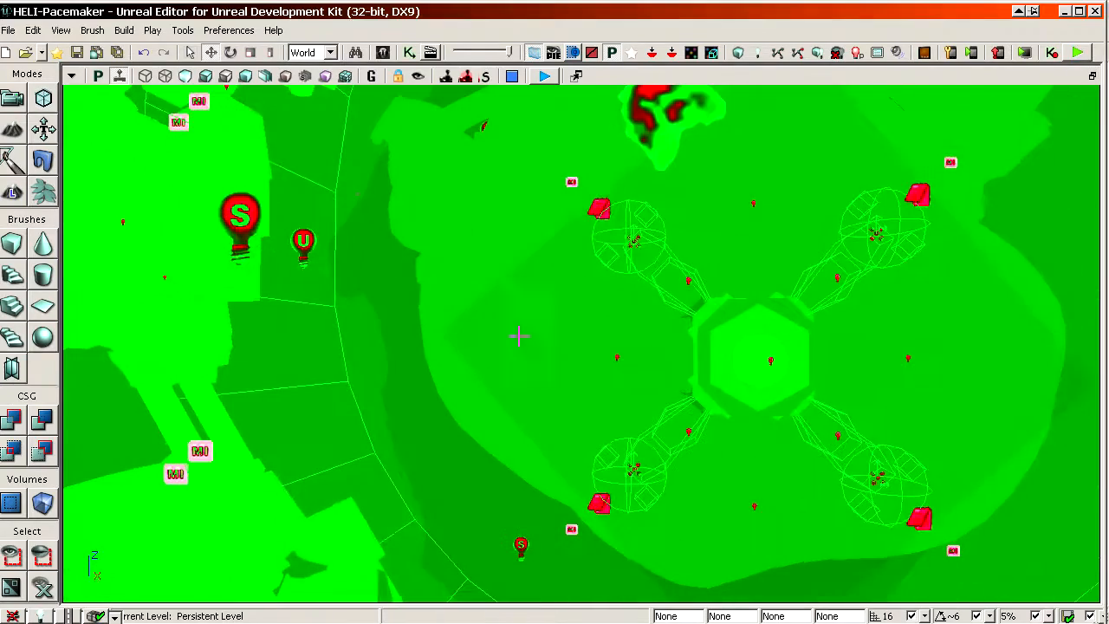
click(206, 76)
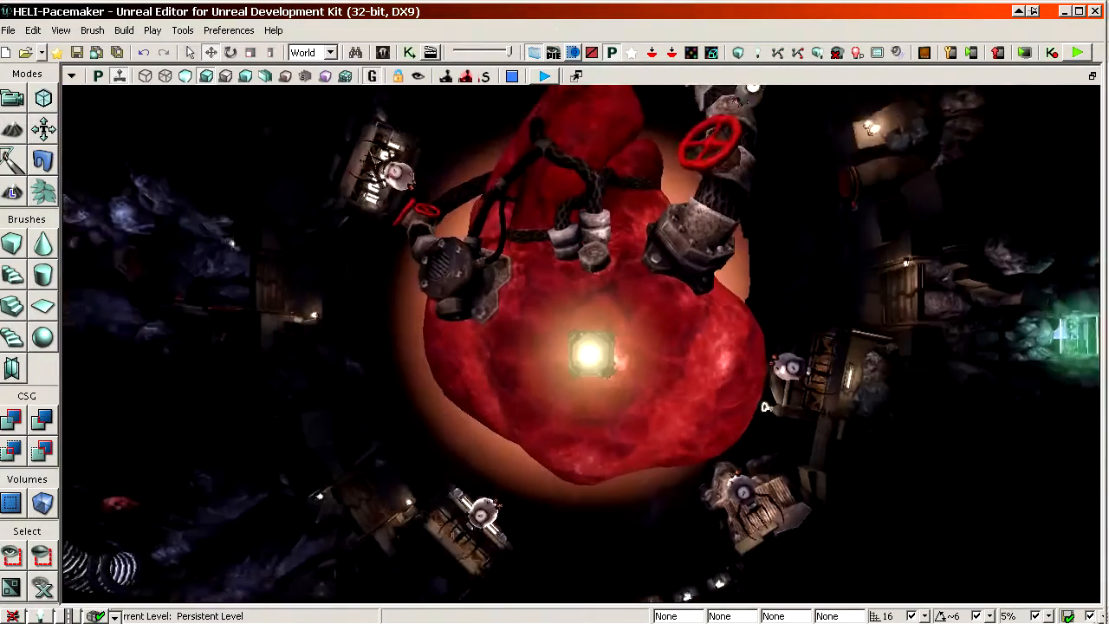
drag(581, 347, 589, 295)
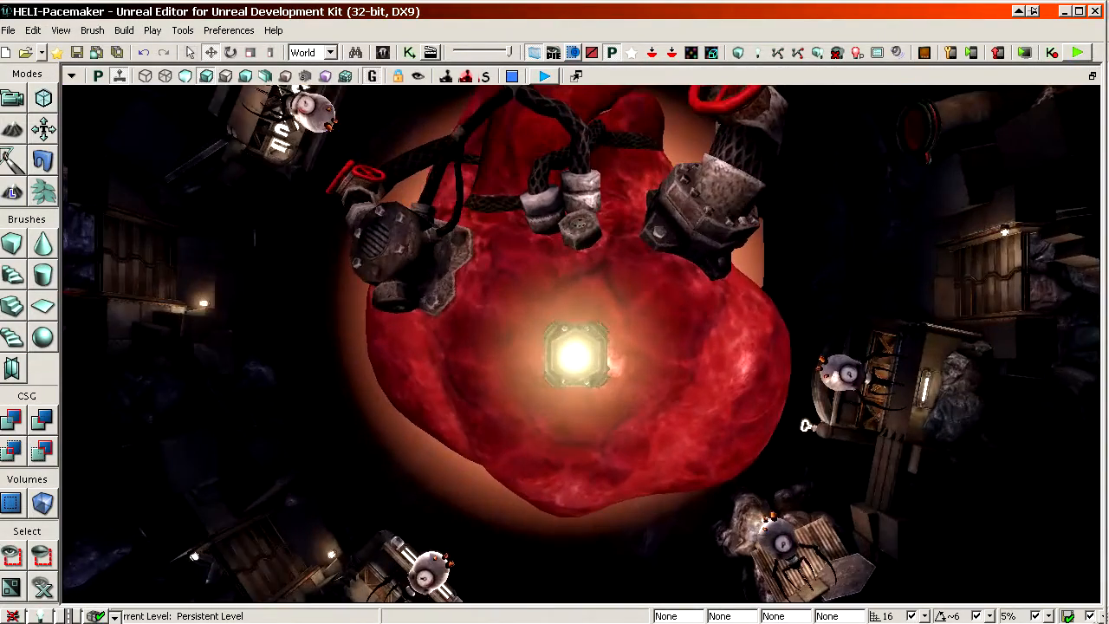
drag(460, 325, 465, 273)
drag(592, 248, 584, 320)
drag(509, 337, 524, 407)
drag(654, 320, 664, 234)
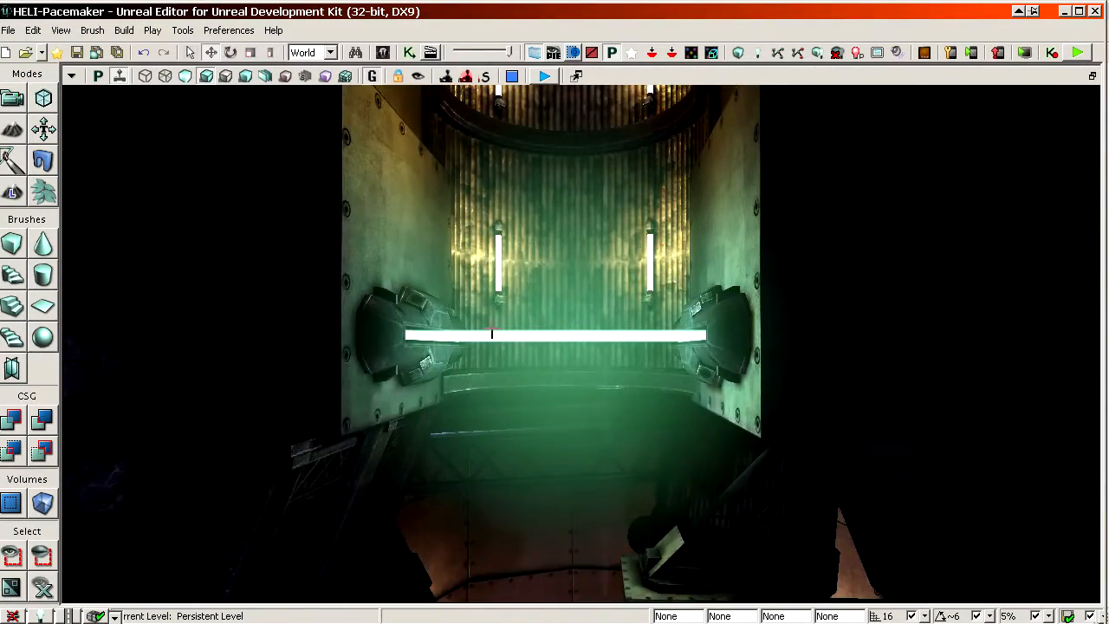
Check the light beam in brush wireframe, restore lit view with editor markers, and select the green glow emitter.
click(151, 76)
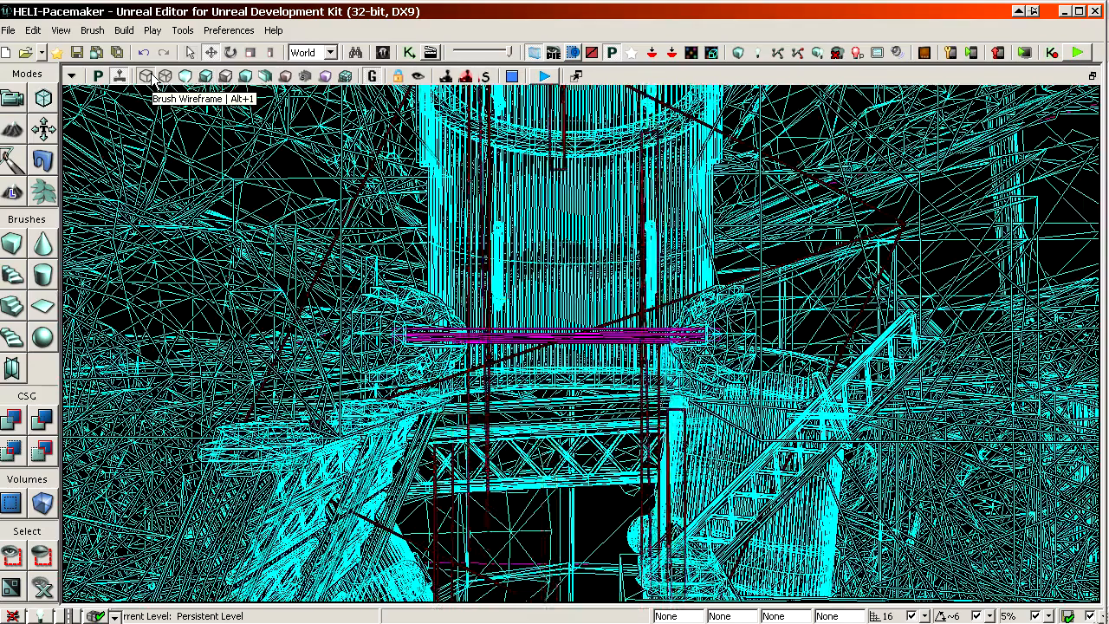
click(199, 73)
drag(520, 330, 520, 217)
key(g)
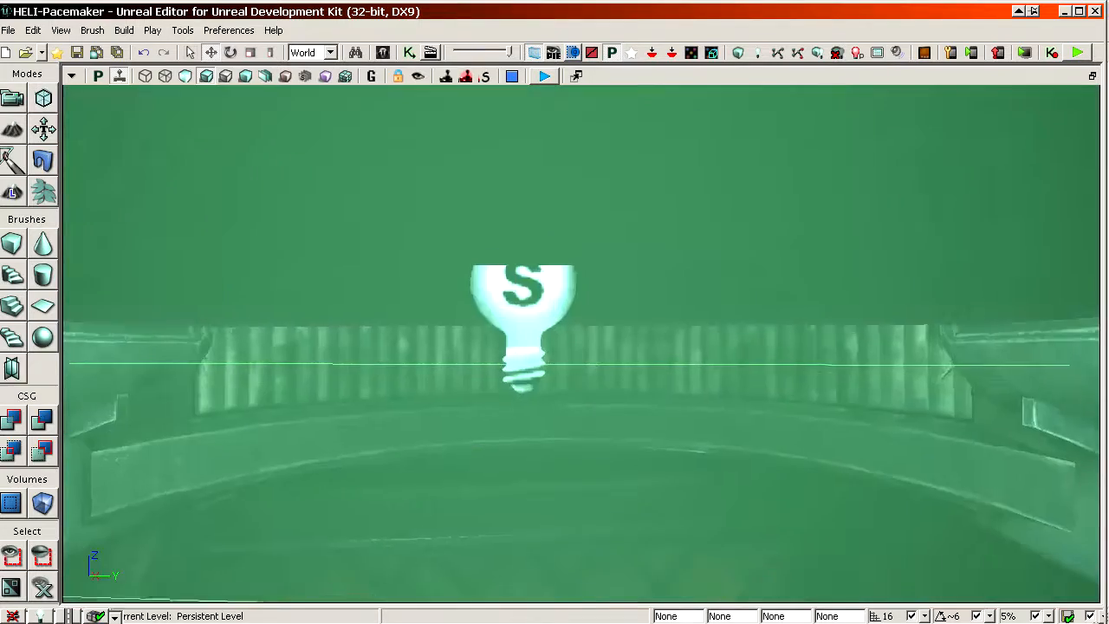
drag(577, 419, 578, 390)
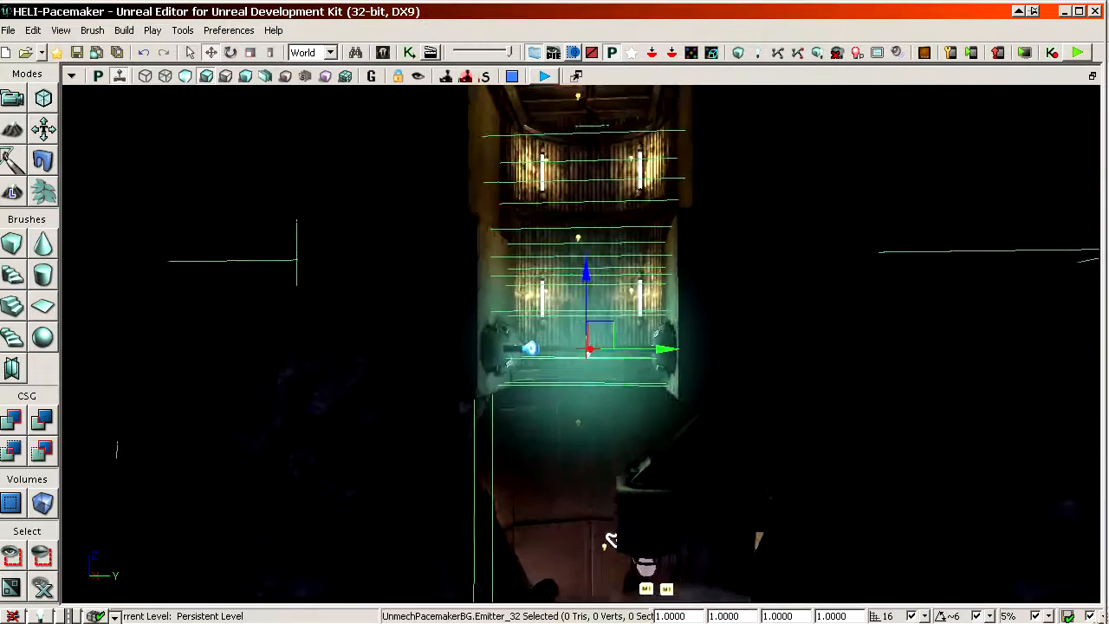
Move the green glow emitter down and away from the light beam in game view.
key(g)
drag(678, 378, 678, 320)
drag(674, 387, 674, 477)
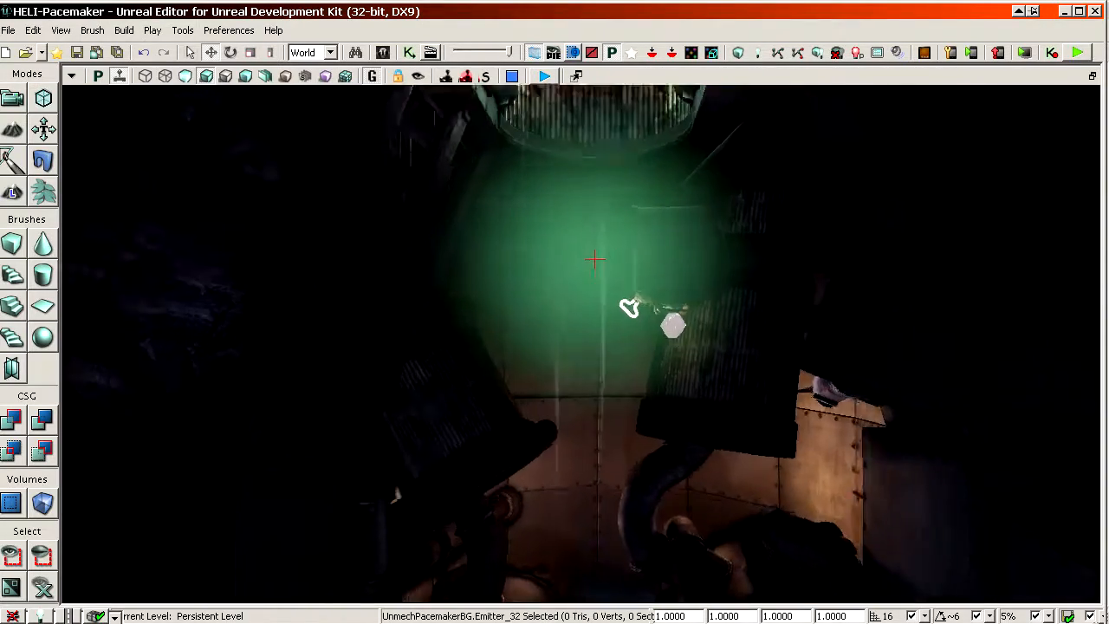
right_drag(674, 387, 674, 338)
ctrl+drag(674, 388, 546, 370)
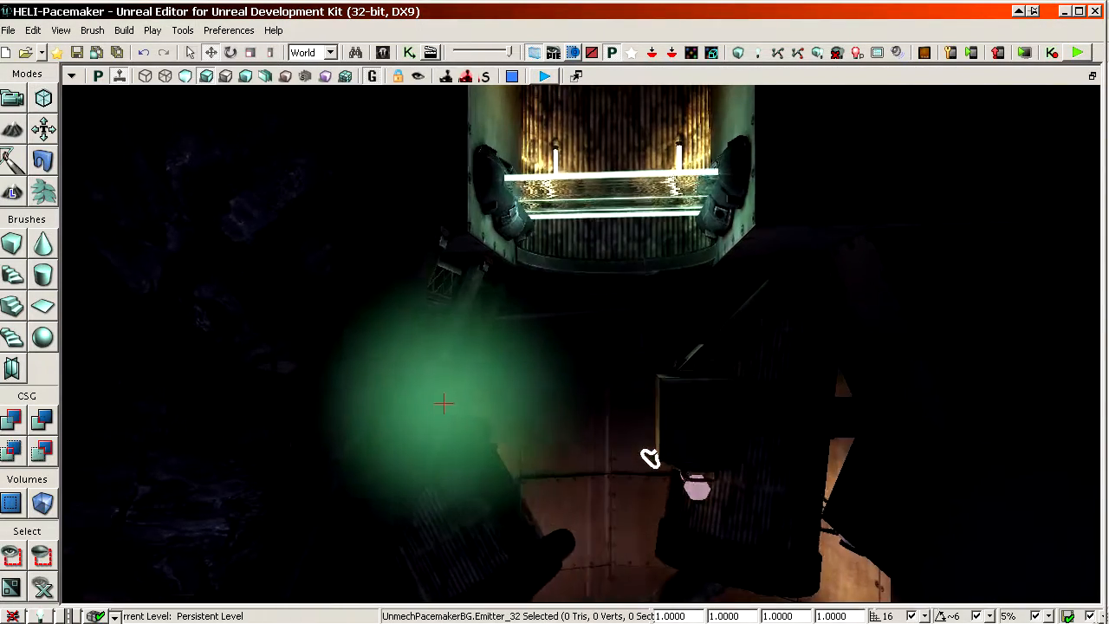
right_drag(675, 387, 572, 398)
drag(674, 387, 836, 346)
right_drag(674, 387, 572, 446)
Try the green glow emitter at different spots beneath and beside the light beam.
drag(675, 388, 674, 364)
right_drag(675, 388, 645, 360)
ctrl+shift+drag(674, 388, 675, 433)
ctrl+shift+right_drag(674, 387, 745, 388)
drag(675, 387, 675, 346)
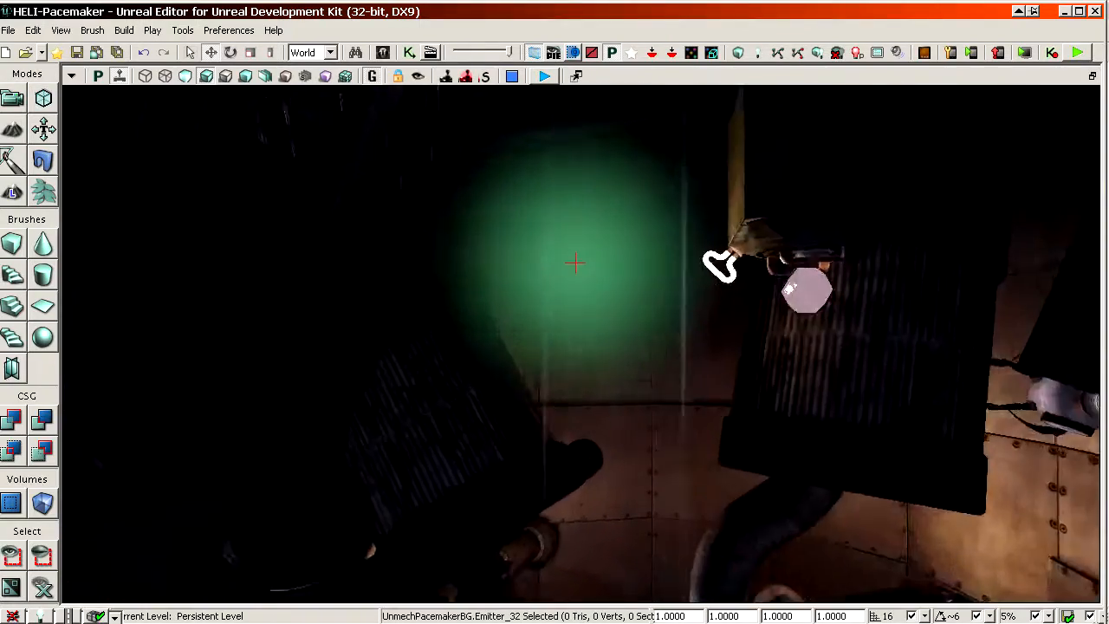
right_drag(675, 388, 663, 347)
ctrl+shift+drag(675, 388, 674, 416)
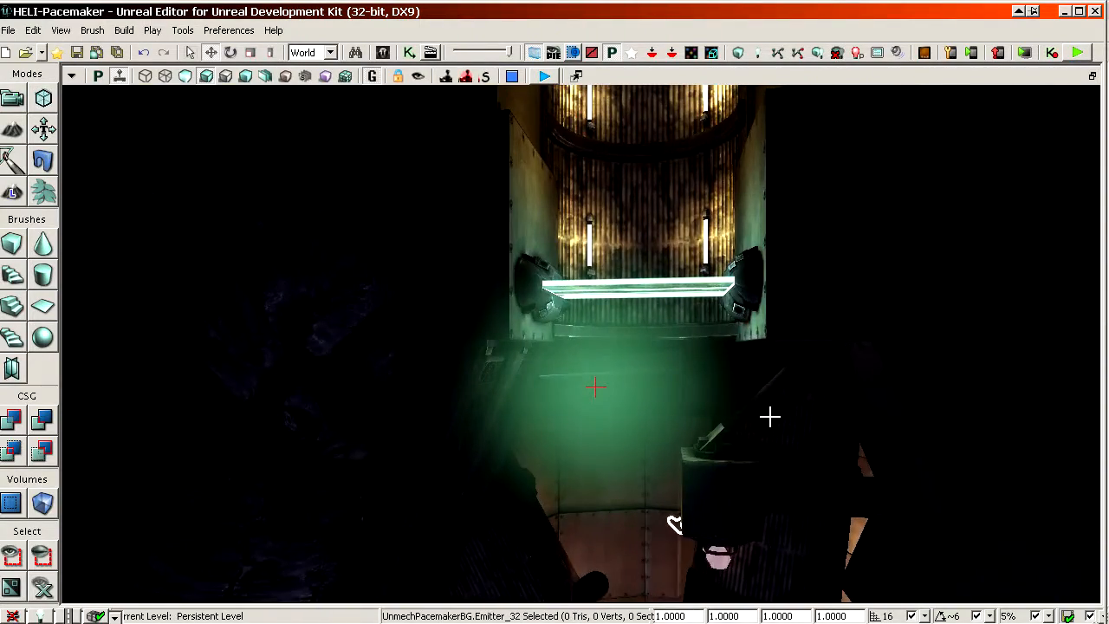
drag(771, 417, 771, 364)
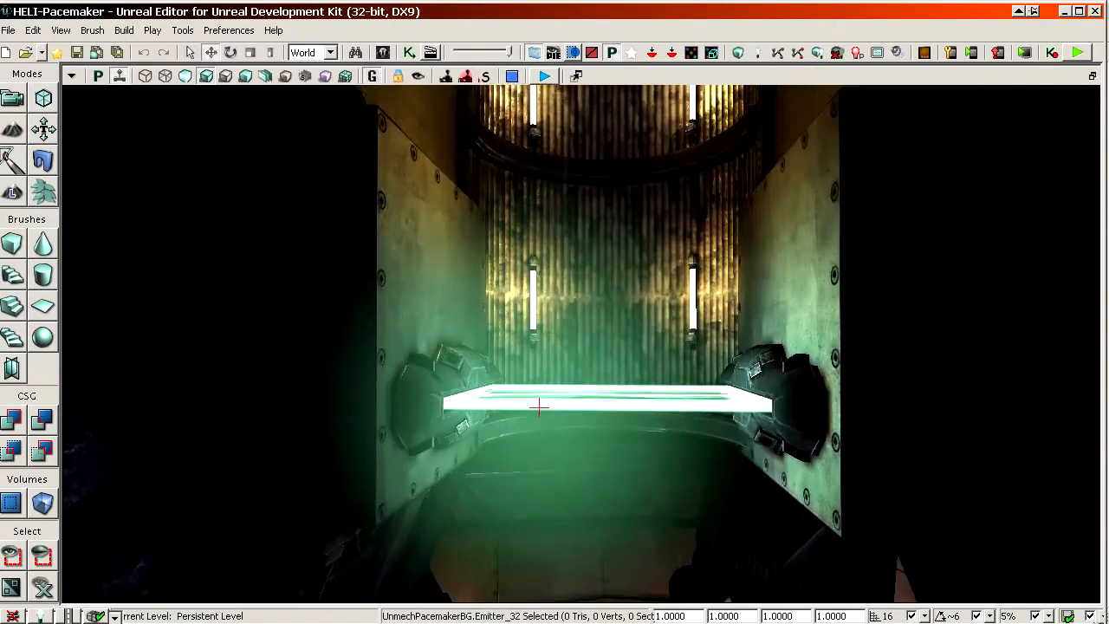
Reposition the green glow emitter near the middle of the light beam and leave game view.
mouse_move(539, 407)
ctrl+shift+mouse_down()
mouse_move(539, 395)
mouse_move(539, 414)
ctrl+shift+mouse_up()
ctrl+shift+right_drag(539, 406, 576, 406)
drag(540, 400, 433, 372)
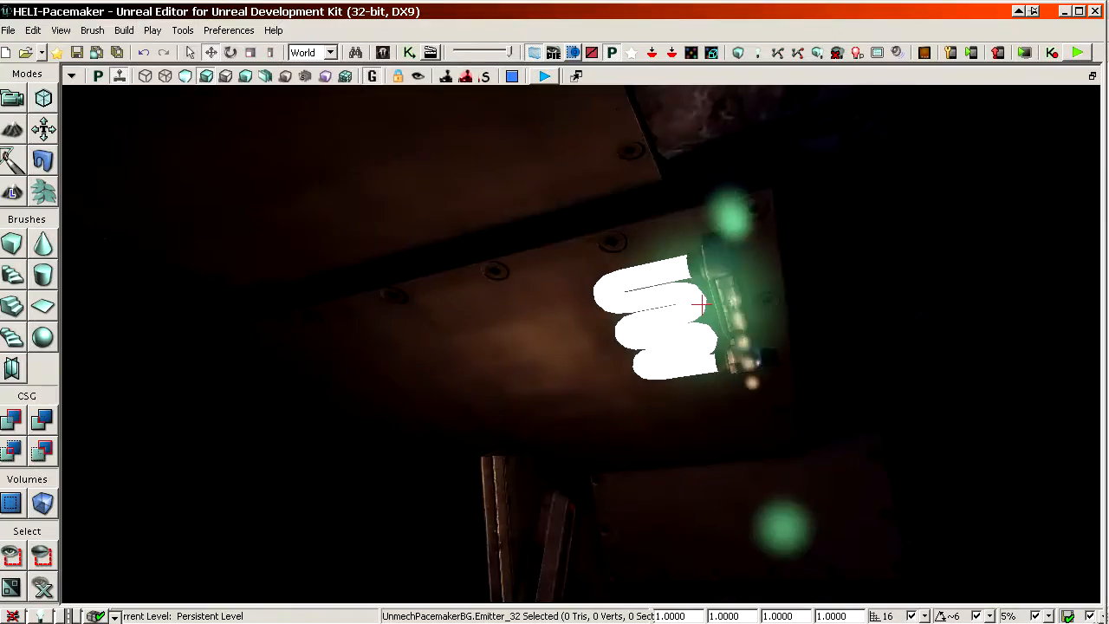
drag(555, 346, 572, 451)
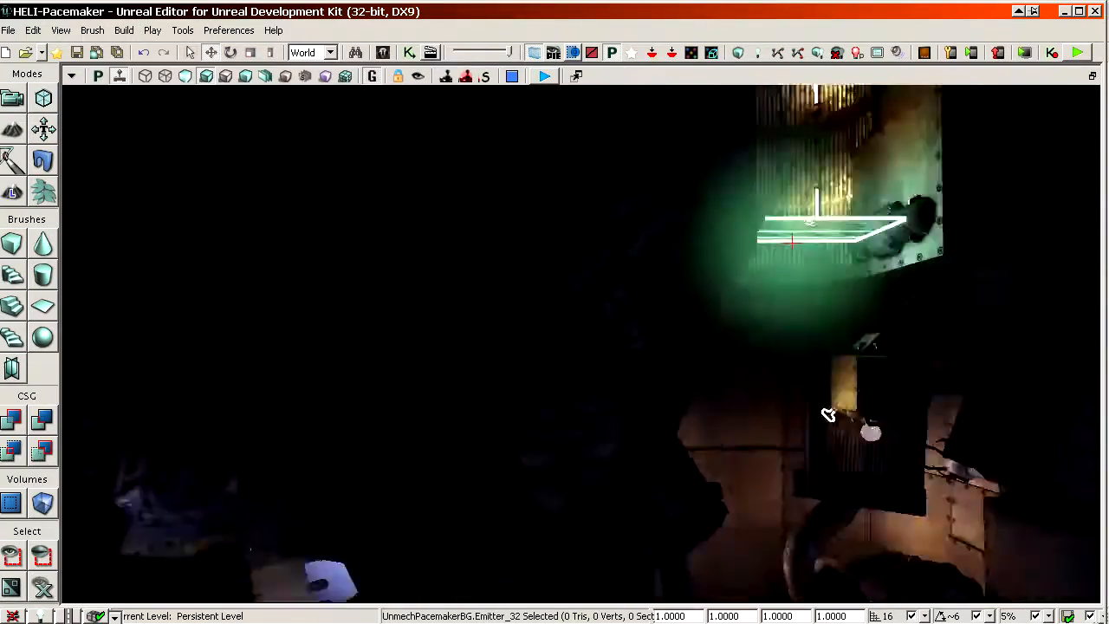
drag(693, 503, 736, 503)
key(g)
ctrl+shift+drag(737, 503, 737, 468)
ctrl+shift+right_drag(737, 468, 750, 468)
drag(750, 468, 747, 442)
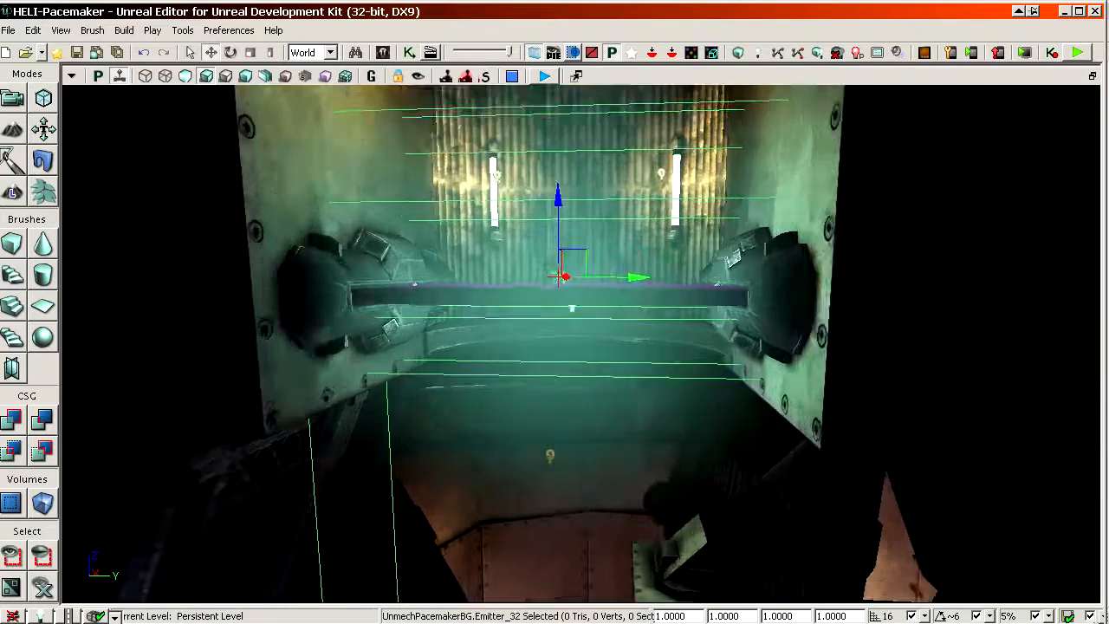
Open the glow emitter's LensFlareMasterParticle system in Cascade and inspect its single sprite in wireframe and lit views.
drag(591, 347, 591, 313)
right_click(536, 286)
click(555, 306)
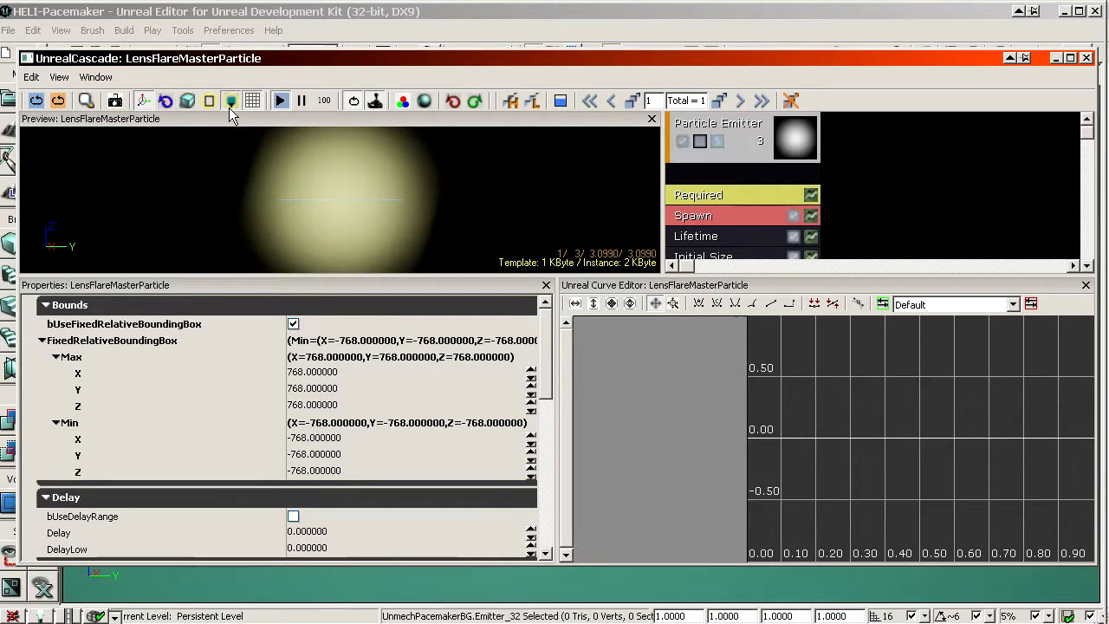
click(187, 102)
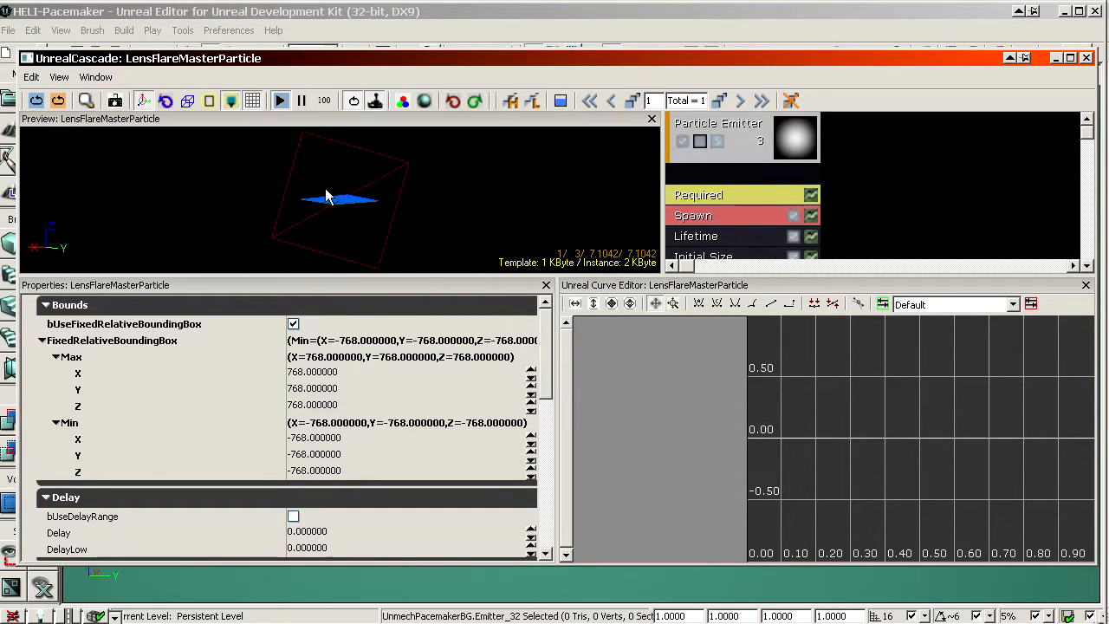
click(192, 103)
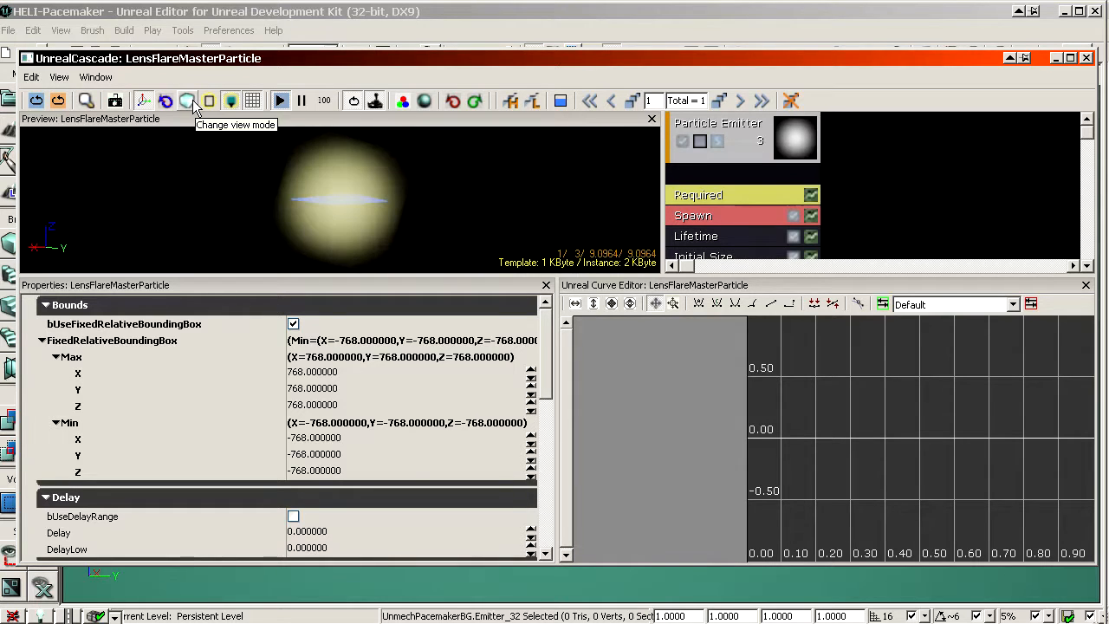
Examine the LensFlareMasterParticle system's fixed bounding box and its Spawn module's burst counts and constant spawn rate.
click(338, 390)
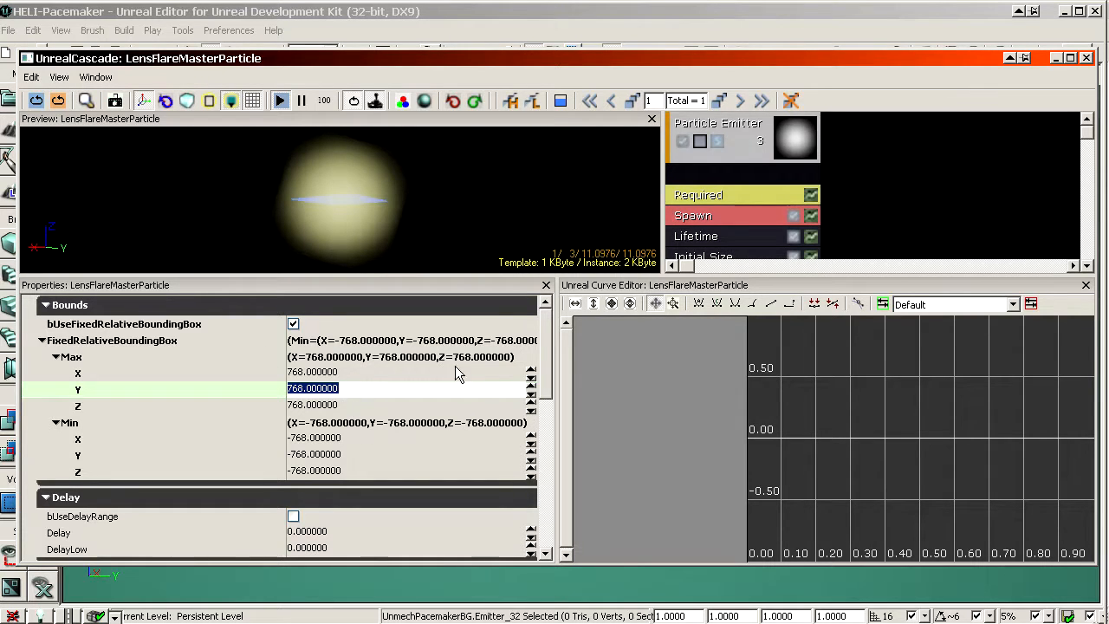
click(747, 221)
double_click(241, 359)
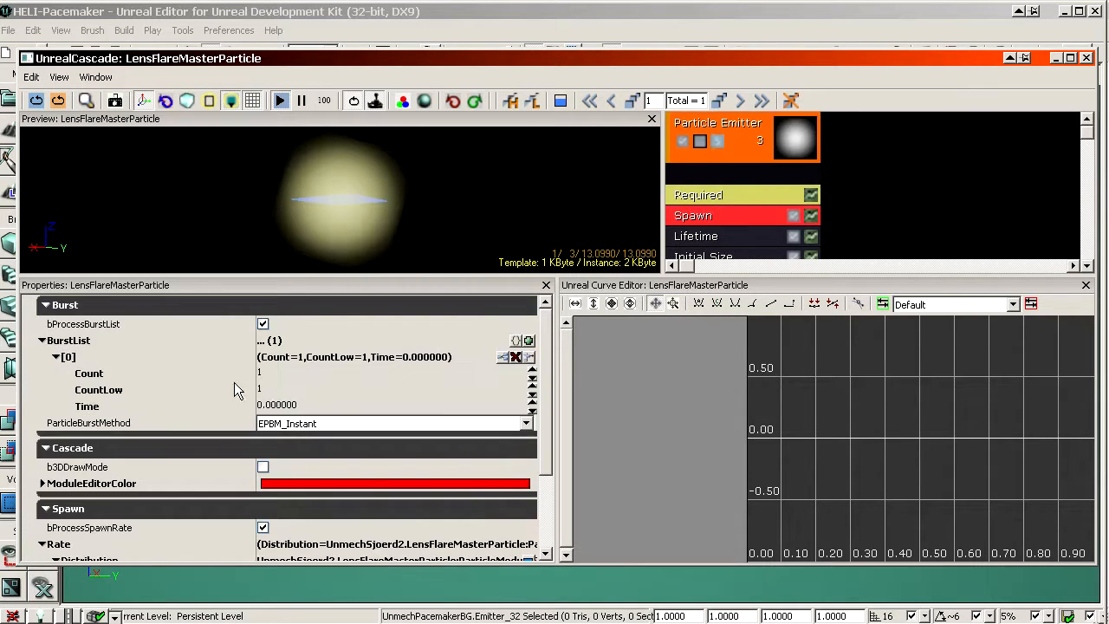
click(271, 375)
click(278, 389)
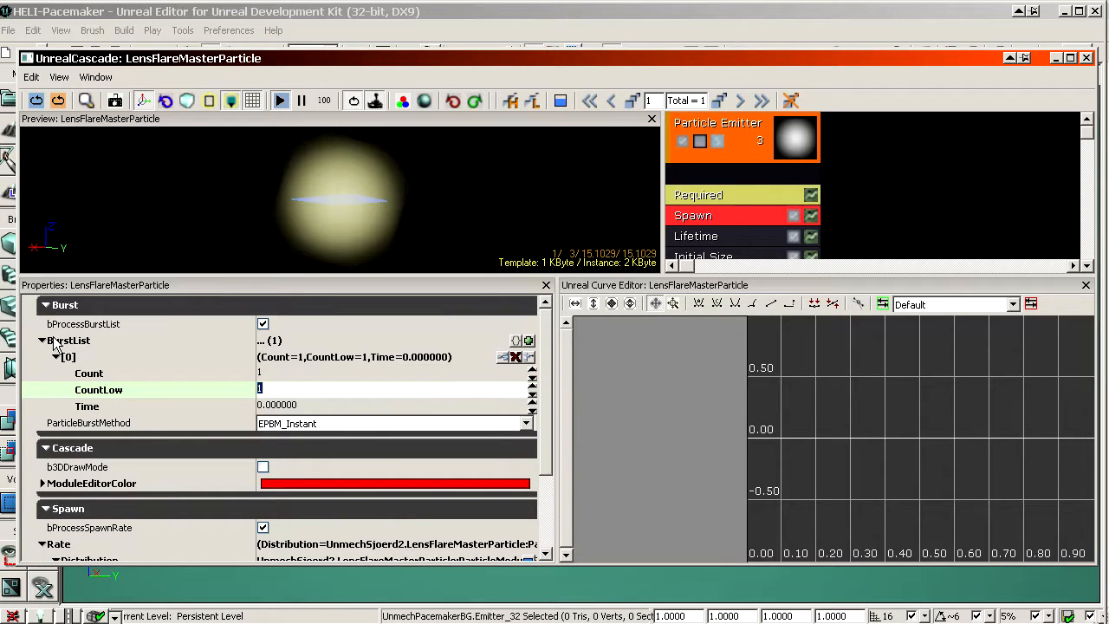
scroll(189, 423, down, 2)
click(178, 491)
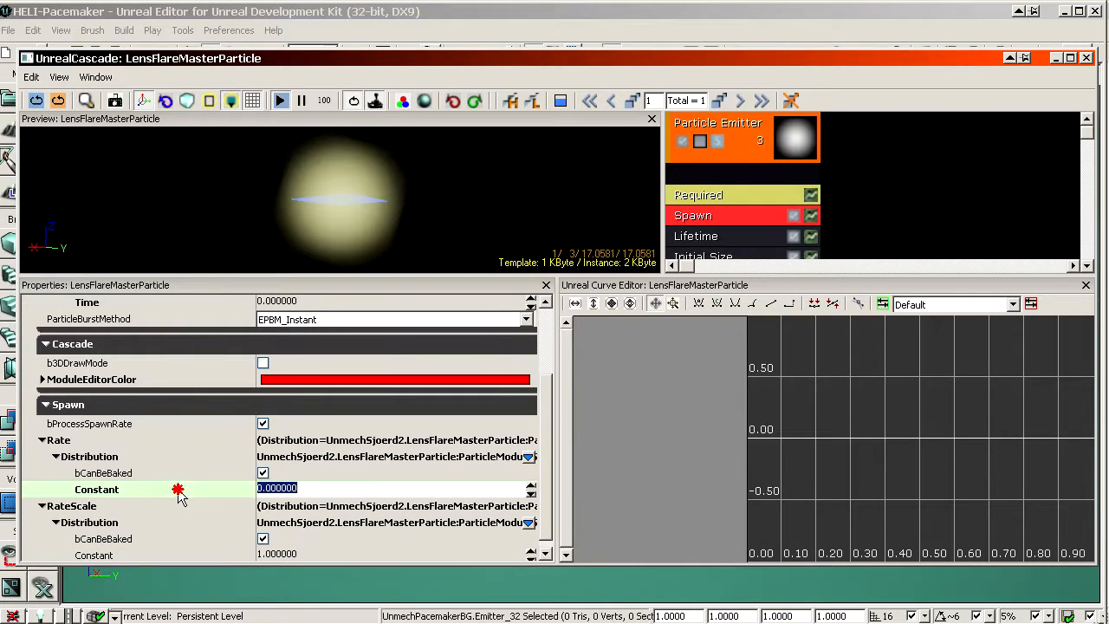
scroll(211, 456, up, 2)
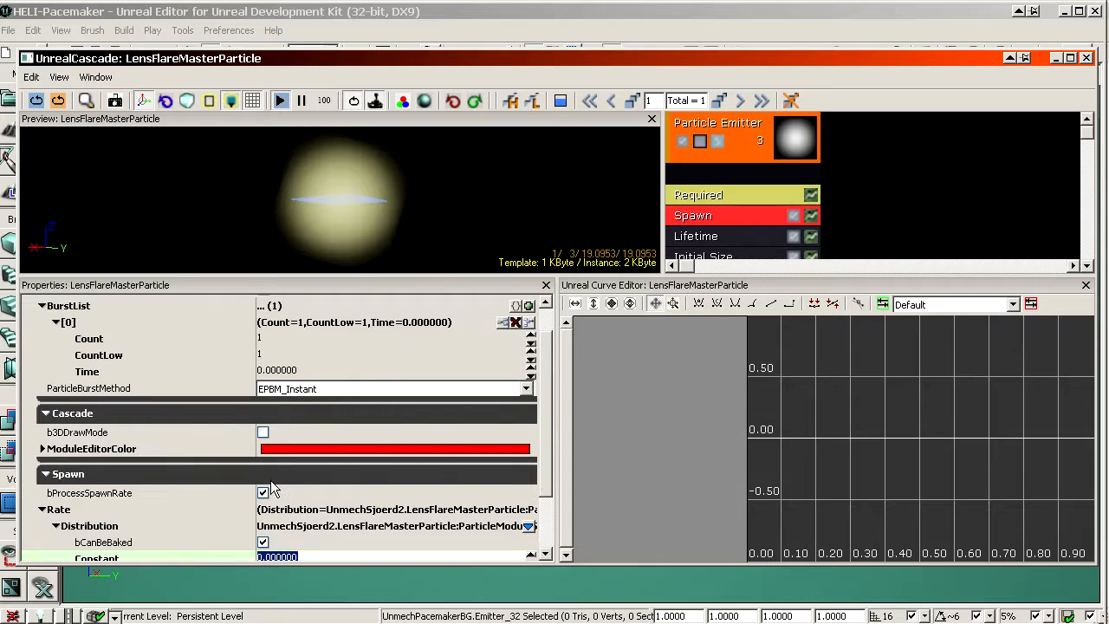
Check the emitter duration in the glow emitter's Required module and set EmitterLoops to 1.
click(722, 194)
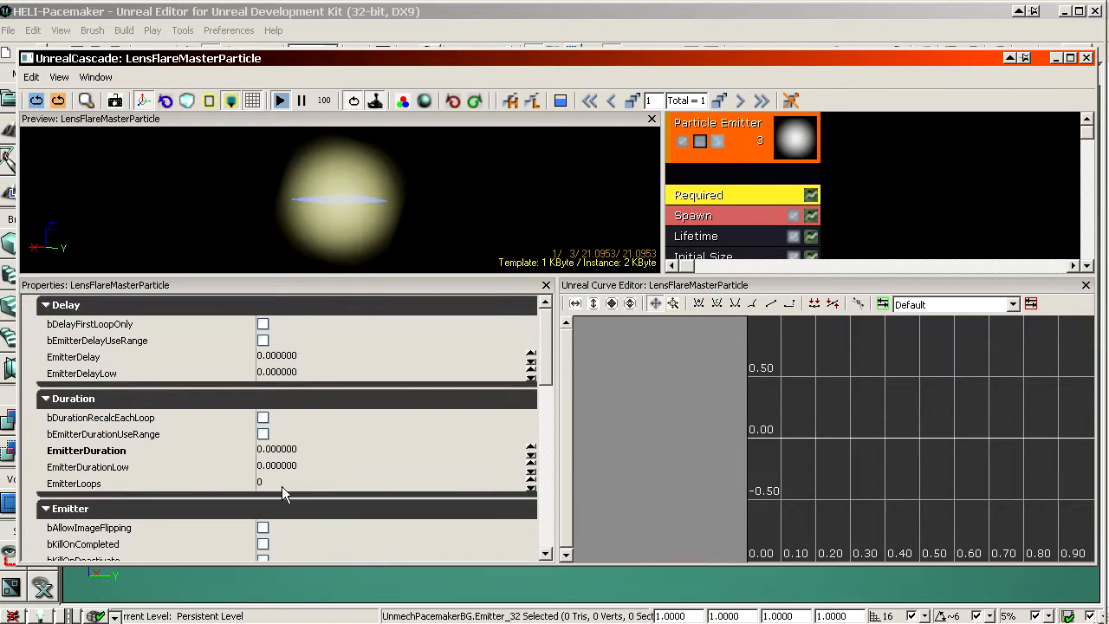
click(142, 466)
click(142, 449)
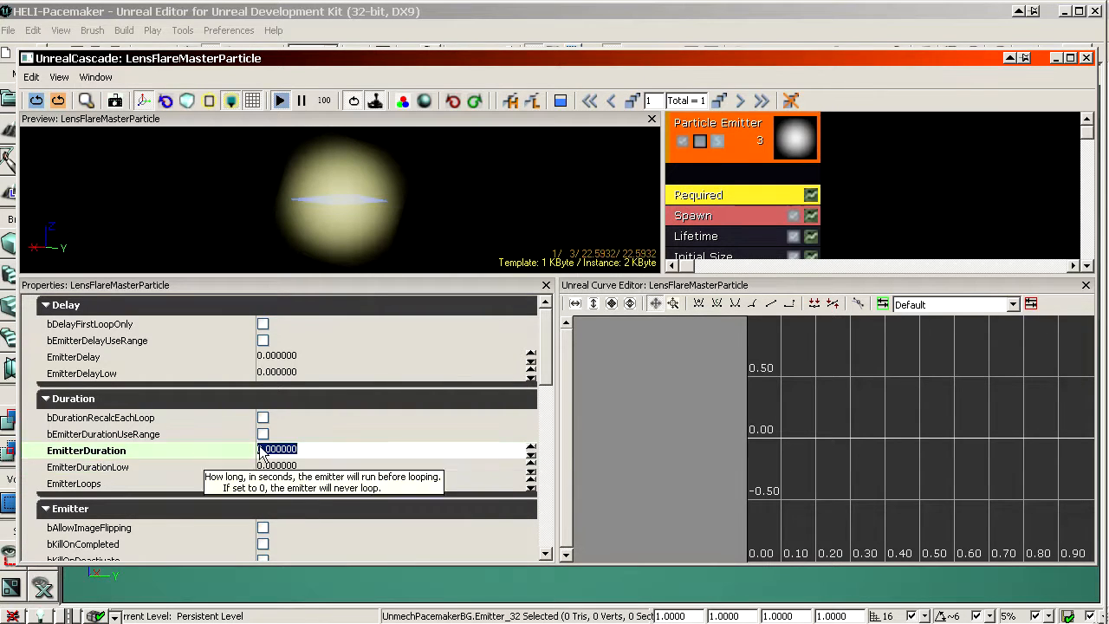
click(744, 236)
click(733, 195)
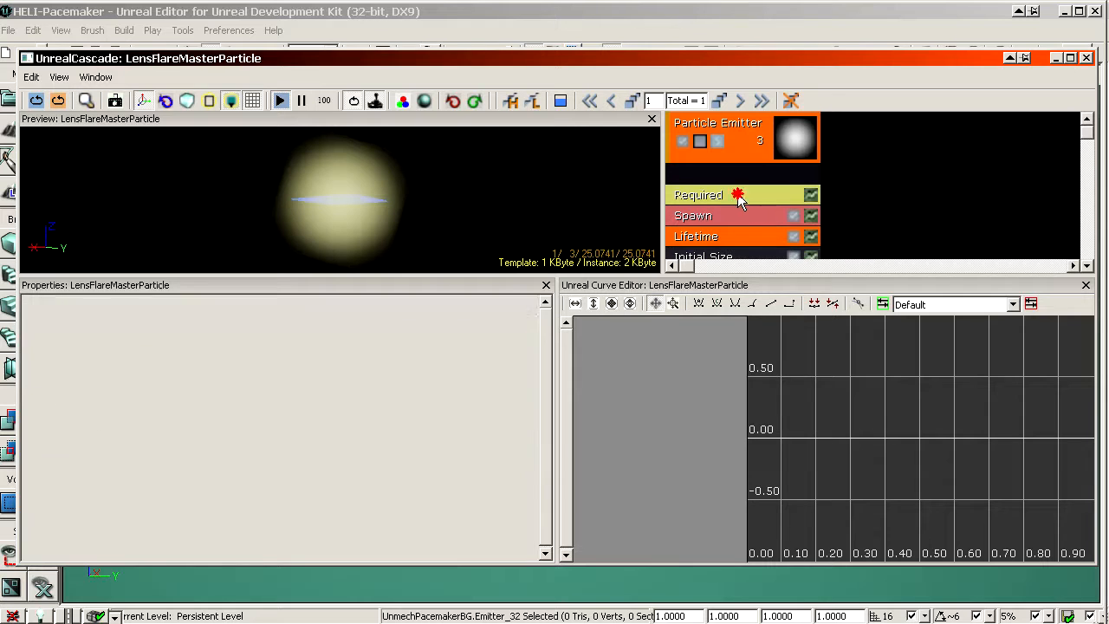
click(316, 483)
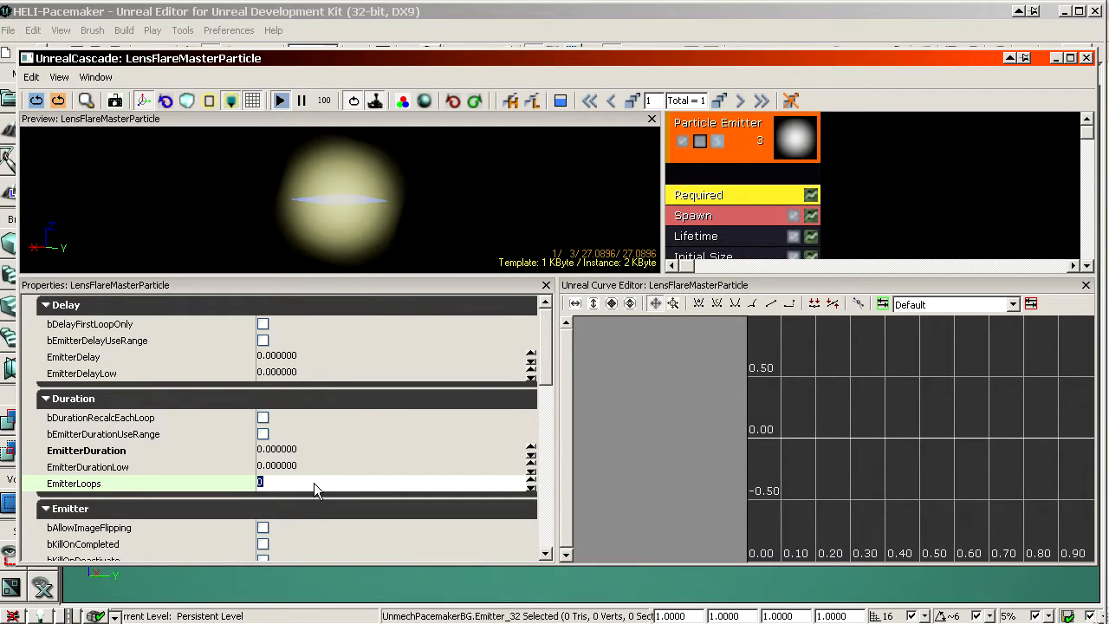
text(1)
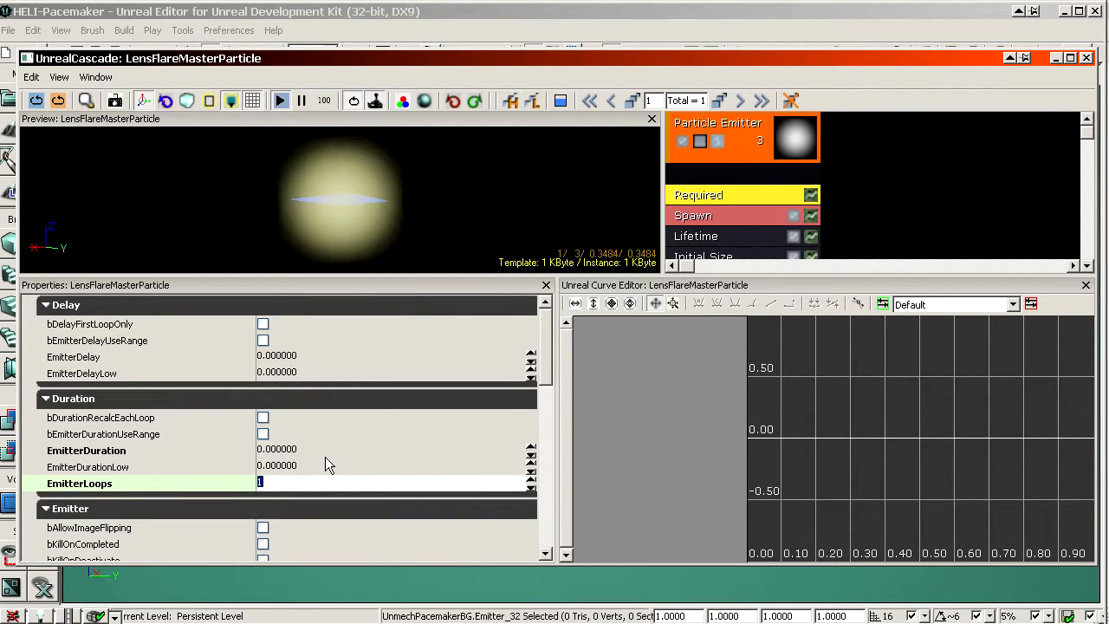
click(325, 459)
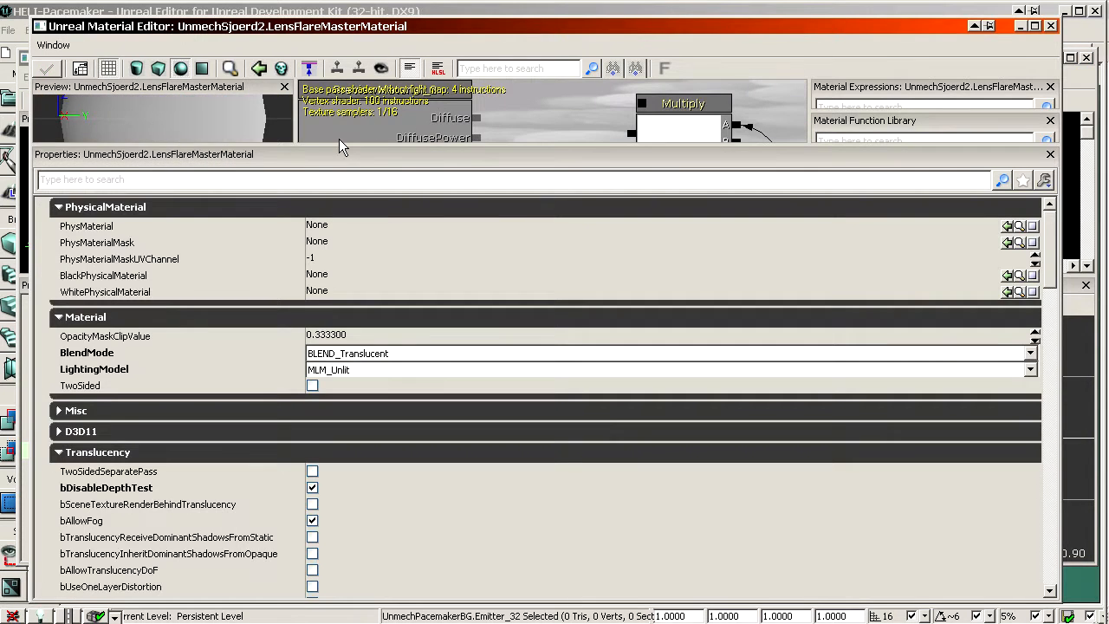
Enlarge the LensFlareMasterMaterial graph, preview the material on a flat plane and select its Texture Sample node.
drag(339, 145, 349, 303)
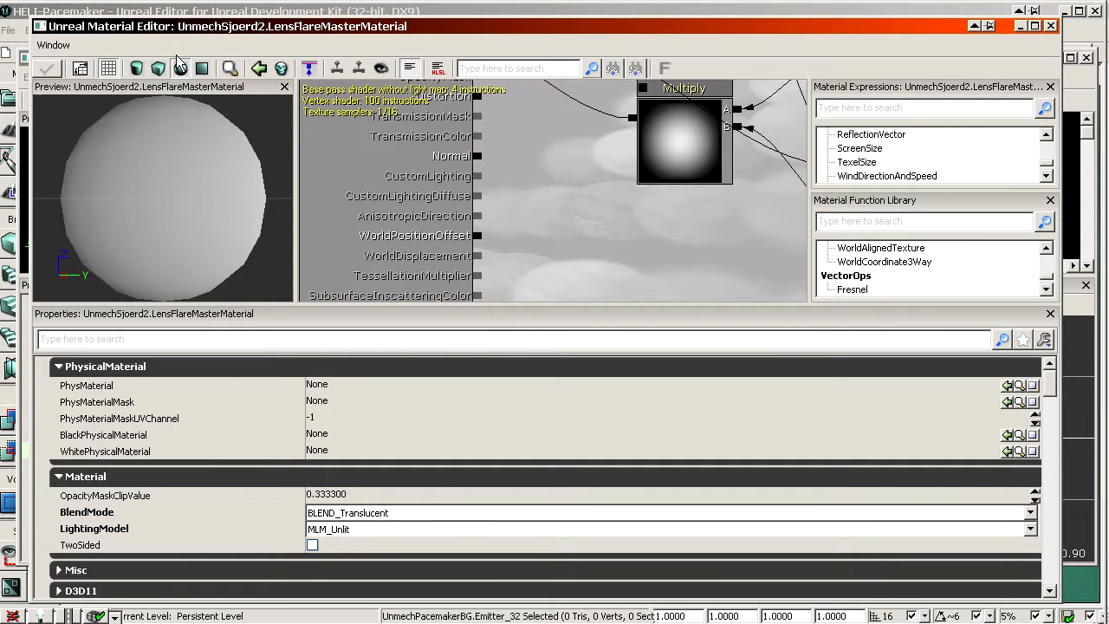
click(201, 68)
scroll(593, 219, down, 7)
scroll(479, 289, up, 4)
drag(593, 218, 701, 183)
scroll(523, 277, up, 3)
click(677, 179)
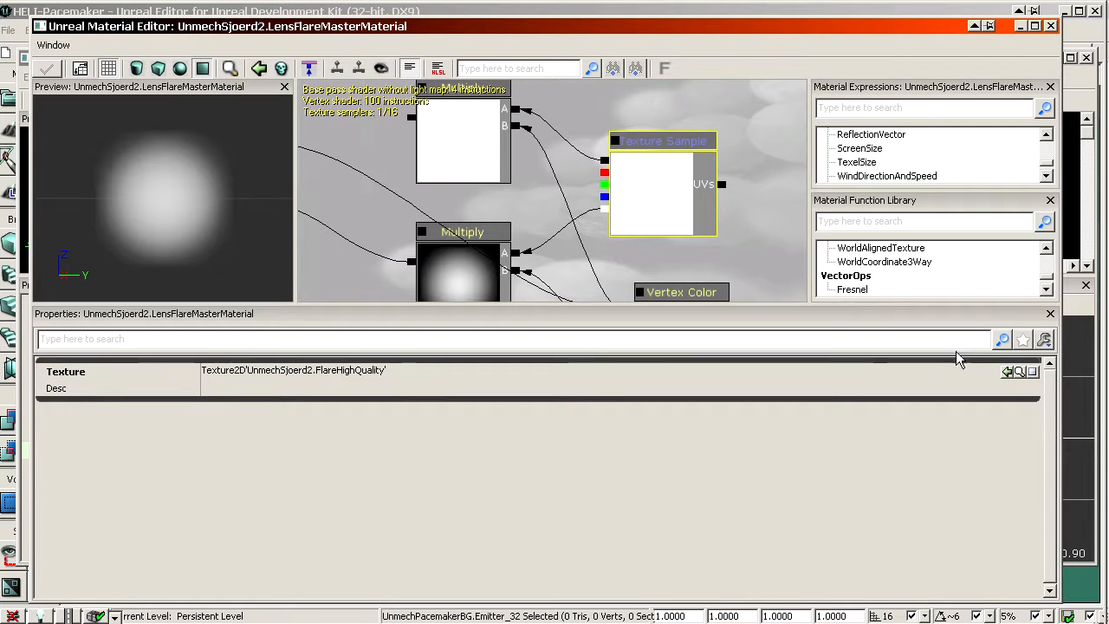
Open the FlareHighQuality texture, view its alpha channel alone, check the bForcePVRTC4 option and close the texture properties.
click(1020, 371)
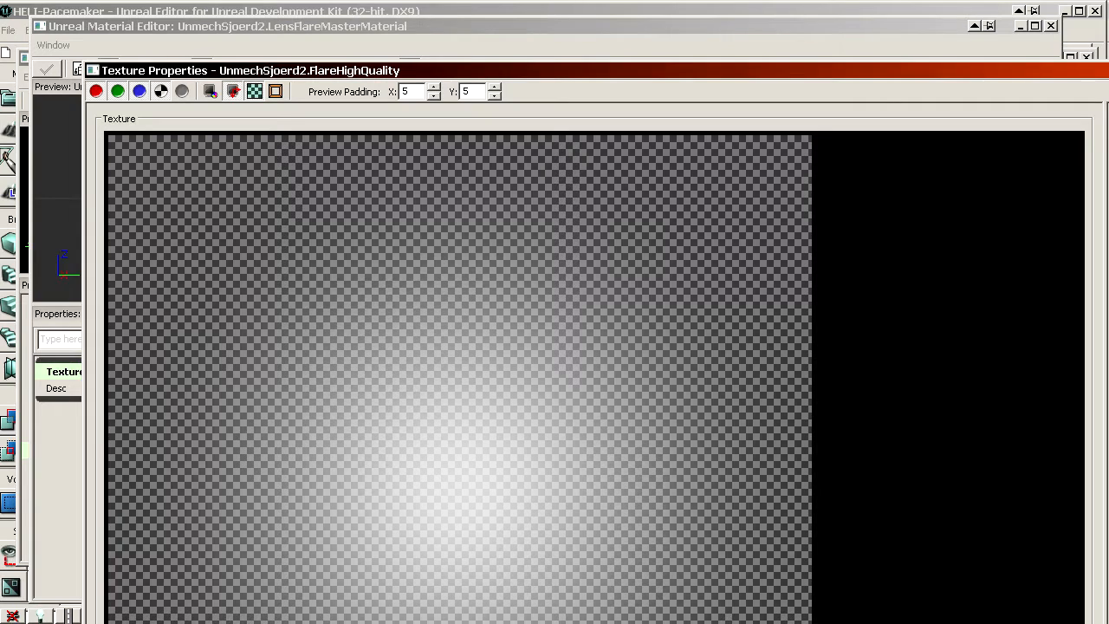
drag(1108, 623, 902, 547)
click(162, 93)
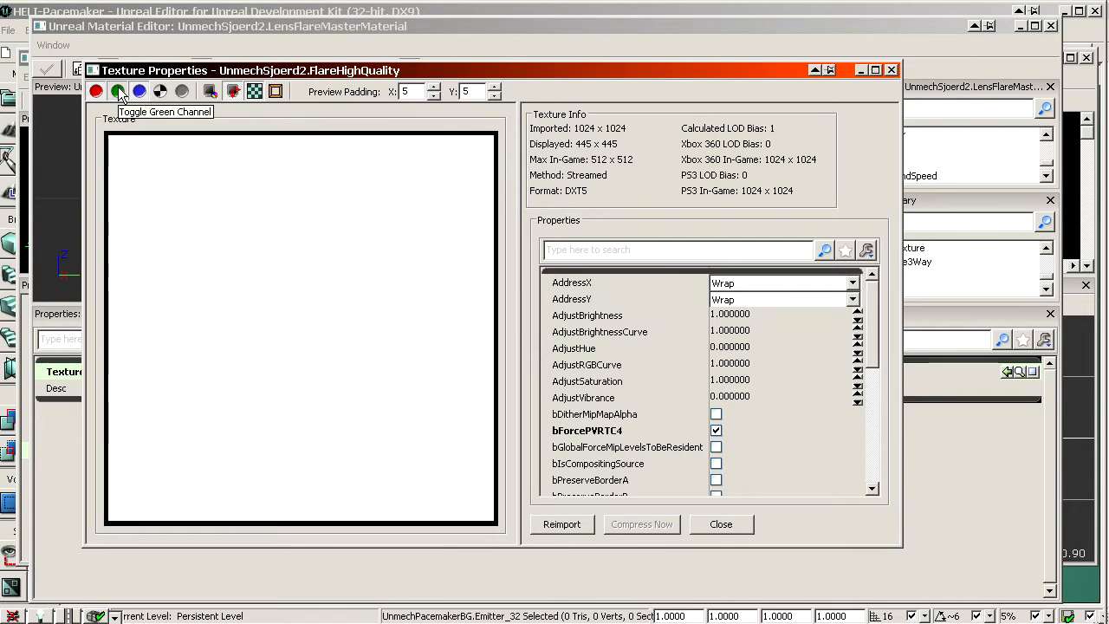
click(157, 92)
click(142, 92)
click(120, 91)
click(103, 92)
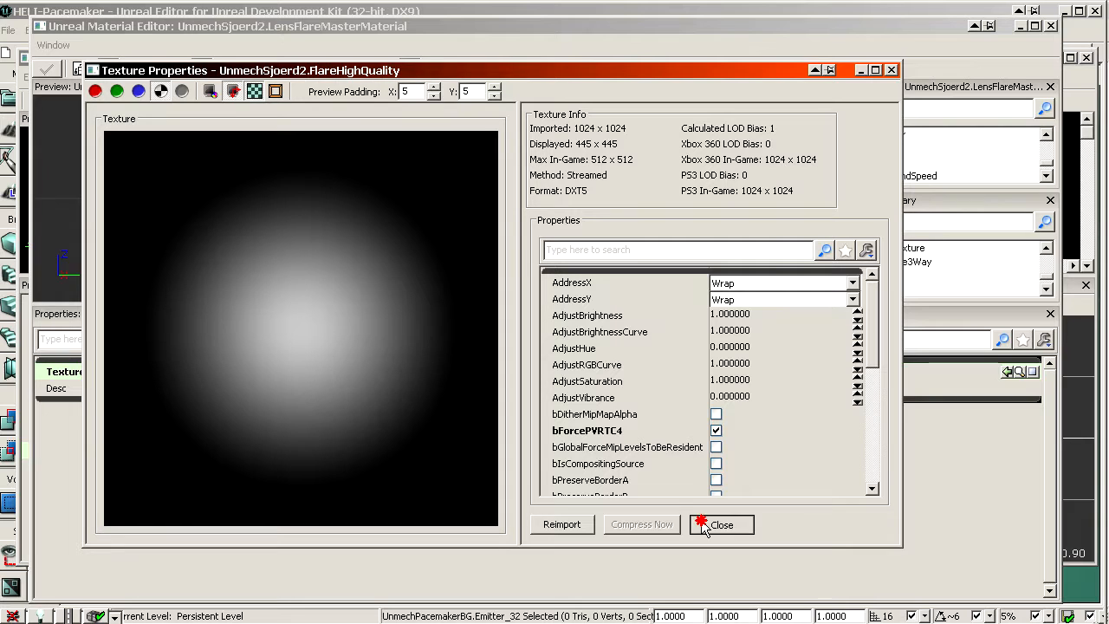
click(589, 433)
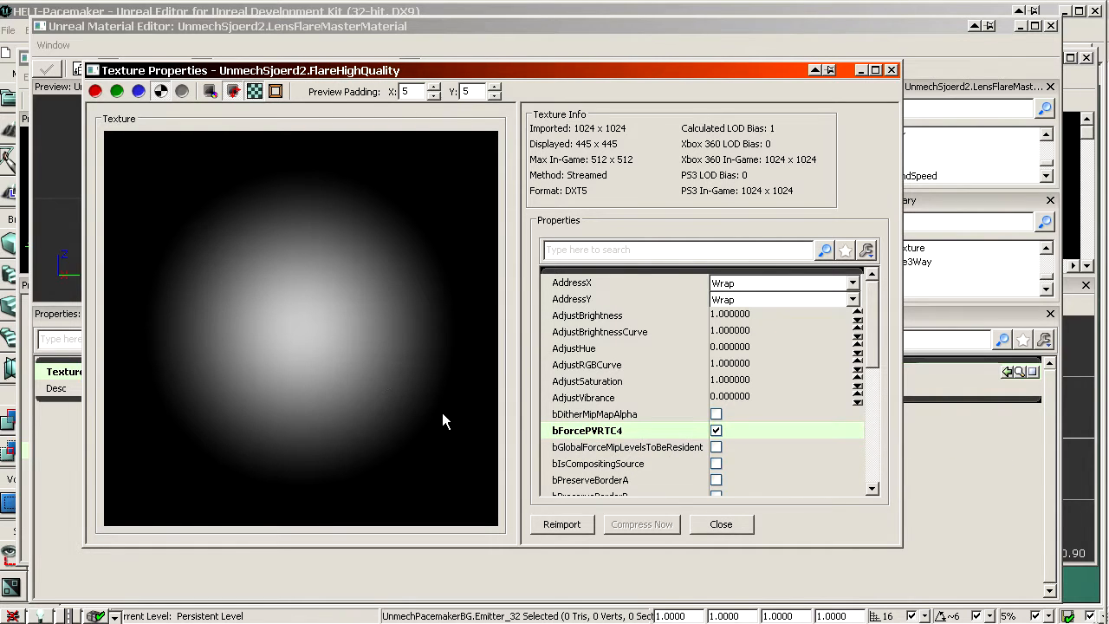
click(721, 524)
Examine the flare material's BlendMode, LightingModel, TwoSided and bDisableDepthTest settings.
scroll(442, 297, down, 2)
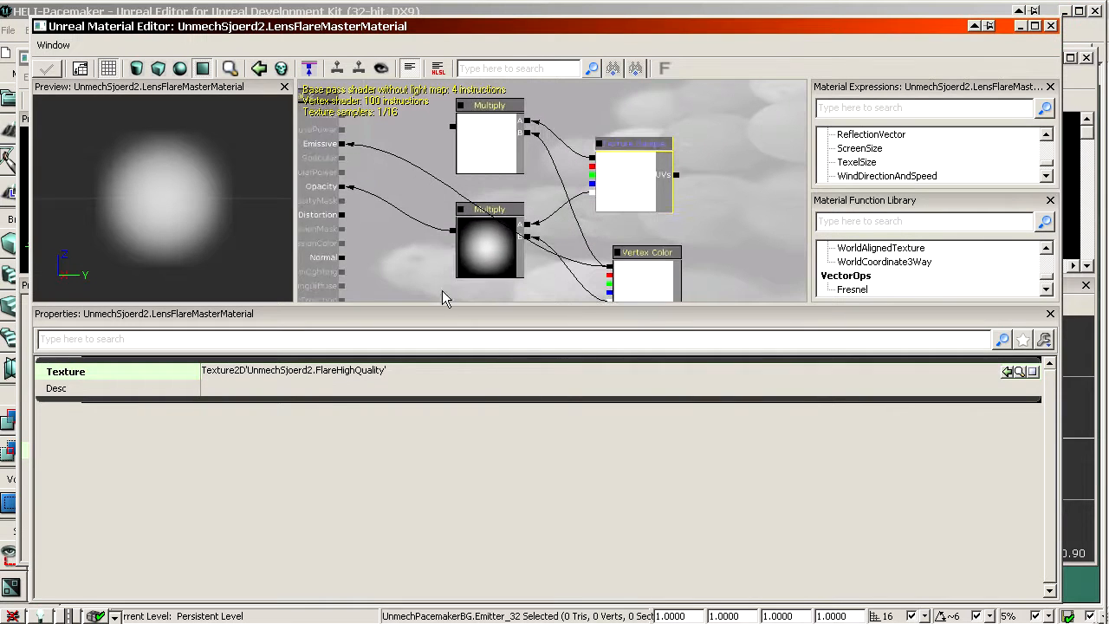
click(386, 299)
scroll(104, 459, down, 2)
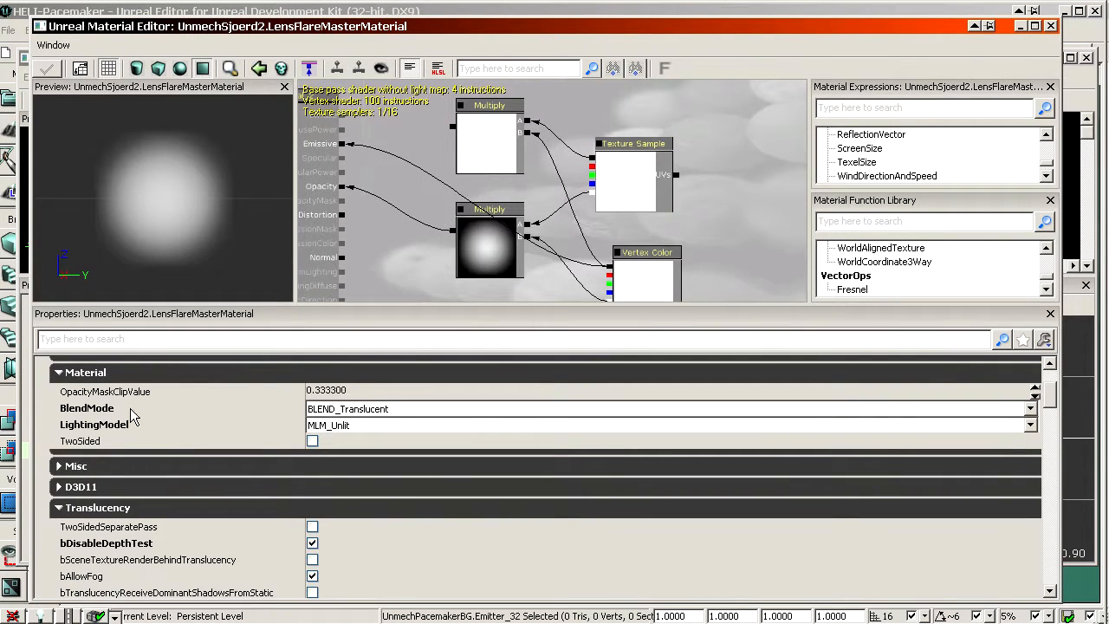
click(129, 445)
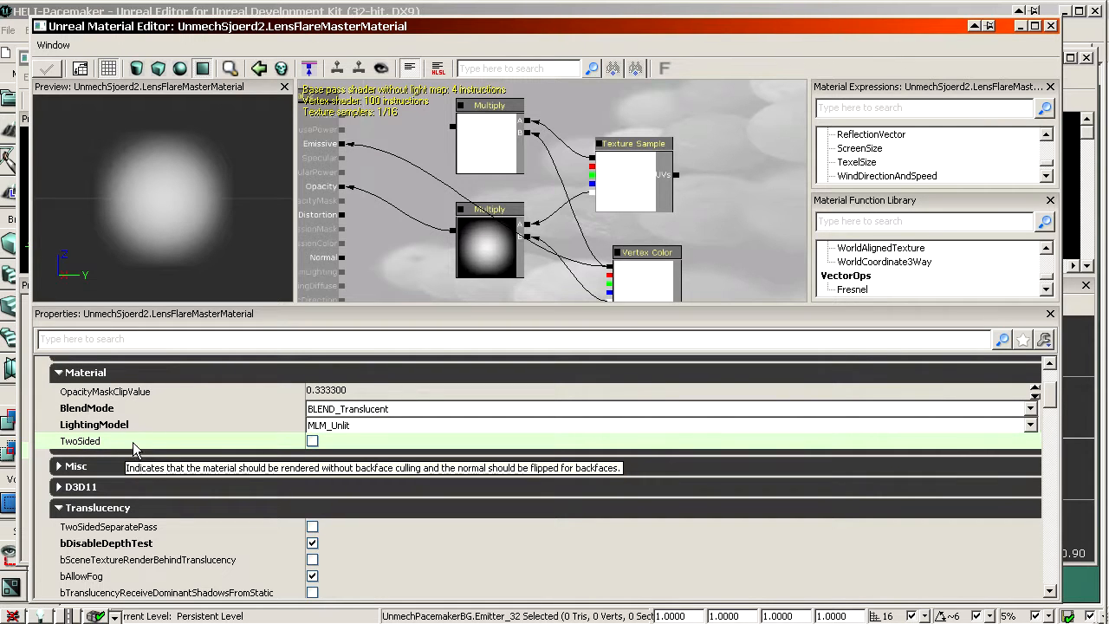
scroll(154, 436, down, 1)
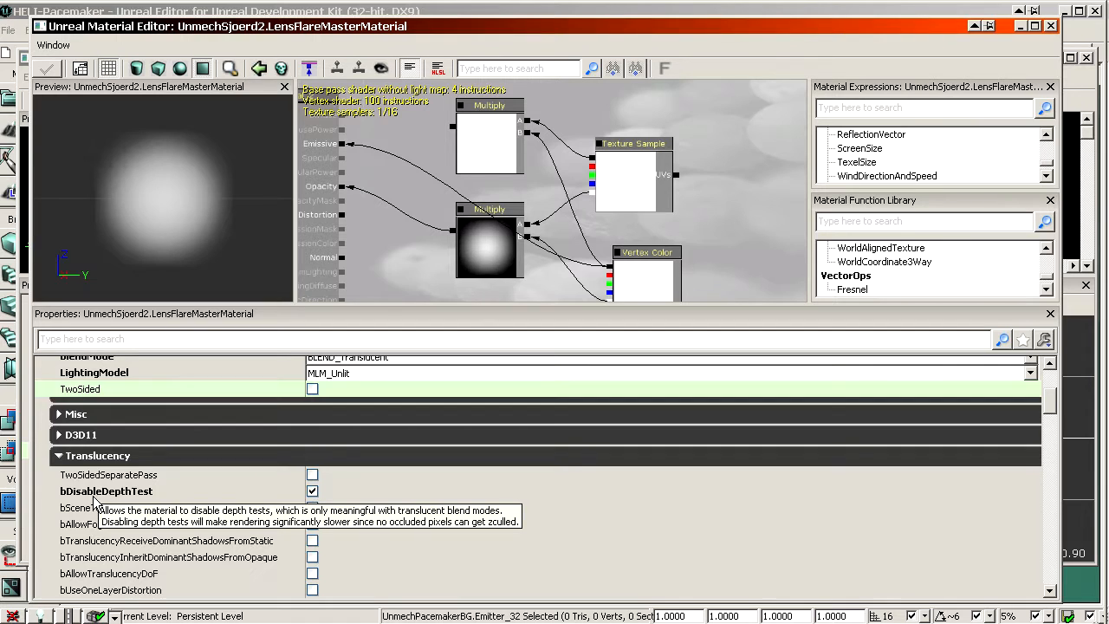
click(123, 494)
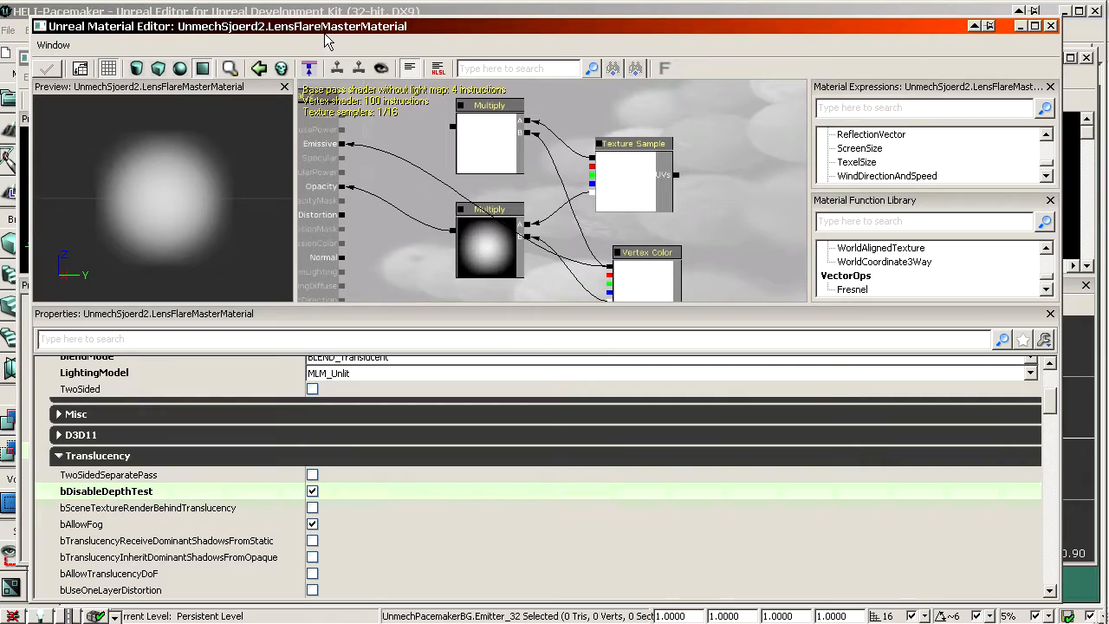
Move the Material Editor and Cascade windows aside and inspect the glow against the level geometry, toggling game view.
drag(762, 69, 828, 76)
drag(331, 62, 1078, 237)
right_drag(272, 352, 272, 352)
drag(501, 276, 486, 276)
right_drag(288, 348, 342, 357)
key(g)
key(g)
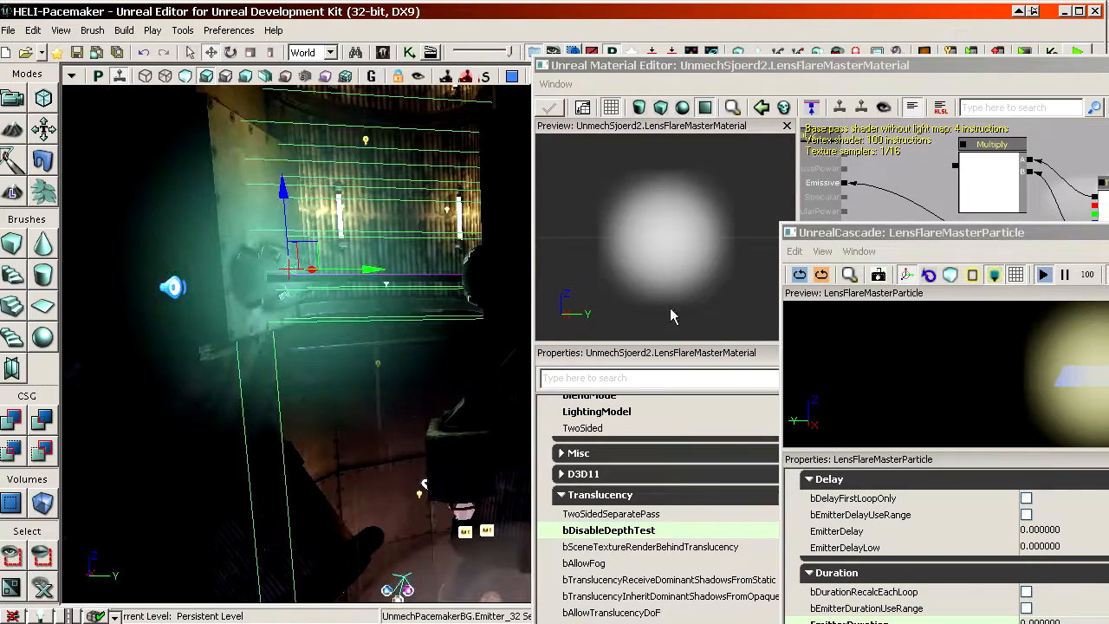
Bring both editor windows back, examine the flare material's Mobile settings from MobileBaseTexture to TextureTransform, and close the material.
double_click(910, 232)
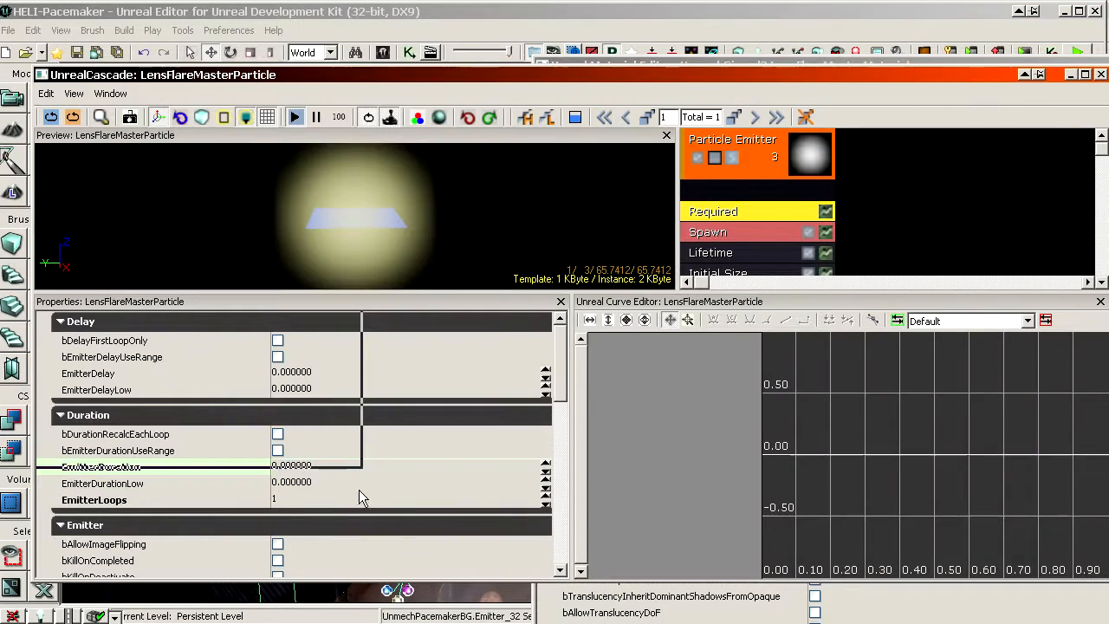
drag(970, 64, 474, 29)
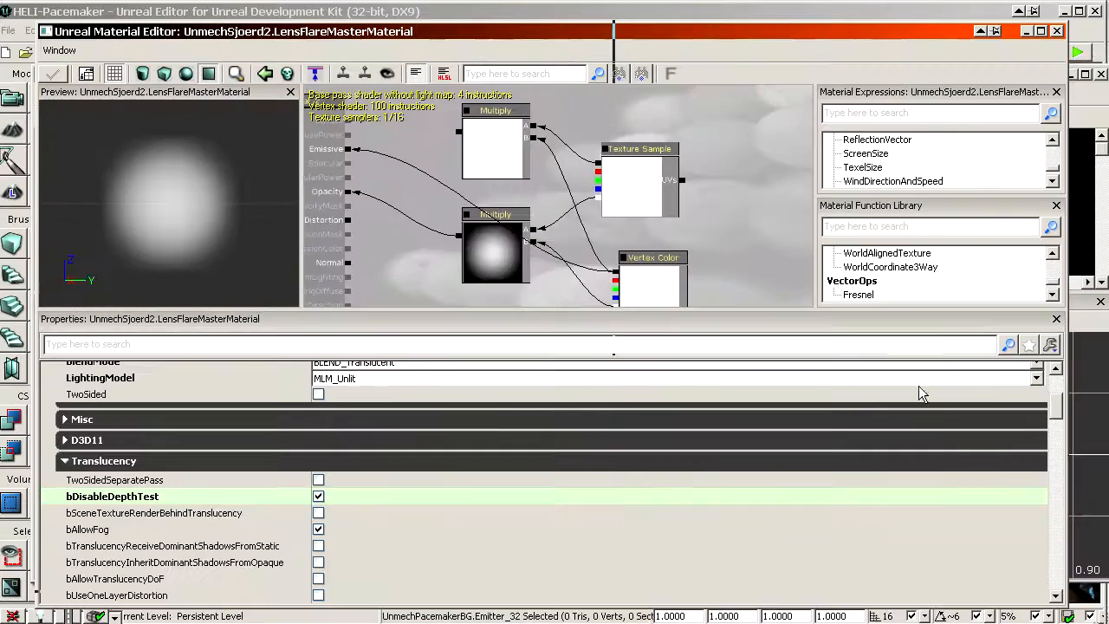
drag(1058, 404, 1048, 447)
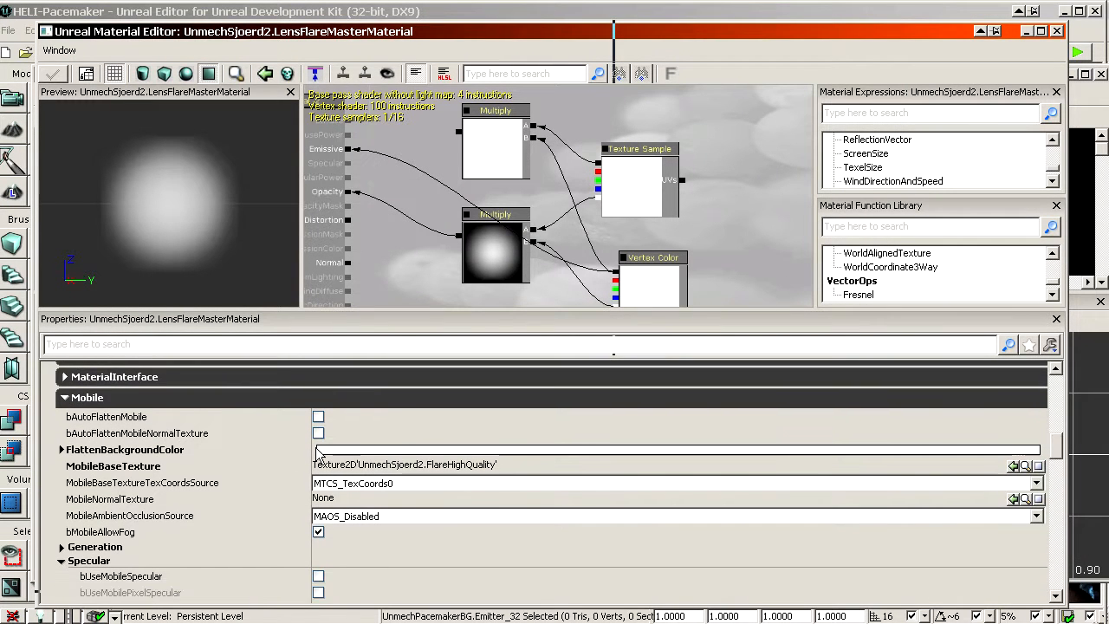
scroll(253, 514, down, 3)
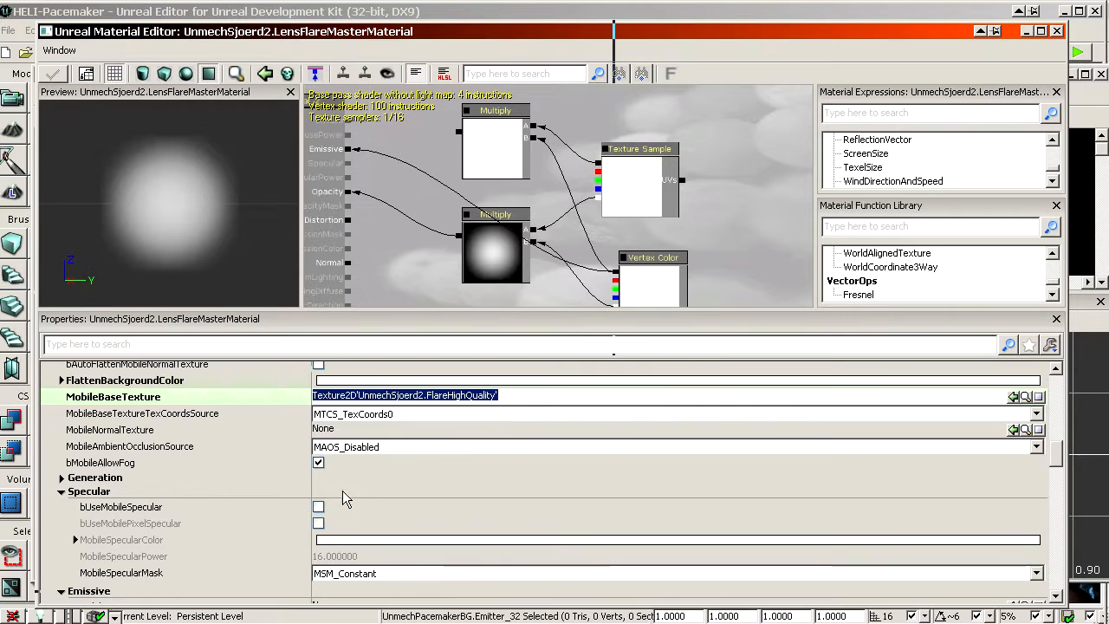
scroll(342, 491, down, 12)
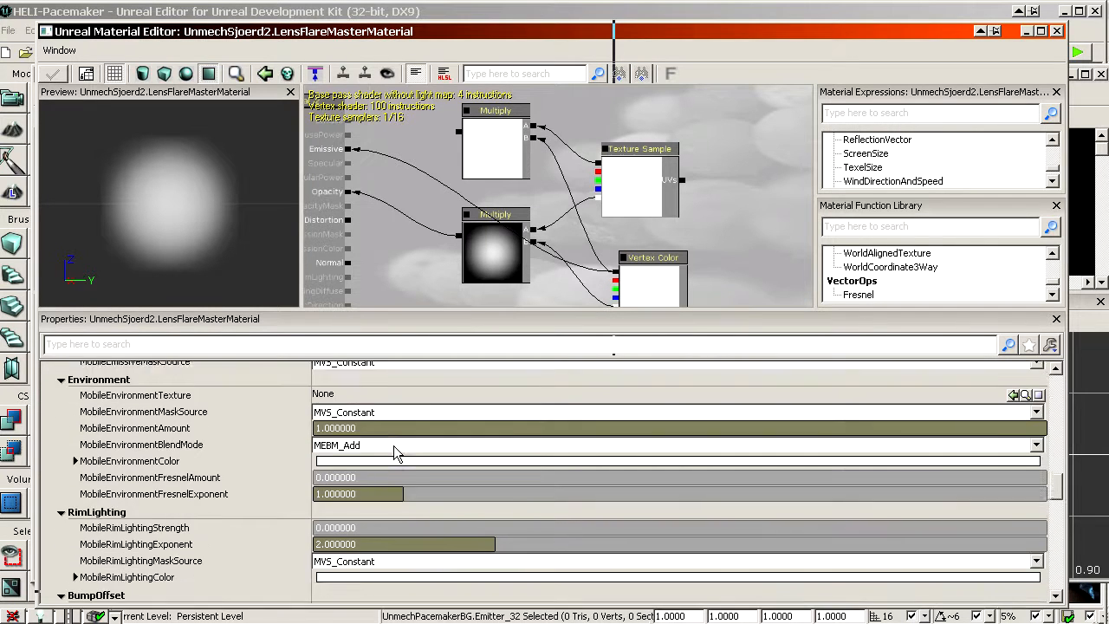
scroll(393, 445, down, 12)
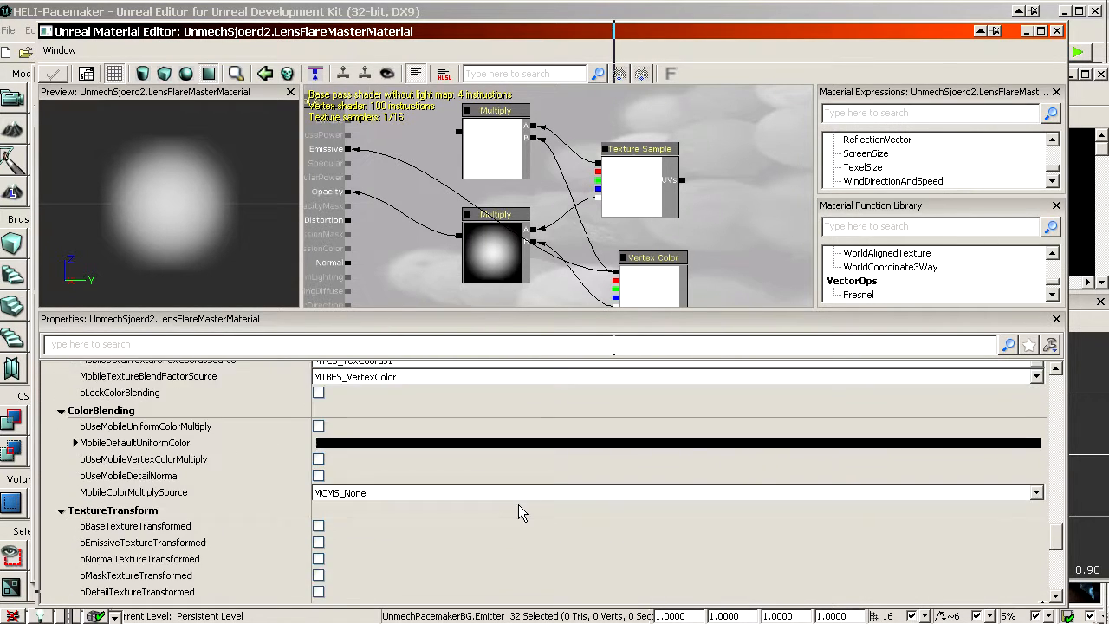
scroll(546, 510, down, 4)
scroll(592, 523, up, 16)
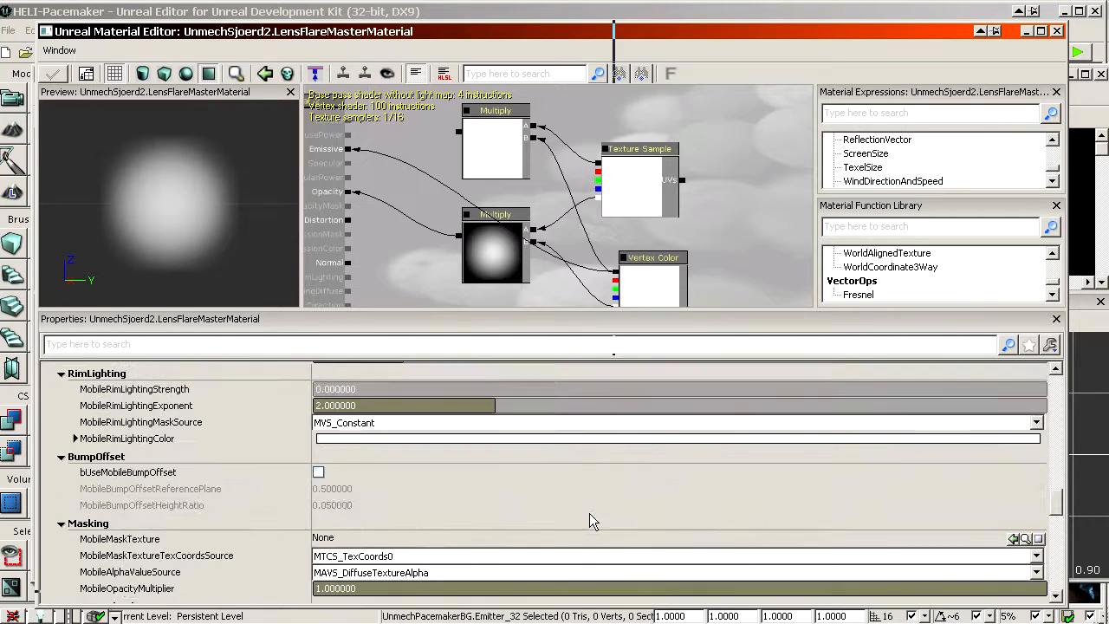
scroll(590, 520, up, 3)
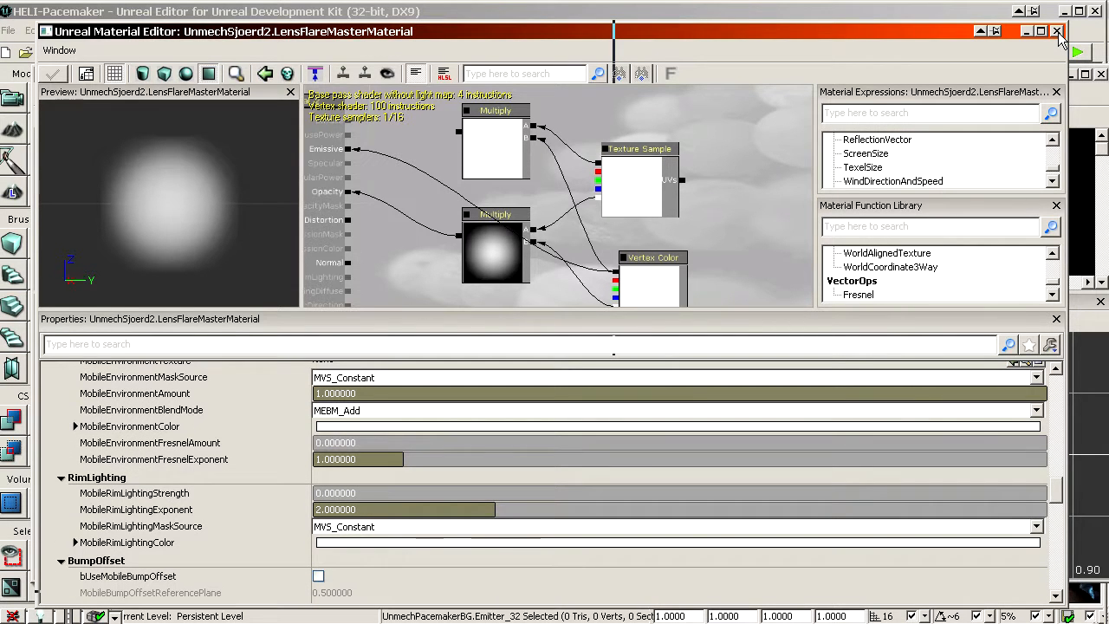
click(1058, 32)
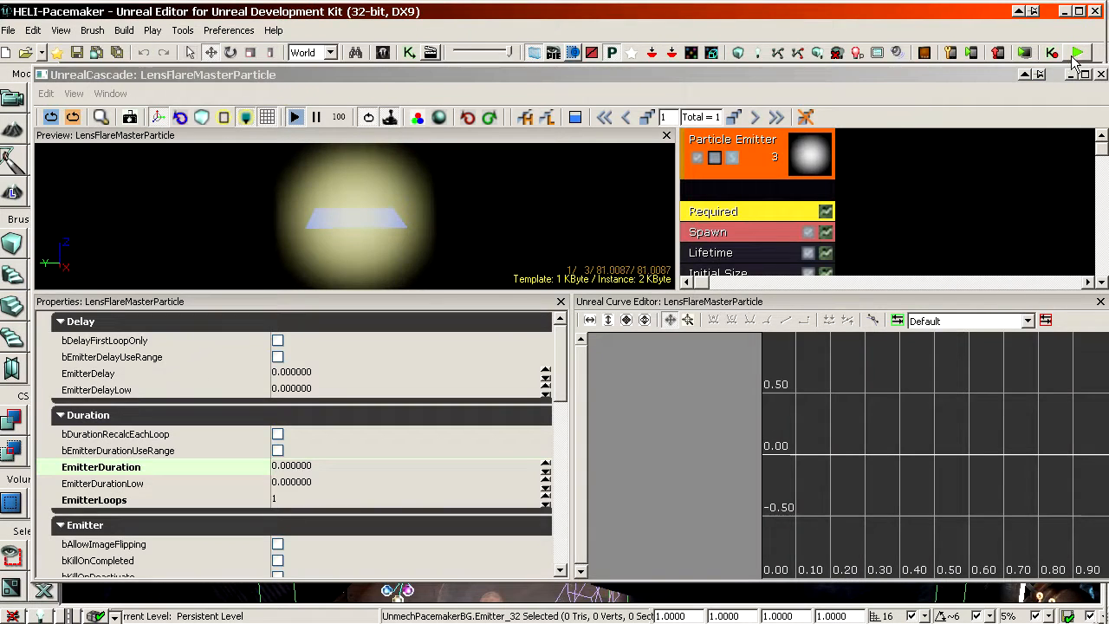